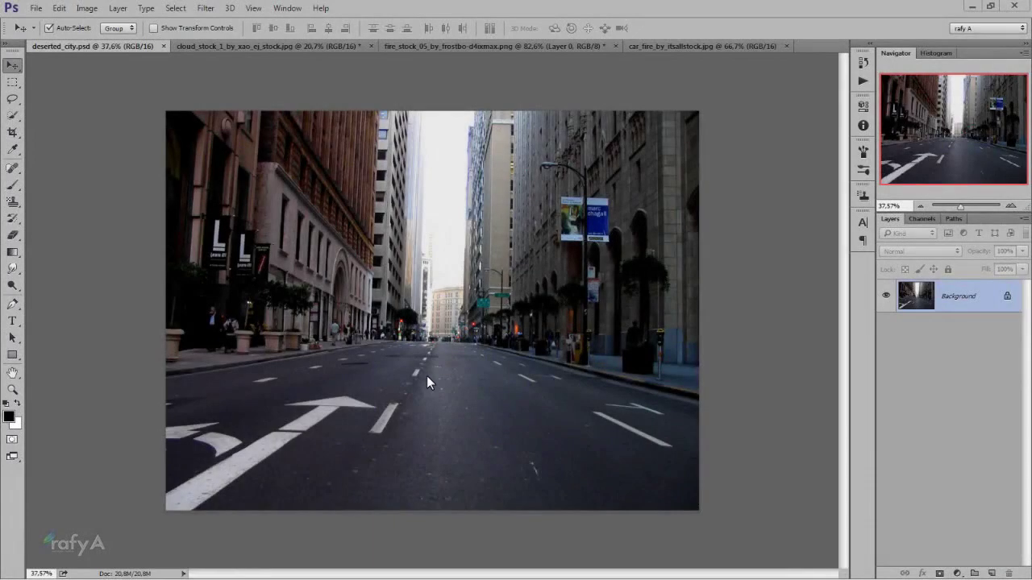
# - Crop the street photo to a narrow, tall portrait section around the road and sky gap
pyautogui.scroll(2, 427, 376)
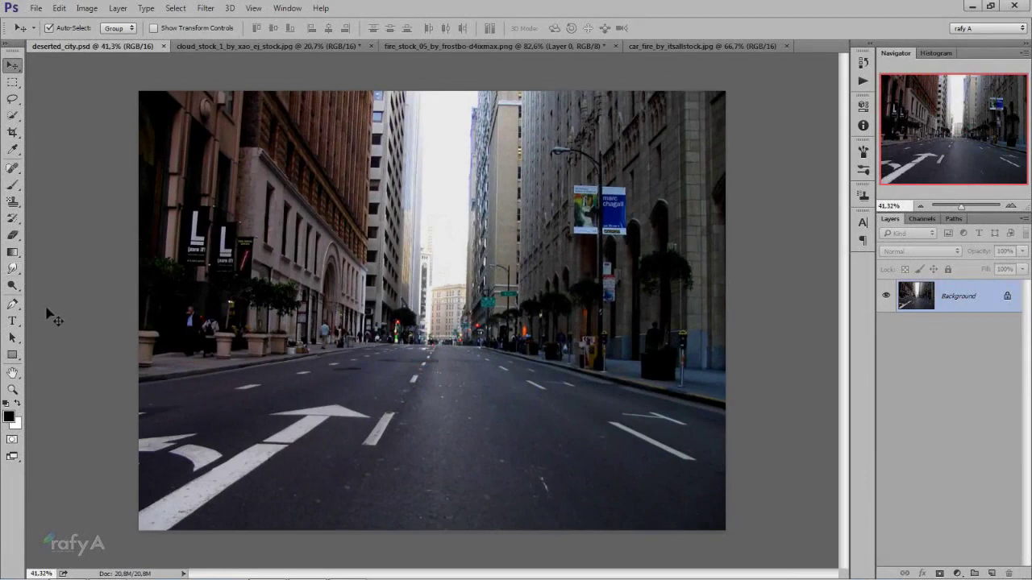
pyautogui.click(12, 133)
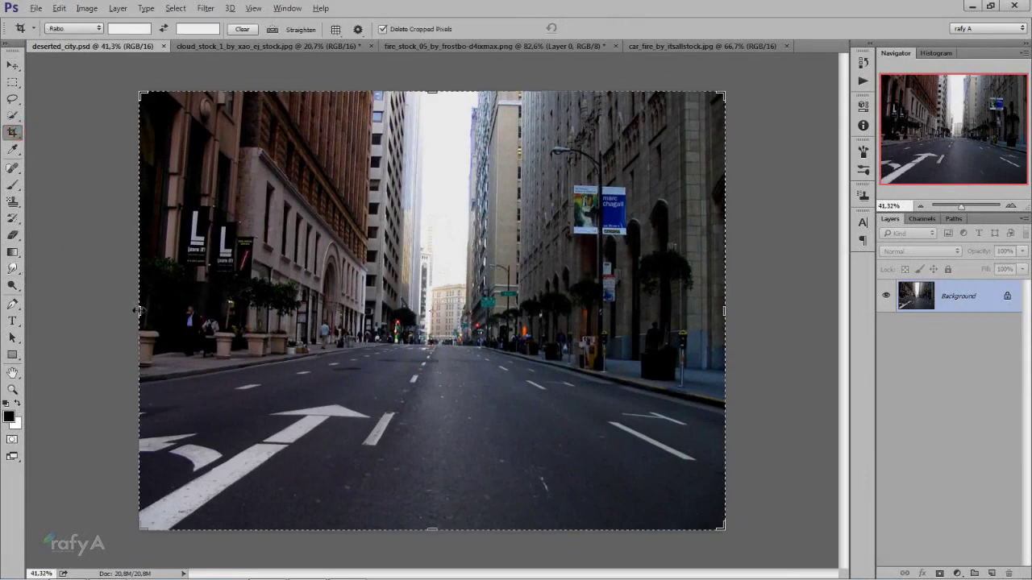
pyautogui.moveTo(138, 311); pyautogui.dragTo(231, 307)
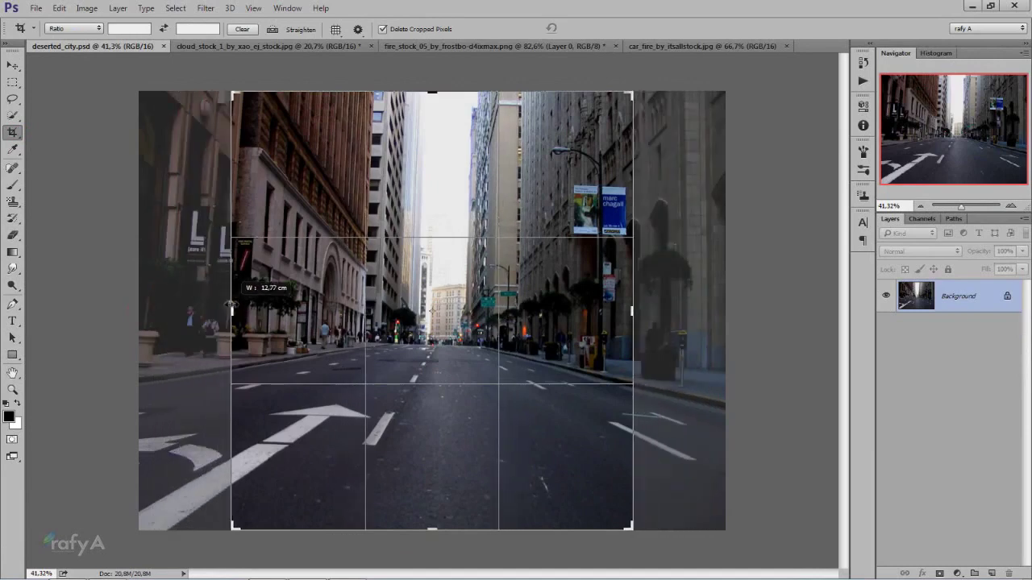
pyautogui.moveTo(231, 306); pyautogui.dragTo(254, 311)
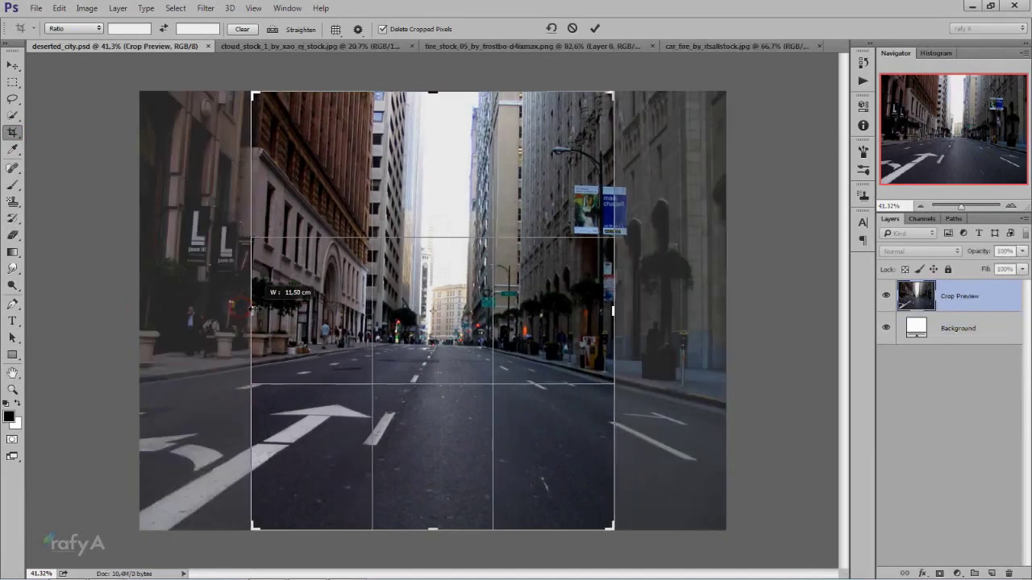
pyautogui.moveTo(443, 516); pyautogui.dragTo(435, 497)
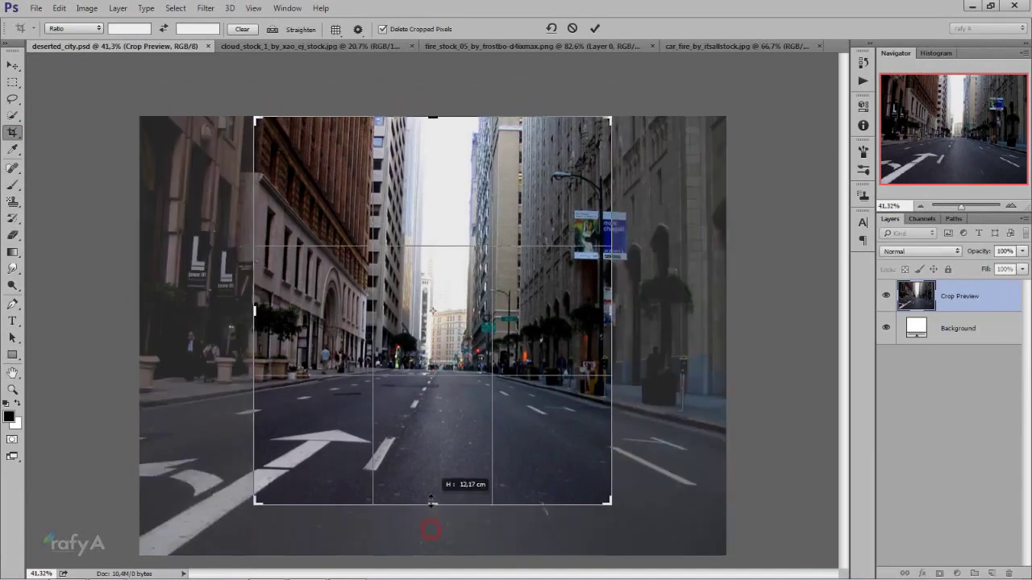
pyautogui.moveTo(610, 323); pyautogui.dragTo(552, 321)
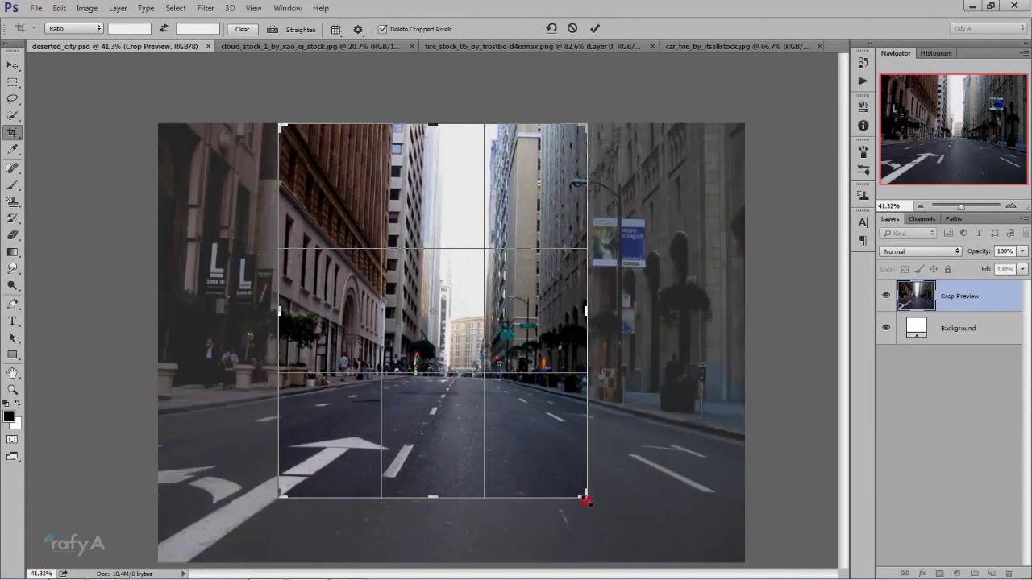
pyautogui.moveTo(590, 503); pyautogui.dragTo(590, 516)
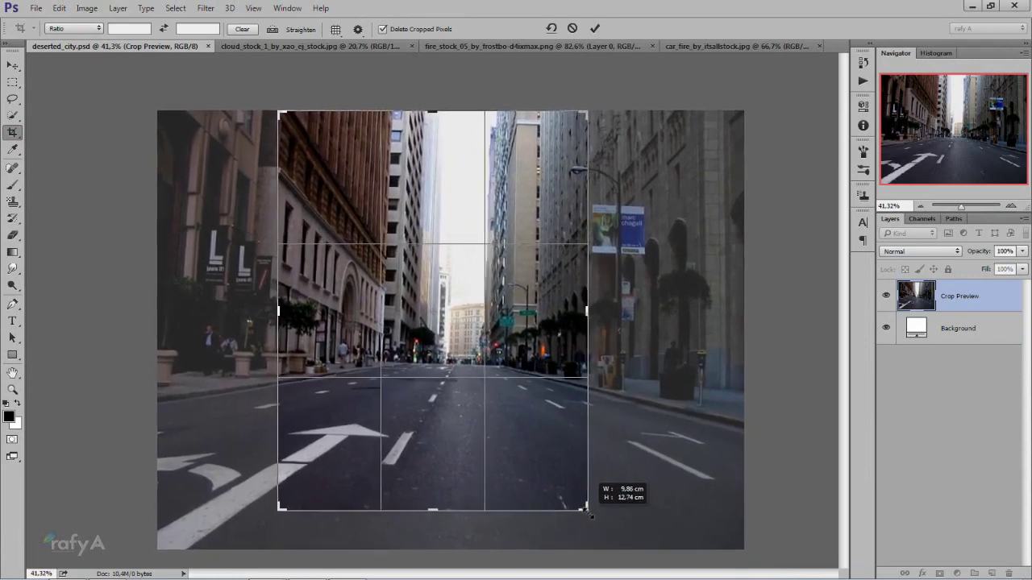
pyautogui.moveTo(589, 516); pyautogui.dragTo(588, 511)
pyautogui.click(594, 28)
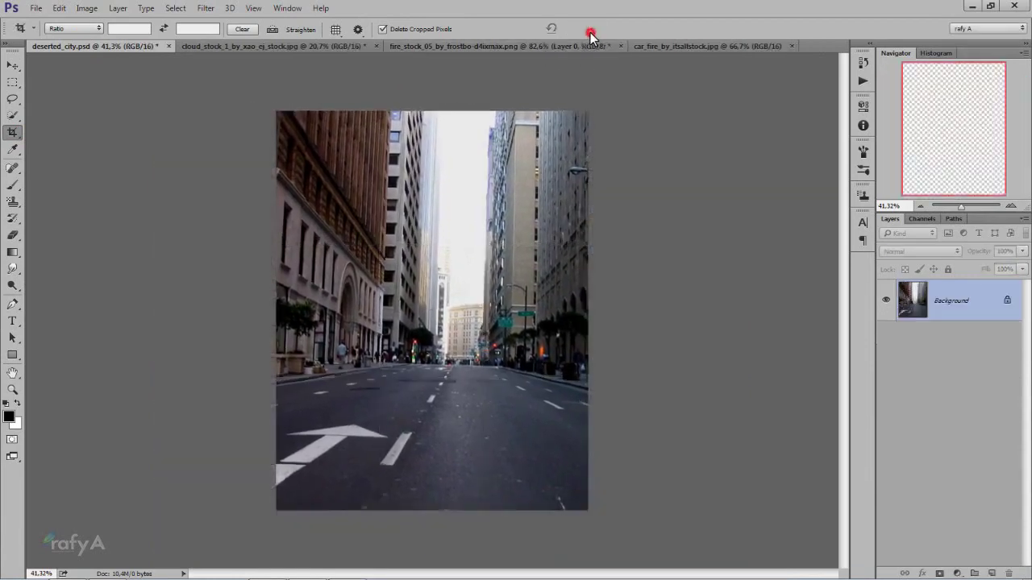
# - With the Polygonal Lasso, start outlining the sky from the top down the left building's edge
pyautogui.hotkey('ctrl', '0')
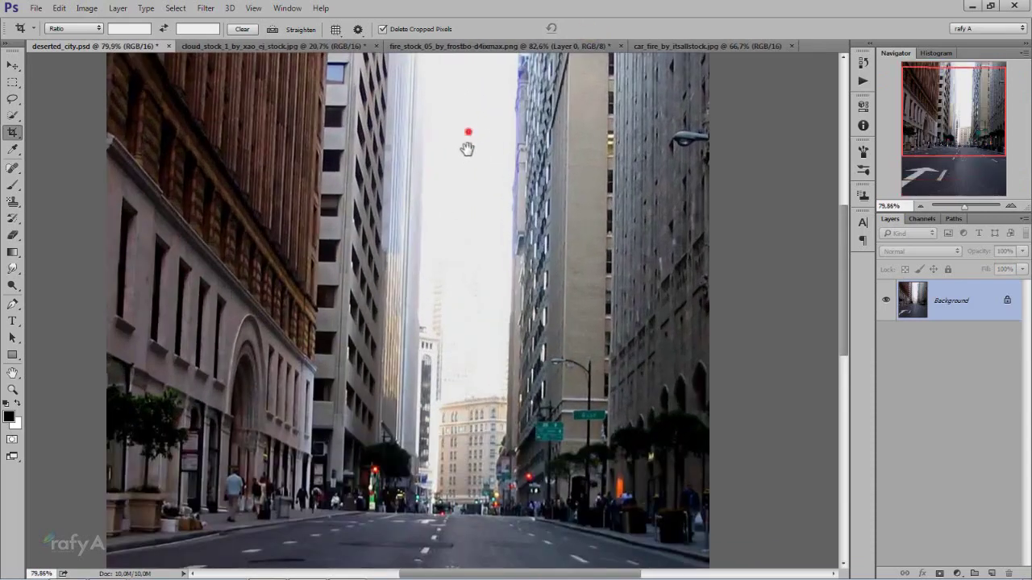
pyautogui.moveTo(465, 143); pyautogui.dragTo(446, 174)
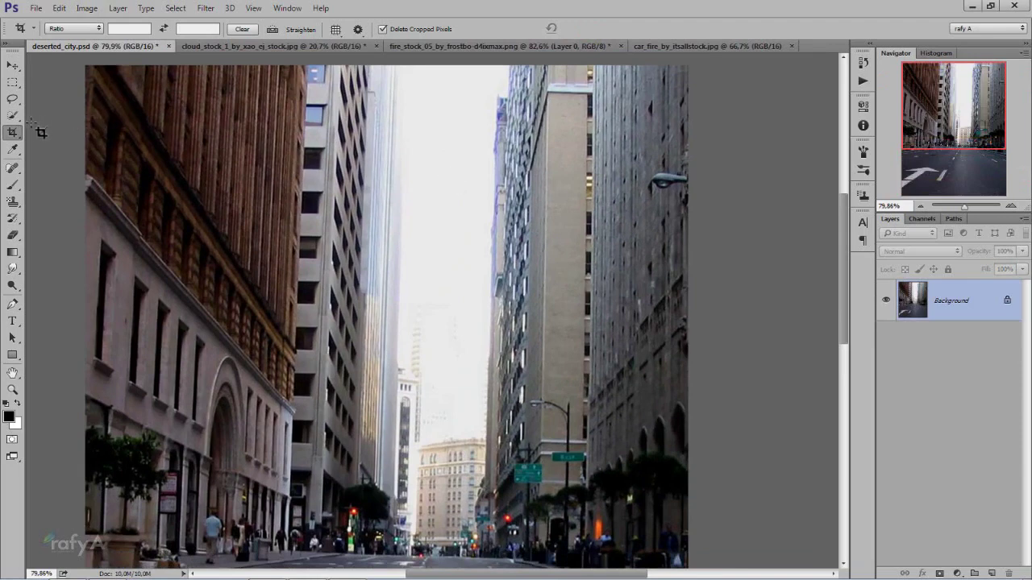
pyautogui.moveTo(12, 99); pyautogui.dragTo(73, 108)
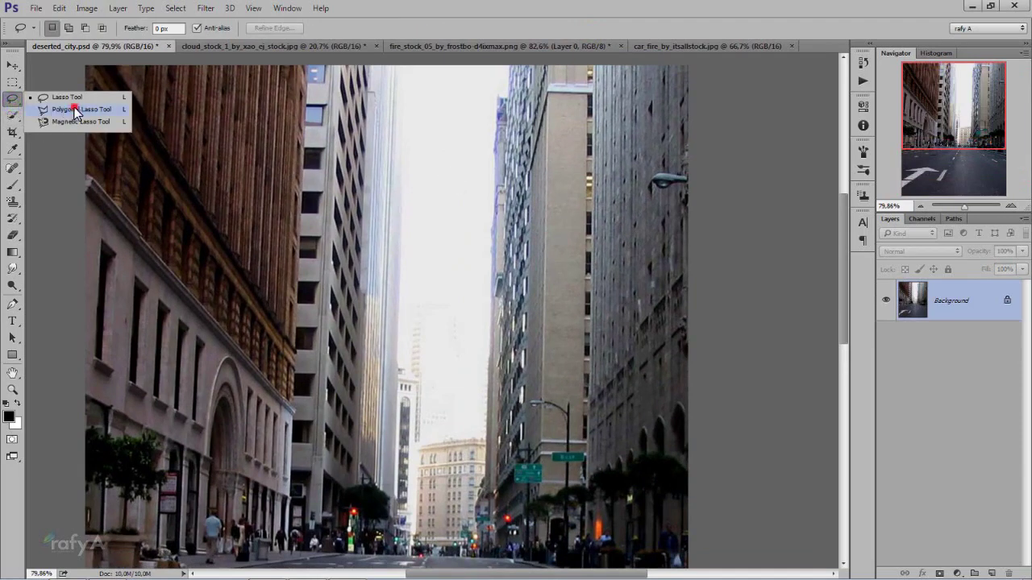
pyautogui.moveTo(417, 138); pyautogui.dragTo(430, 206)
pyautogui.click(408, 132)
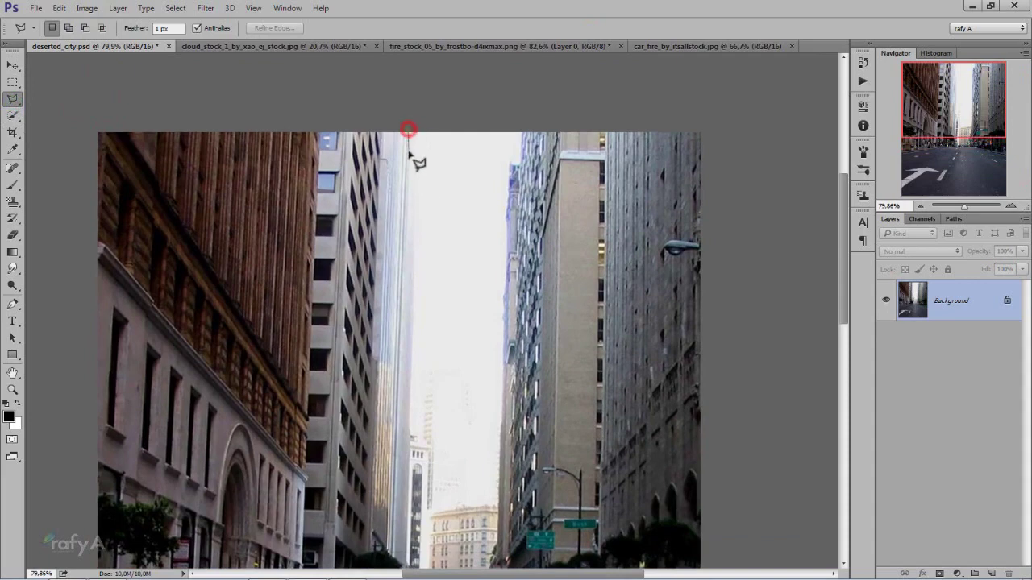
pyautogui.click(416, 236)
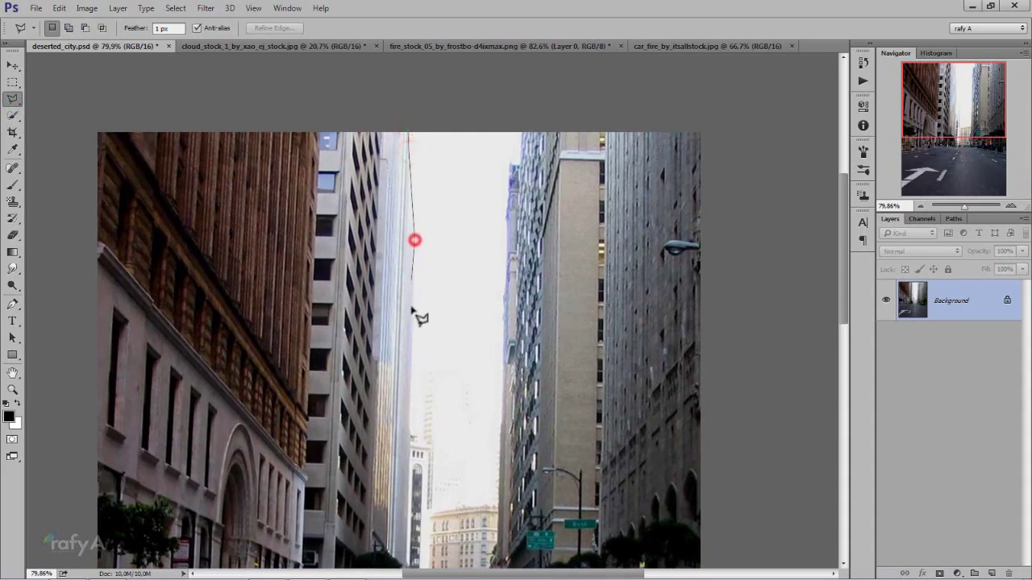
pyautogui.click(411, 366)
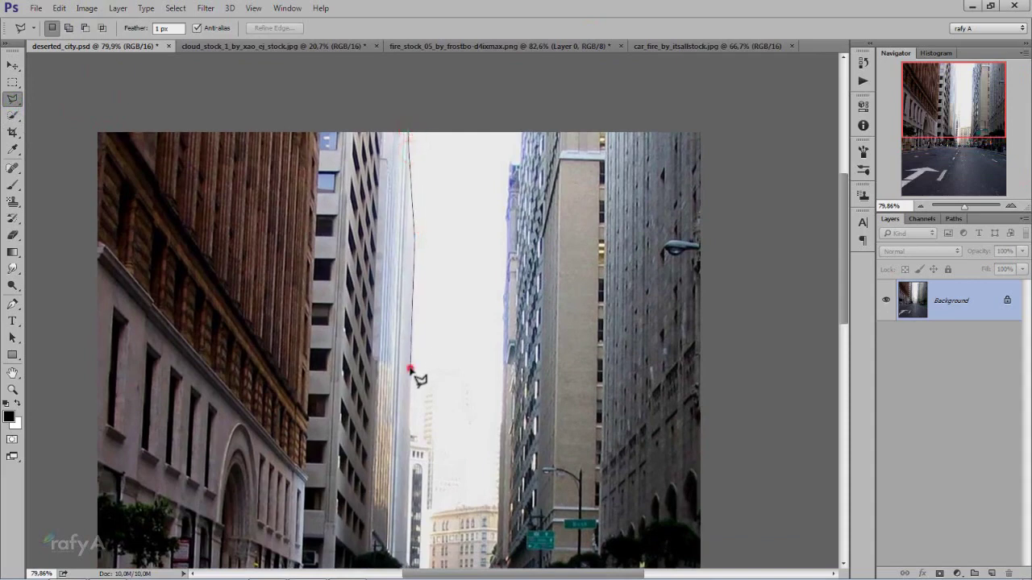
pyautogui.click(410, 436)
# - Continue the outline along the distant rooftops and up the right building, closing the sky selection
pyautogui.click(431, 444)
pyautogui.click(432, 444)
pyautogui.click(430, 508)
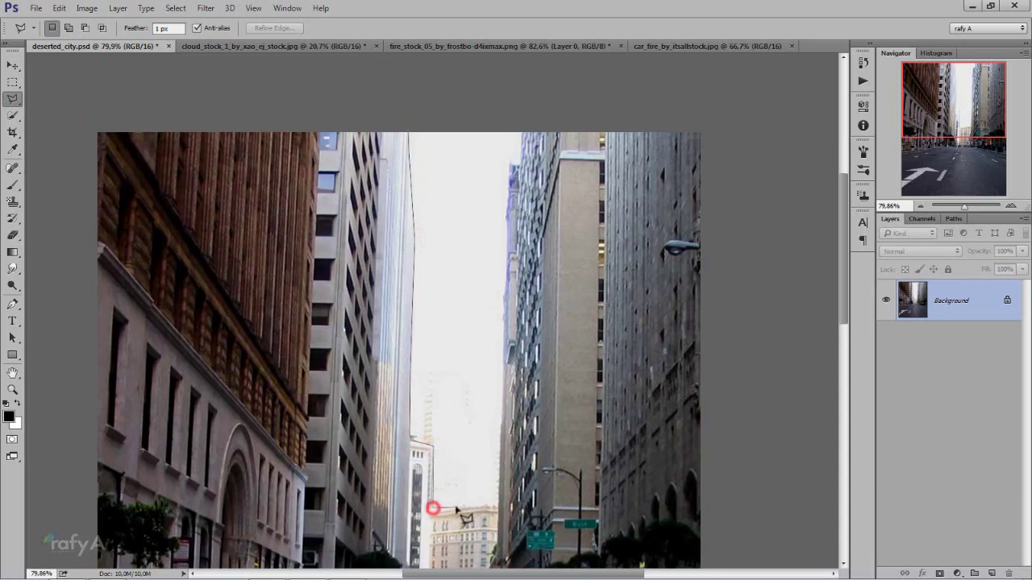
pyautogui.click(455, 507)
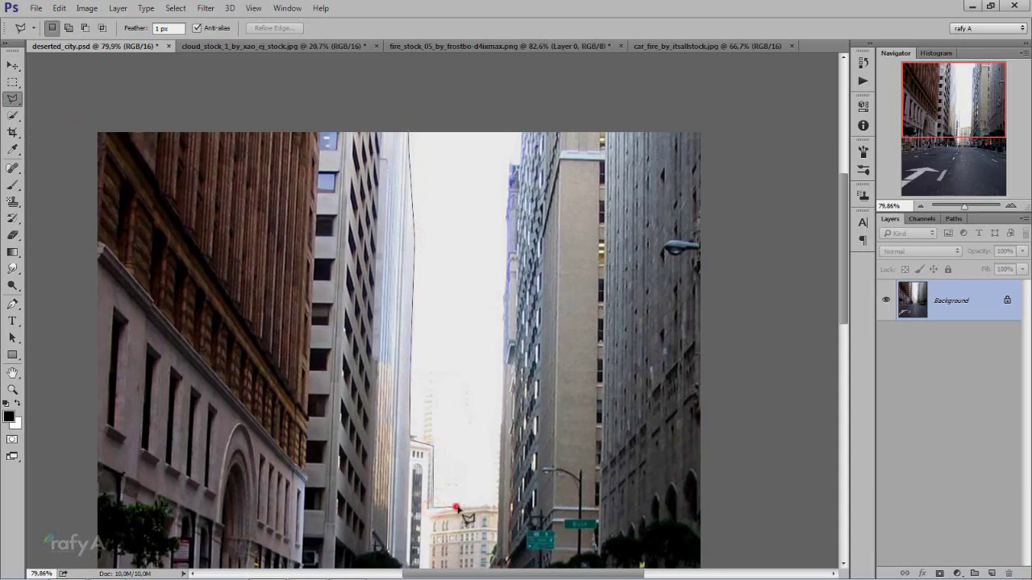
pyautogui.click(498, 507)
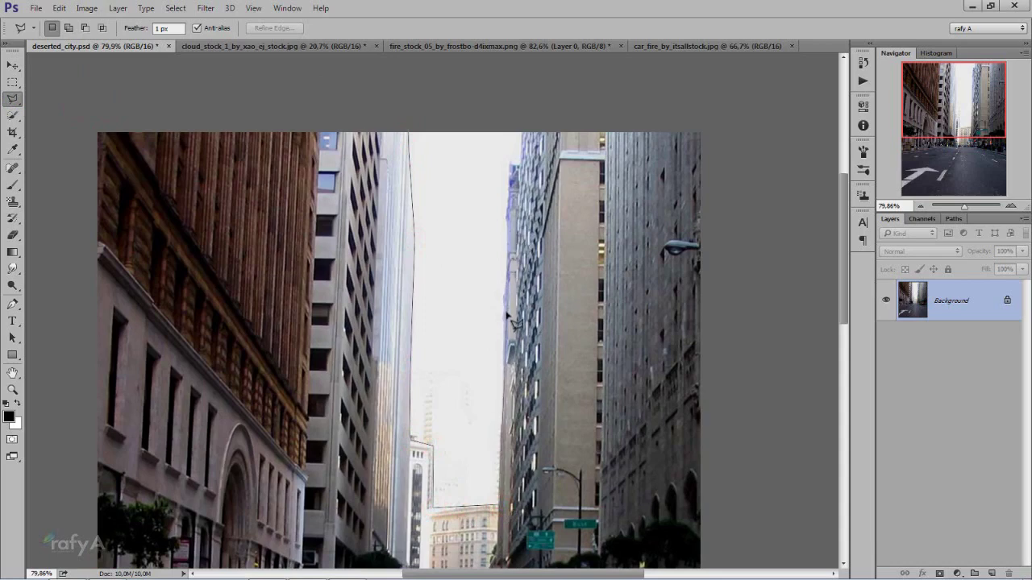
pyautogui.click(503, 312)
pyautogui.click(508, 246)
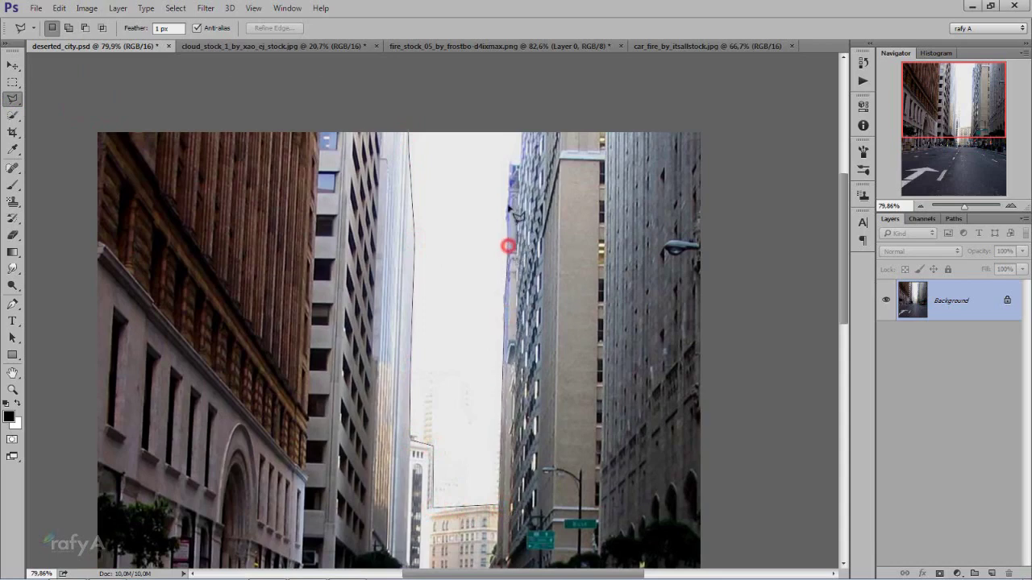
pyautogui.click(511, 196)
pyautogui.click(519, 165)
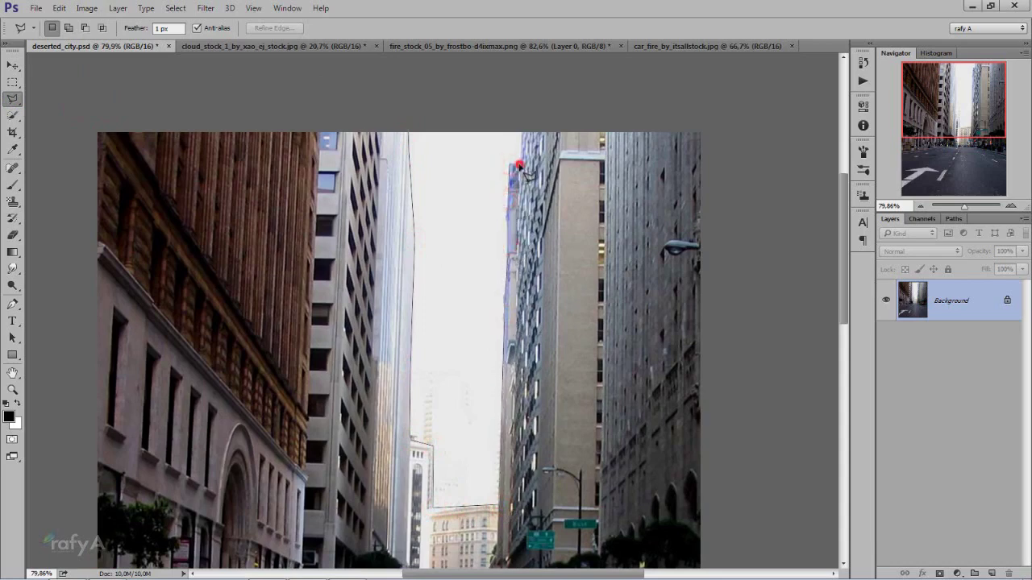
pyautogui.click(519, 165)
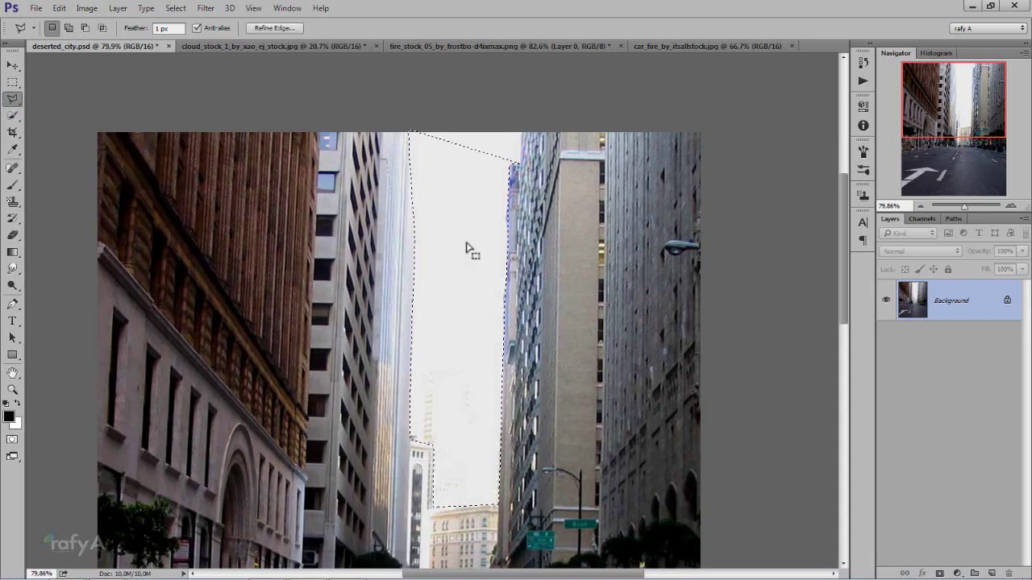
pyautogui.keyDown('alt'); pyautogui.scroll(-1, 466, 248); pyautogui.keyUp('alt')
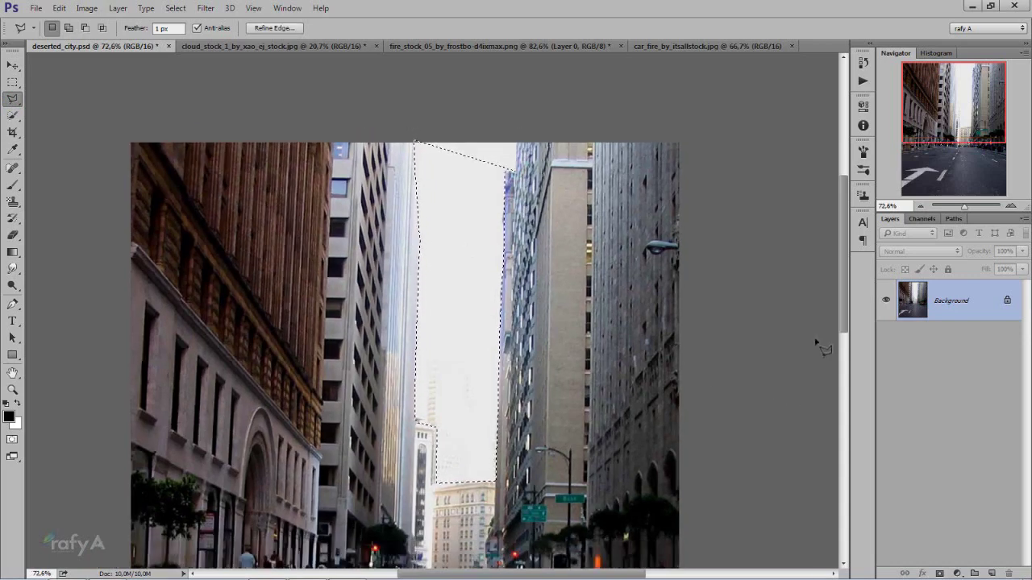
# - Mask the photo from the sky selection, invert the mask, and set a 26 px brush
pyautogui.click(940, 573)
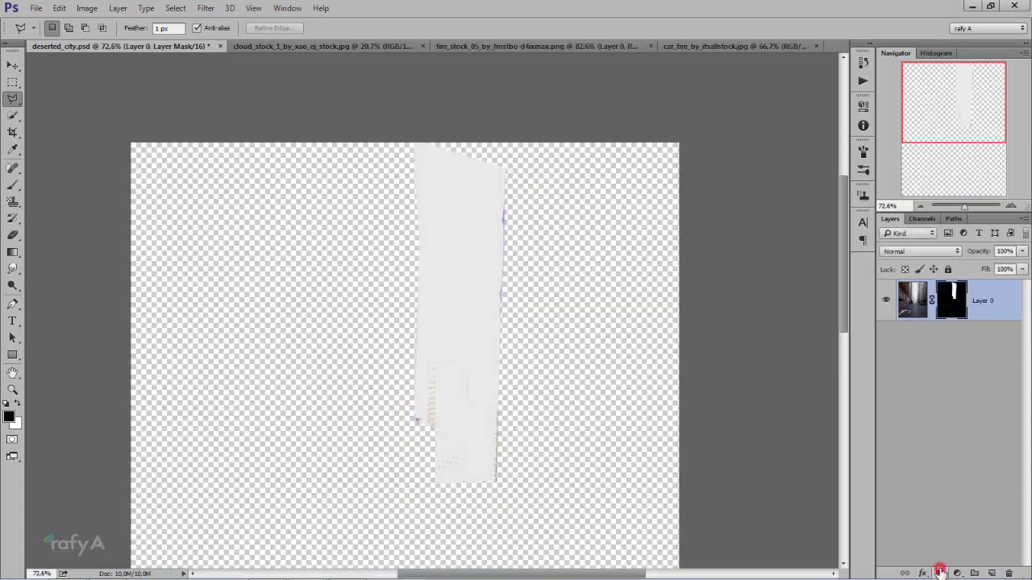
pyautogui.hotkey('ctrl', 'i')
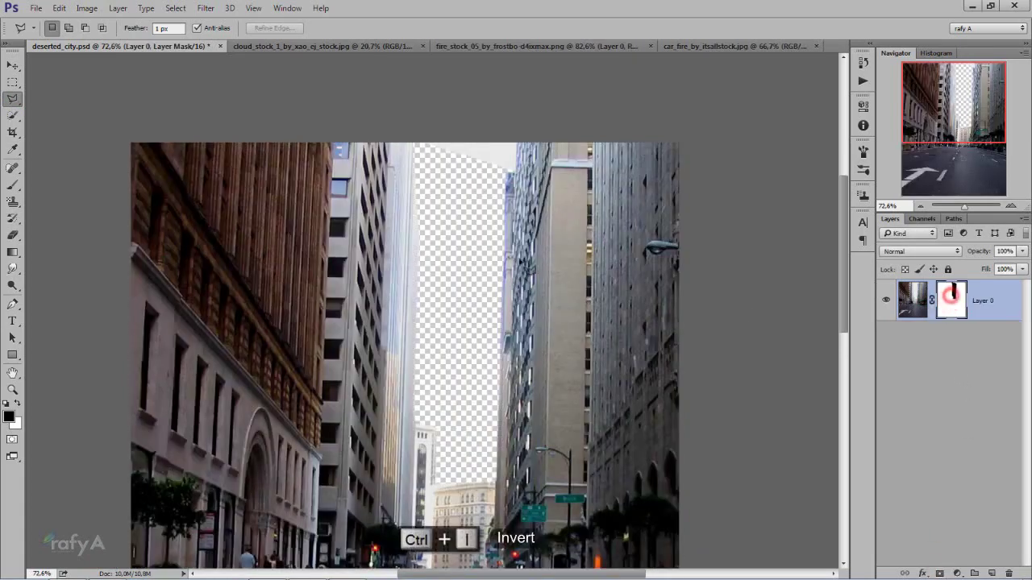
pyautogui.click(13, 184)
pyautogui.rightClick(539, 232)
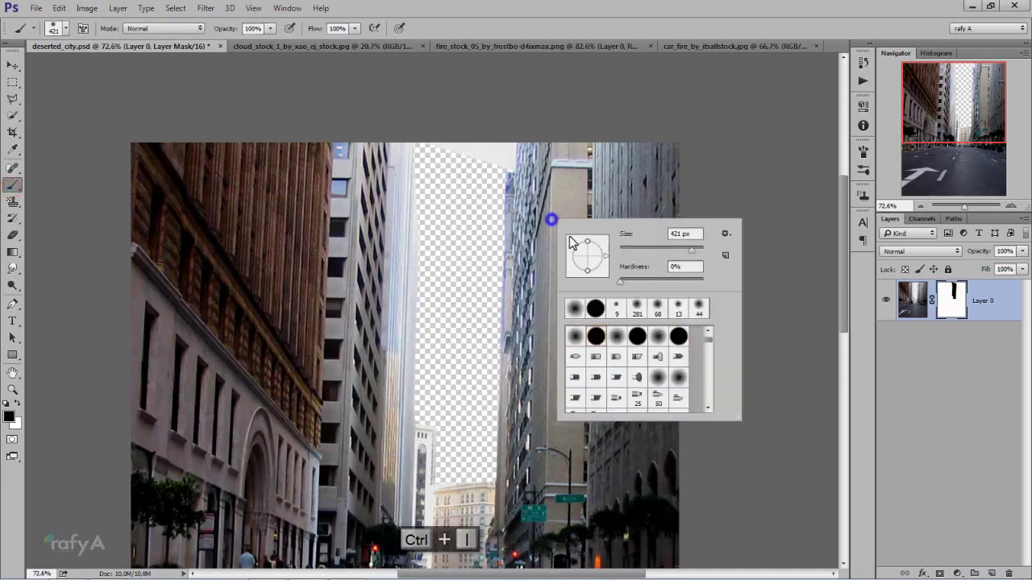
pyautogui.moveTo(619, 242); pyautogui.dragTo(628, 240)
# - Paint out leftover sky along the top edge, then target the layer's image thumbnail
pyautogui.click(465, 161)
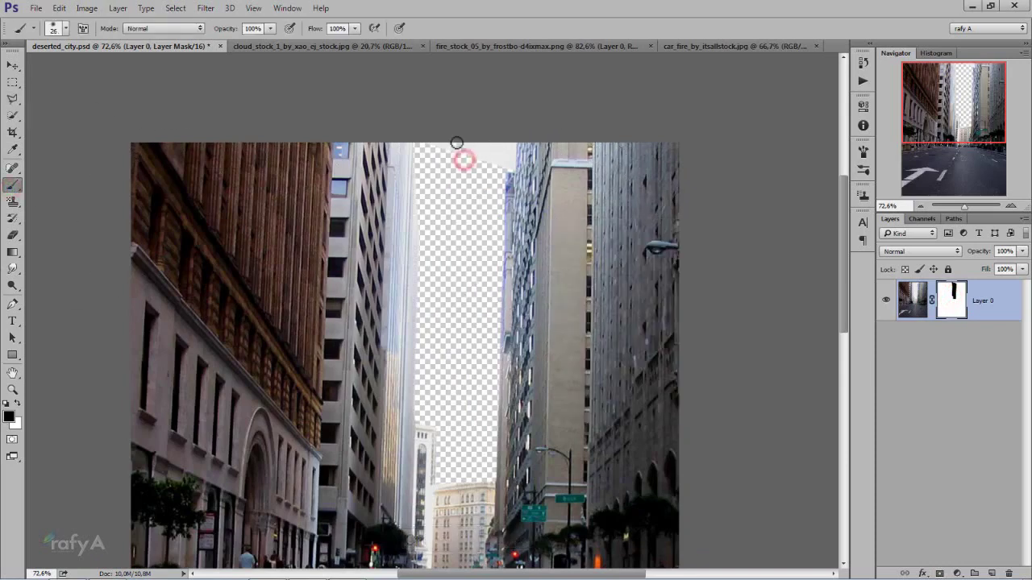
pyautogui.moveTo(465, 160); pyautogui.dragTo(433, 144)
pyautogui.moveTo(510, 162)
pyautogui.mouseDown()
pyautogui.moveTo(513, 144)
pyautogui.moveTo(470, 144)
pyautogui.mouseUp()
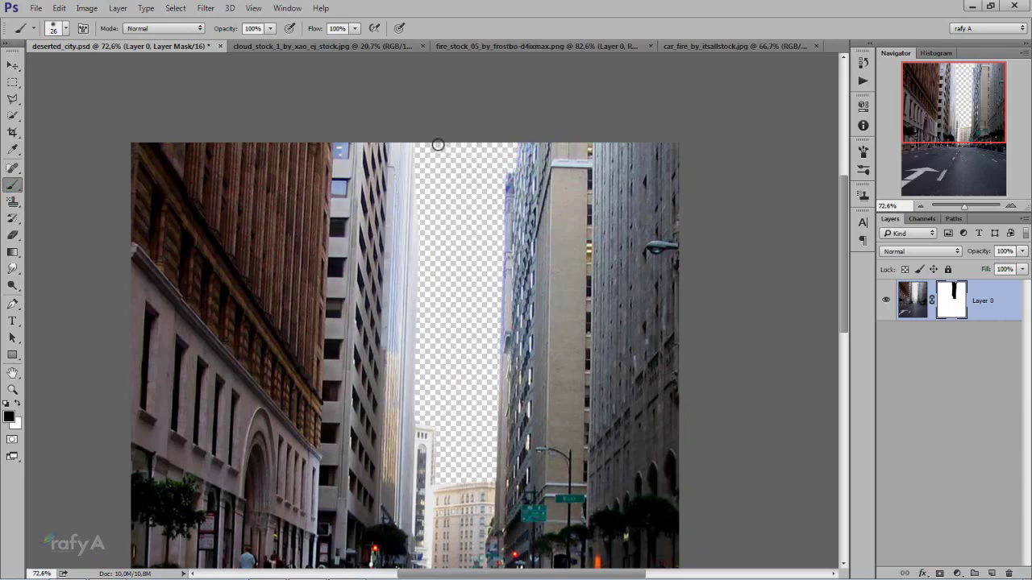
pyautogui.scroll(-3, 492, 143)
pyautogui.scroll(1, 793, 341)
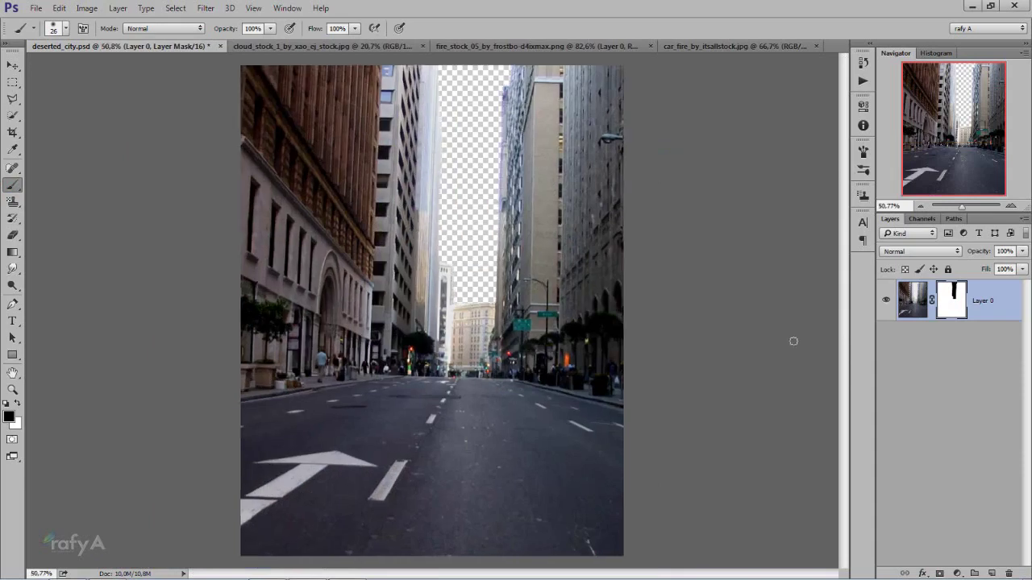
pyautogui.click(996, 304)
pyautogui.click(12, 65)
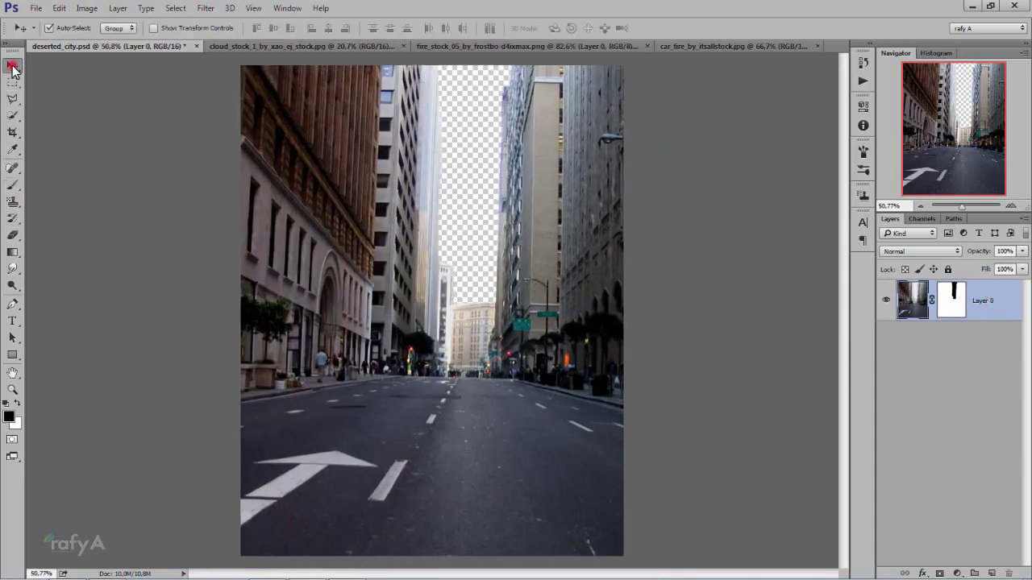
# - Bring the cloud photo in beneath the city layer, shifted up-left to fill the sky gap
pyautogui.click(228, 46)
pyautogui.moveTo(368, 260); pyautogui.dragTo(395, 167)
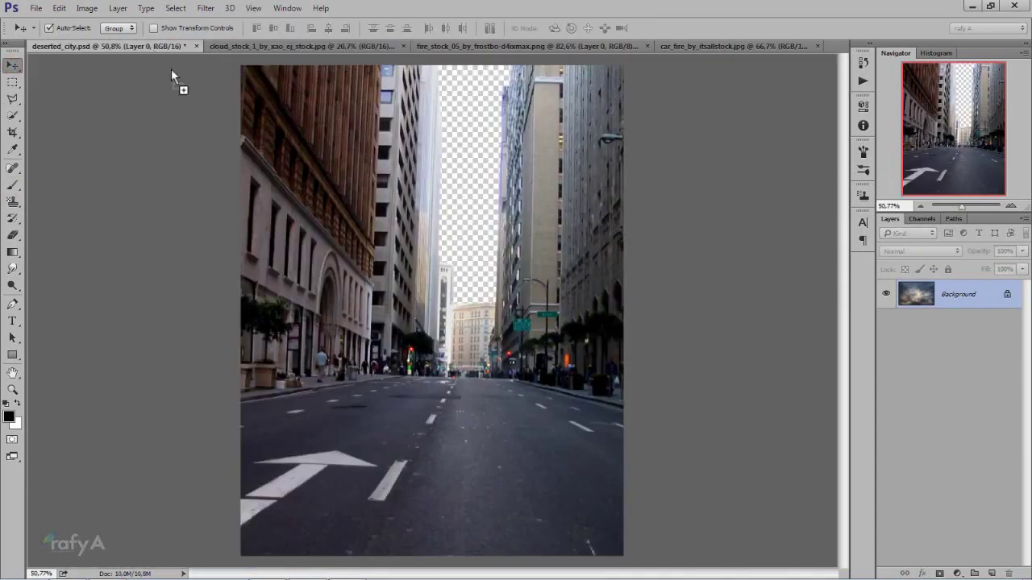
pyautogui.moveTo(973, 301); pyautogui.dragTo(979, 355)
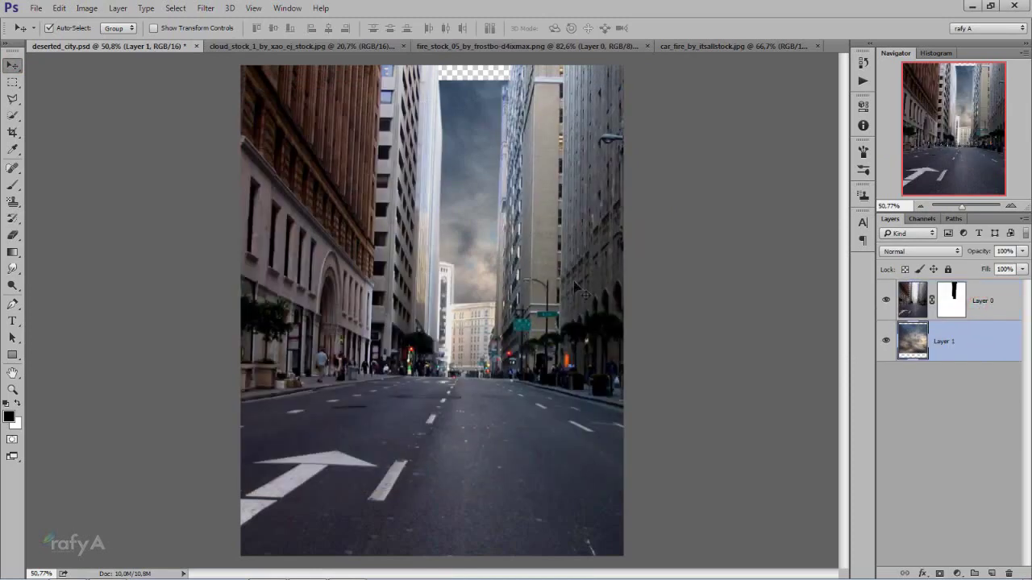
pyautogui.scroll(-2, 506, 271)
pyautogui.moveTo(456, 188)
pyautogui.mouseDown()
pyautogui.moveTo(393, 126)
pyautogui.moveTo(377, 129)
pyautogui.mouseUp()
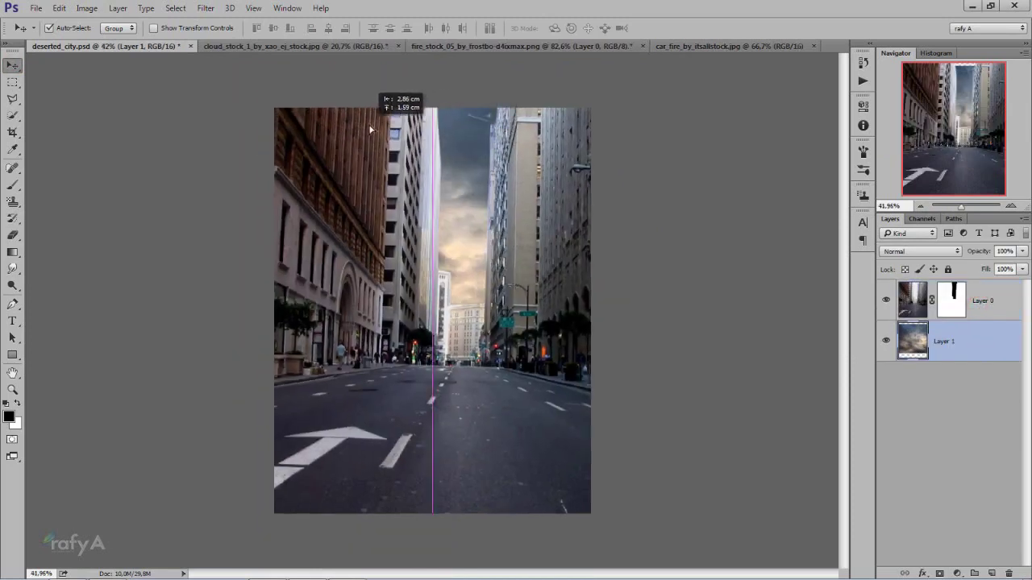
pyautogui.scroll(-2, 436, 298)
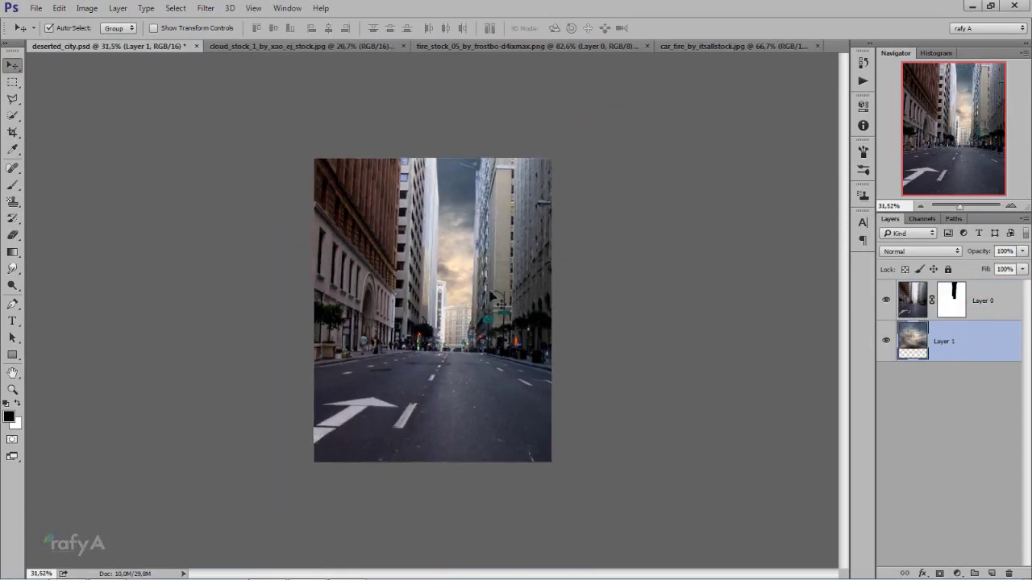
pyautogui.scroll(1, 435, 298)
pyautogui.scroll(1, 488, 206)
pyautogui.scroll(1, 476, 145)
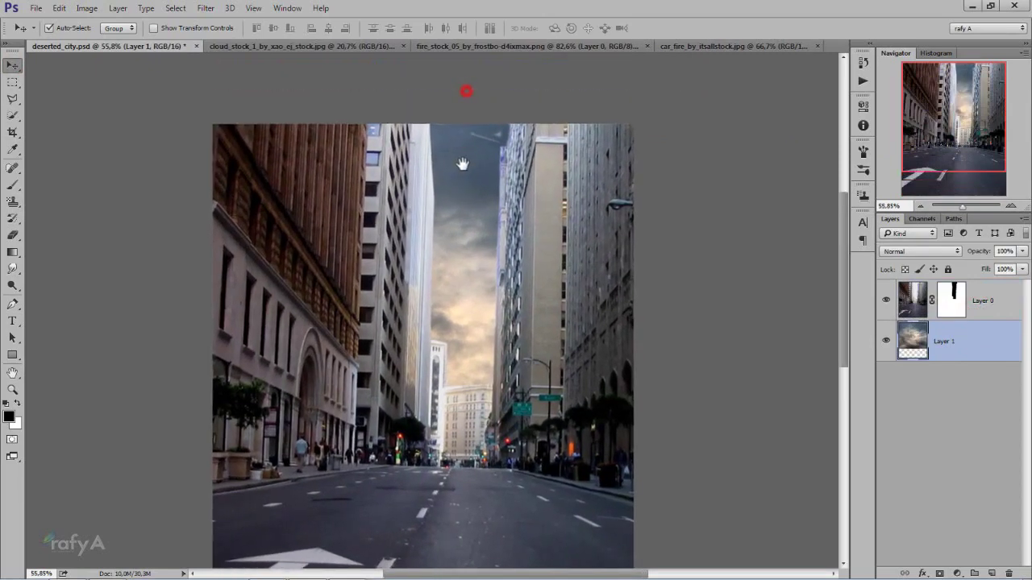
pyautogui.scroll(3, 464, 112)
pyautogui.click(960, 300)
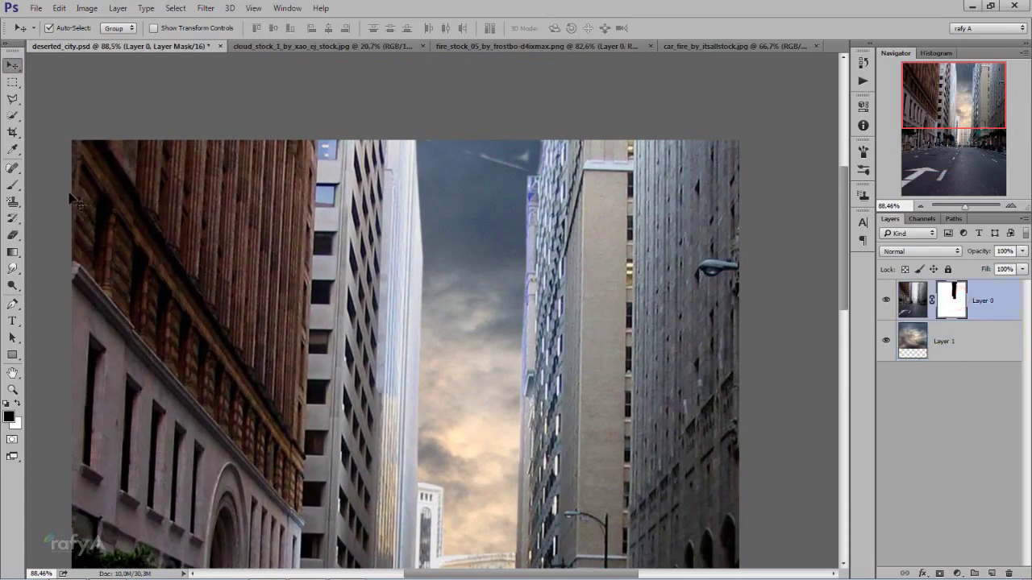
pyautogui.click(12, 186)
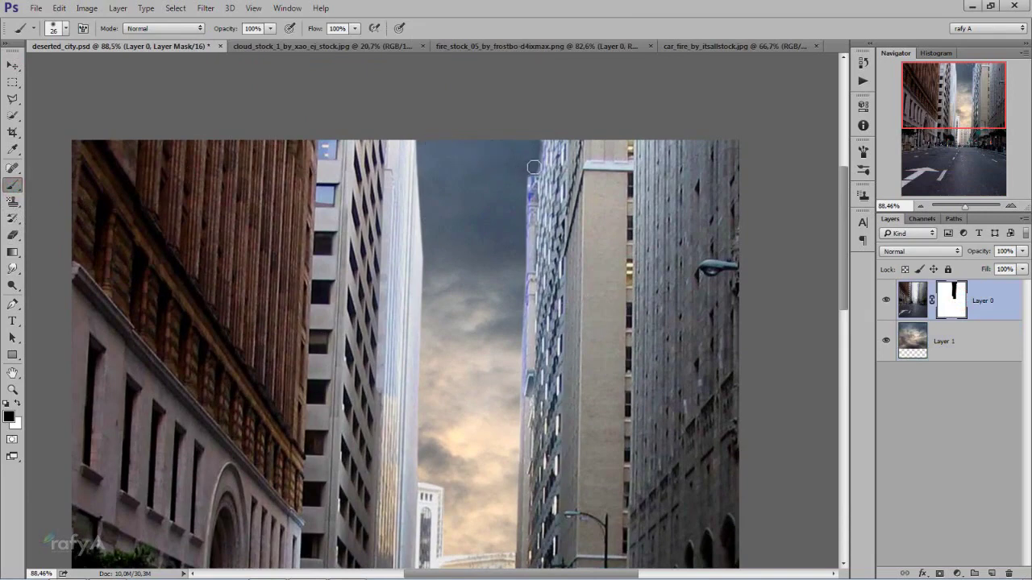
# - Refine the city mask with smooth 8, feather 1.4 px and shift edge -20%
pyautogui.rightClick(941, 316)
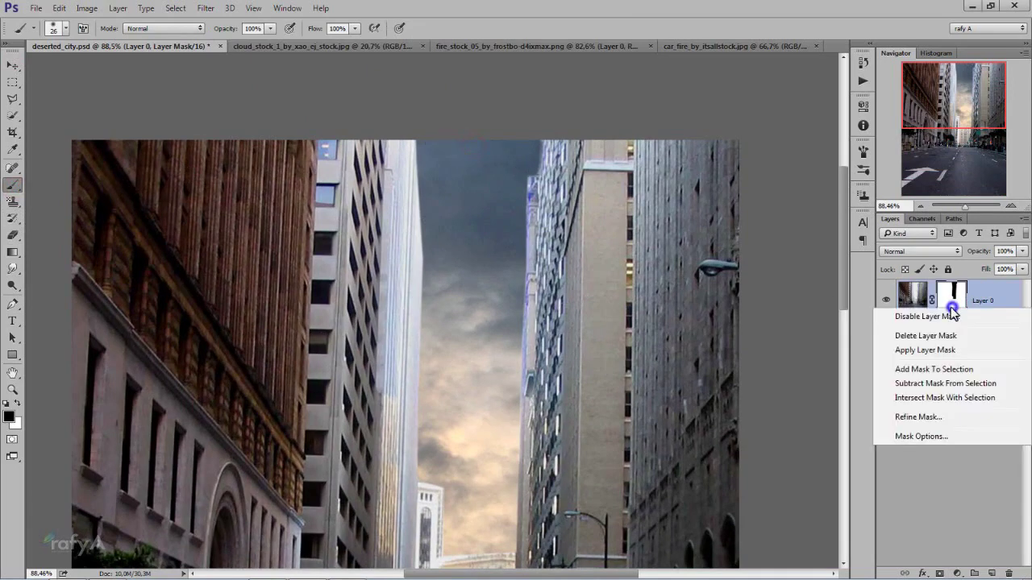
pyautogui.click(919, 417)
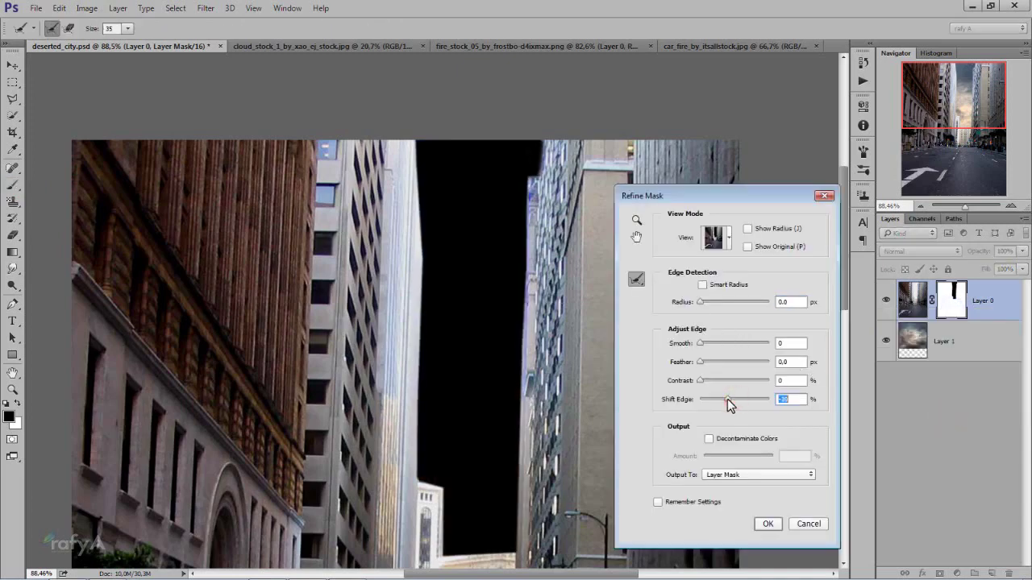
pyautogui.click(701, 344)
pyautogui.moveTo(701, 362); pyautogui.dragTo(706, 368)
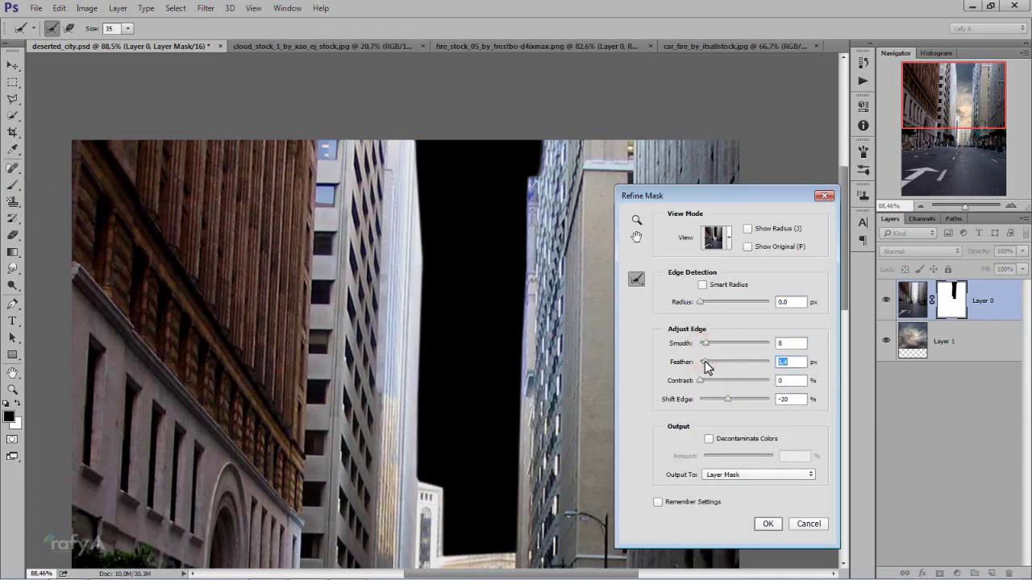
pyautogui.click(767, 524)
# - Fit the image in the window and bring up the fire stock image
pyautogui.hotkey('ctrl', '0')
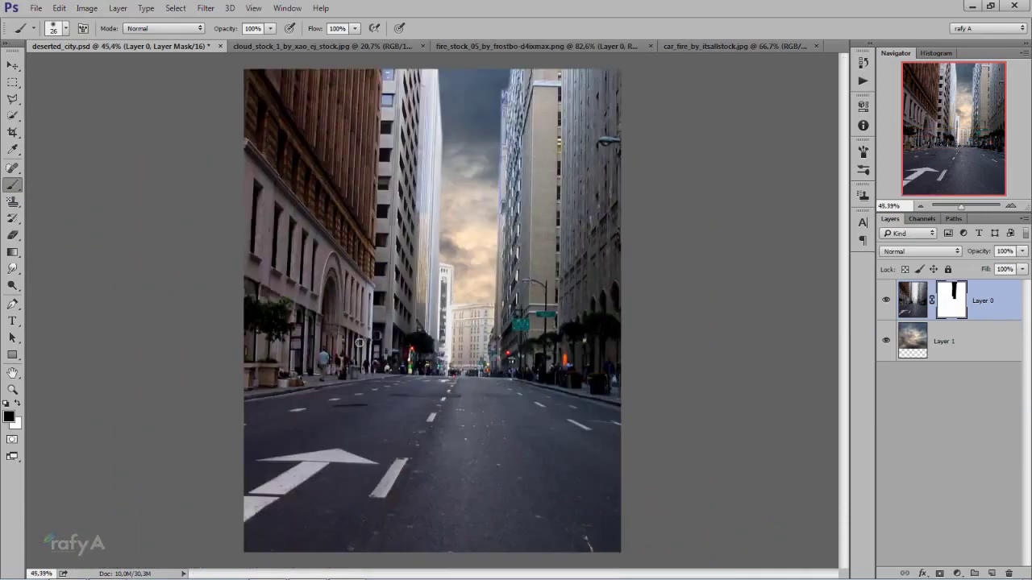
pyautogui.hotkey('ctrl', '-')
pyautogui.hotkey('ctrl', '+')
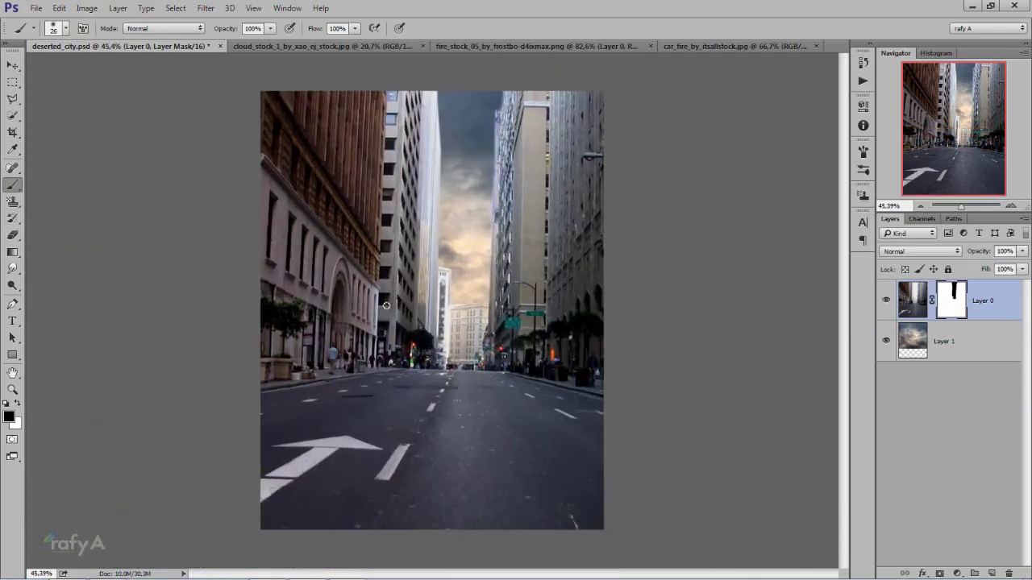
pyautogui.press('v')
pyautogui.click(440, 46)
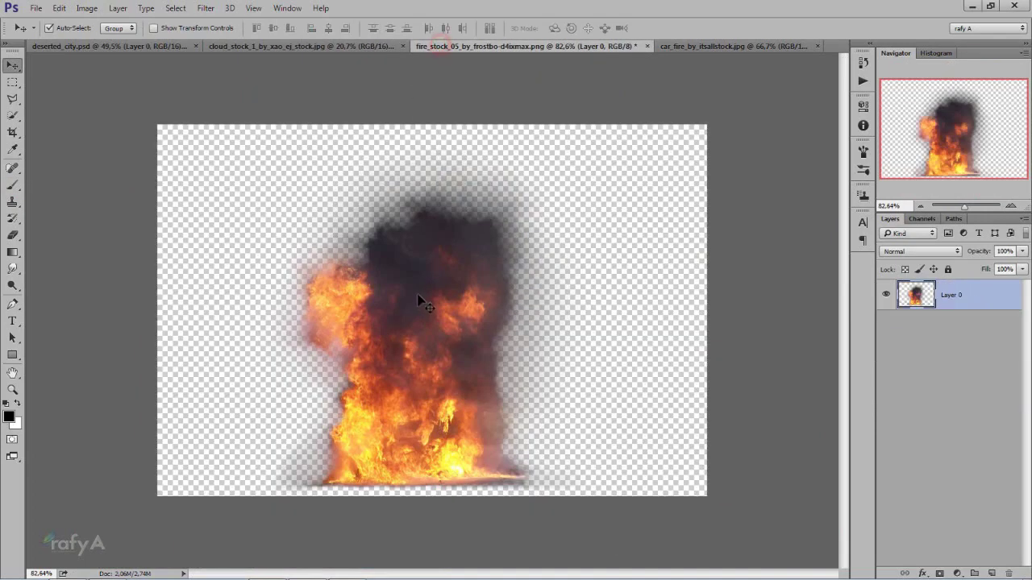
# - Drag the fire blast into the city, scale it to about 117.5%, and place it right of centre
pyautogui.moveTo(420, 300)
pyautogui.mouseDown()
pyautogui.moveTo(171, 59)
pyautogui.moveTo(441, 239)
pyautogui.moveTo(514, 320)
pyautogui.mouseUp()
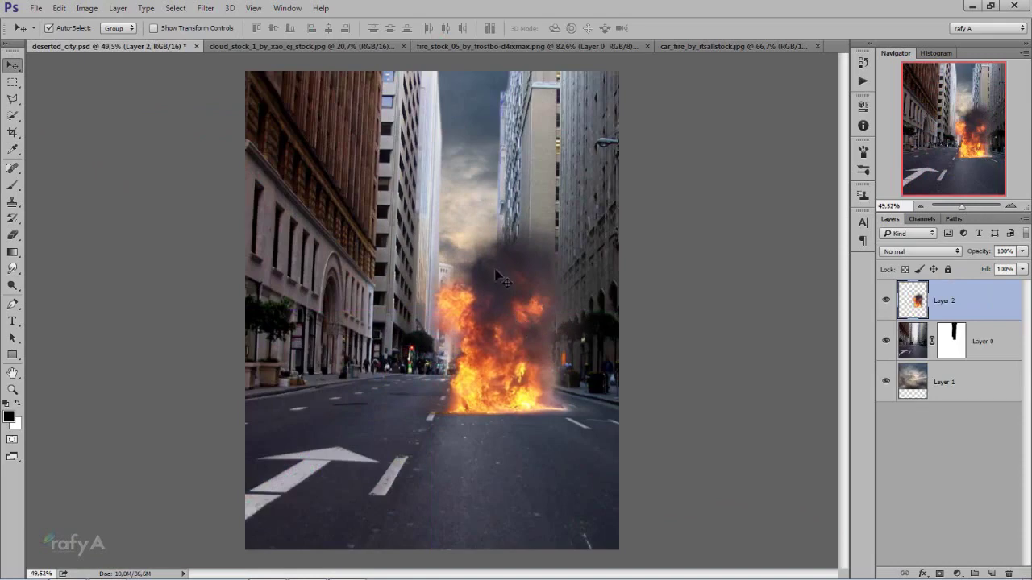
pyautogui.moveTo(503, 326)
pyautogui.mouseDown()
pyautogui.moveTo(417, 317)
pyautogui.moveTo(484, 306)
pyautogui.mouseUp()
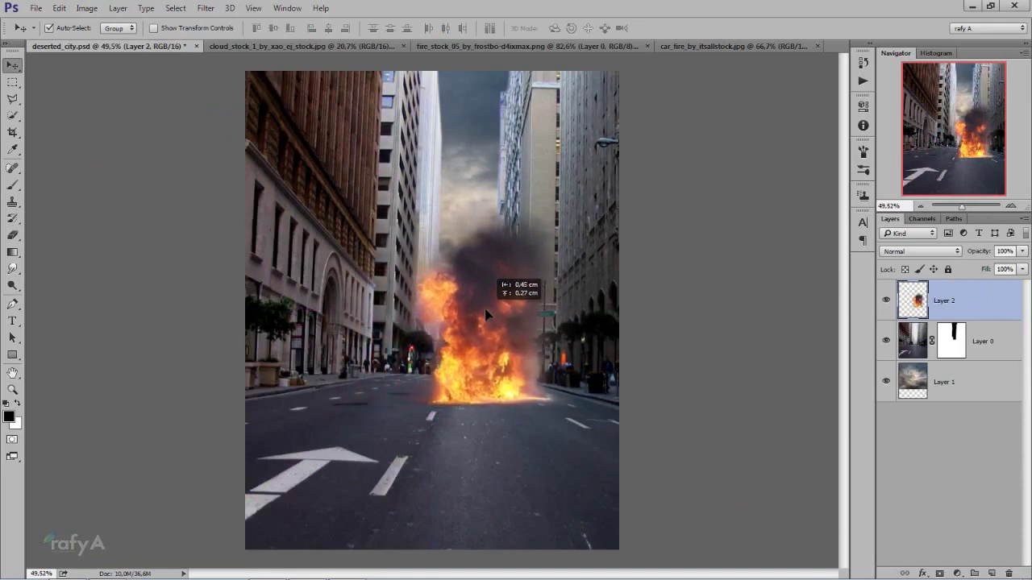
pyautogui.hotkey('ctrl', 't')
pyautogui.moveTo(388, 189); pyautogui.dragTo(352, 151)
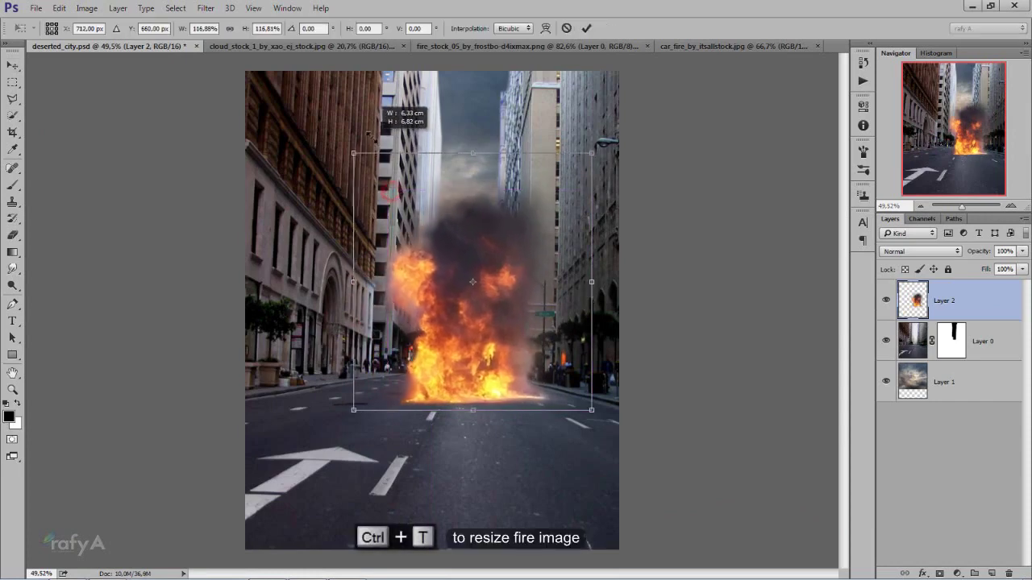
pyautogui.moveTo(474, 215)
pyautogui.mouseDown()
pyautogui.moveTo(526, 234)
pyautogui.moveTo(429, 226)
pyautogui.moveTo(545, 238)
pyautogui.mouseUp()
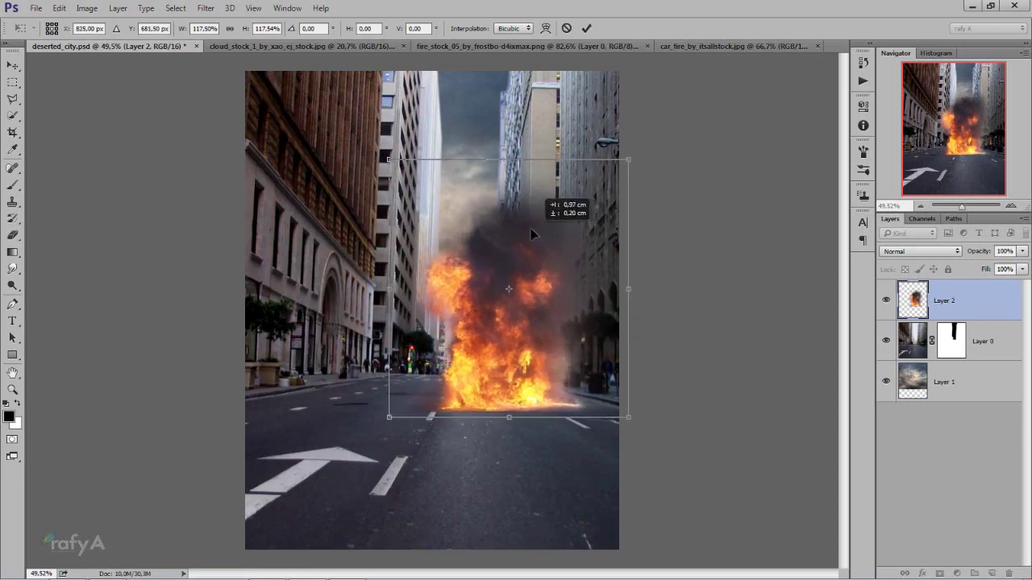
pyautogui.moveTo(544, 232); pyautogui.dragTo(525, 228)
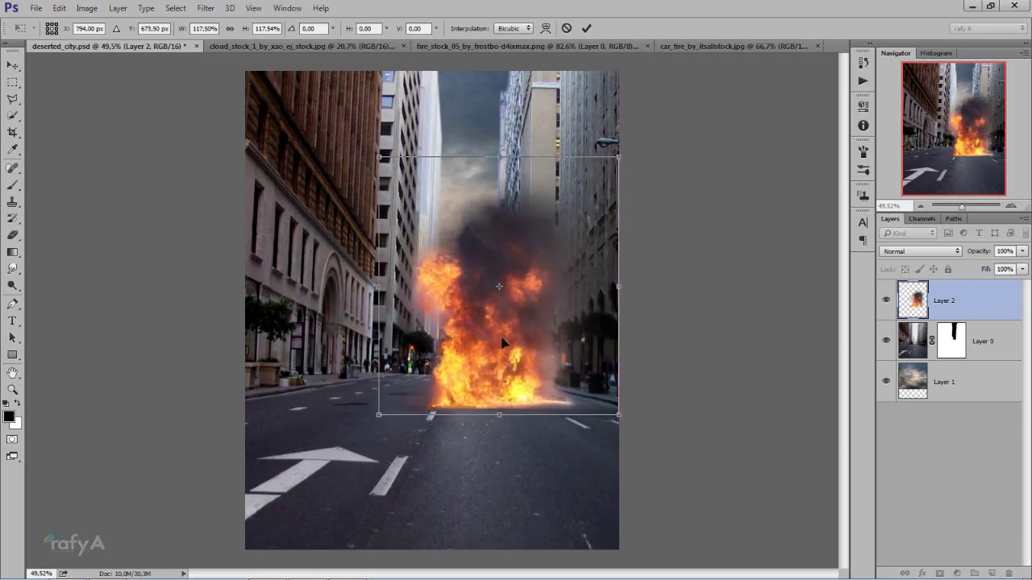
pyautogui.click(586, 29)
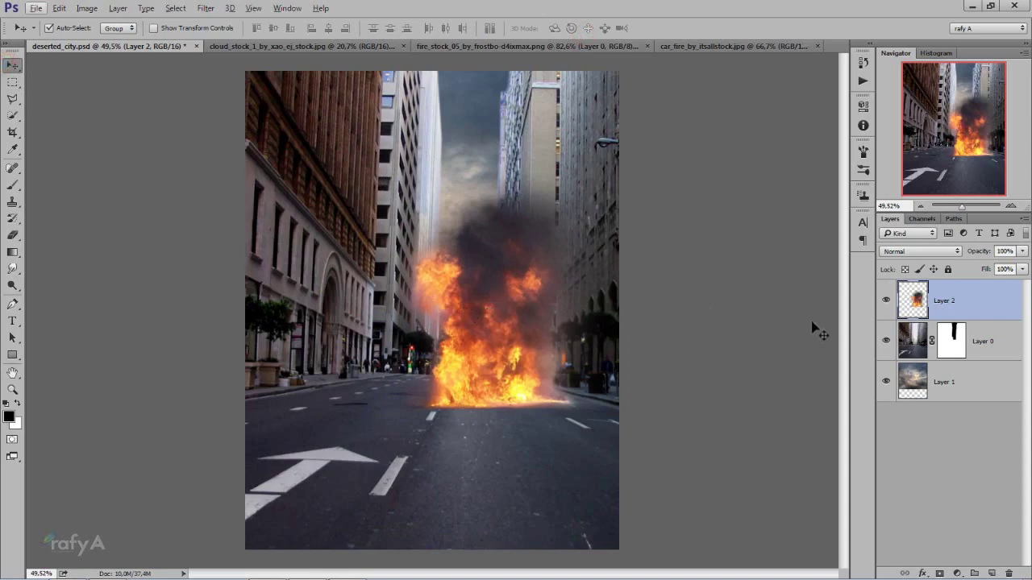
# - Duplicate the fire, shrink and mirror the copy horizontally, and set it left of the main blast
pyautogui.hotkey('ctrl', 'j')
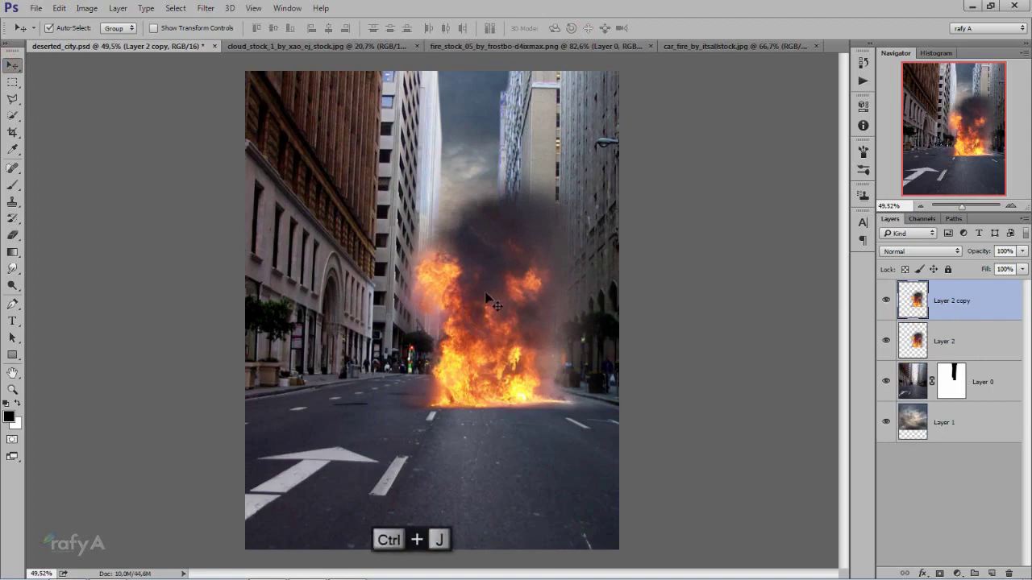
pyautogui.moveTo(490, 299); pyautogui.dragTo(360, 291)
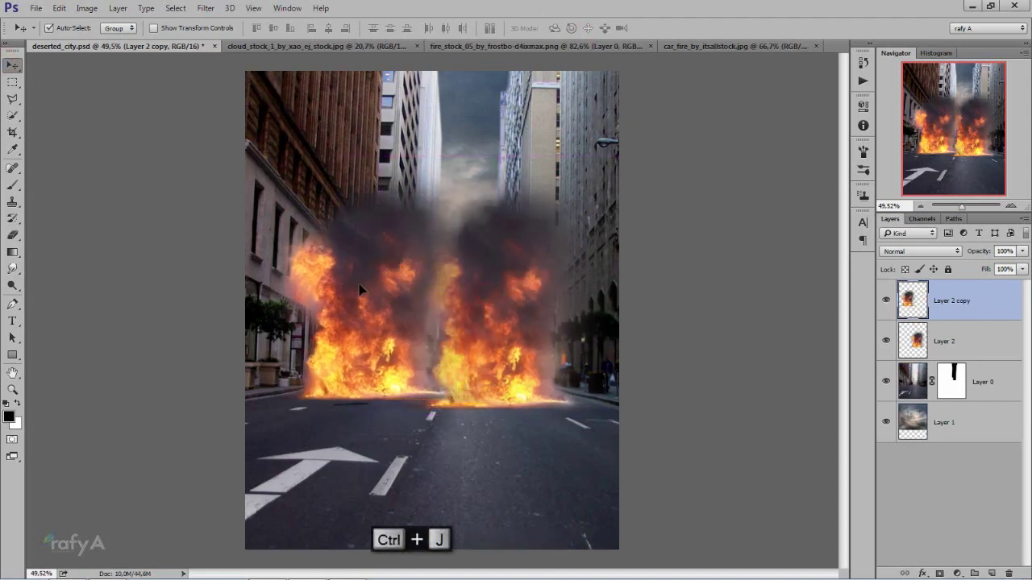
pyautogui.press('ctrl')
pyautogui.hotkey('ctrl', 't')
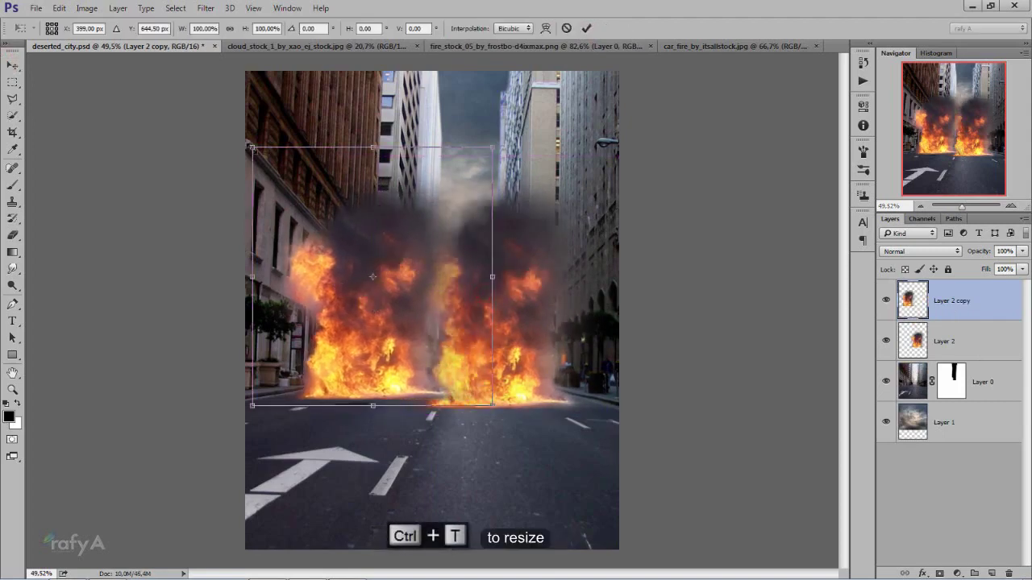
pyautogui.moveTo(252, 147); pyautogui.dragTo(403, 287)
pyautogui.moveTo(483, 334); pyautogui.dragTo(432, 319)
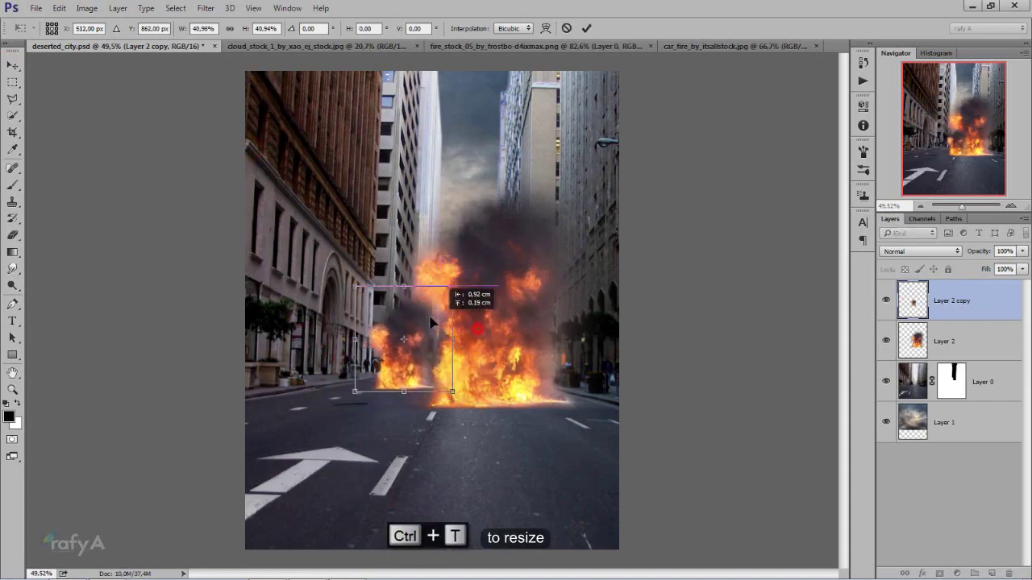
pyautogui.rightClick(420, 321)
pyautogui.click(473, 515)
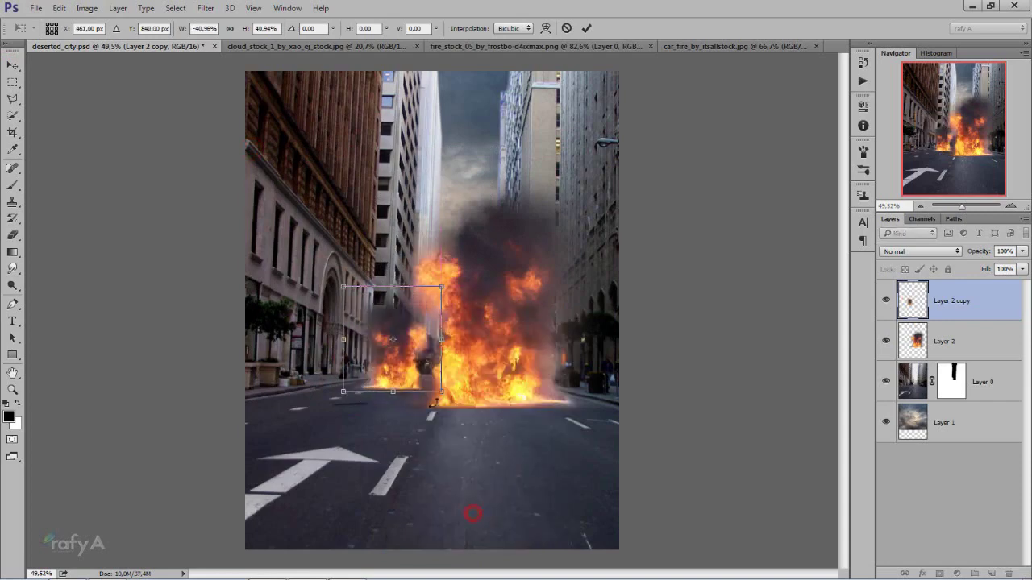
pyautogui.moveTo(413, 366); pyautogui.dragTo(423, 353)
pyautogui.press('Return')
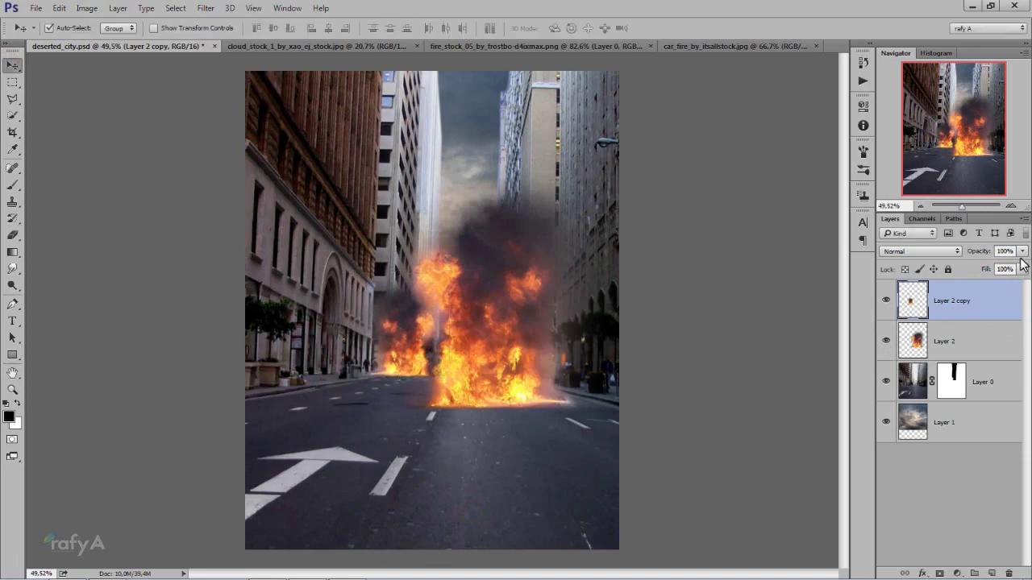
# - Stack the fire copy beneath Layer 2 so it burns behind the main blast
pyautogui.moveTo(999, 300); pyautogui.dragTo(964, 352)
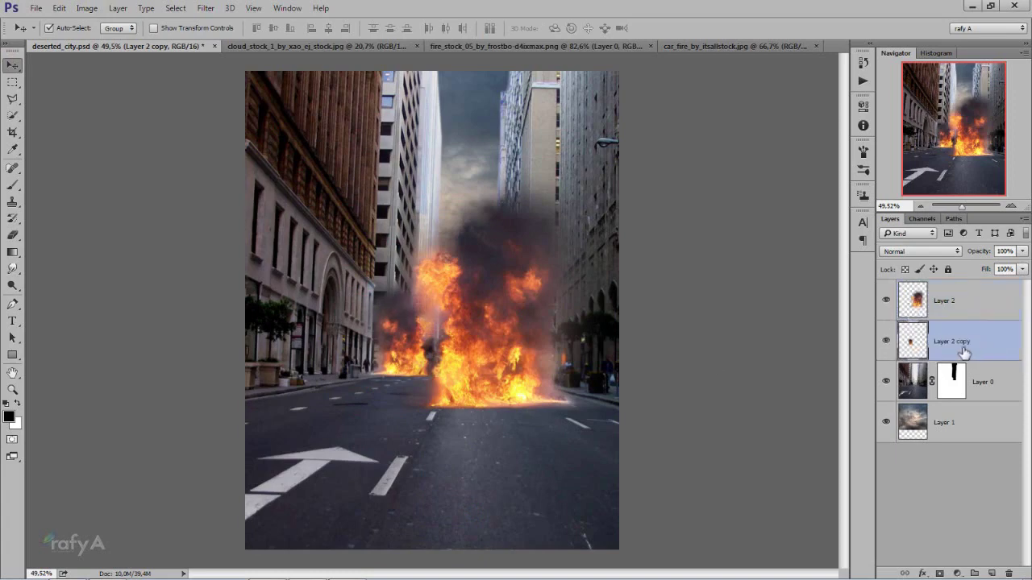
pyautogui.scroll(-2, 419, 348)
pyautogui.scroll(-1, 419, 338)
pyautogui.scroll(1, 411, 331)
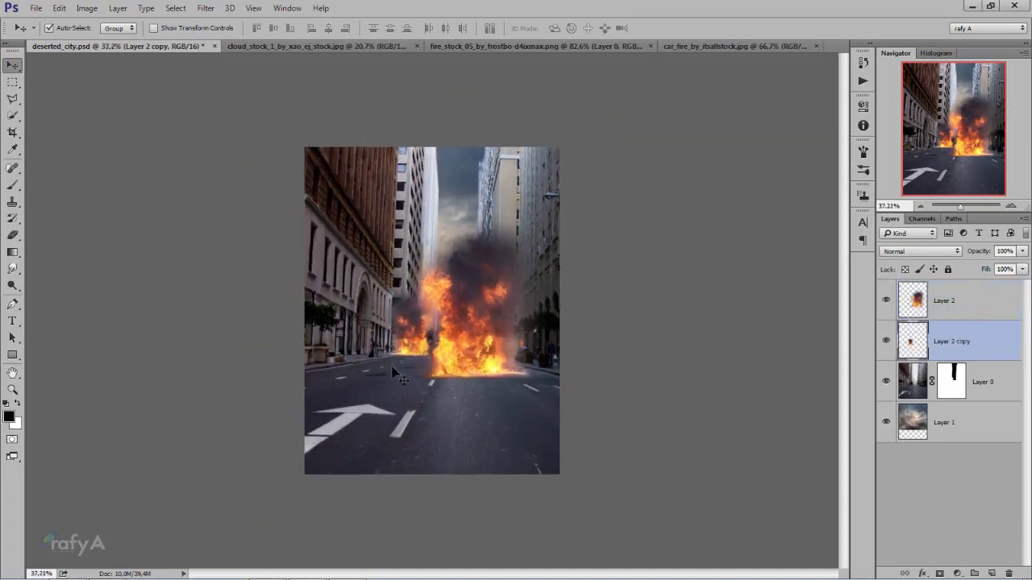
pyautogui.scroll(2, 403, 316)
pyautogui.click(9, 66)
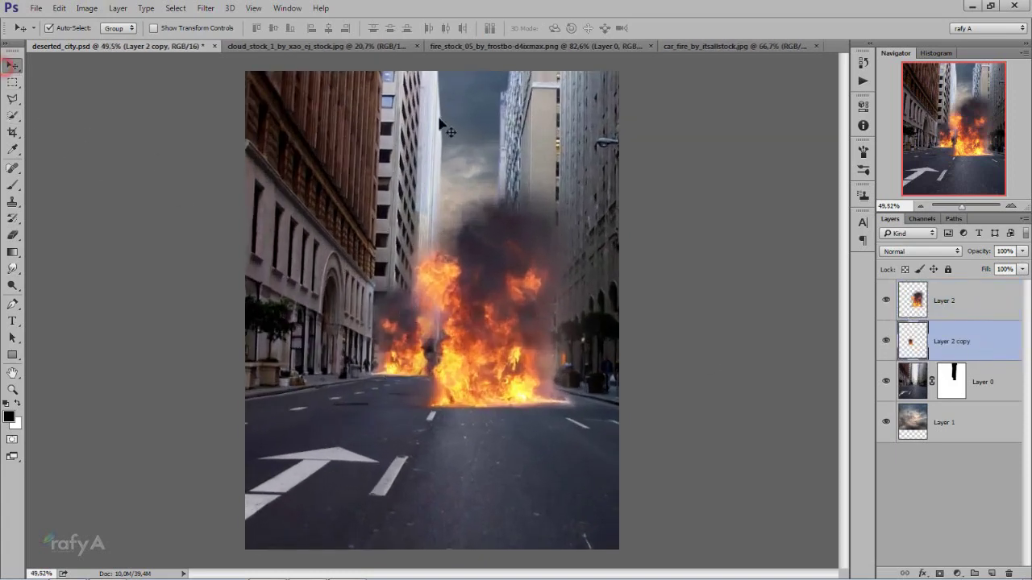
# - Bring the burning-car photo in as Layer 3 above the fire, aligned to the road, with a blank mask
pyautogui.click(682, 46)
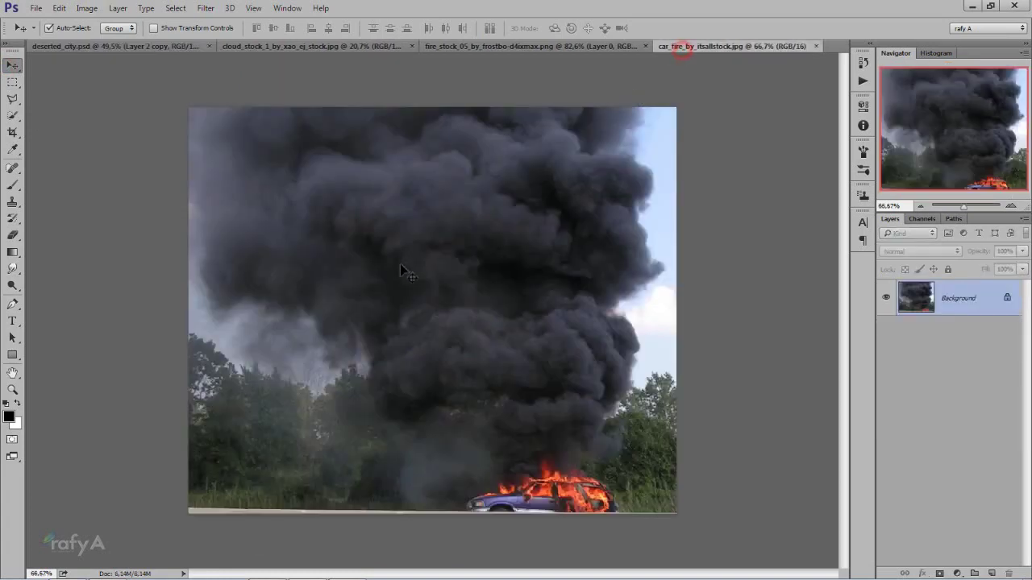
pyautogui.scroll(-1, 400, 264)
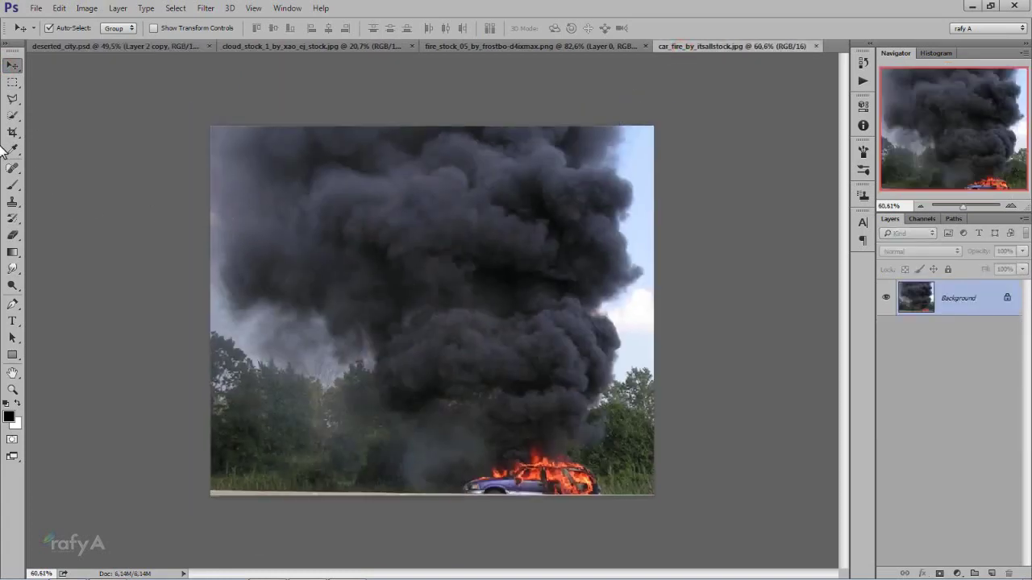
pyautogui.moveTo(557, 365)
pyautogui.mouseDown()
pyautogui.moveTo(267, 137)
pyautogui.moveTo(408, 233)
pyautogui.mouseUp()
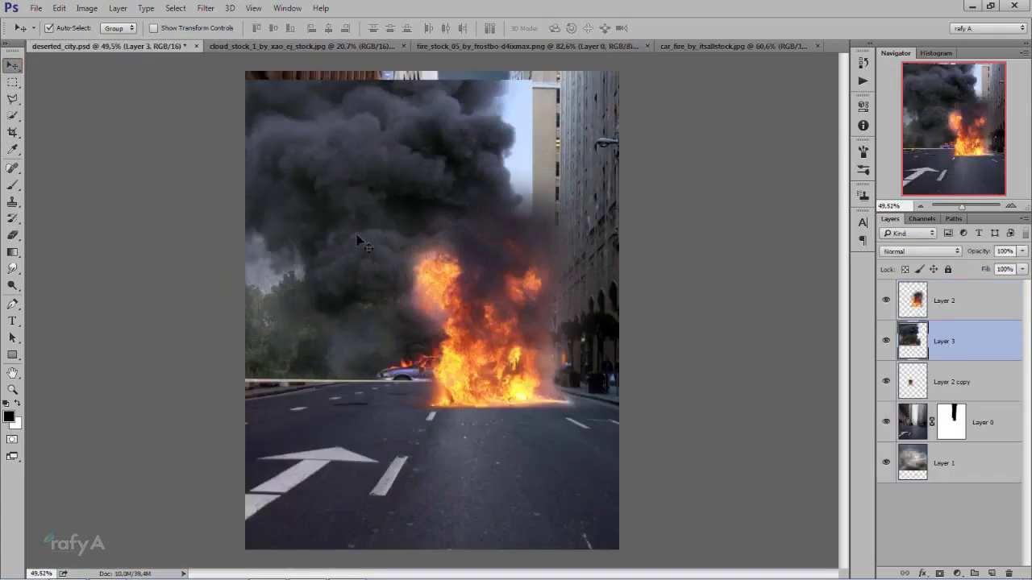
pyautogui.moveTo(379, 166)
pyautogui.mouseDown()
pyautogui.moveTo(472, 232)
pyautogui.moveTo(462, 212)
pyautogui.mouseUp()
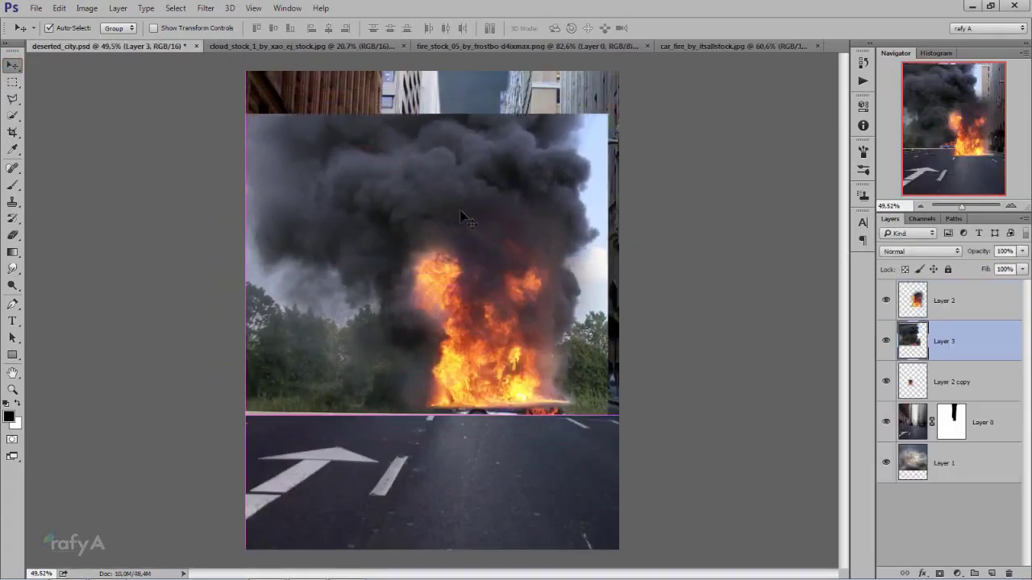
pyautogui.moveTo(976, 342); pyautogui.dragTo(971, 295)
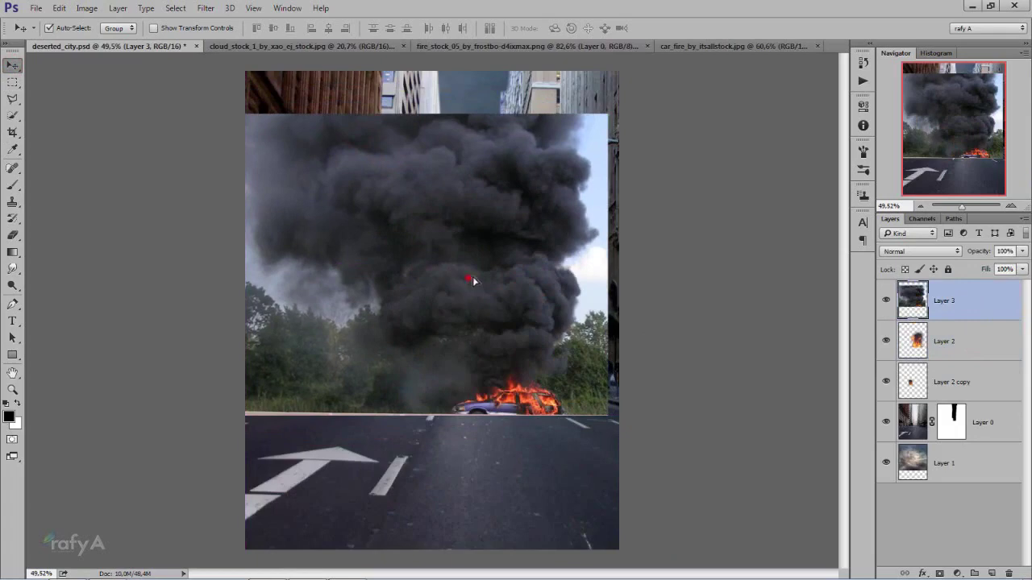
pyautogui.moveTo(472, 279); pyautogui.dragTo(473, 281)
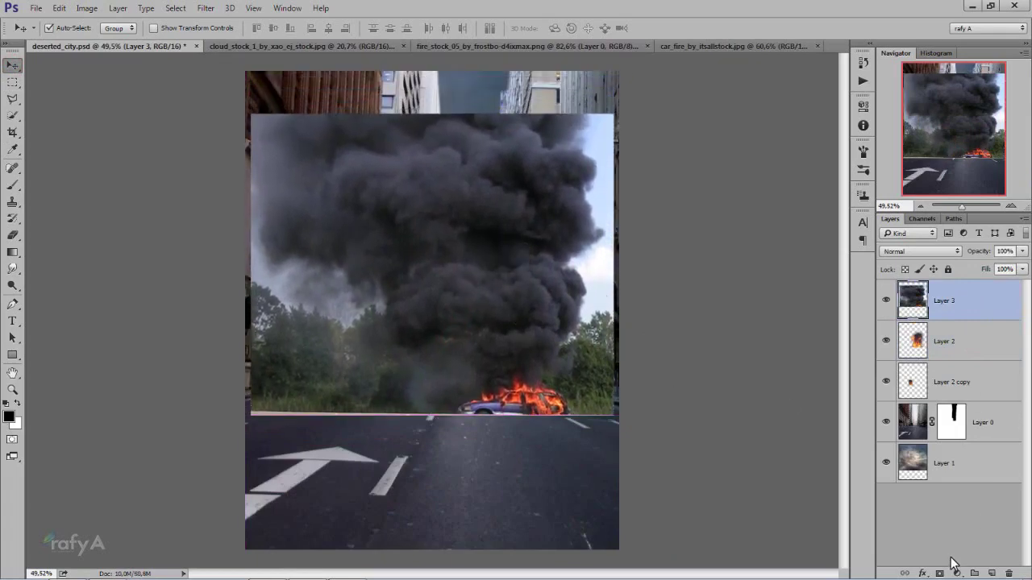
pyautogui.click(940, 573)
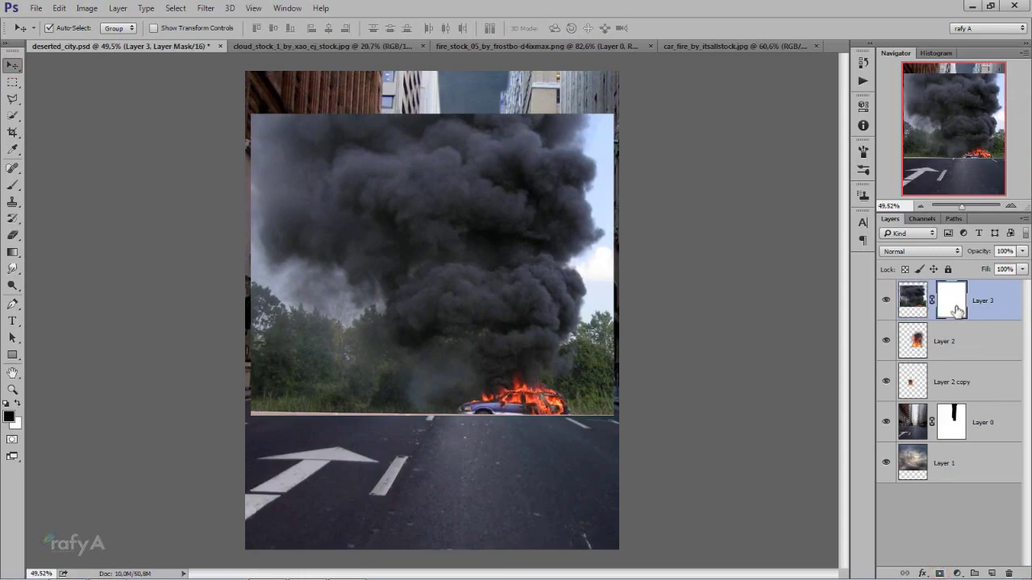
# - Paint Layer 3's mask with a soft black brush to hide the trees and hard top edge
pyautogui.click(16, 185)
pyautogui.rightClick(385, 321)
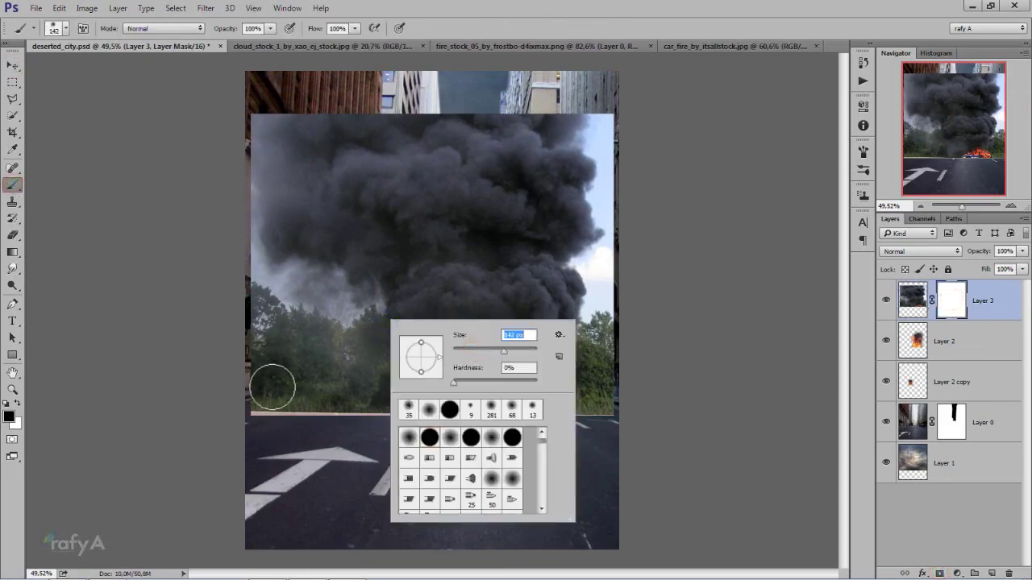
pyautogui.moveTo(290, 409)
pyautogui.mouseDown()
pyautogui.moveTo(276, 395)
pyautogui.moveTo(306, 410)
pyautogui.moveTo(299, 362)
pyautogui.moveTo(250, 328)
pyautogui.moveTo(223, 212)
pyautogui.moveTo(246, 272)
pyautogui.moveTo(347, 304)
pyautogui.moveTo(368, 392)
pyautogui.moveTo(391, 354)
pyautogui.moveTo(385, 396)
pyautogui.moveTo(424, 421)
pyautogui.mouseUp()
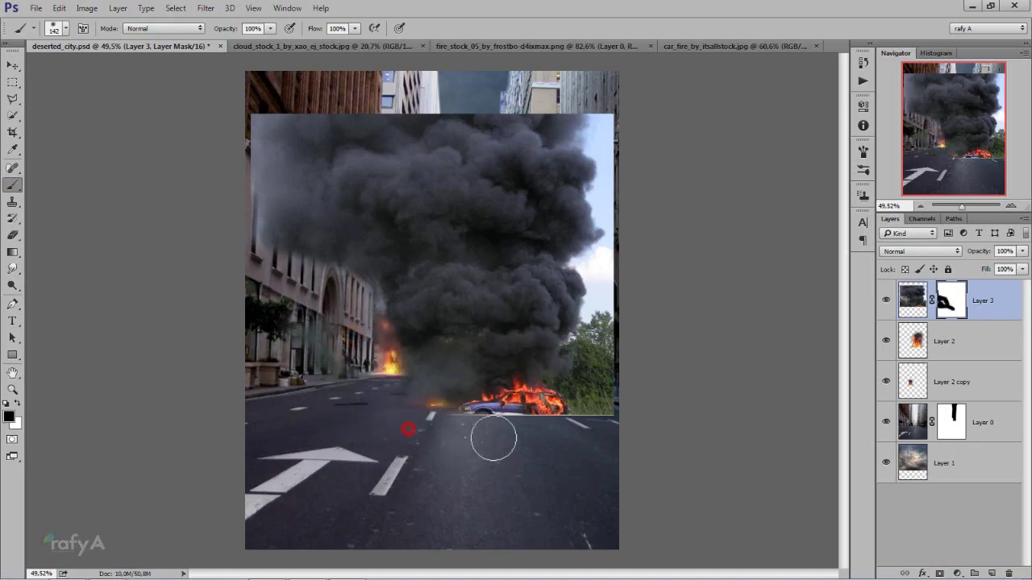
pyautogui.moveTo(604, 414)
pyautogui.mouseDown()
pyautogui.moveTo(605, 260)
pyautogui.moveTo(573, 379)
pyautogui.moveTo(594, 323)
pyautogui.moveTo(604, 115)
pyautogui.mouseUp()
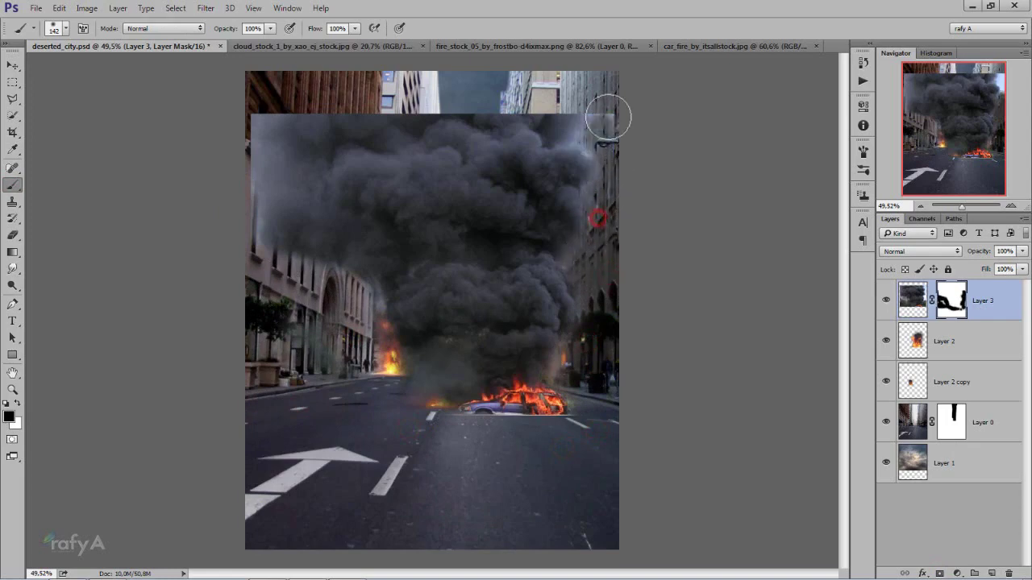
pyautogui.rightClick(452, 162)
pyautogui.click(291, 116)
pyautogui.moveTo(325, 107); pyautogui.dragTo(597, 121)
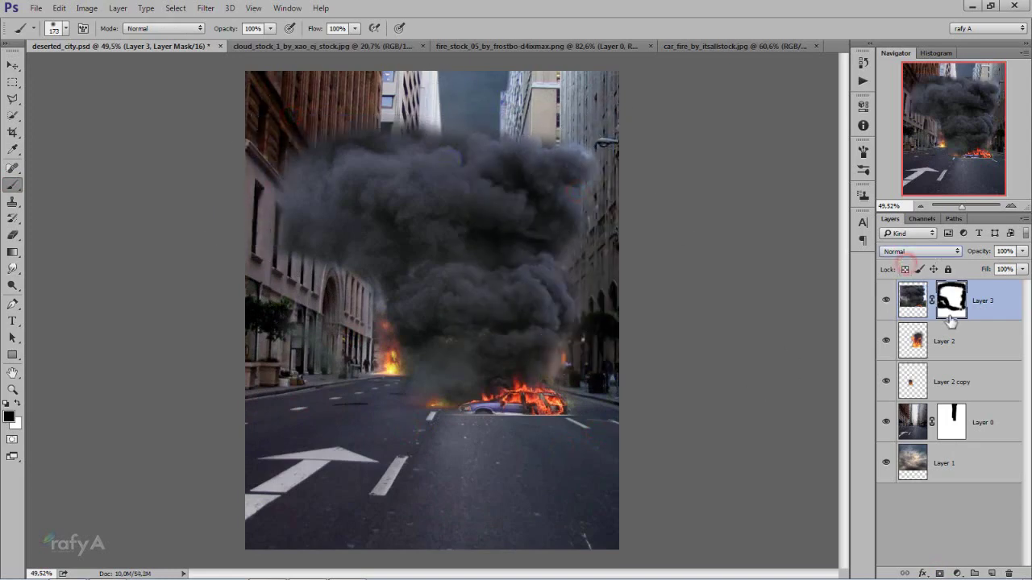
# - Move the smoke layer below the fire and reposition the fire on the street
pyautogui.moveTo(952, 321); pyautogui.dragTo(990, 345)
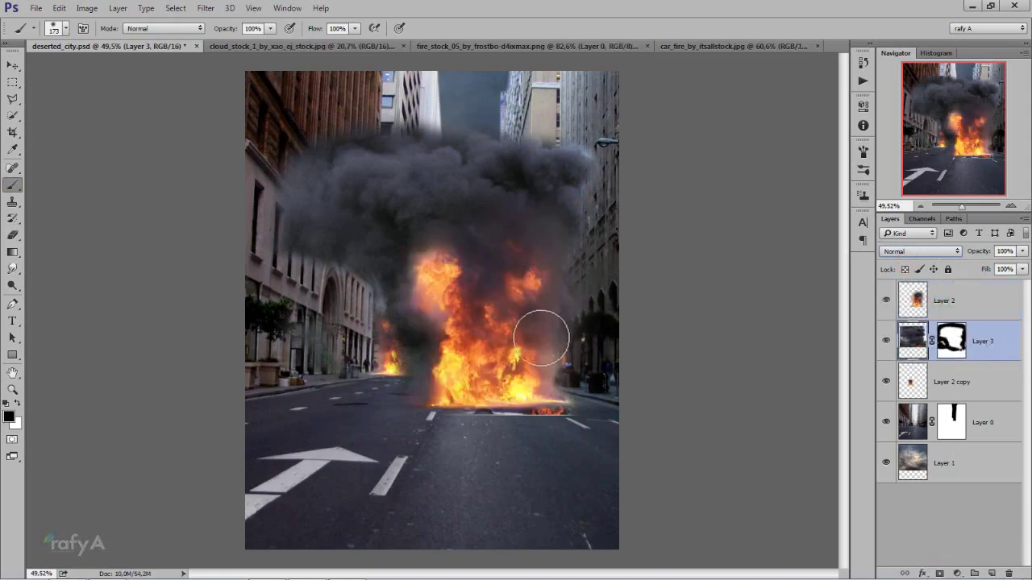
pyautogui.click(12, 66)
pyautogui.moveTo(492, 359)
pyautogui.mouseDown()
pyautogui.moveTo(481, 350)
pyautogui.moveTo(489, 356)
pyautogui.mouseUp()
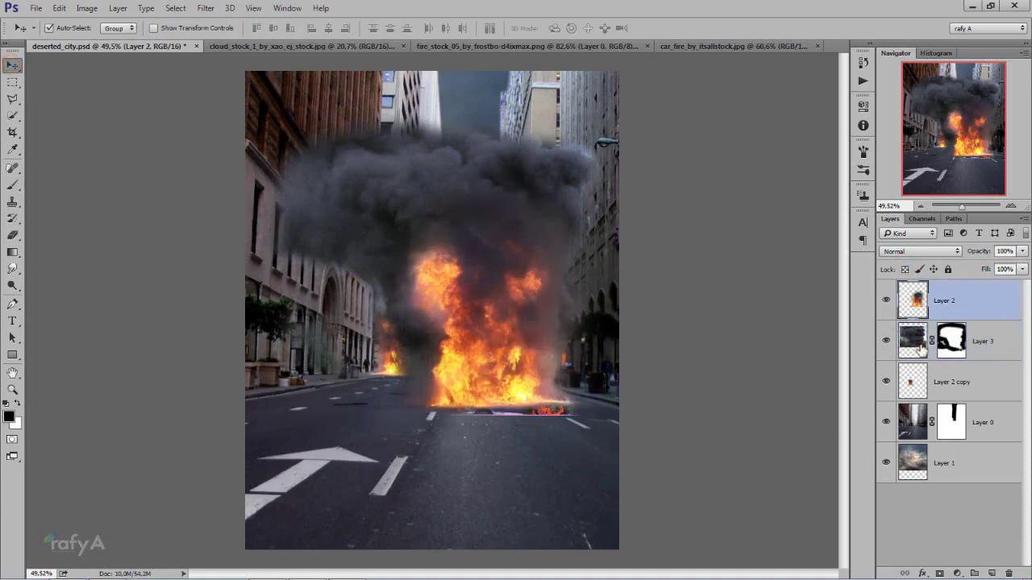
# - Add a mask to the fire layer and paint out its bottom to reveal the car
pyautogui.click(938, 573)
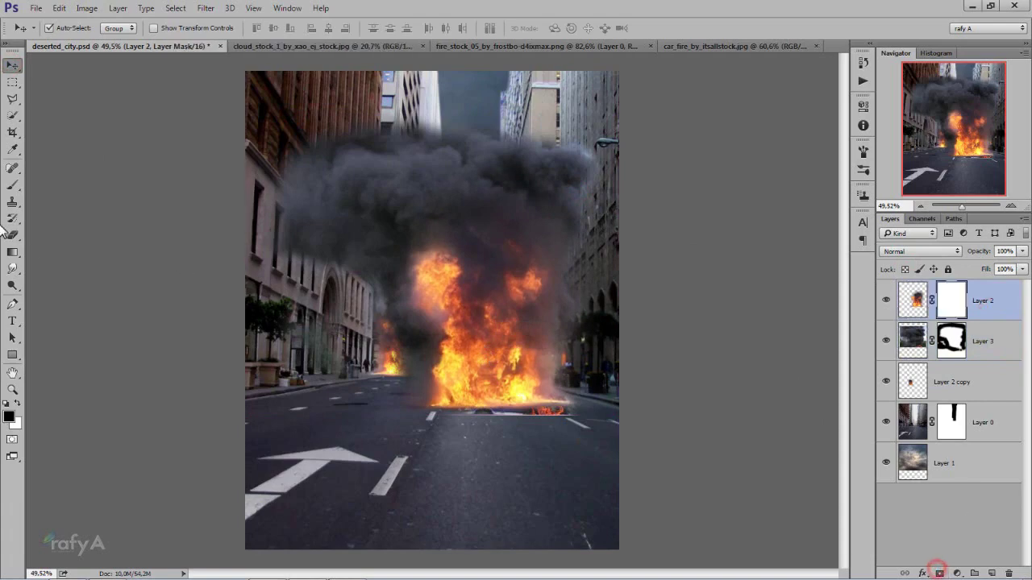
pyautogui.click(12, 185)
pyautogui.moveTo(525, 426)
pyautogui.mouseDown()
pyautogui.moveTo(490, 424)
pyautogui.moveTo(546, 422)
pyautogui.moveTo(477, 429)
pyautogui.moveTo(500, 451)
pyautogui.moveTo(543, 437)
pyautogui.mouseUp()
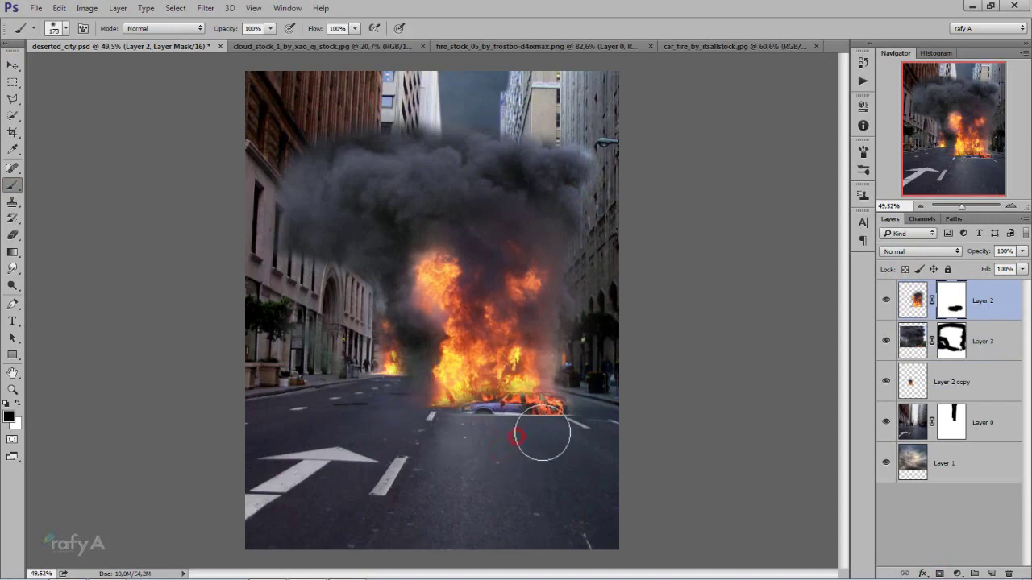
# - Refine the smoke layer's mask so the car's lower hard edge blends into the road
pyautogui.click(950, 345)
pyautogui.scroll(2, 546, 433)
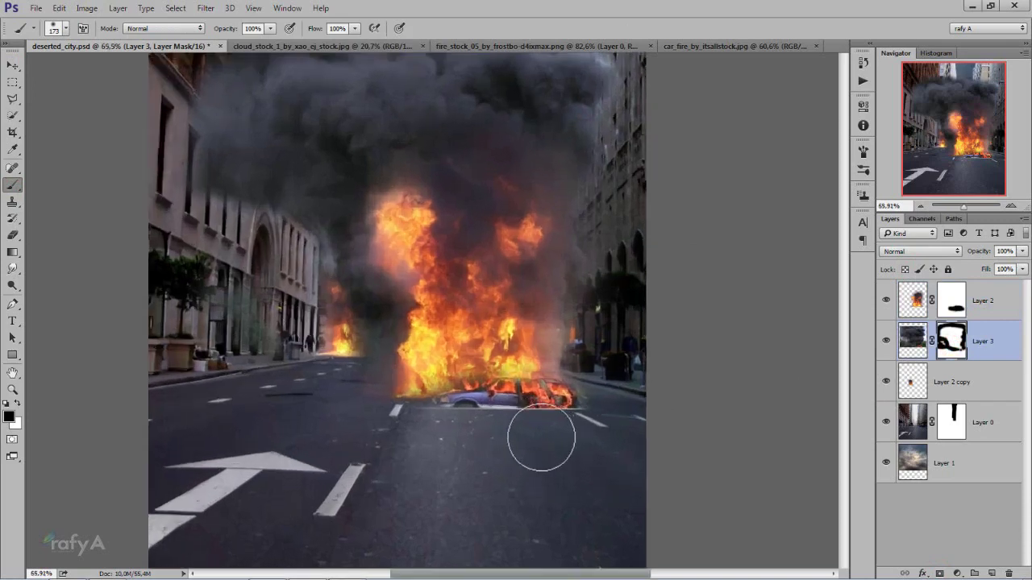
pyautogui.scroll(2, 536, 423)
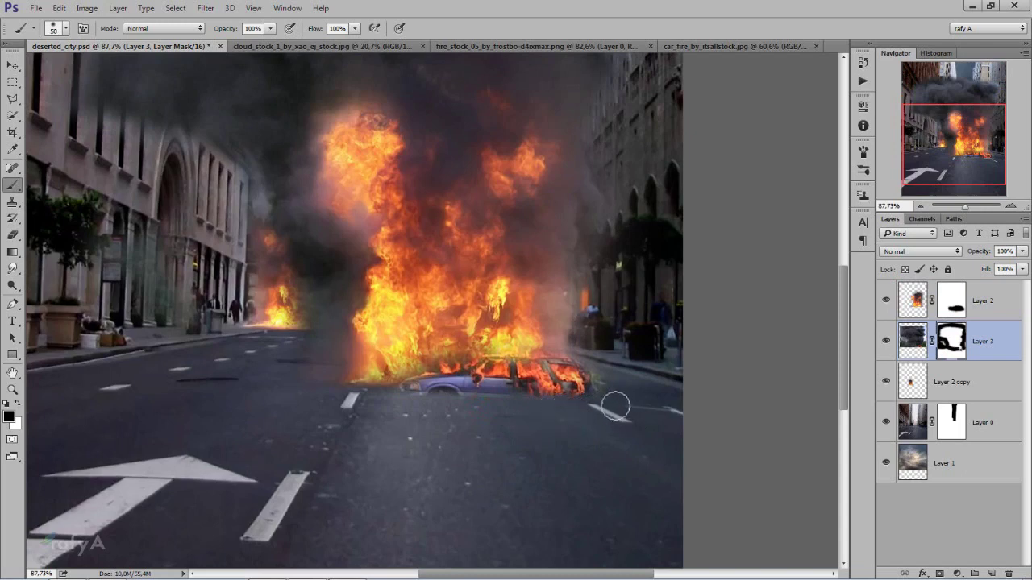
pyautogui.scroll(-1, 445, 412)
pyautogui.scroll(-1, 385, 391)
pyautogui.scroll(-1, 382, 388)
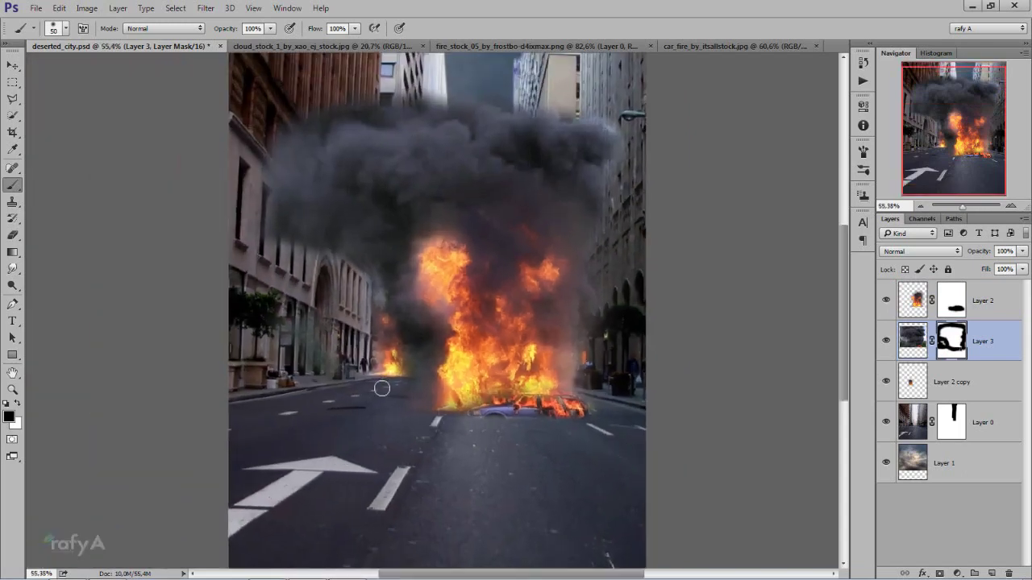
pyautogui.scroll(-1, 387, 381)
pyautogui.scroll(-1, 387, 371)
pyautogui.scroll(1, 391, 334)
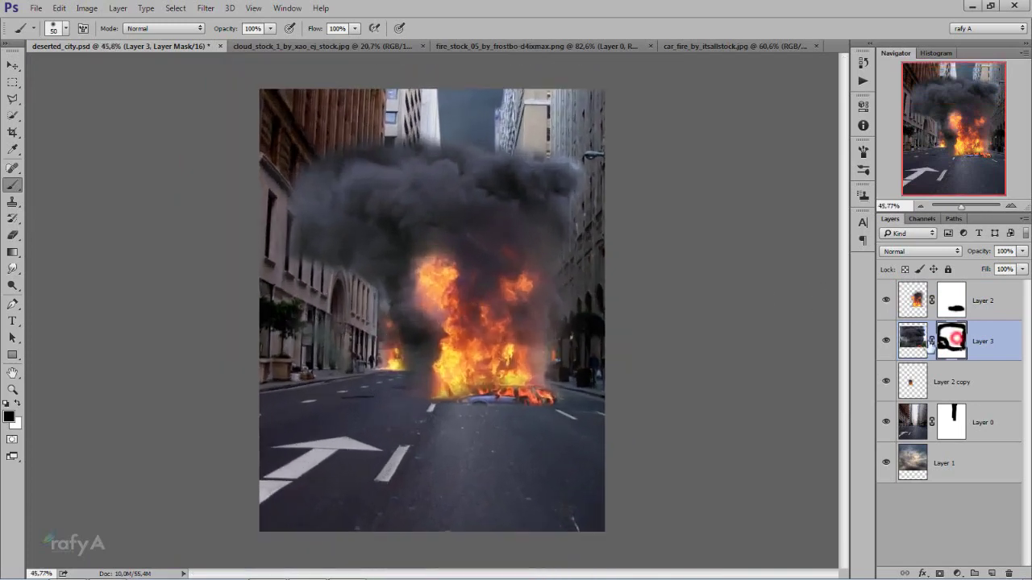
pyautogui.click(912, 340)
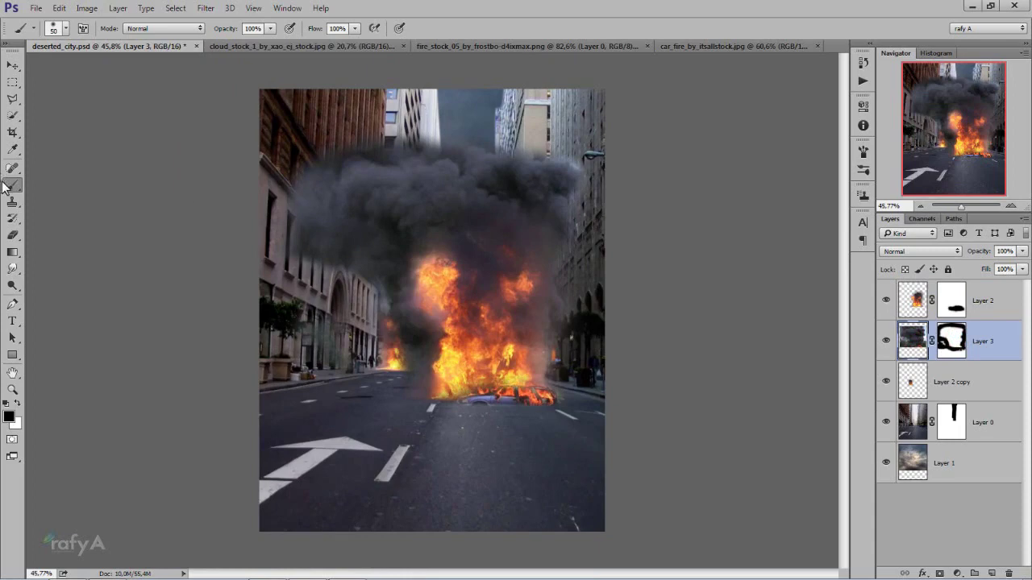
# - Set up a soft 343 px brush at 41% opacity and undo the test smoke strokes
pyautogui.press('b')
pyautogui.rightClick(433, 246)
pyautogui.moveTo(523, 275); pyautogui.dragTo(532, 272)
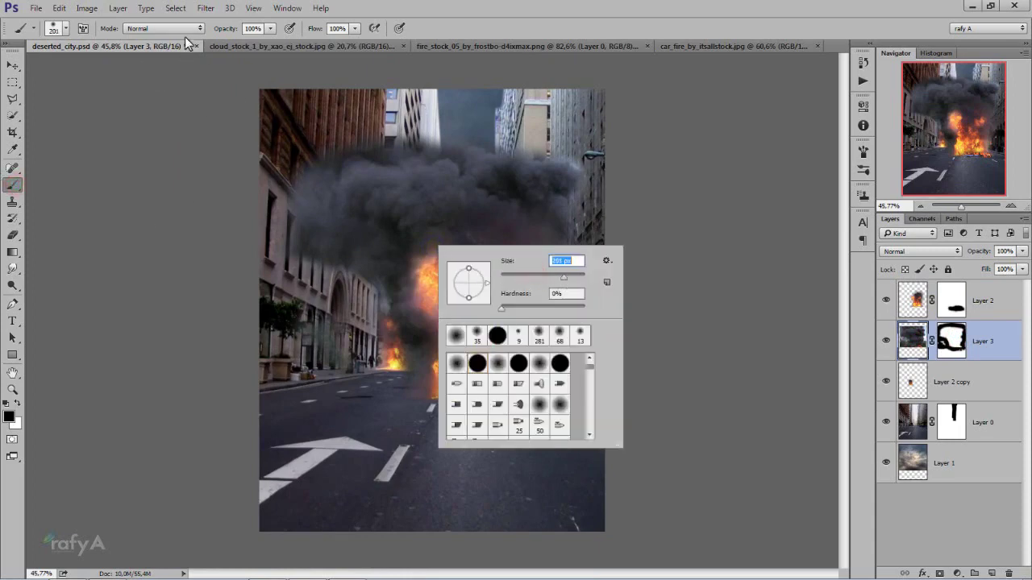
pyautogui.press('Return')
pyautogui.rightClick(463, 211)
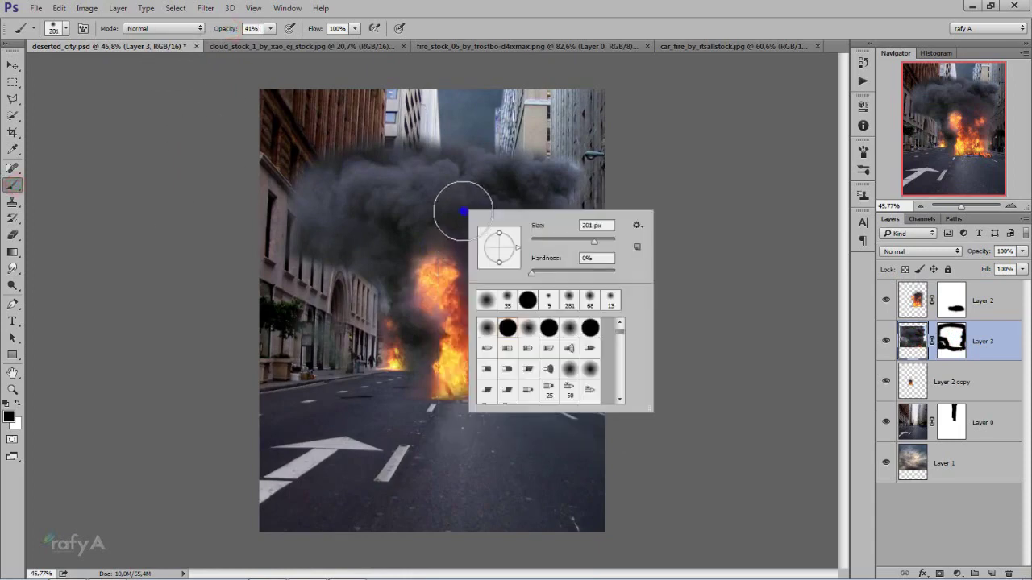
pyautogui.moveTo(597, 240); pyautogui.dragTo(603, 240)
pyautogui.press('Return')
pyautogui.moveTo(380, 143); pyautogui.dragTo(320, 192)
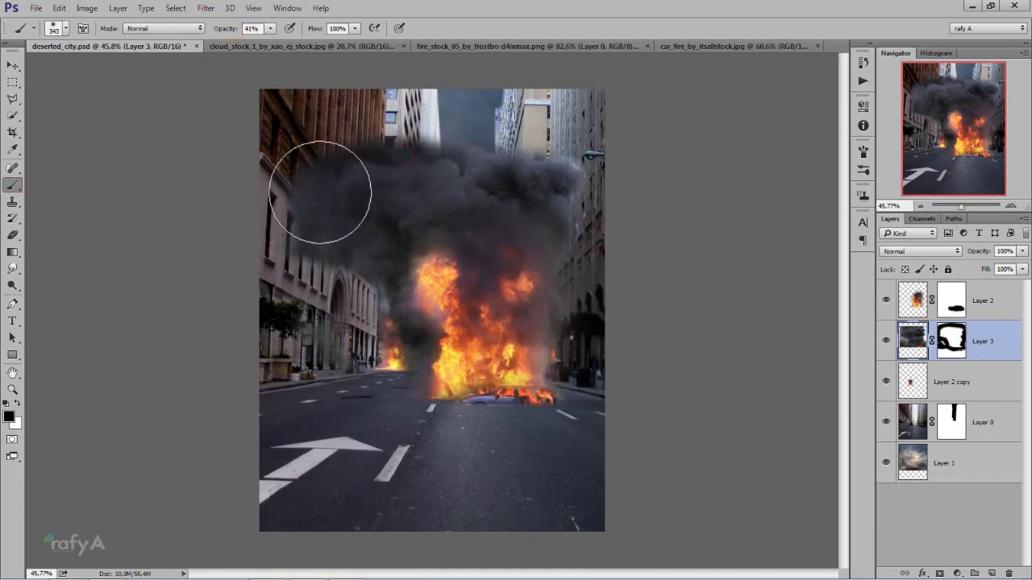
pyautogui.hotkey('ctrl', 'z')
pyautogui.hotkey('ctrl', 'z')
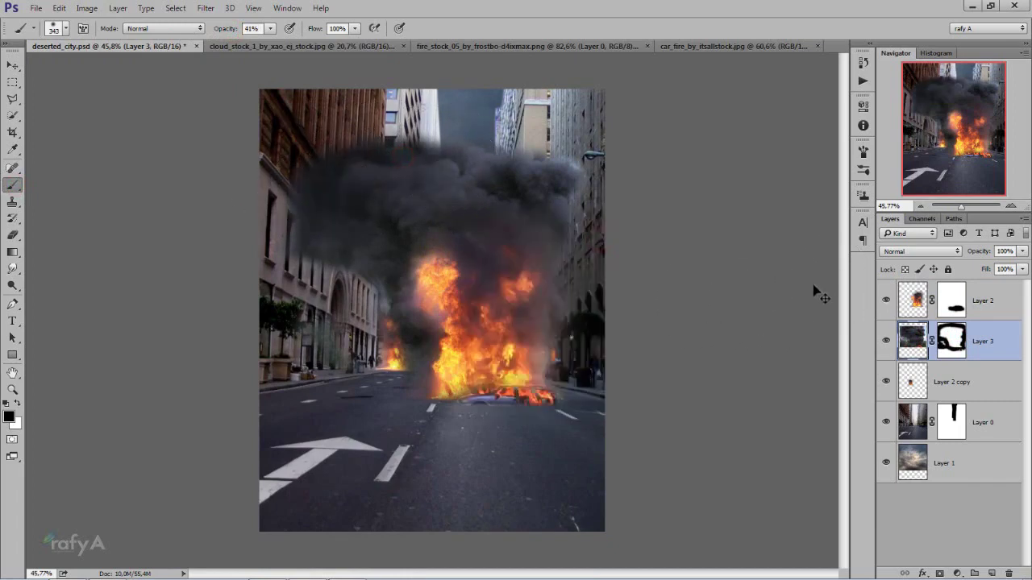
pyautogui.hotkey('ctrl', 'z')
pyautogui.hotkey('ctrl', 'alt', 'z')
# - Paint black on Layer 3's mask to thin smoke over the upper-left buildings and sky
pyautogui.click(950, 340)
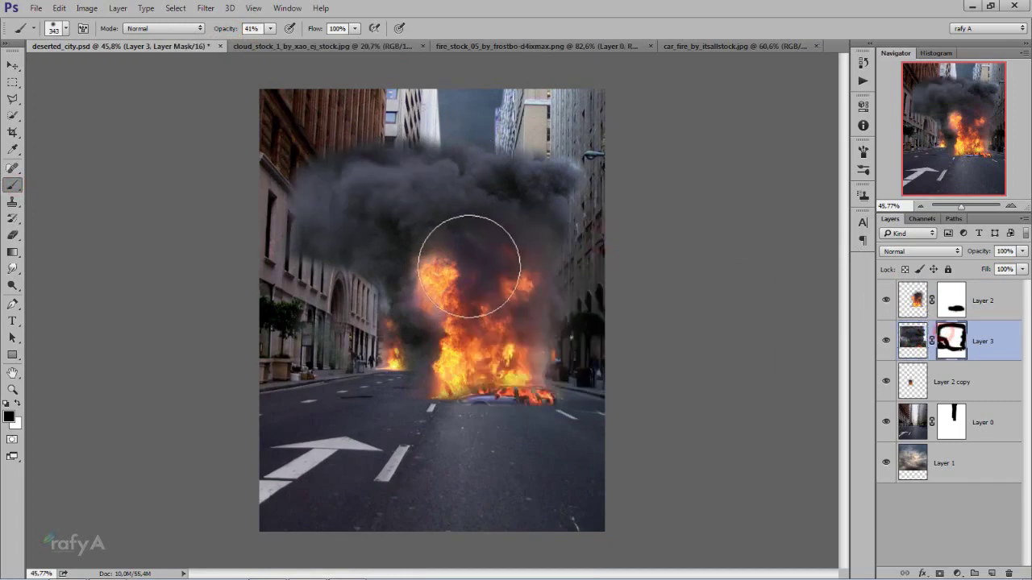
pyautogui.moveTo(461, 231)
pyautogui.mouseDown()
pyautogui.moveTo(369, 180)
pyautogui.moveTo(333, 189)
pyautogui.moveTo(310, 278)
pyautogui.moveTo(357, 299)
pyautogui.moveTo(323, 241)
pyautogui.moveTo(320, 169)
pyautogui.moveTo(369, 138)
pyautogui.moveTo(495, 207)
pyautogui.moveTo(548, 369)
pyautogui.moveTo(604, 219)
pyautogui.moveTo(530, 157)
pyautogui.moveTo(579, 164)
pyautogui.moveTo(618, 277)
pyautogui.moveTo(438, 387)
pyautogui.moveTo(410, 334)
pyautogui.moveTo(393, 327)
pyautogui.moveTo(368, 345)
pyautogui.moveTo(380, 387)
pyautogui.moveTo(359, 334)
pyautogui.mouseUp()
pyautogui.moveTo(359, 386)
pyautogui.mouseDown()
pyautogui.moveTo(369, 391)
pyautogui.moveTo(410, 334)
pyautogui.moveTo(380, 392)
pyautogui.moveTo(350, 296)
pyautogui.moveTo(546, 172)
pyautogui.moveTo(495, 143)
pyautogui.moveTo(553, 134)
pyautogui.moveTo(499, 133)
pyautogui.moveTo(576, 138)
pyautogui.mouseUp()
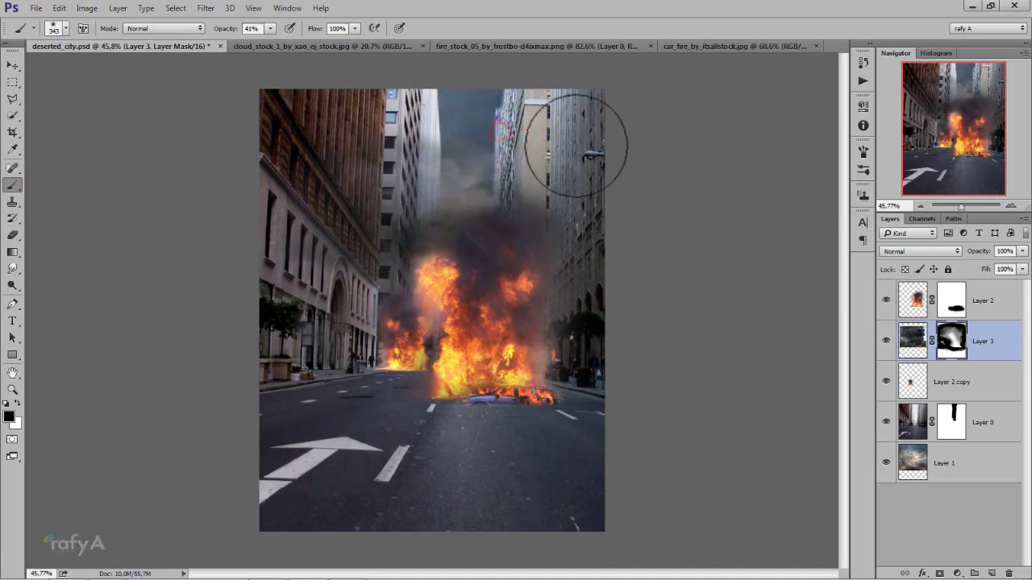
pyautogui.click(886, 341)
pyautogui.click(886, 341)
pyautogui.moveTo(376, 231)
pyautogui.mouseDown()
pyautogui.moveTo(317, 288)
pyautogui.moveTo(379, 150)
pyautogui.moveTo(464, 142)
pyautogui.mouseUp()
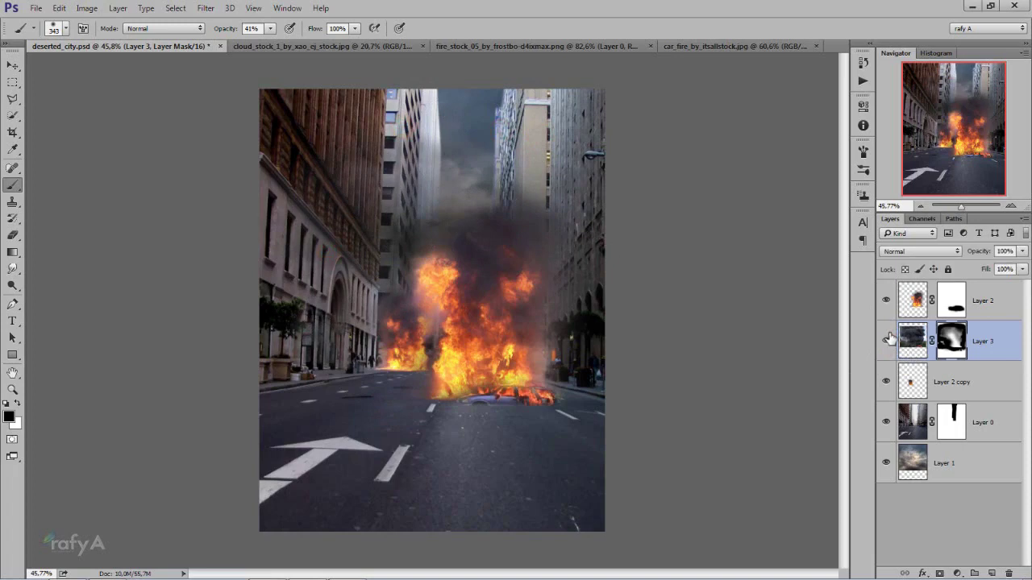
pyautogui.click(987, 341)
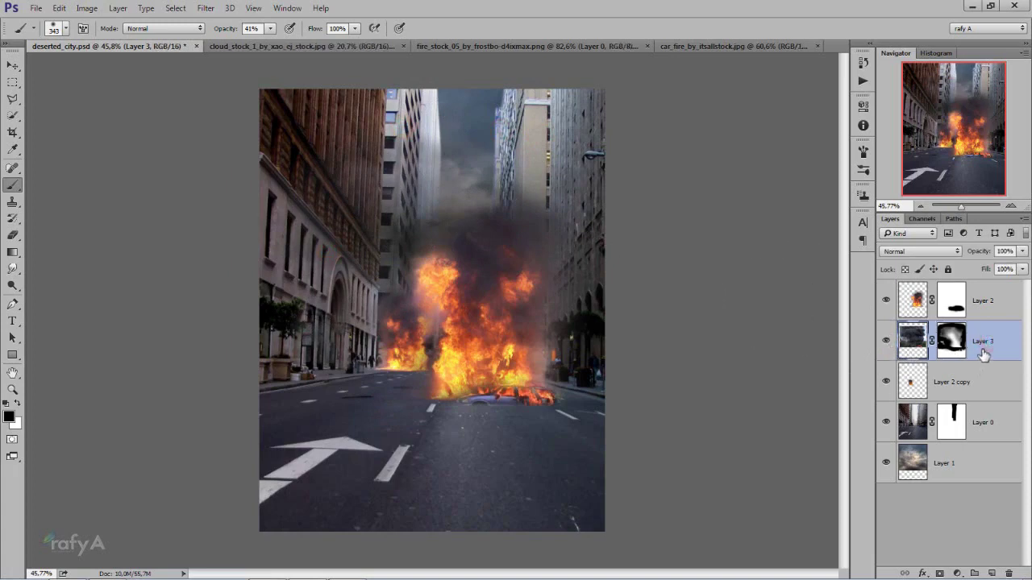
# - Duplicate Layer 3 as Layer 3 copy, compare it, and lightly brush its mask between buildings
pyautogui.hotkey('ctrl', 'j')
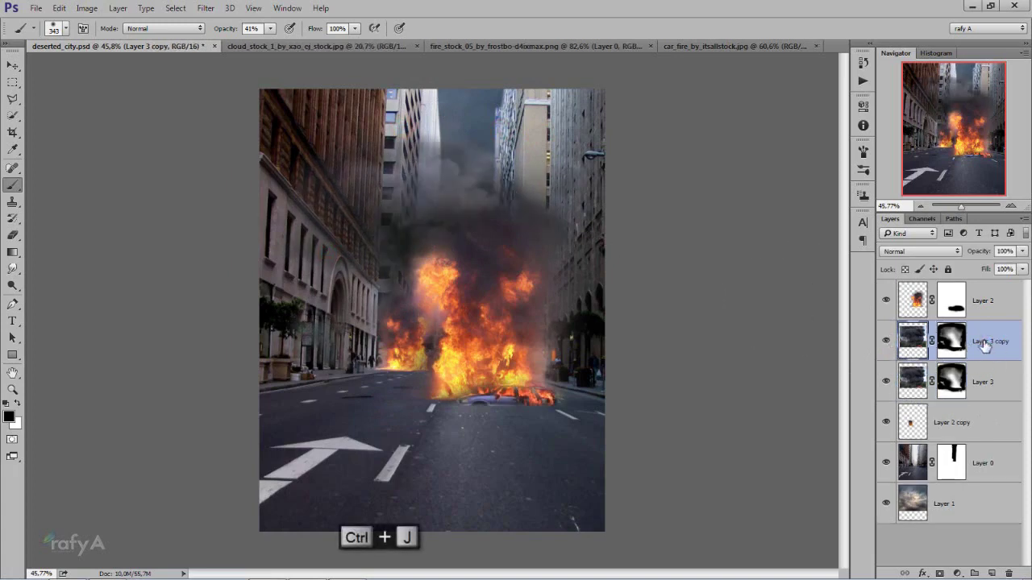
pyautogui.click(886, 341)
pyautogui.click(886, 341)
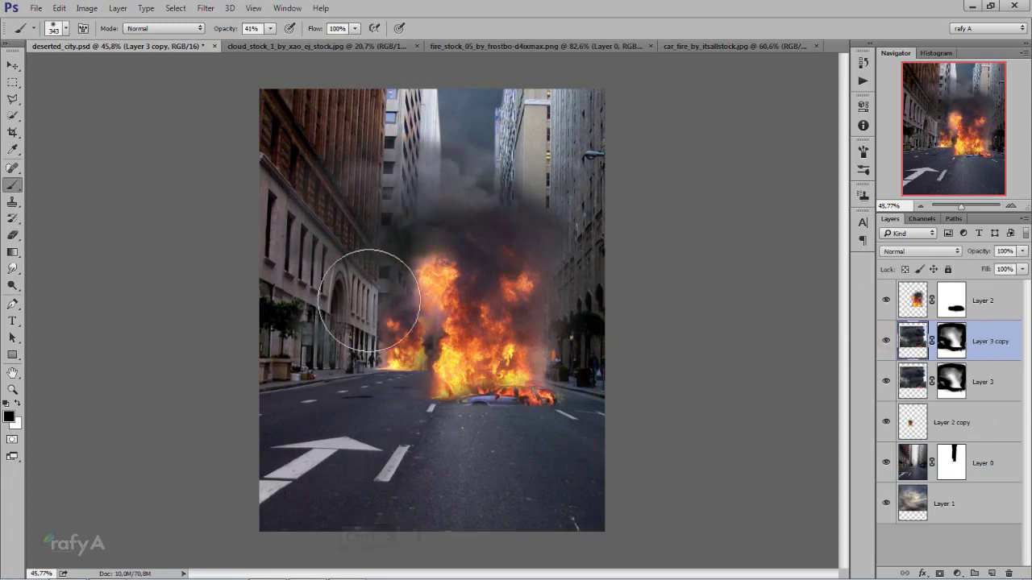
pyautogui.moveTo(427, 137); pyautogui.dragTo(452, 153)
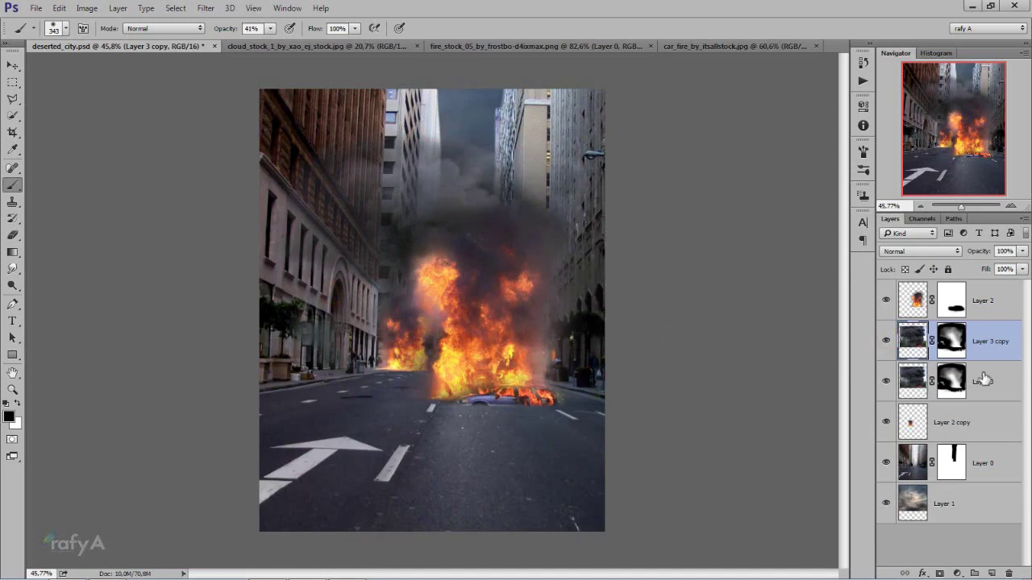
pyautogui.scroll(1, 537, 449)
# - Add a new Layer 4 and move it below Layer 2 copy
pyautogui.click(954, 427)
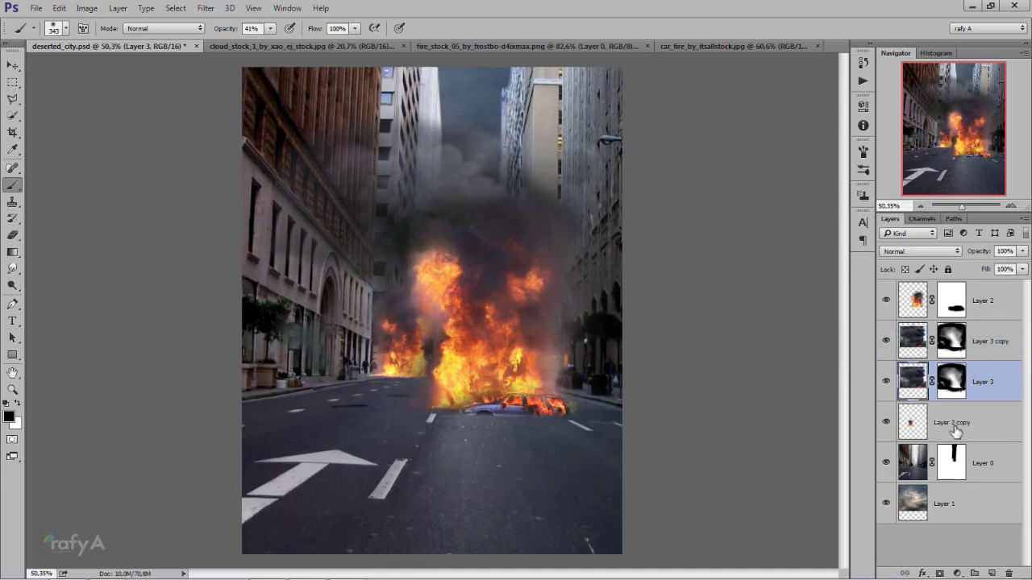
pyautogui.click(990, 573)
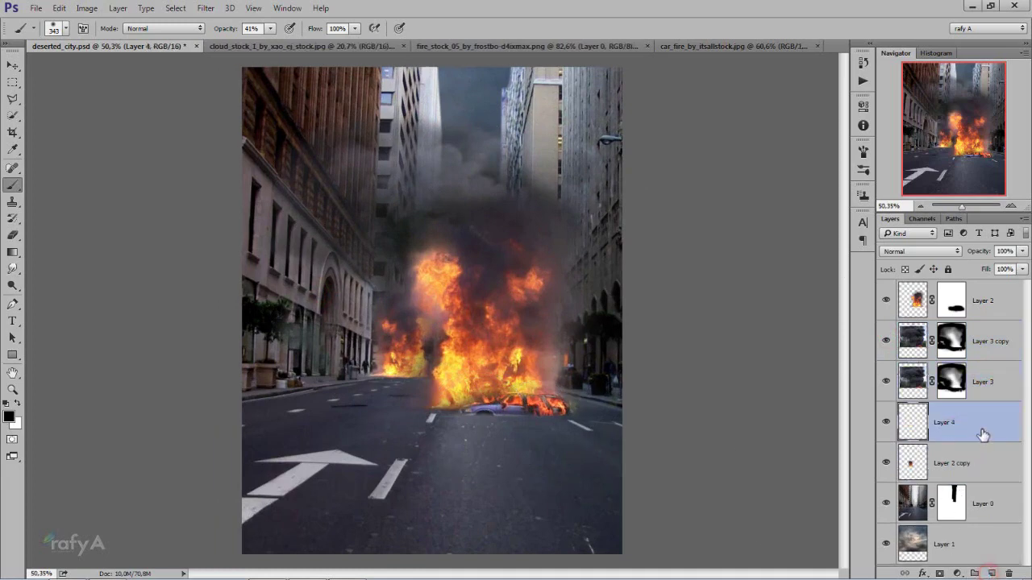
pyautogui.moveTo(984, 435); pyautogui.dragTo(976, 482)
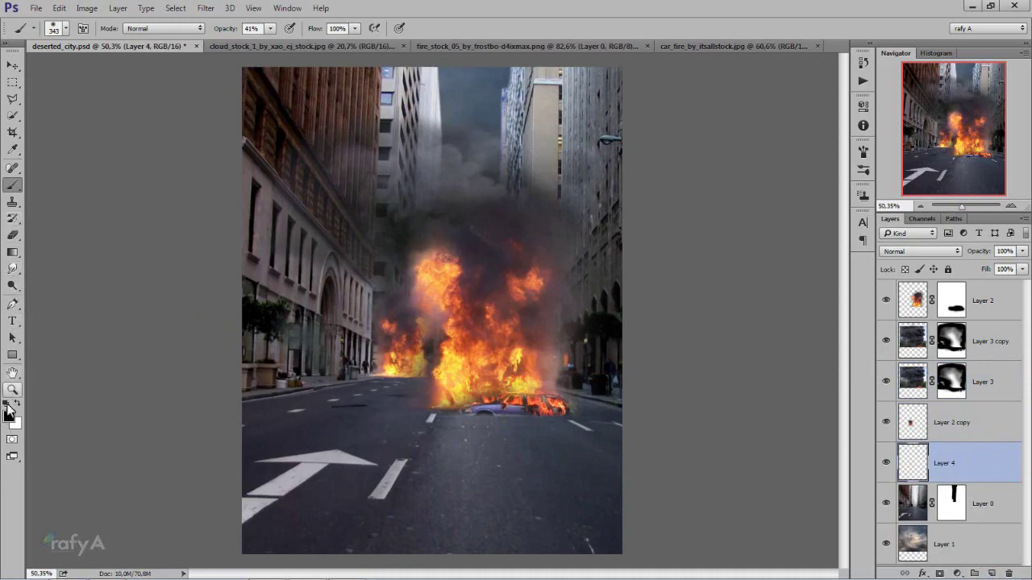
pyautogui.scroll(3, 476, 452)
pyautogui.scroll(3, 500, 452)
# - Paint a black shadow under the burning car with a 57 px brush
pyautogui.rightClick(645, 293)
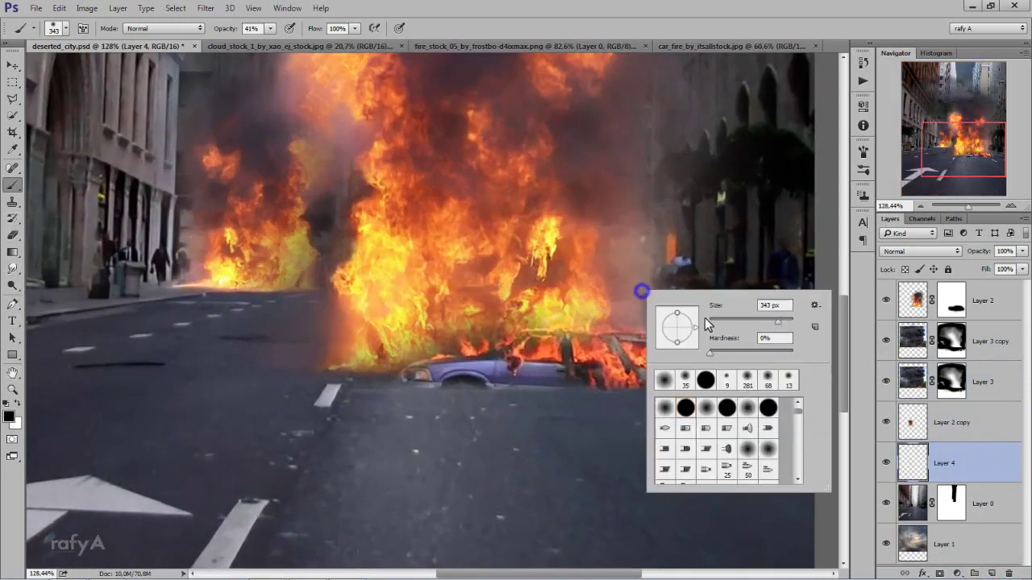
pyautogui.moveTo(750, 320); pyautogui.dragTo(731, 320)
pyautogui.click(537, 379)
pyautogui.moveTo(457, 378)
pyautogui.mouseDown()
pyautogui.moveTo(364, 362)
pyautogui.moveTo(632, 384)
pyautogui.moveTo(672, 378)
pyautogui.mouseUp()
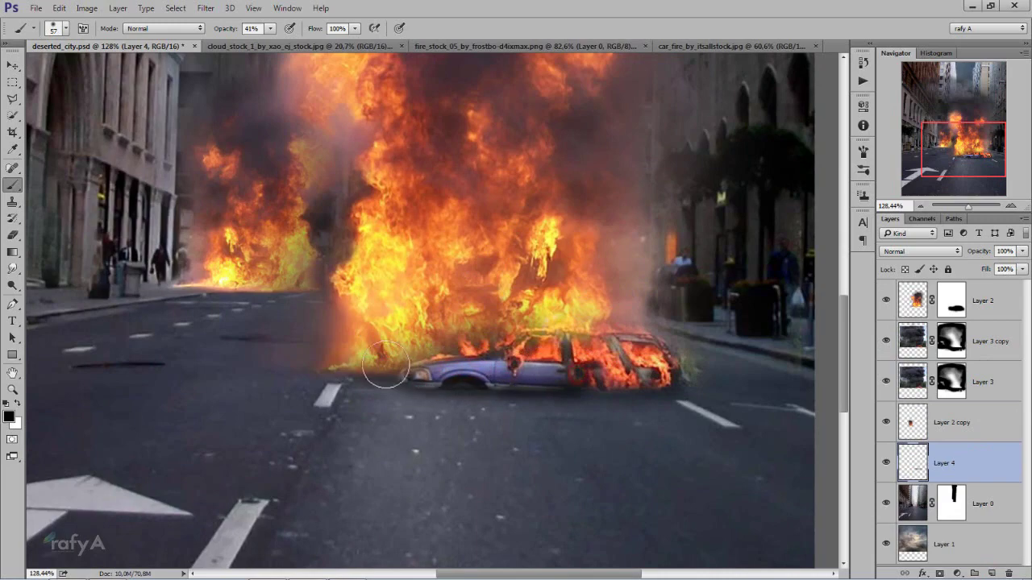
pyautogui.scroll(-2, 460, 341)
pyautogui.scroll(-3, 464, 345)
pyautogui.scroll(-1, 469, 349)
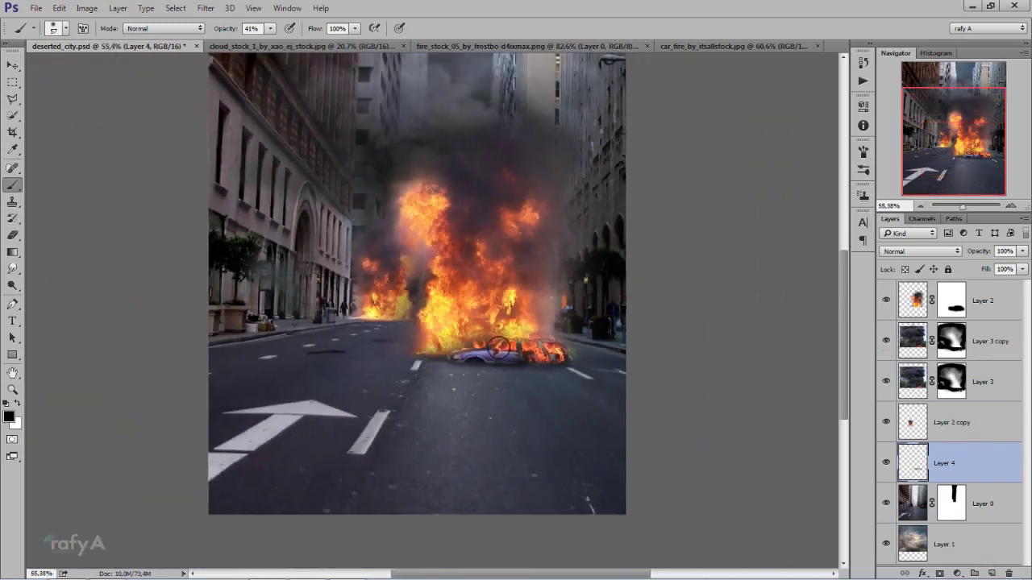
pyautogui.scroll(-1, 459, 339)
pyautogui.scroll(1, 447, 322)
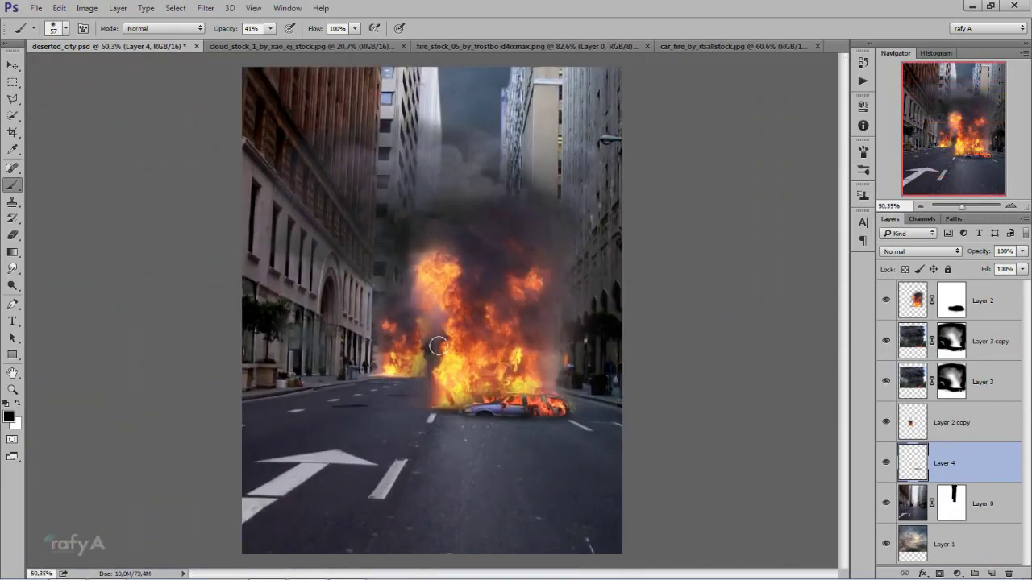
pyautogui.scroll(-1, 438, 345)
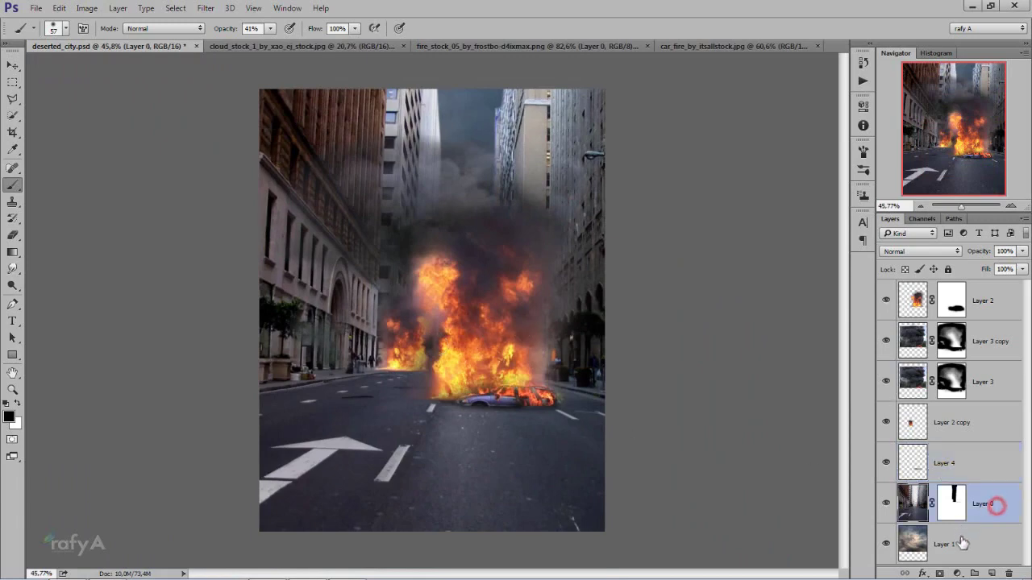
# - Add a reversed Radial Gradient Fill layer centred near the fire
pyautogui.click(957, 573)
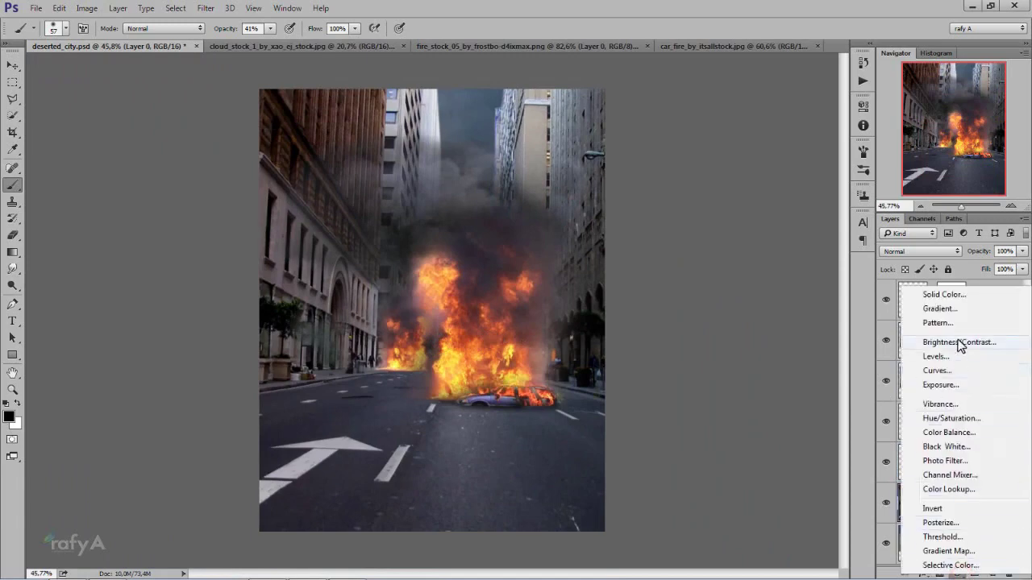
pyautogui.click(940, 309)
pyautogui.click(785, 279)
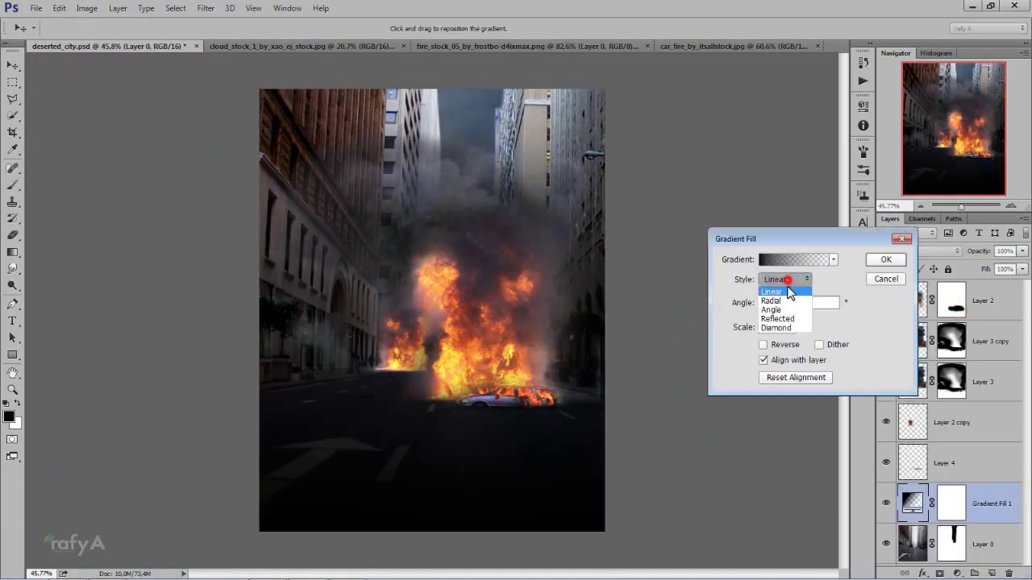
pyautogui.click(790, 299)
pyautogui.click(763, 345)
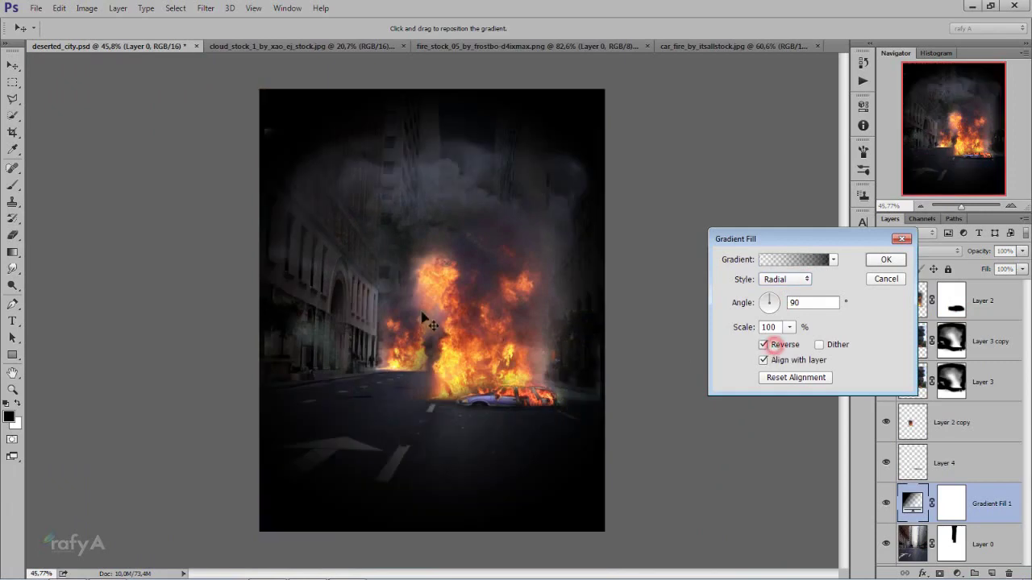
pyautogui.moveTo(436, 266); pyautogui.dragTo(443, 256)
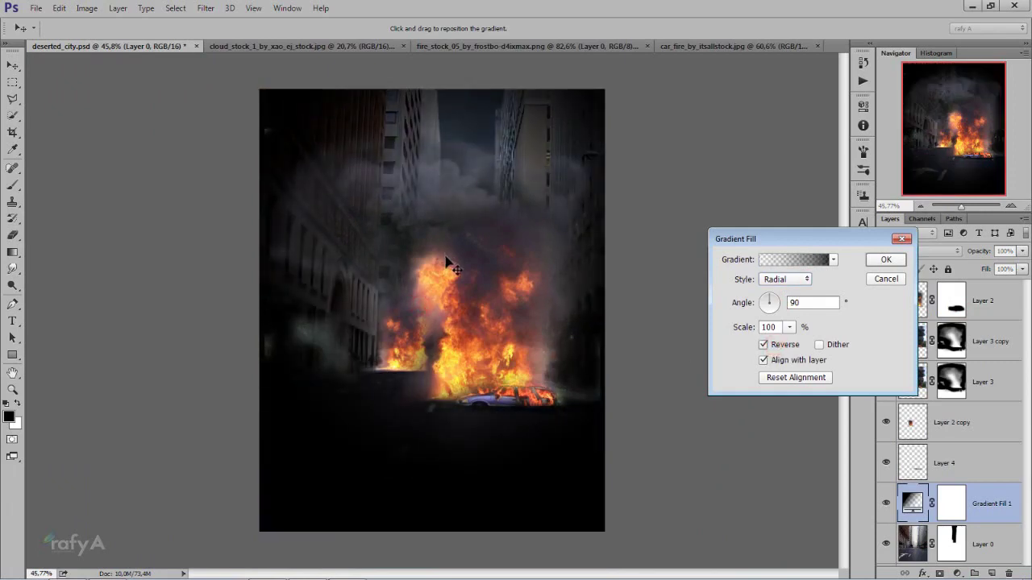
# - Scale the gradient vignette to 248%, reposition its centre, and confirm
pyautogui.click(790, 327)
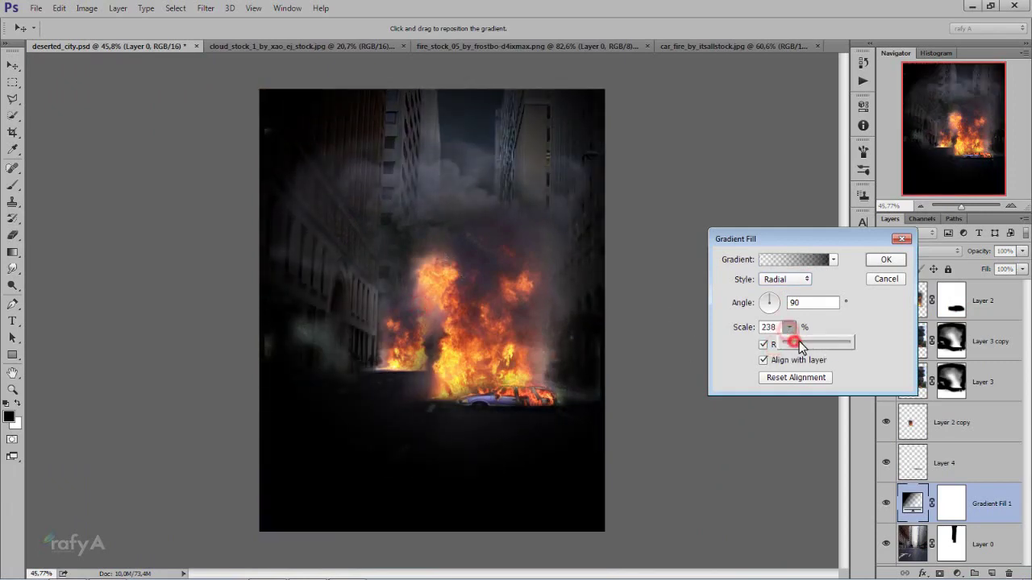
pyautogui.moveTo(799, 341); pyautogui.dragTo(801, 342)
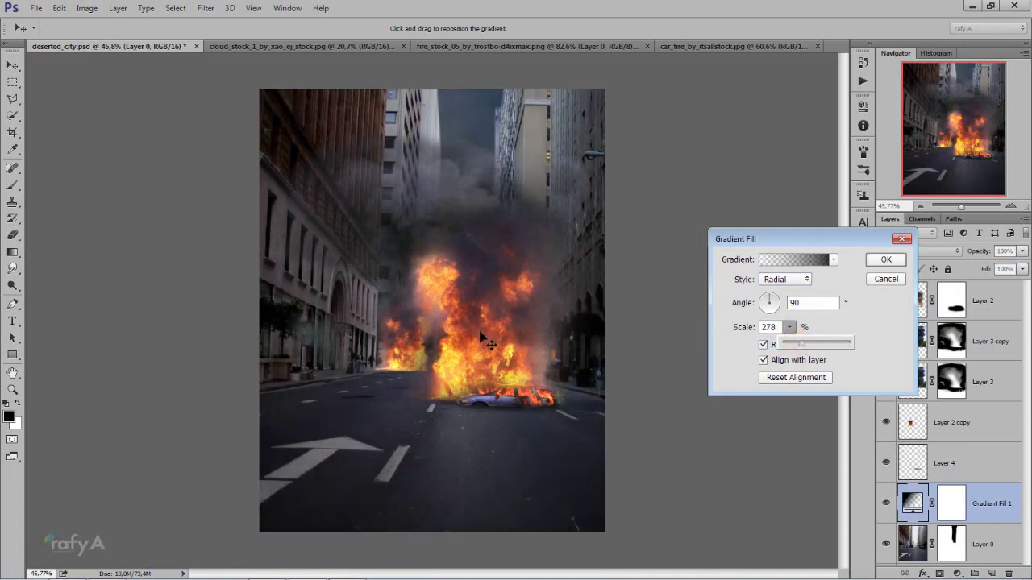
pyautogui.moveTo(482, 317)
pyautogui.mouseDown()
pyautogui.moveTo(399, 302)
pyautogui.moveTo(458, 378)
pyautogui.moveTo(440, 360)
pyautogui.mouseUp()
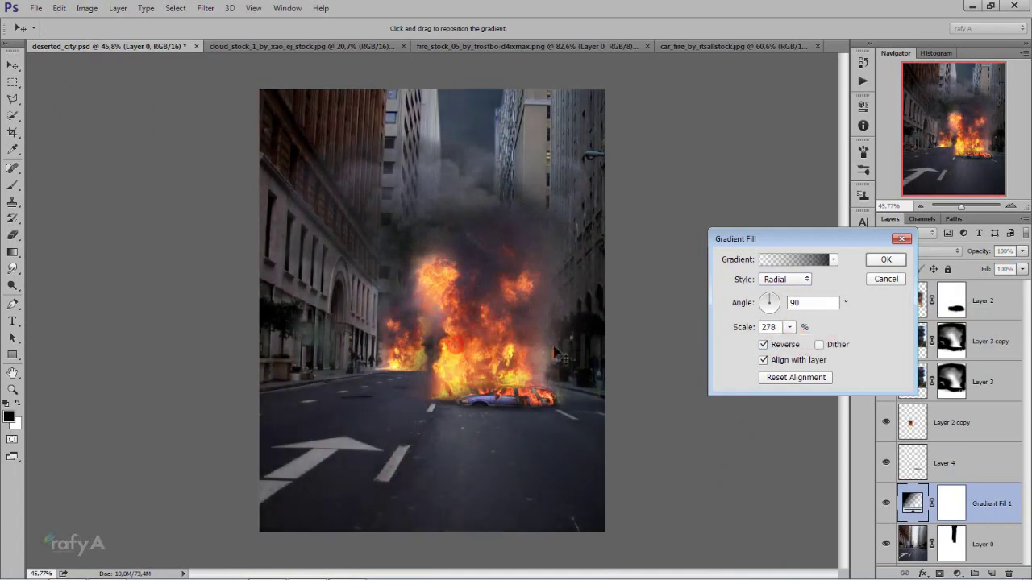
pyautogui.click(793, 328)
pyautogui.moveTo(790, 349); pyautogui.dragTo(789, 347)
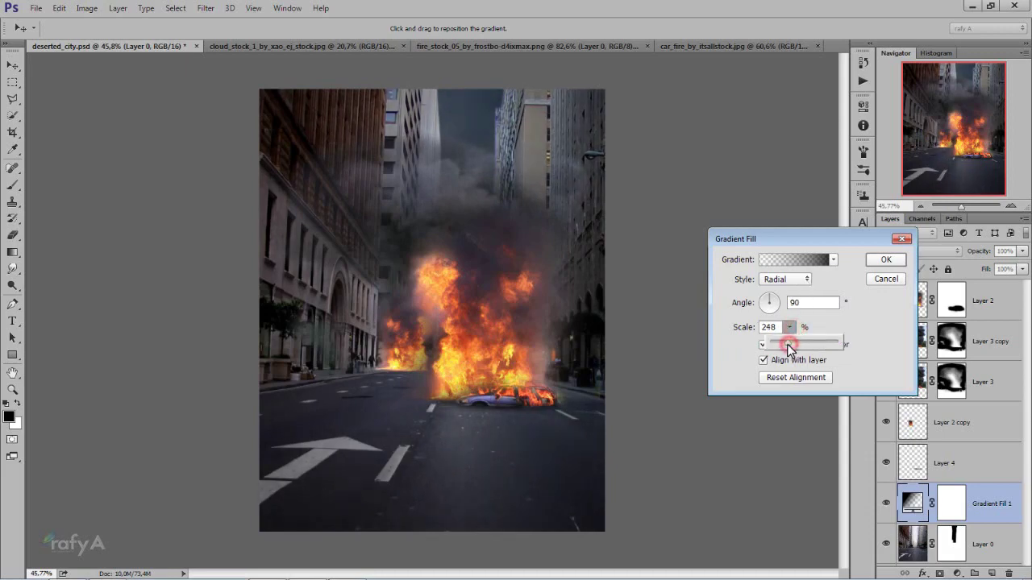
pyautogui.click(883, 258)
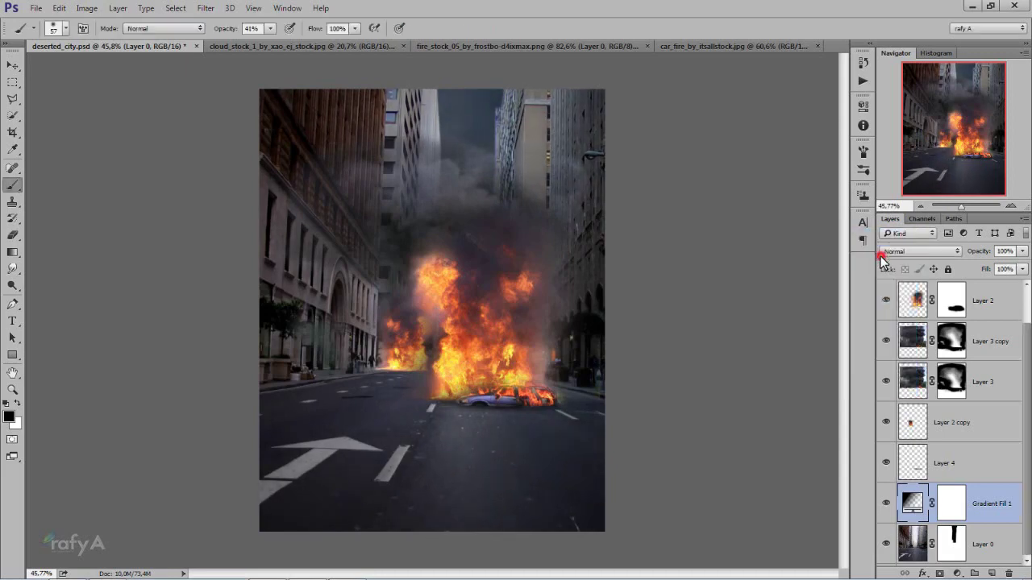
# - Add Layer 5 above Layer 4 with Overlay blending
pyautogui.scroll(-1, 951, 363)
pyautogui.click(977, 429)
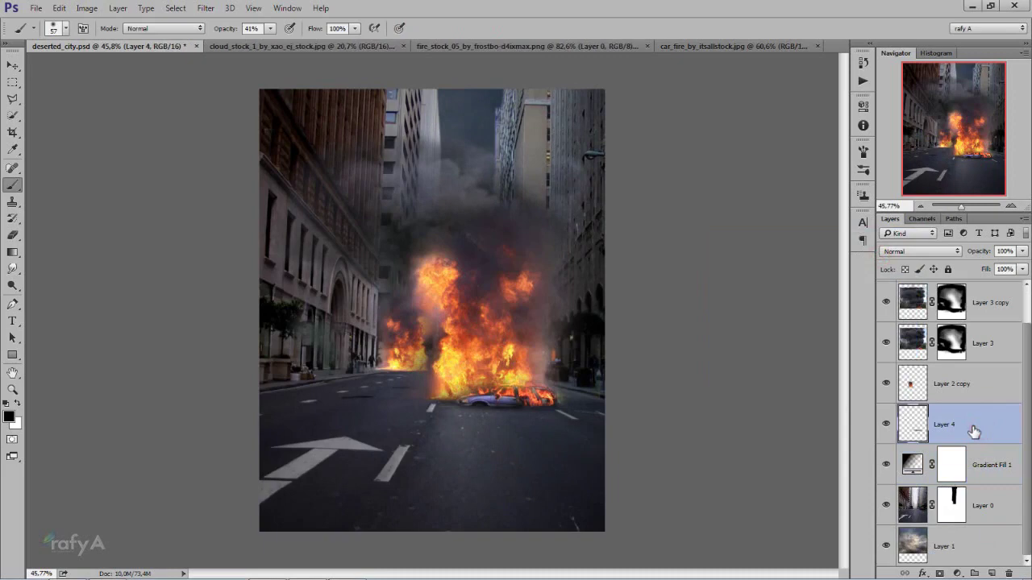
pyautogui.click(992, 573)
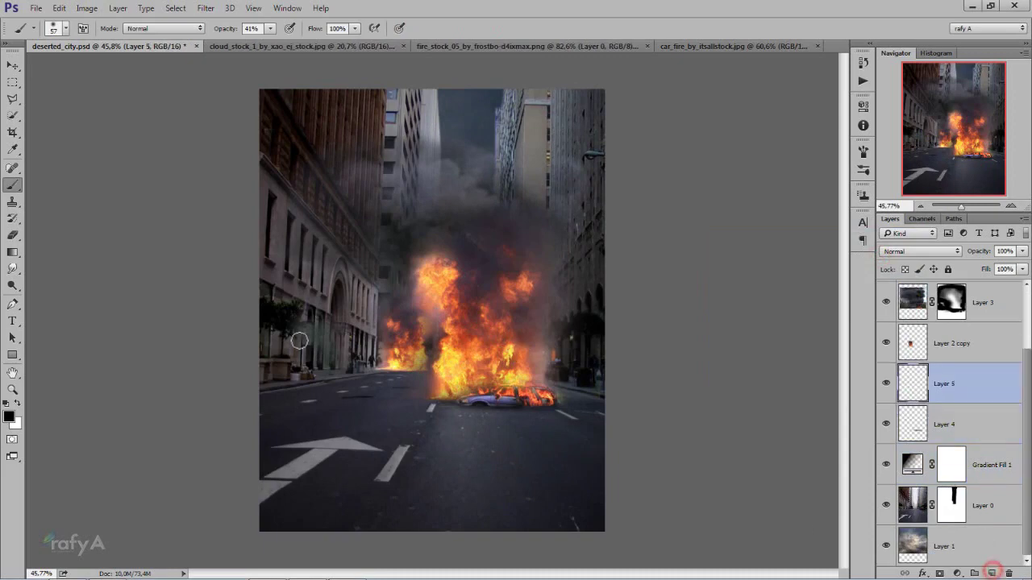
pyautogui.click(889, 252)
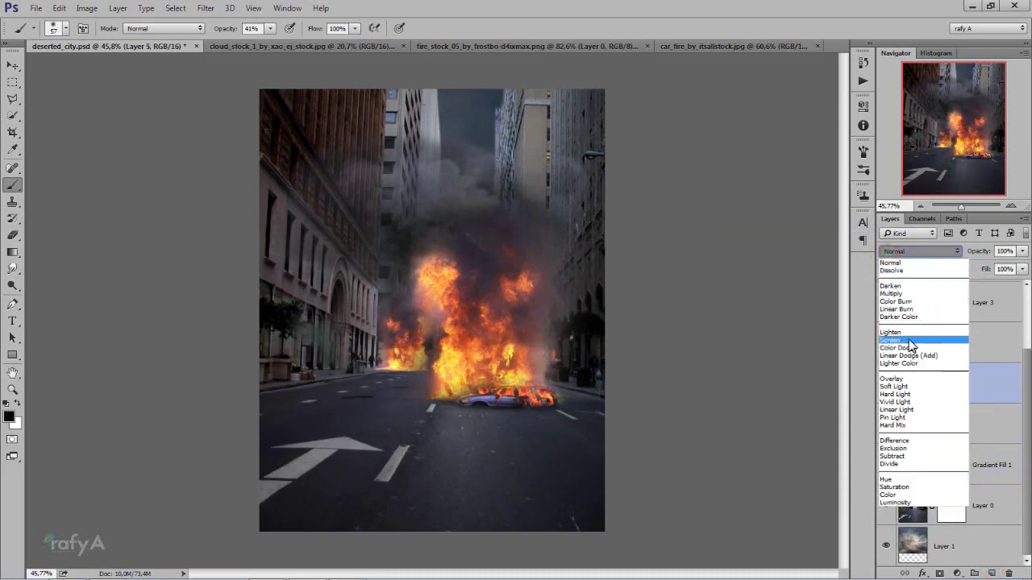
pyautogui.click(918, 383)
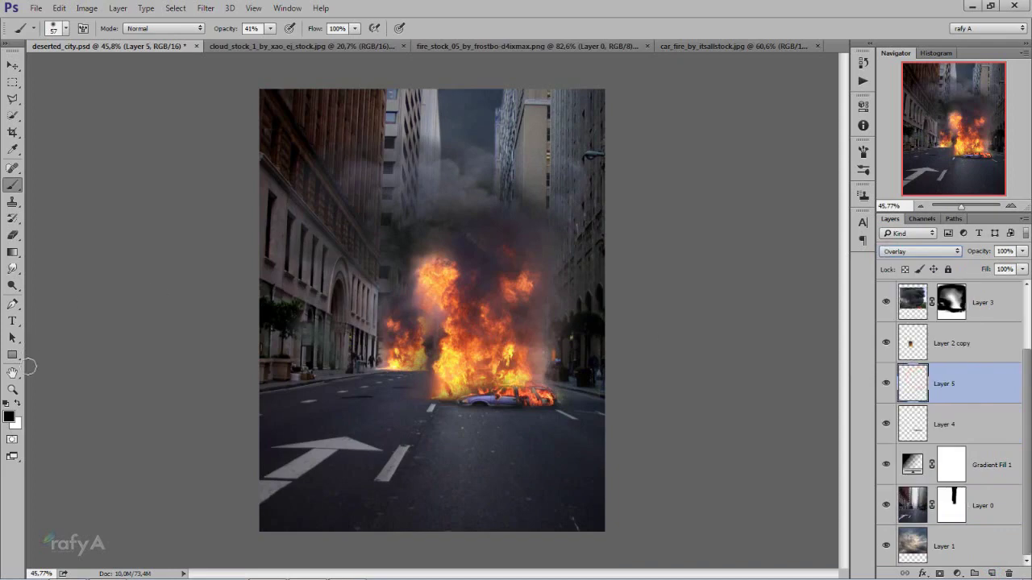
# - Sample orange from the fire, set brush opacity 100% and flow 55%, and paint the left buildings
pyautogui.click(8, 417)
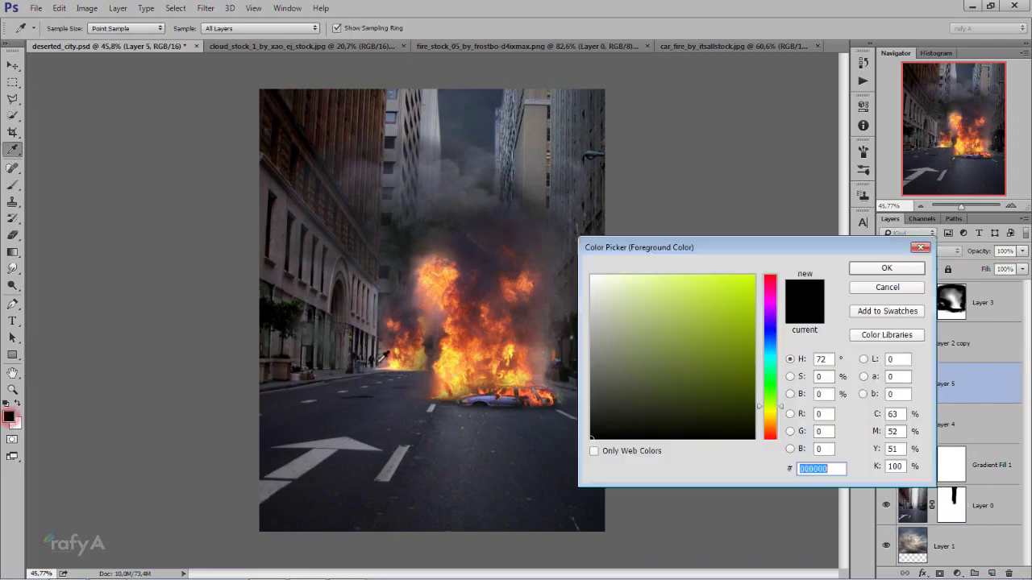
pyautogui.click(454, 345)
pyautogui.click(869, 270)
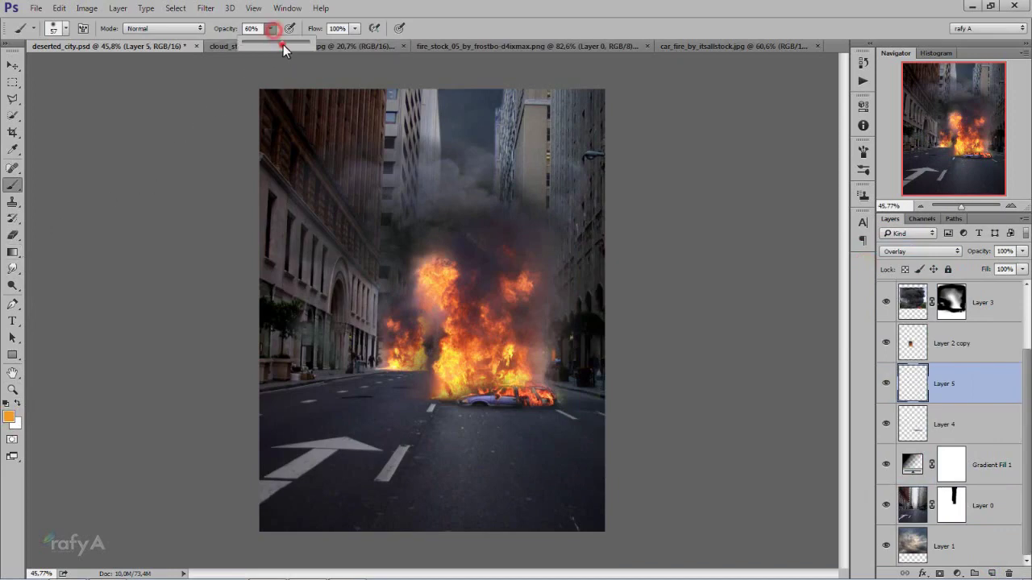
pyautogui.moveTo(274, 31); pyautogui.dragTo(316, 43)
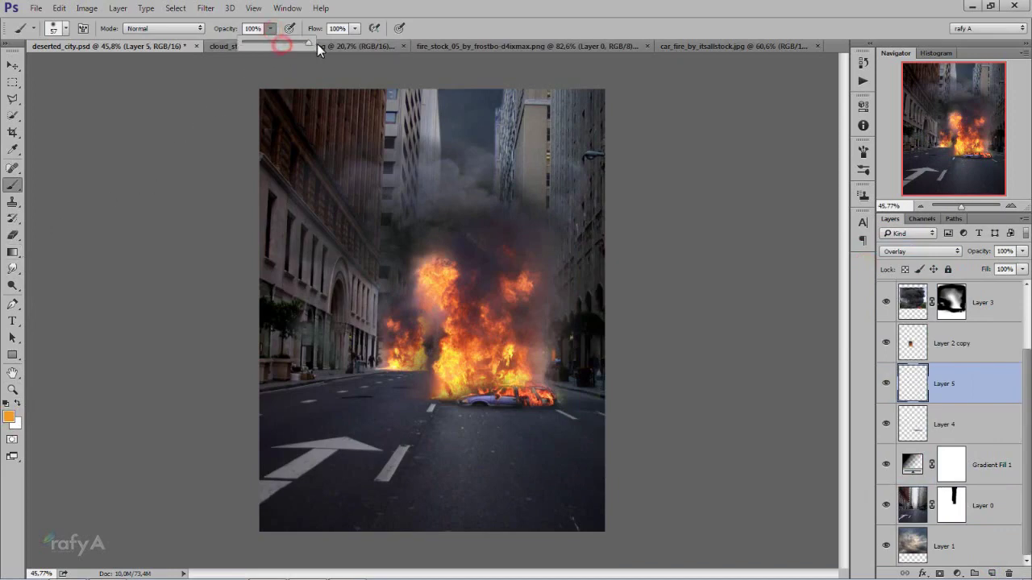
pyautogui.rightClick(455, 278)
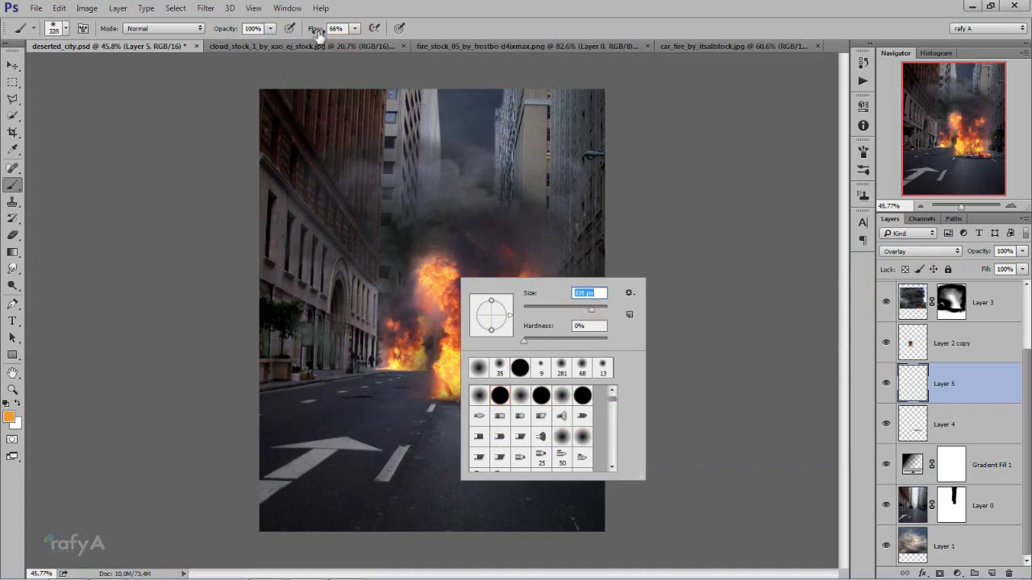
pyautogui.moveTo(319, 28); pyautogui.dragTo(309, 28)
pyautogui.moveTo(357, 268)
pyautogui.mouseDown()
pyautogui.moveTo(392, 341)
pyautogui.moveTo(411, 330)
pyautogui.moveTo(383, 317)
pyautogui.moveTo(400, 361)
pyautogui.moveTo(414, 299)
pyautogui.moveTo(392, 203)
pyautogui.moveTo(372, 283)
pyautogui.moveTo(253, 185)
pyautogui.moveTo(341, 242)
pyautogui.moveTo(303, 390)
pyautogui.moveTo(330, 231)
pyautogui.moveTo(473, 346)
pyautogui.moveTo(371, 375)
pyautogui.moveTo(306, 364)
pyautogui.moveTo(426, 311)
pyautogui.moveTo(491, 404)
pyautogui.moveTo(546, 408)
pyautogui.moveTo(502, 426)
pyautogui.moveTo(380, 427)
pyautogui.moveTo(444, 405)
pyautogui.mouseUp()
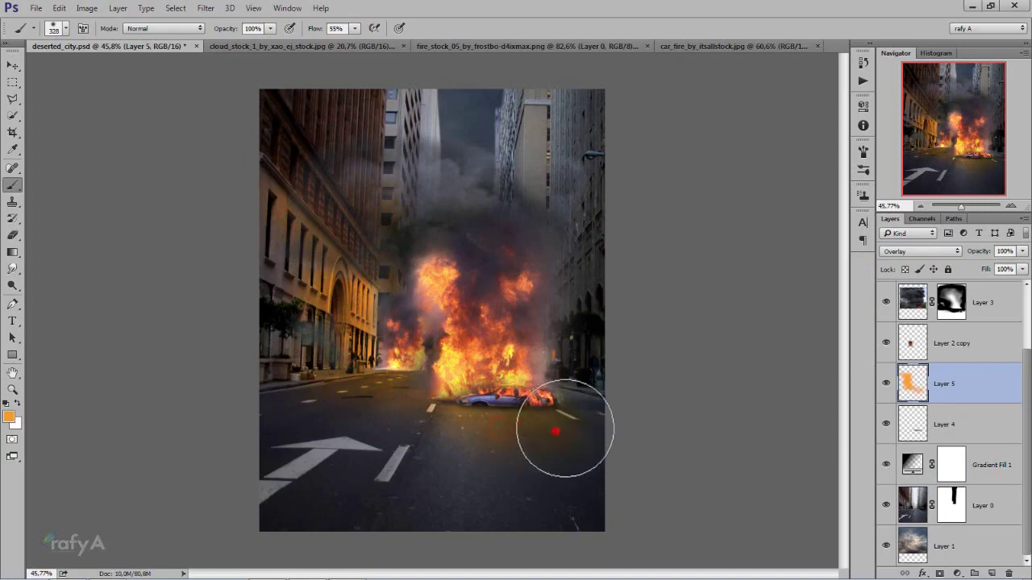
# - Paint orange on Layer 5 over the road around the car and the right buildings
pyautogui.moveTo(536, 441); pyautogui.dragTo(472, 445)
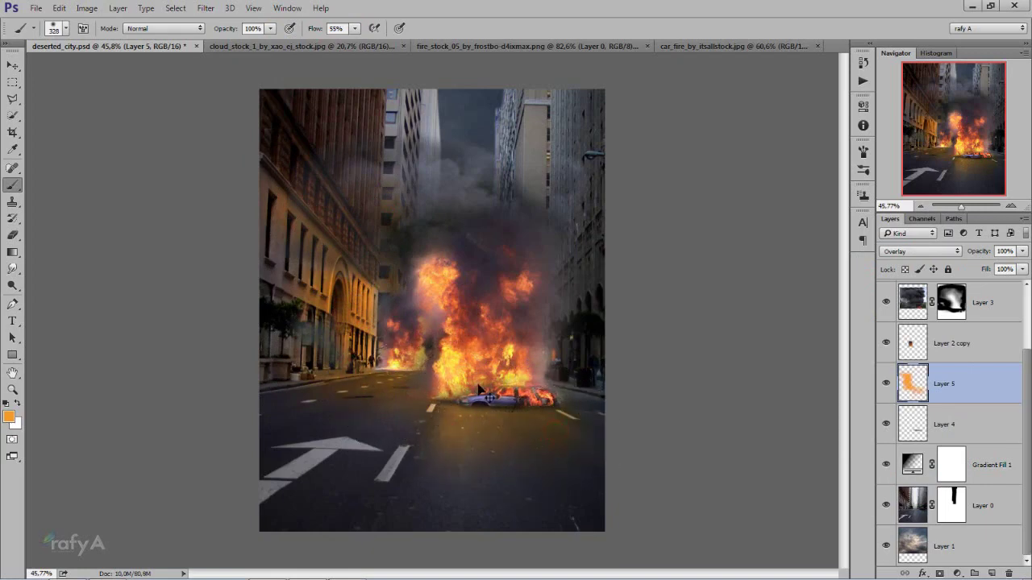
pyautogui.moveTo(478, 391); pyautogui.dragTo(553, 442)
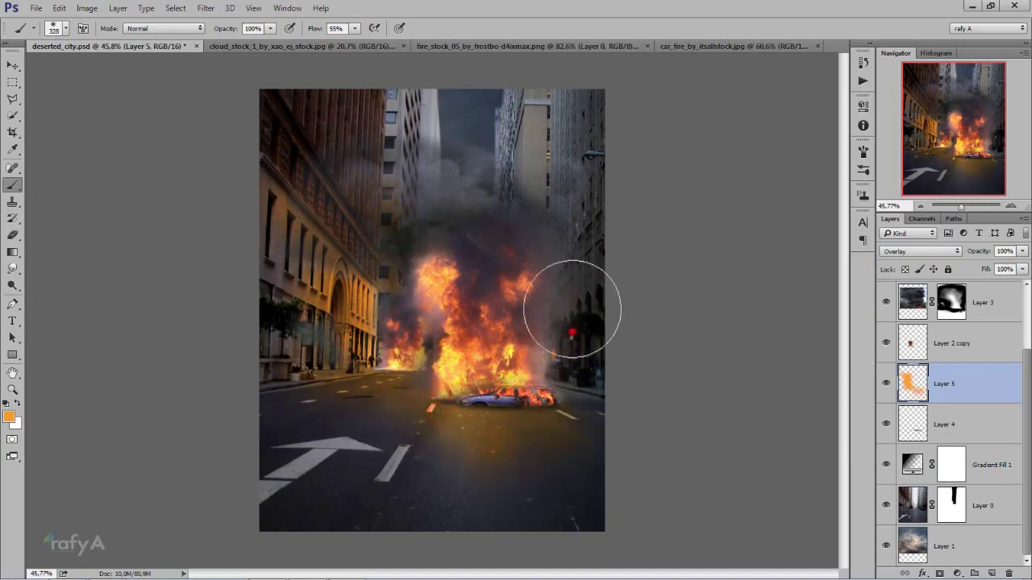
pyautogui.moveTo(572, 308)
pyautogui.mouseDown()
pyautogui.moveTo(594, 393)
pyautogui.moveTo(502, 197)
pyautogui.moveTo(546, 281)
pyautogui.moveTo(491, 230)
pyautogui.moveTo(414, 237)
pyautogui.moveTo(419, 331)
pyautogui.moveTo(438, 392)
pyautogui.moveTo(392, 403)
pyautogui.moveTo(526, 455)
pyautogui.moveTo(411, 460)
pyautogui.moveTo(346, 395)
pyautogui.moveTo(277, 387)
pyautogui.moveTo(306, 395)
pyautogui.mouseUp()
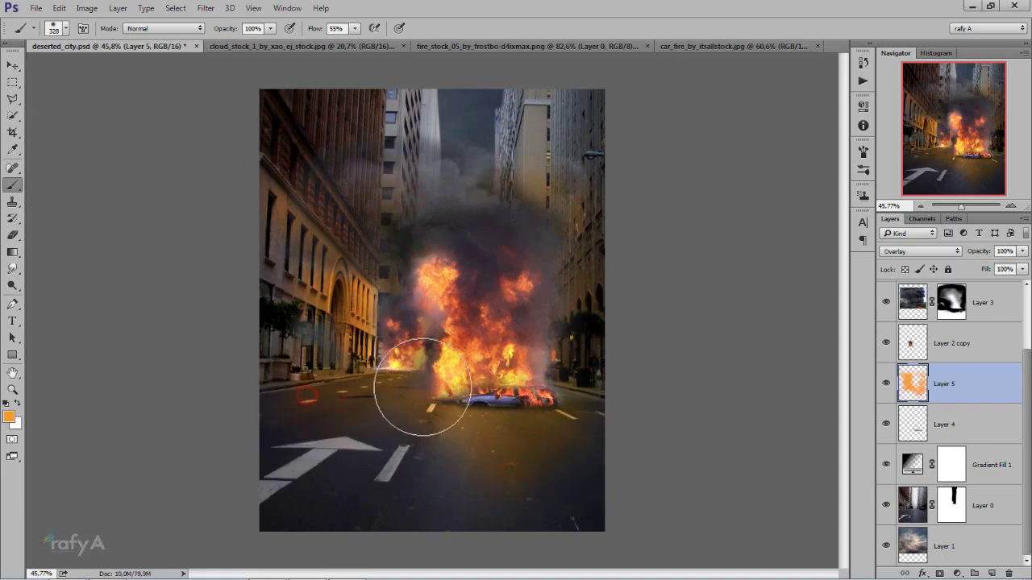
pyautogui.scroll(-2, 449, 461)
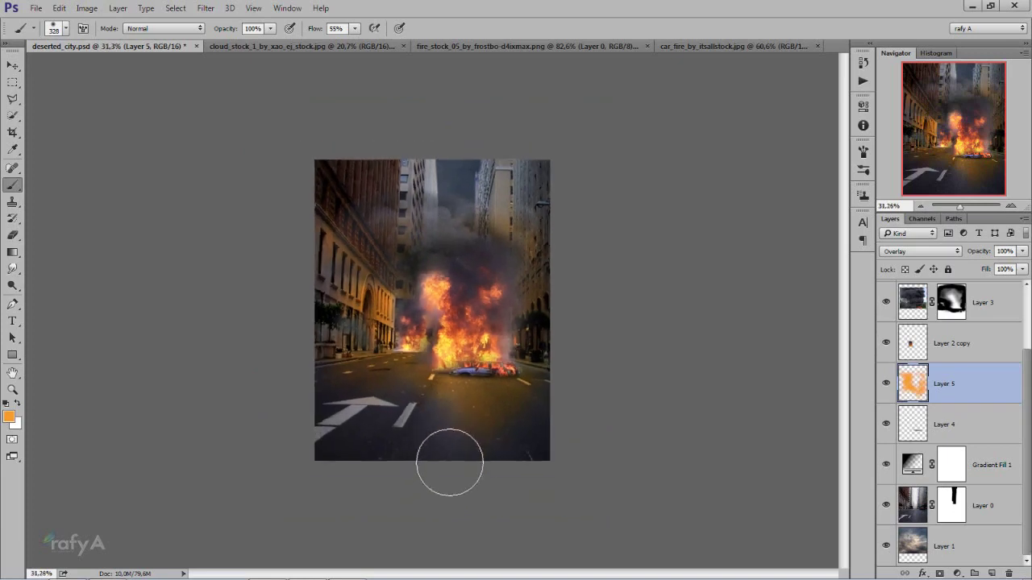
pyautogui.scroll(2, 449, 462)
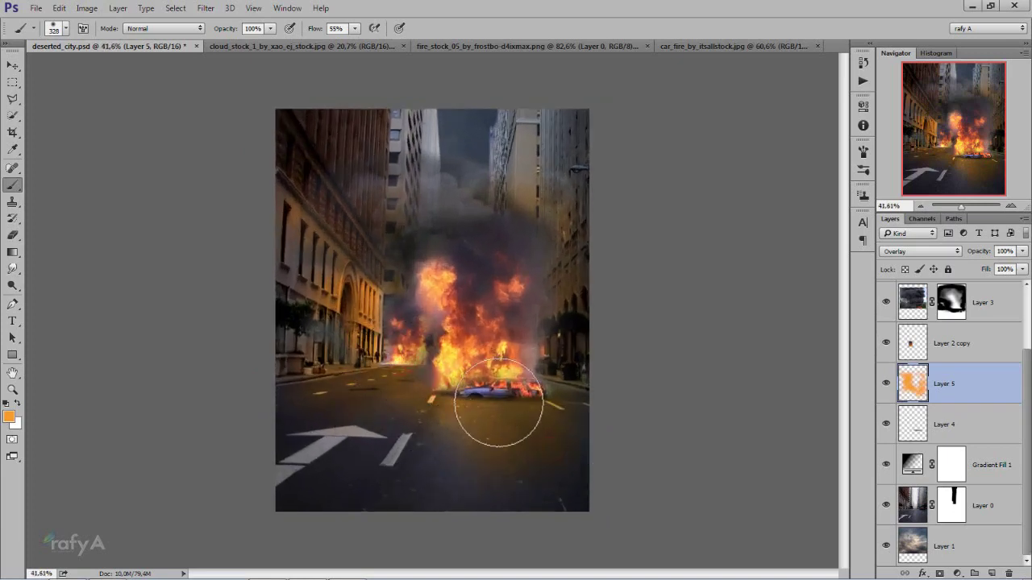
# - Toggle Layer 3 and Layer 2 visibility to compare the smoke and flames
pyautogui.click(951, 300)
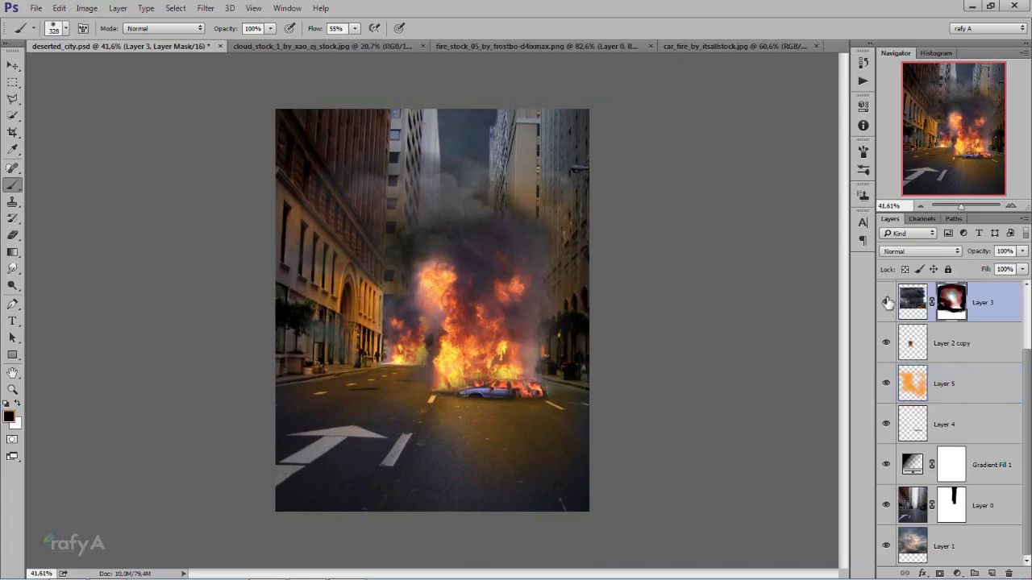
pyautogui.click(887, 301)
pyautogui.click(887, 301)
pyautogui.scroll(1, 915, 347)
pyautogui.scroll(1, 915, 344)
pyautogui.click(888, 301)
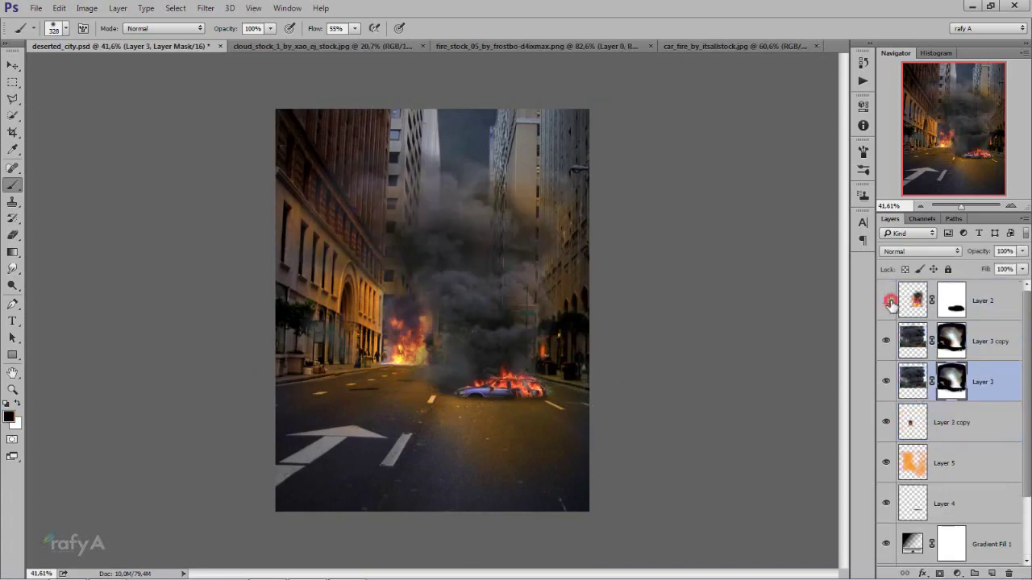
pyautogui.click(888, 300)
pyautogui.click(888, 301)
pyautogui.click(889, 302)
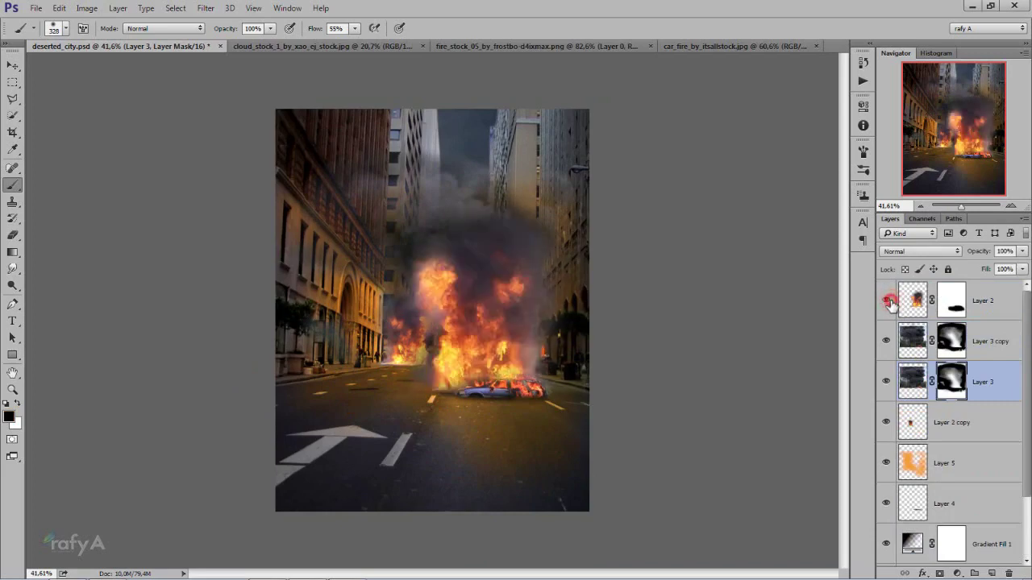
pyautogui.click(887, 380)
pyautogui.click(886, 384)
# - Paint white on the Layer 3 copy mask to reveal denser smoke above the fire
pyautogui.click(951, 340)
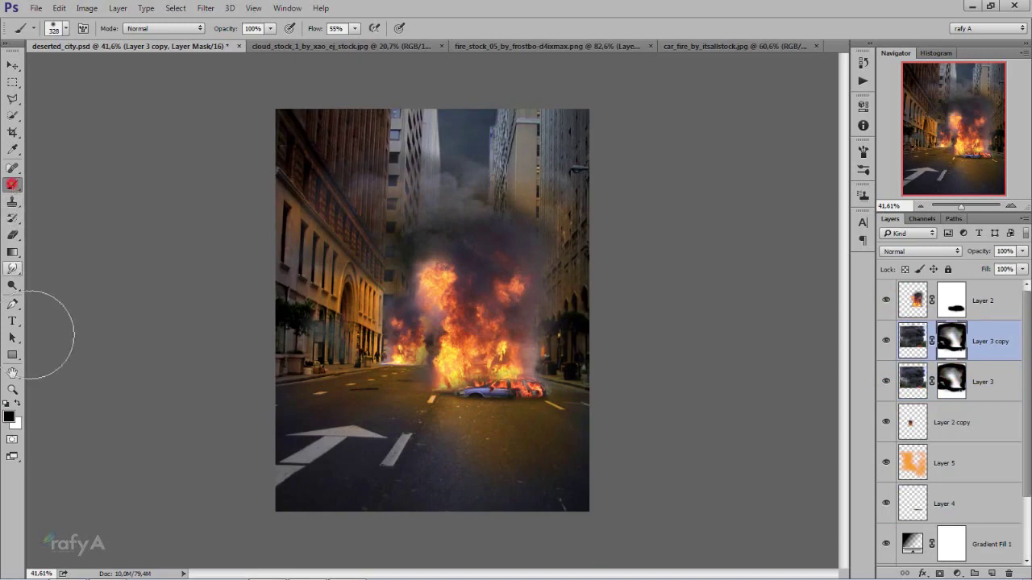
pyautogui.moveTo(451, 207)
pyautogui.mouseDown()
pyautogui.moveTo(414, 219)
pyautogui.moveTo(442, 266)
pyautogui.moveTo(506, 204)
pyautogui.moveTo(500, 226)
pyautogui.moveTo(392, 230)
pyautogui.moveTo(387, 269)
pyautogui.moveTo(408, 295)
pyautogui.moveTo(461, 299)
pyautogui.moveTo(502, 255)
pyautogui.moveTo(501, 309)
pyautogui.mouseUp()
pyautogui.scroll(-2, 484, 290)
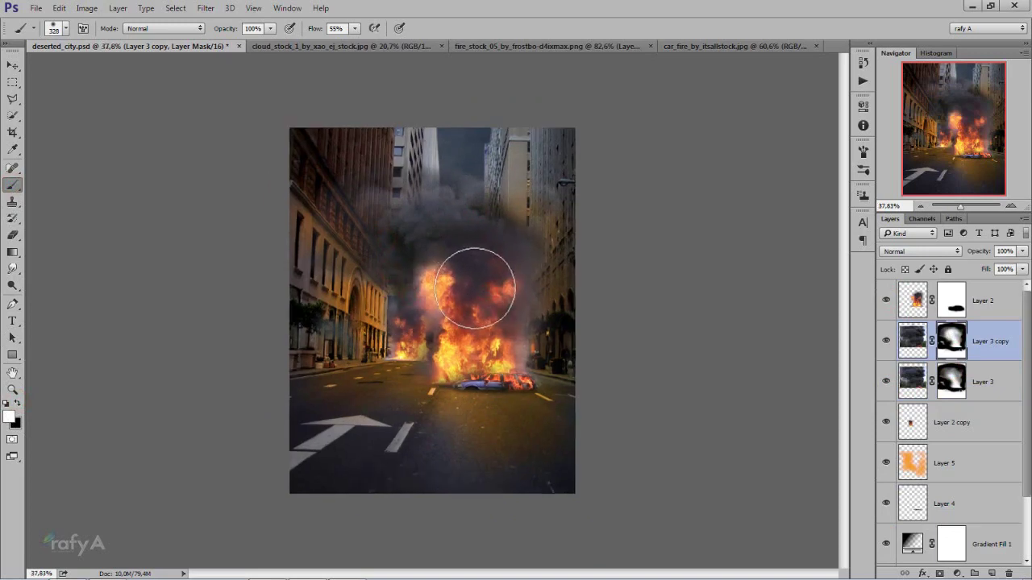
pyautogui.scroll(-1, 479, 315)
# - Check Layer 5's glow, then add Layer 6 set to Screen blending
pyautogui.click(886, 465)
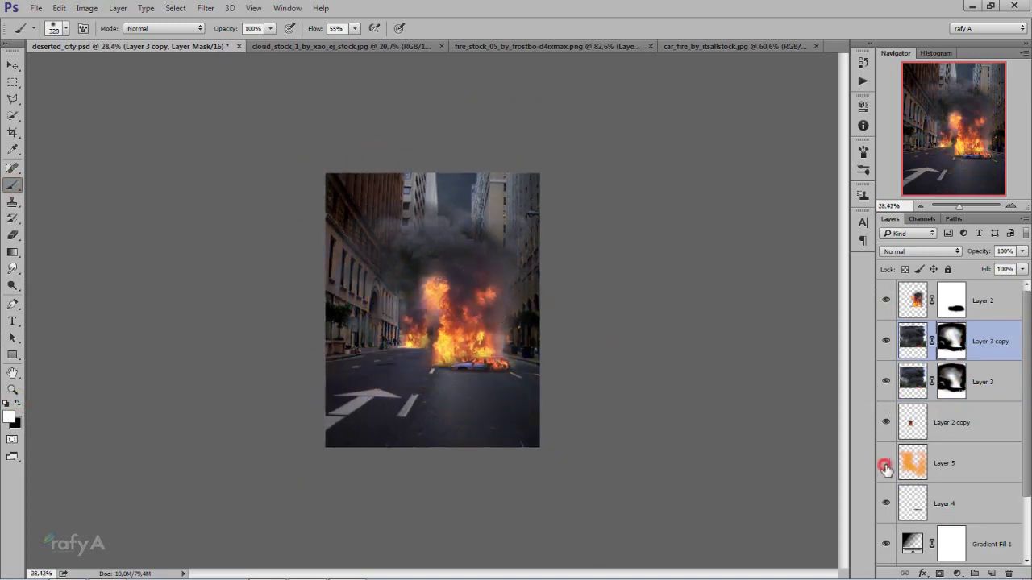
pyautogui.click(886, 464)
pyautogui.click(951, 472)
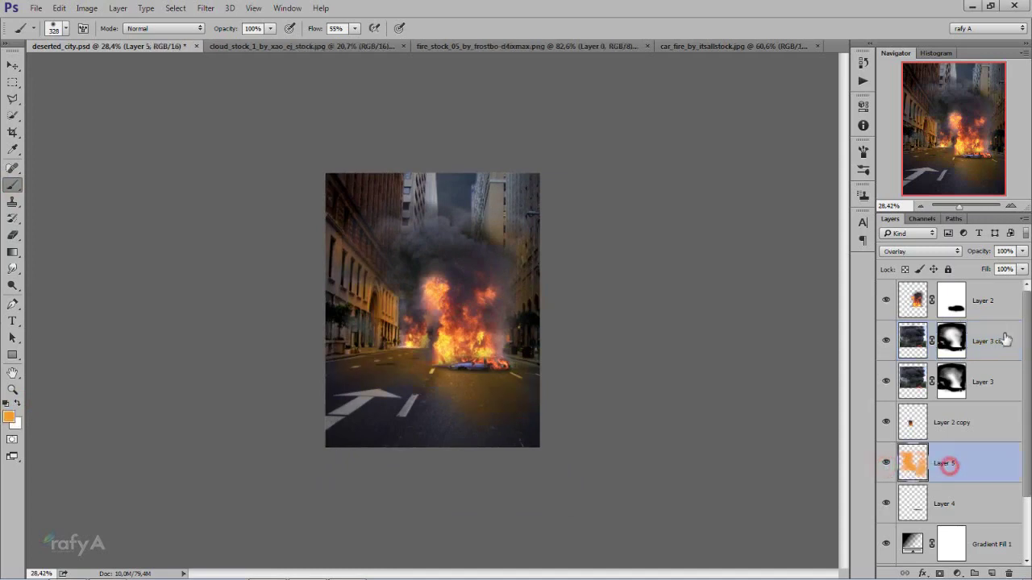
pyautogui.click(1023, 251)
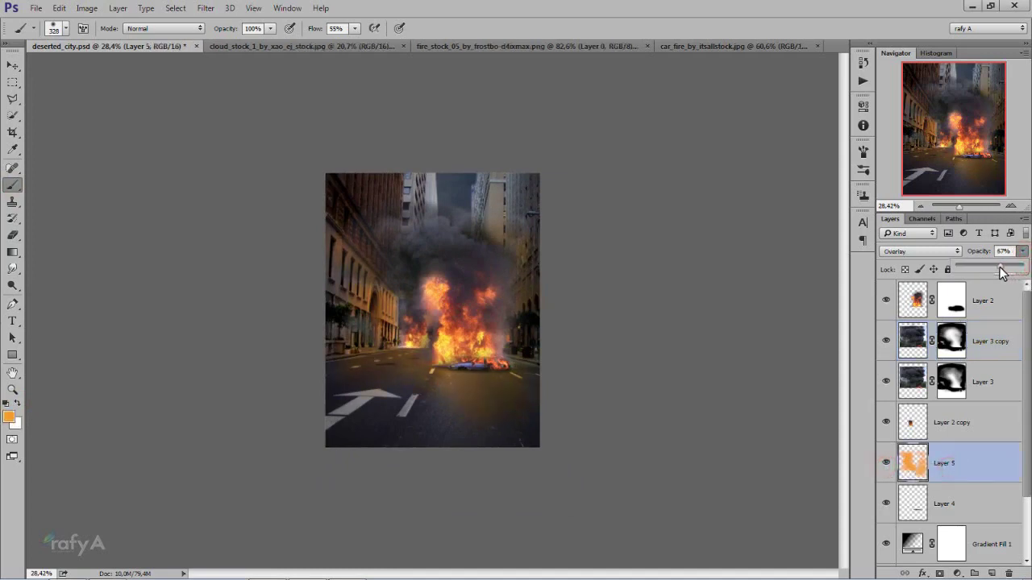
pyautogui.click(993, 572)
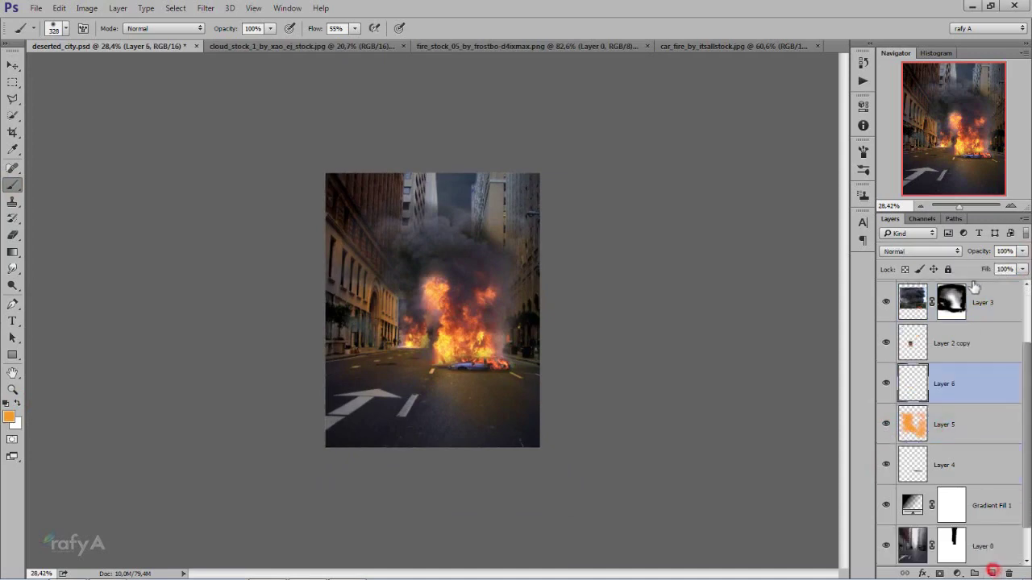
pyautogui.click(919, 251)
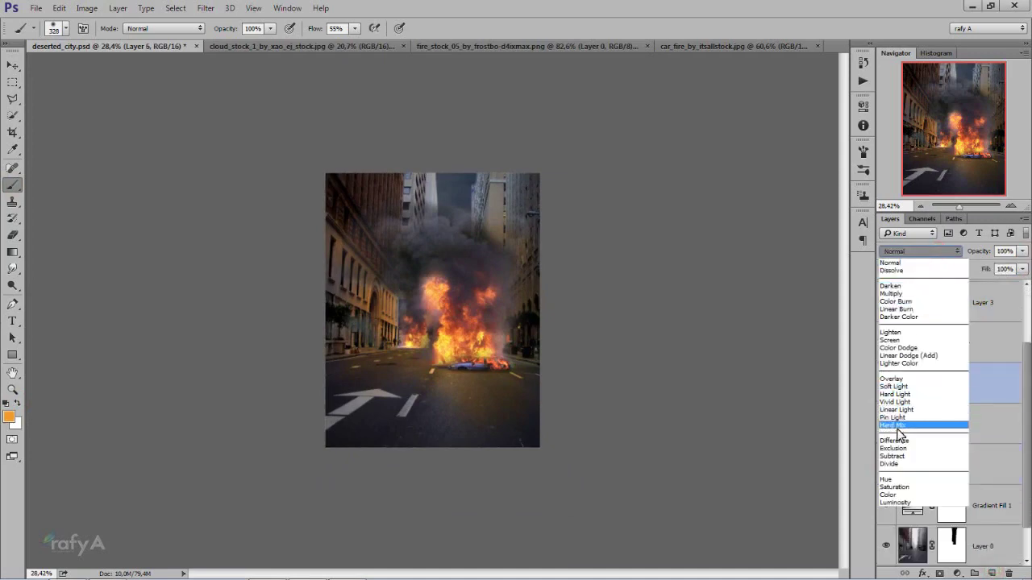
pyautogui.click(899, 317)
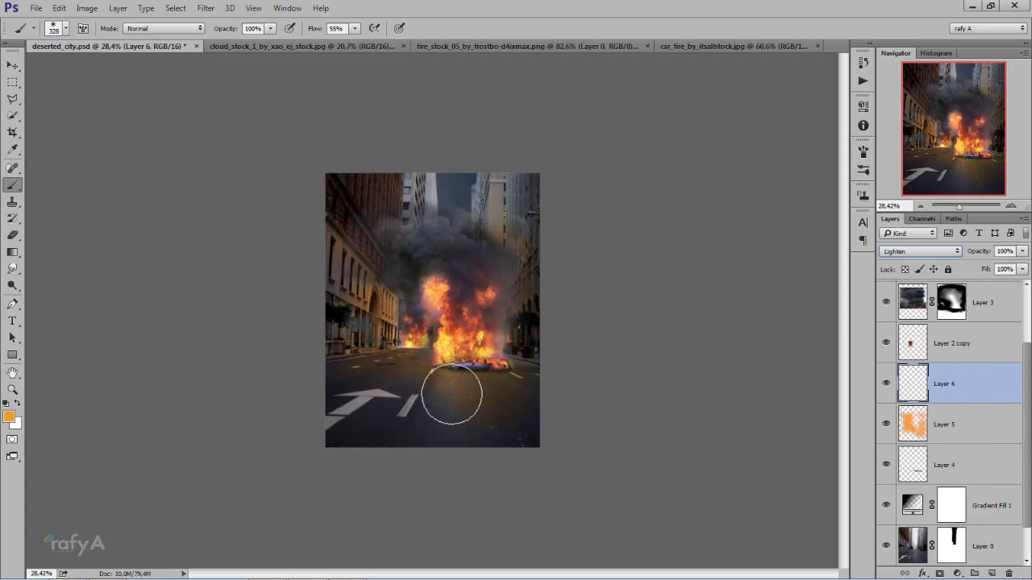
# - Paint orange glow around the car, road and flames, and lower Layer 6 to 53% opacity
pyautogui.moveTo(451, 395); pyautogui.dragTo(472, 375)
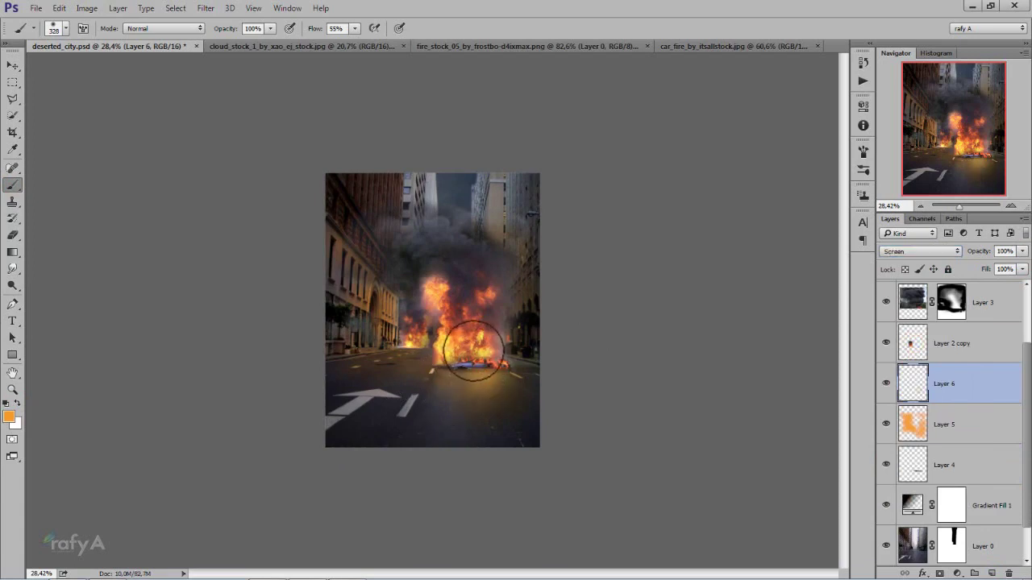
pyautogui.hotkey('ctrl', 'z')
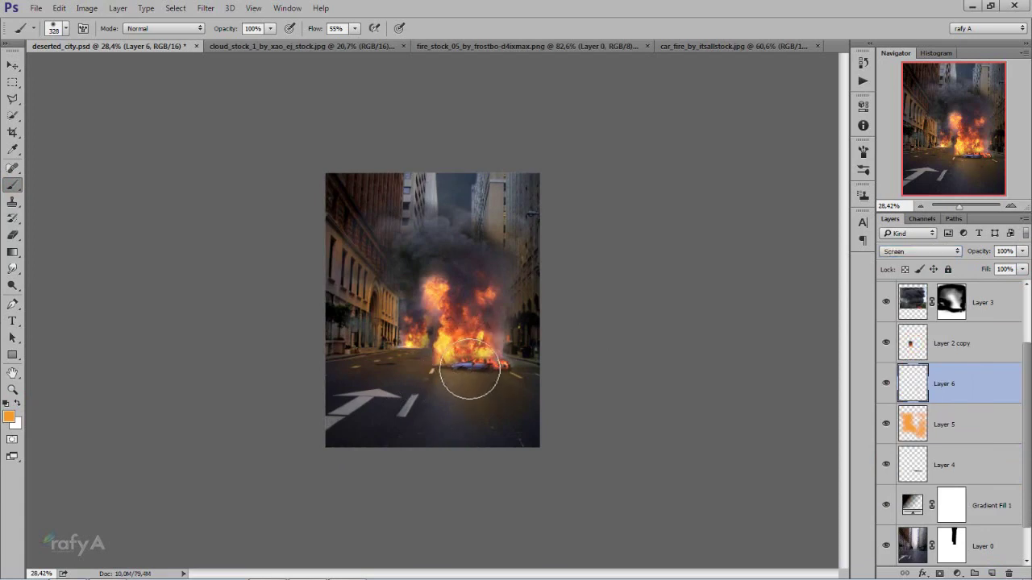
pyautogui.moveTo(470, 370); pyautogui.dragTo(488, 359)
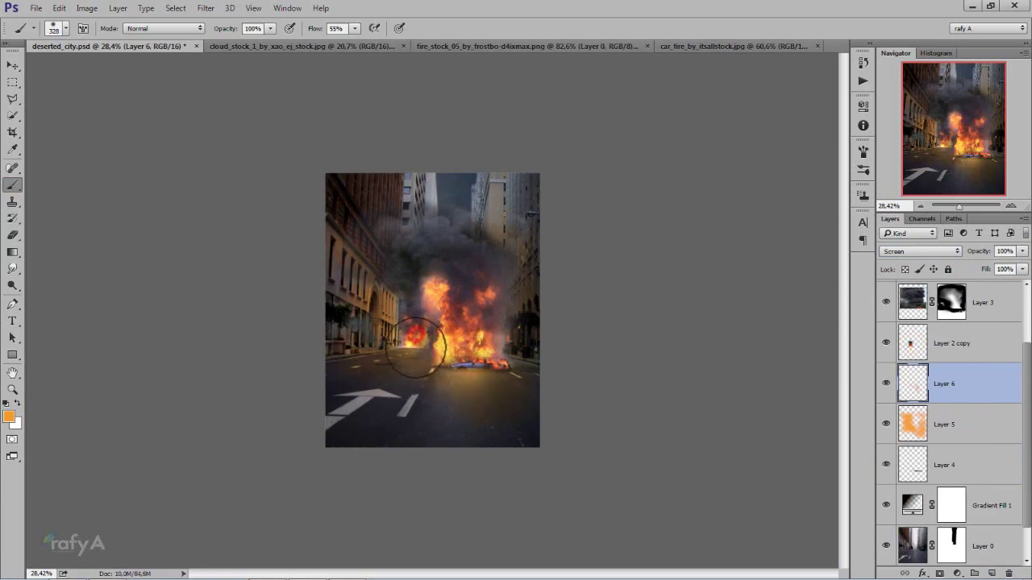
pyautogui.moveTo(396, 346)
pyautogui.mouseDown()
pyautogui.moveTo(415, 335)
pyautogui.moveTo(398, 357)
pyautogui.mouseUp()
pyautogui.moveTo(510, 356); pyautogui.dragTo(562, 430)
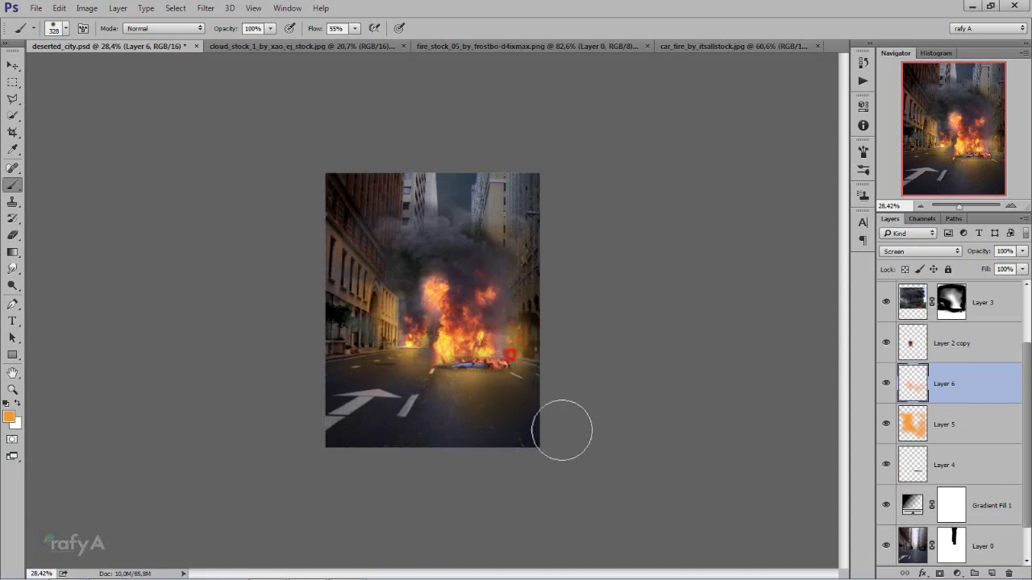
pyautogui.moveTo(1005, 268); pyautogui.dragTo(1003, 269)
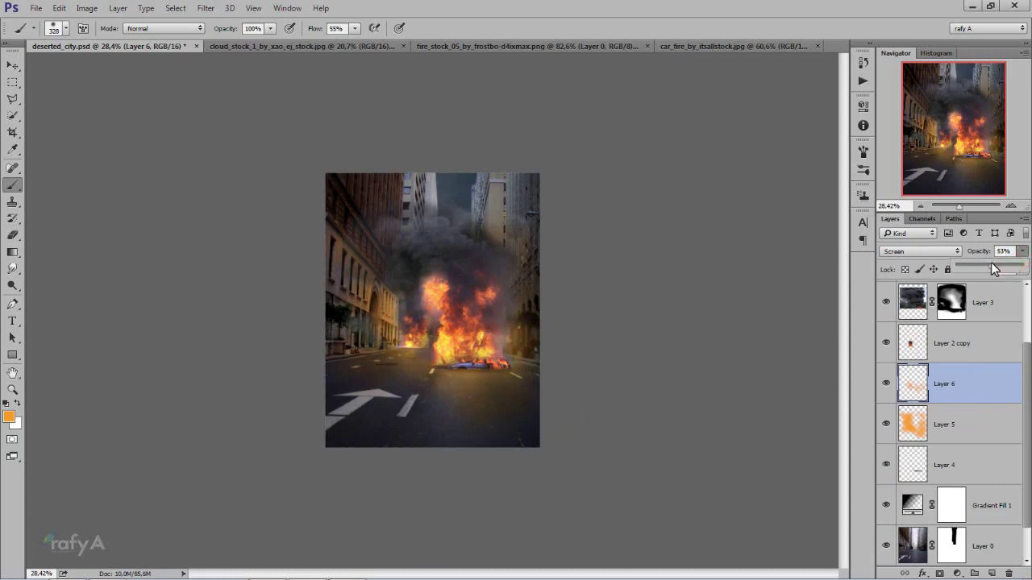
pyautogui.scroll(1, 414, 414)
pyautogui.scroll(3, 403, 422)
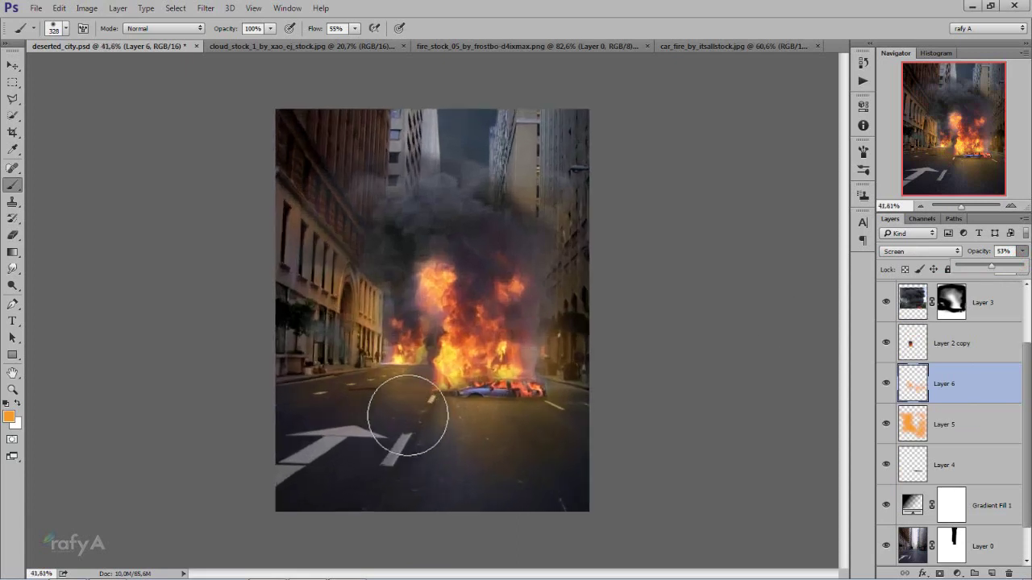
# - Add Layer 7 and paint orange across the lower half with a larger brush
pyautogui.click(990, 572)
pyautogui.rightClick(405, 298)
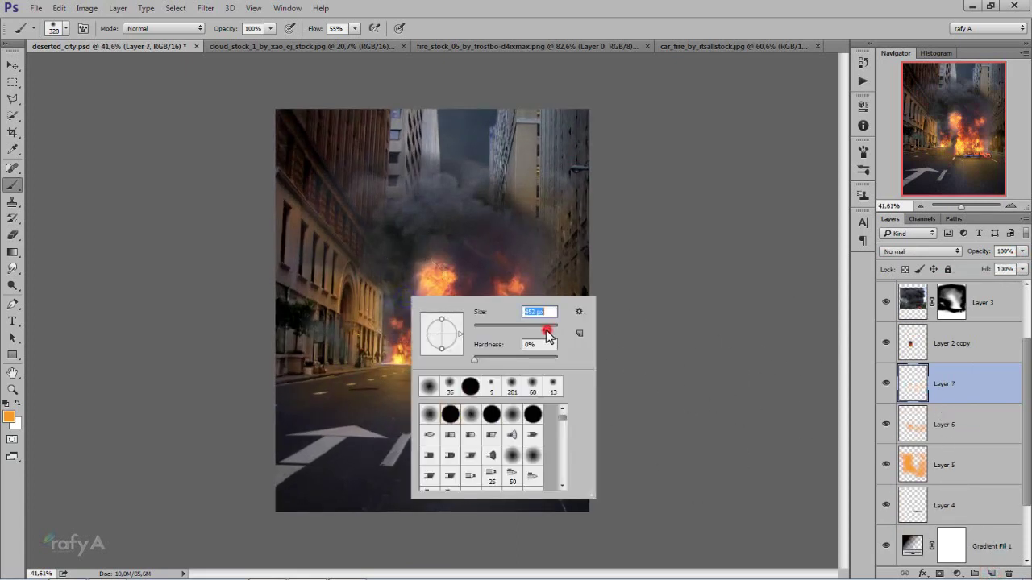
pyautogui.press('Return')
pyautogui.moveTo(291, 403)
pyautogui.mouseDown()
pyautogui.moveTo(472, 444)
pyautogui.moveTo(460, 472)
pyautogui.moveTo(262, 480)
pyautogui.moveTo(806, 502)
pyautogui.mouseUp()
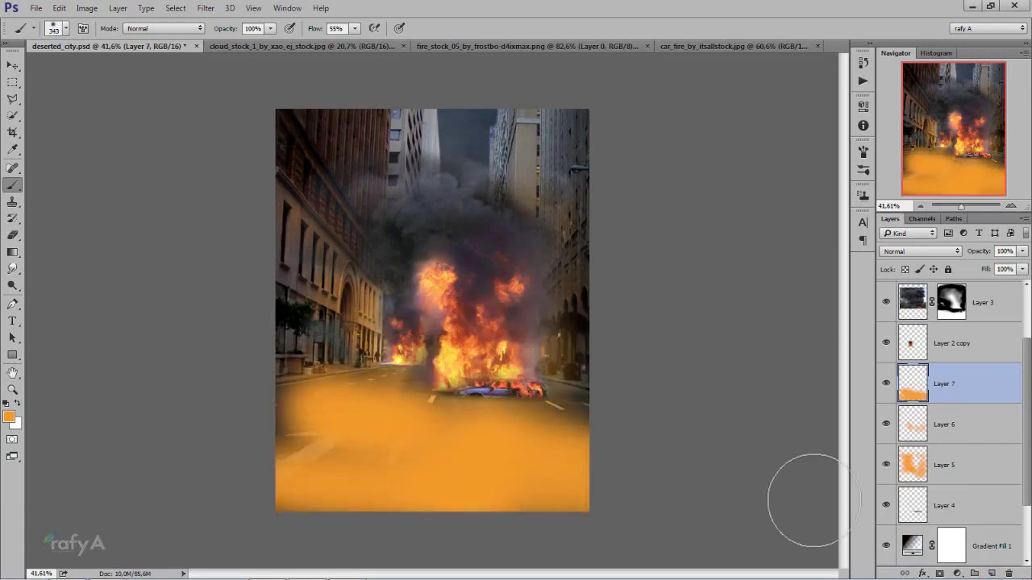
# - Set Layer 7 to Soft Light blending at 32% opacity
pyautogui.click(919, 251)
pyautogui.click(901, 386)
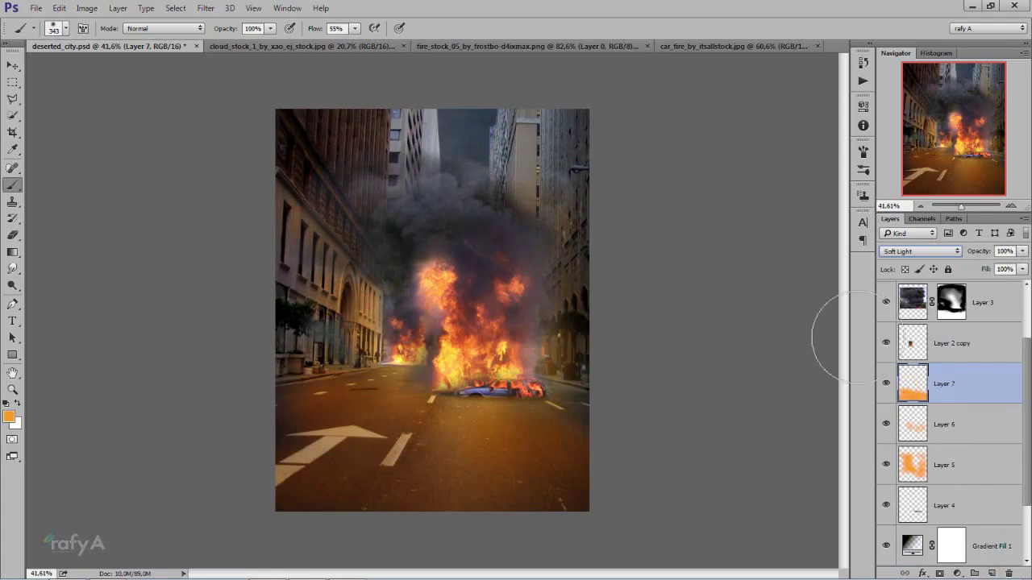
pyautogui.click(1021, 252)
pyautogui.moveTo(1016, 265); pyautogui.dragTo(997, 271)
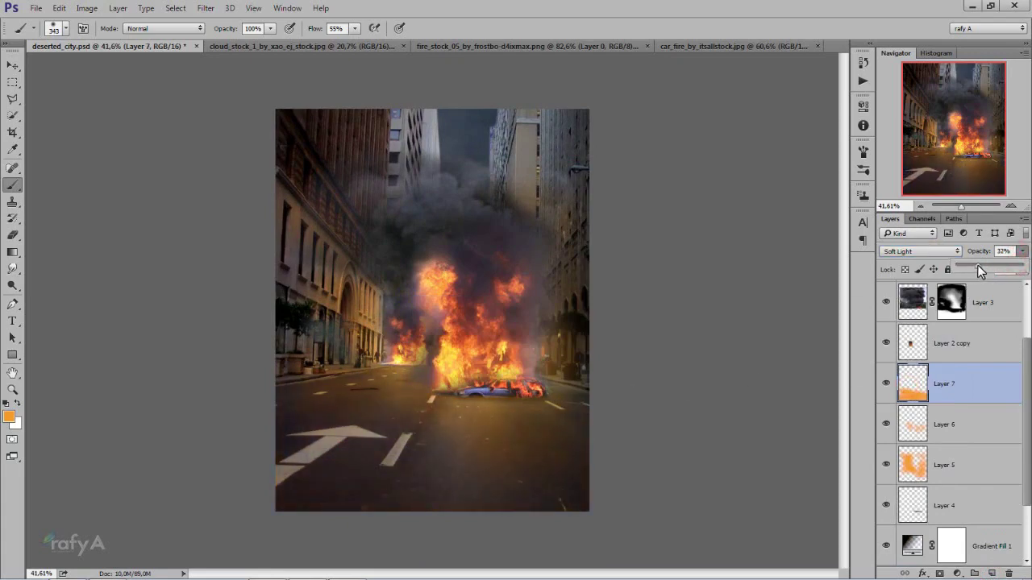
pyautogui.click(578, 389)
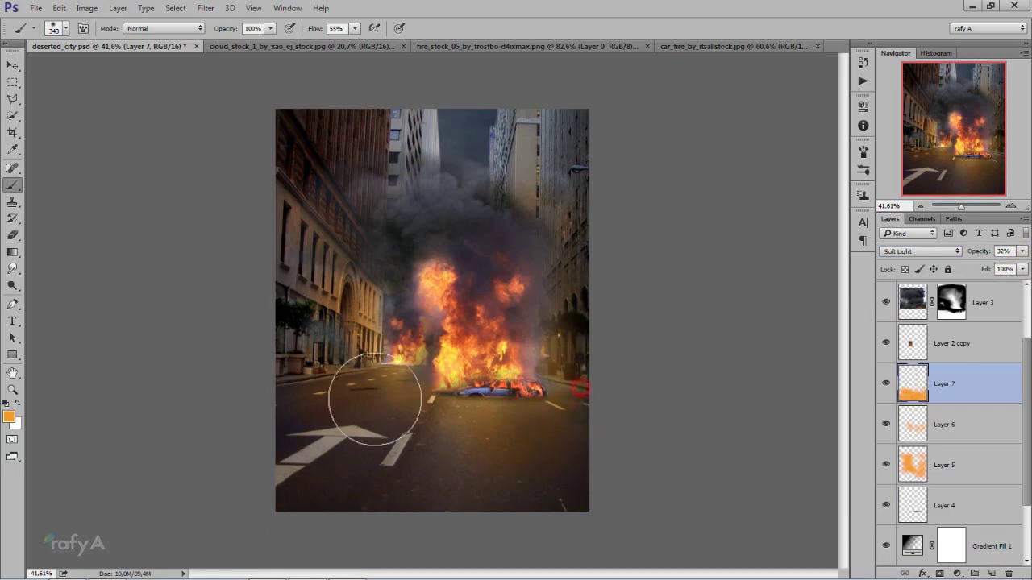
# - Dab warm glow onto the road, buildings and smoke, then compare with Layer 3 toggled
pyautogui.moveTo(374, 401); pyautogui.dragTo(258, 435)
pyautogui.click(305, 319)
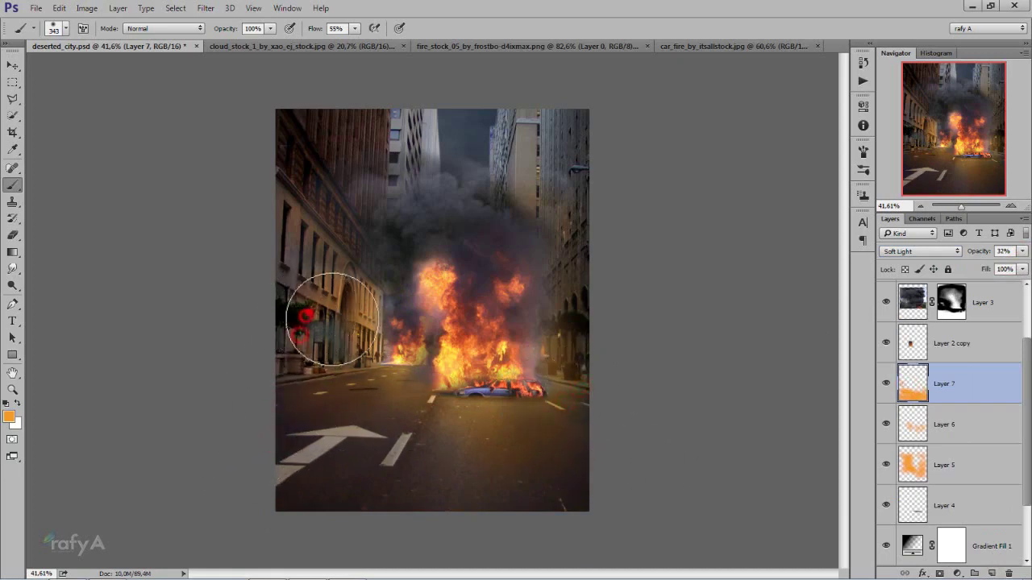
pyautogui.click(354, 246)
pyautogui.click(352, 234)
pyautogui.scroll(-1, 449, 288)
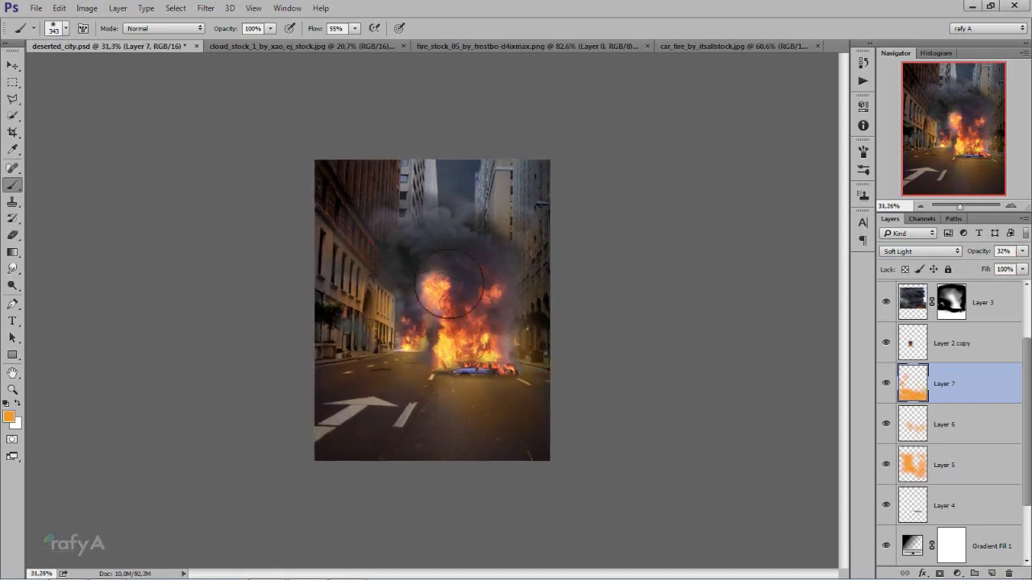
pyautogui.click(490, 200)
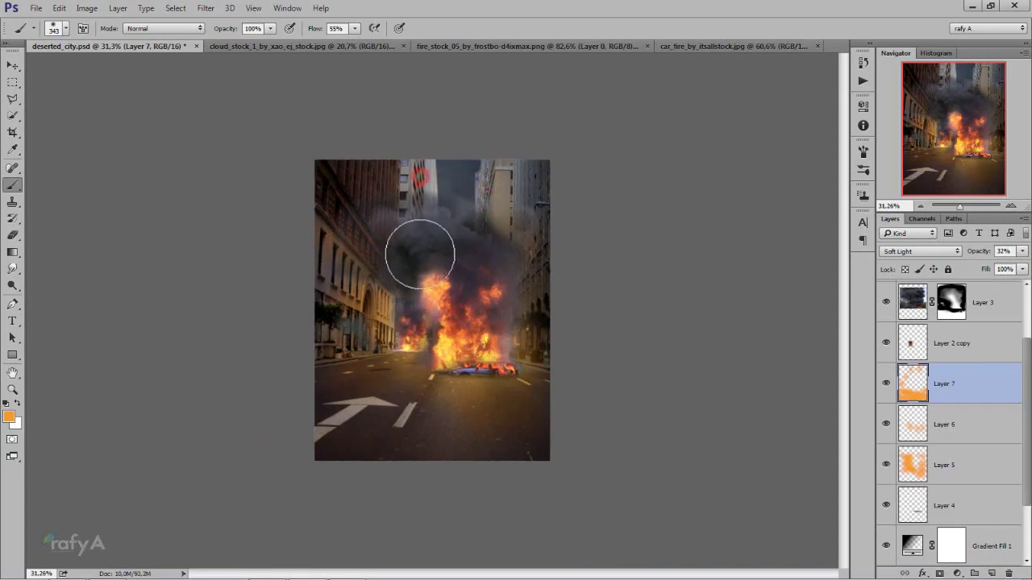
pyautogui.click(516, 241)
pyautogui.scroll(1, 528, 297)
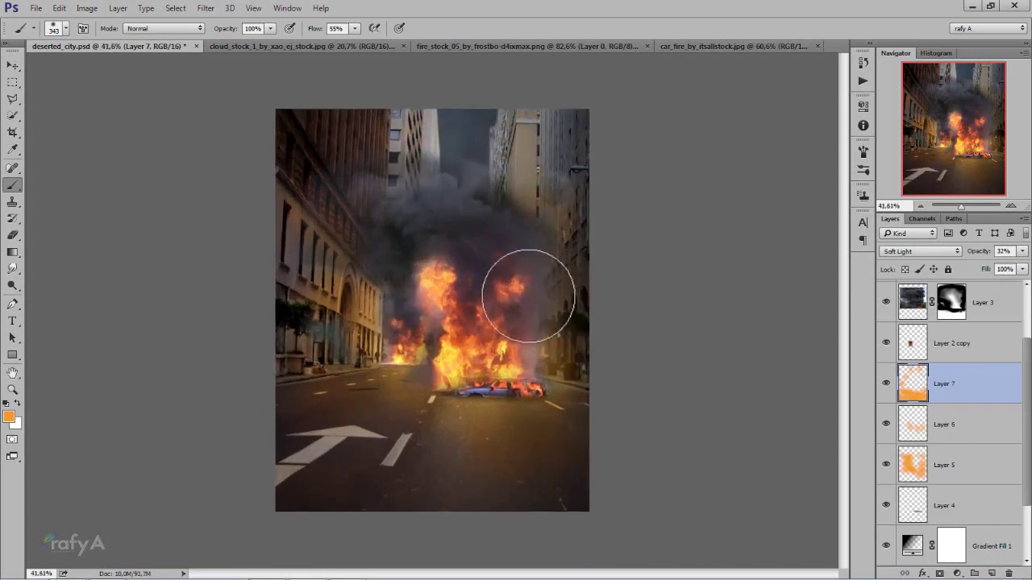
pyautogui.click(887, 303)
pyautogui.click(887, 303)
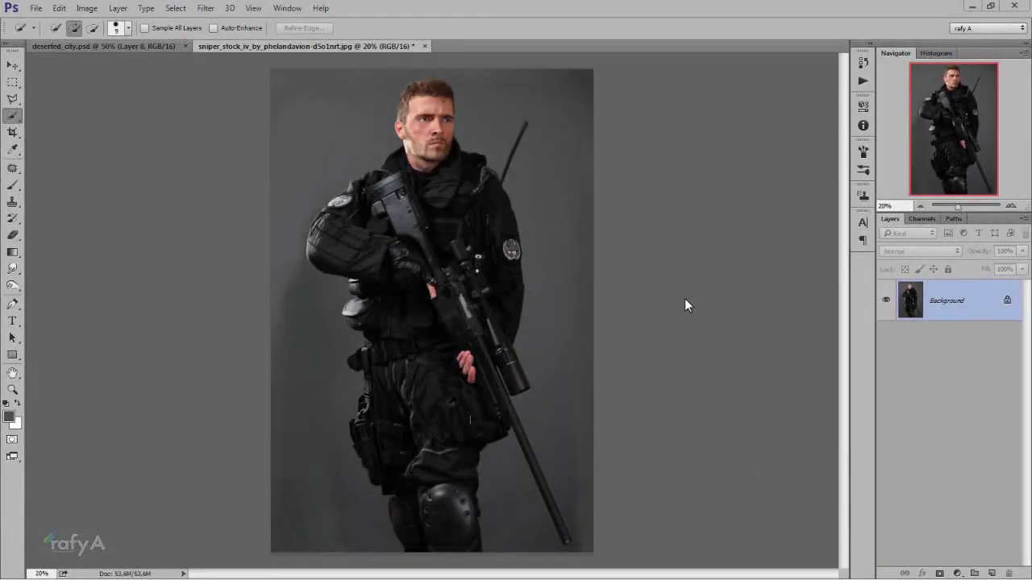
# - Quick-select the soldier's hair and face
pyautogui.click(5, 116)
pyautogui.scroll(2, 413, 92)
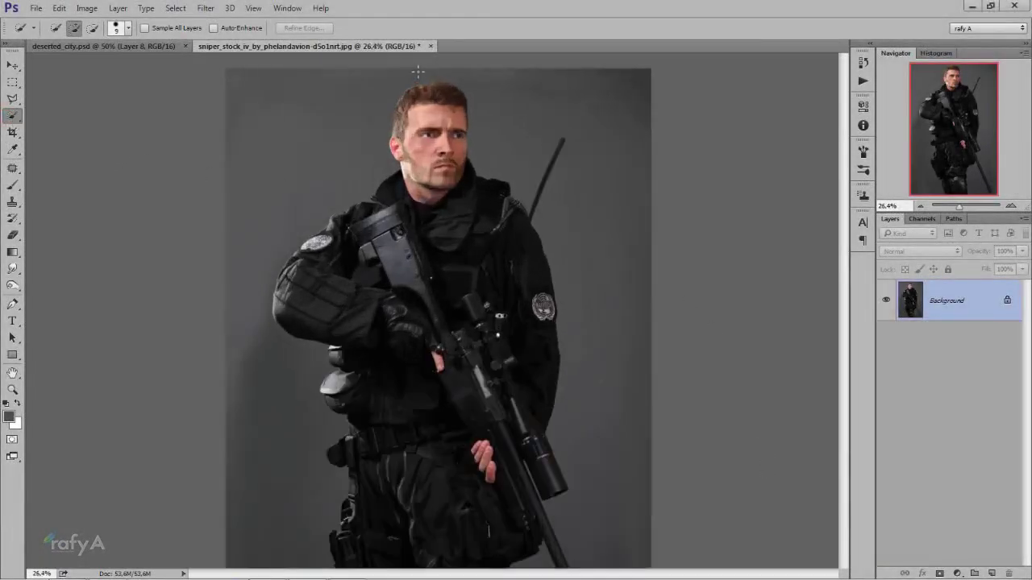
pyautogui.scroll(3, 413, 92)
pyautogui.scroll(3, 412, 92)
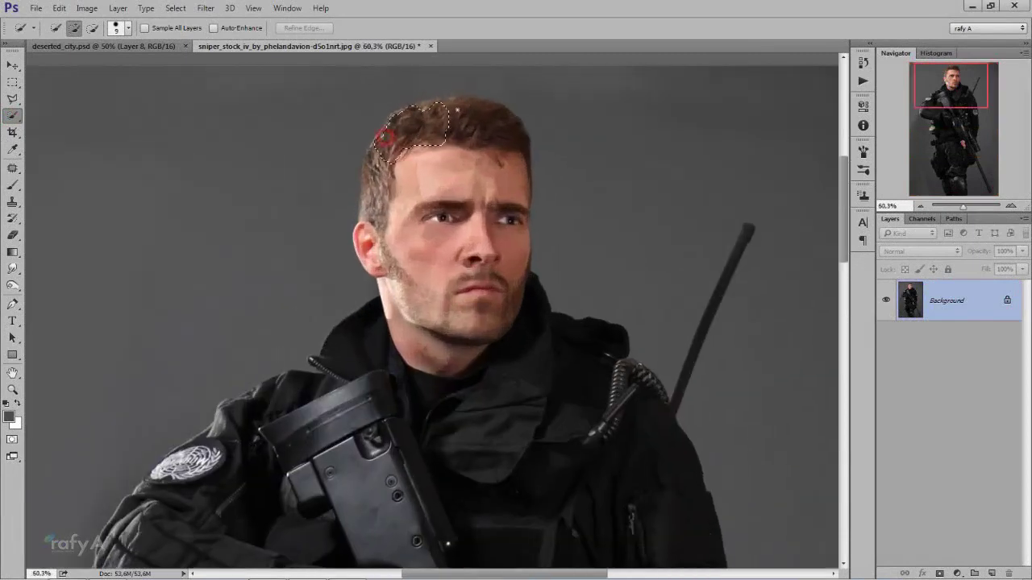
pyautogui.moveTo(507, 115); pyautogui.dragTo(472, 103)
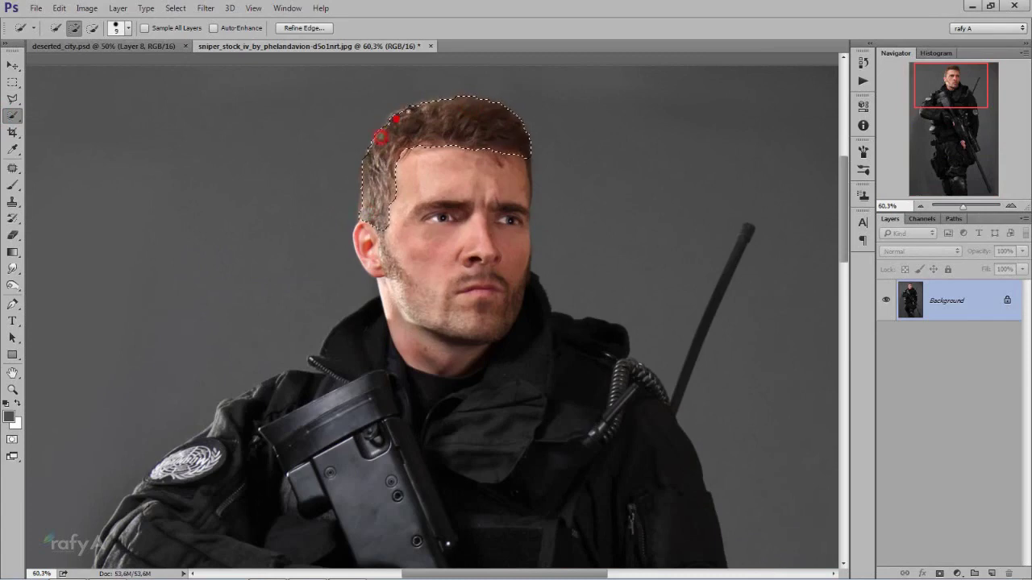
pyautogui.moveTo(394, 108); pyautogui.dragTo(530, 173)
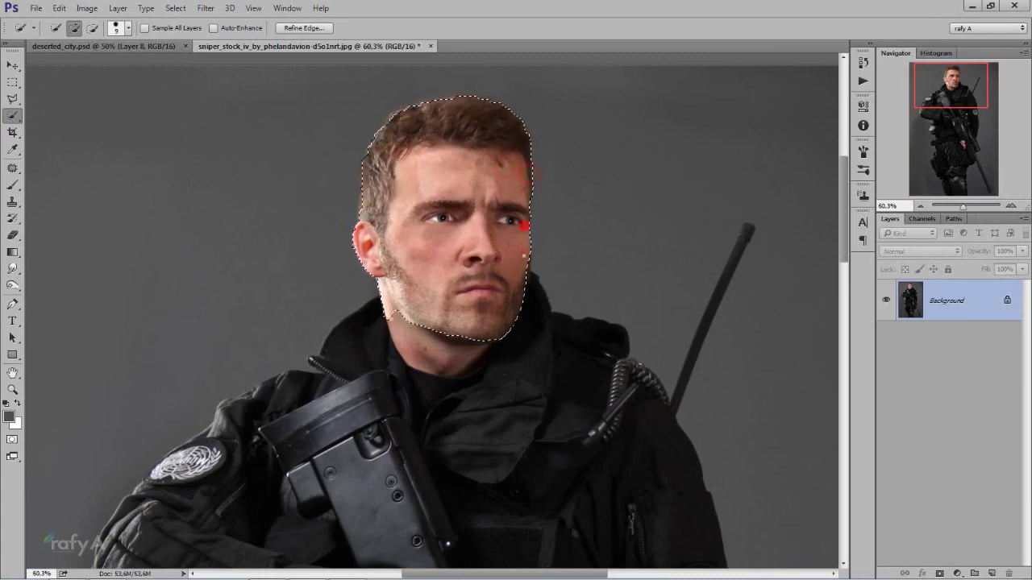
pyautogui.scroll(-3, 528, 254)
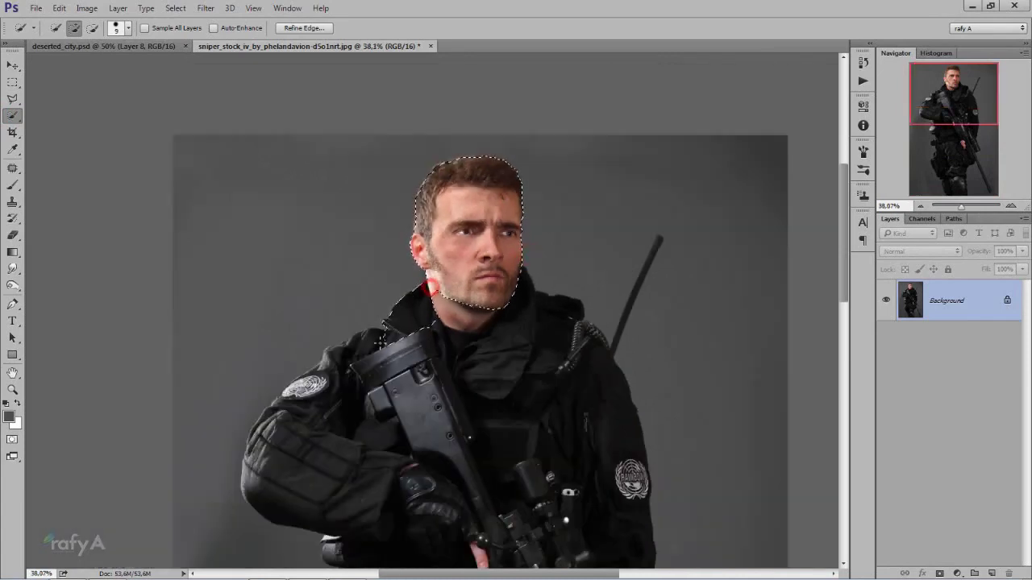
# - Extend the selection over the shoulder, glove, rifle, pouch and belt
pyautogui.moveTo(372, 343); pyautogui.dragTo(343, 346)
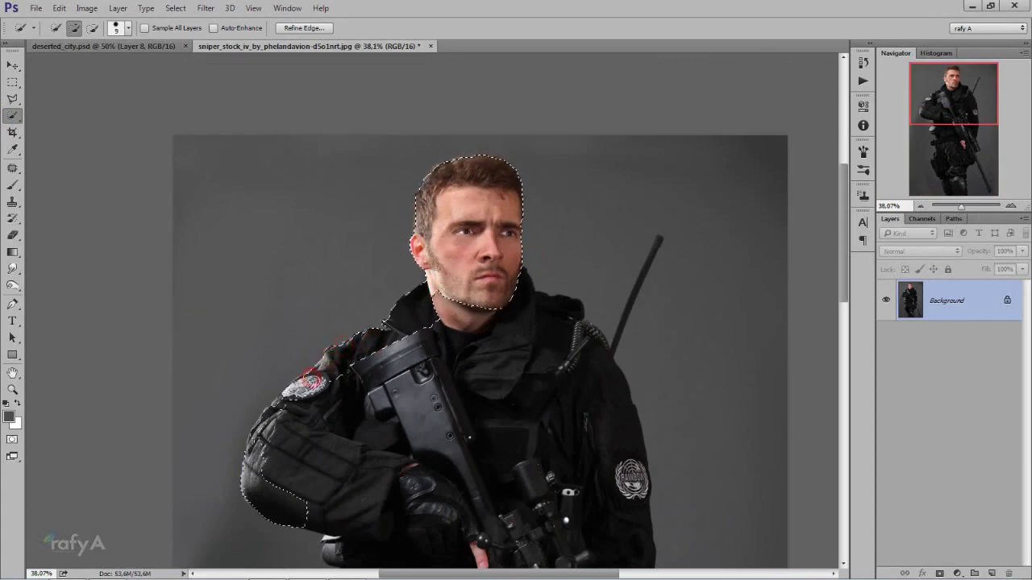
pyautogui.scroll(3, 308, 375)
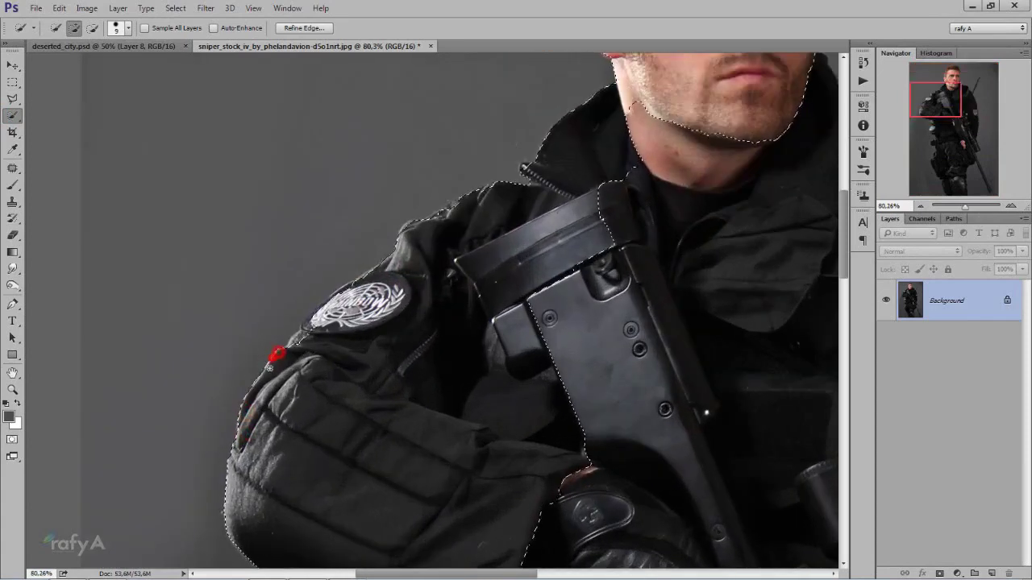
pyautogui.scroll(-3, 314, 314)
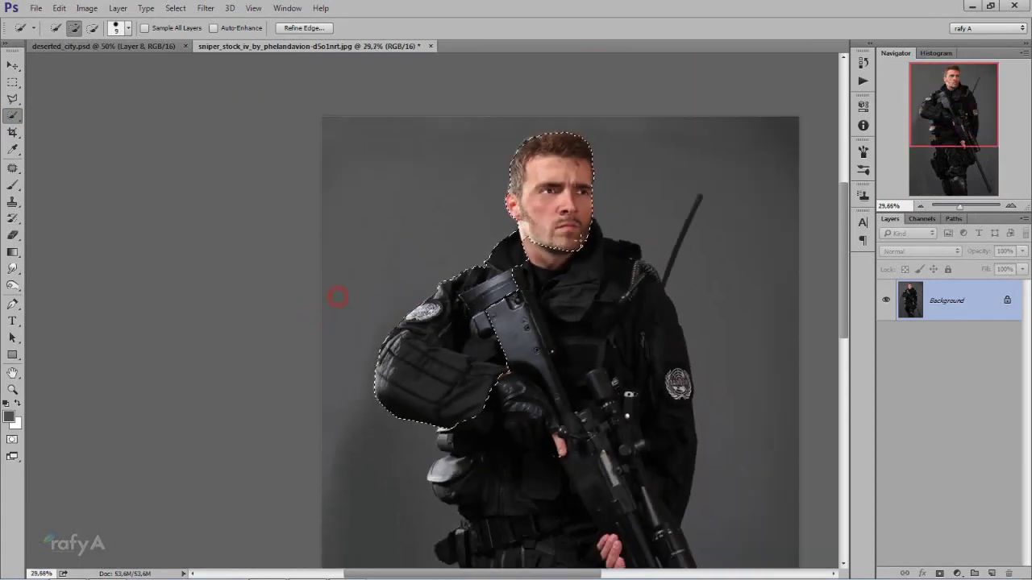
pyautogui.moveTo(516, 387); pyautogui.dragTo(621, 467)
pyautogui.scroll(3, 444, 427)
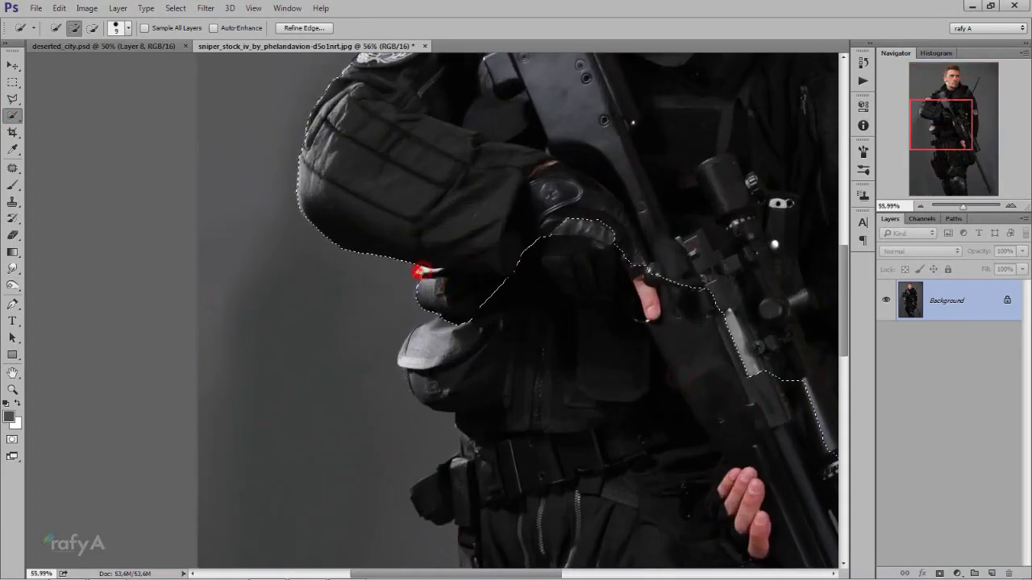
pyautogui.moveTo(420, 272); pyautogui.dragTo(417, 356)
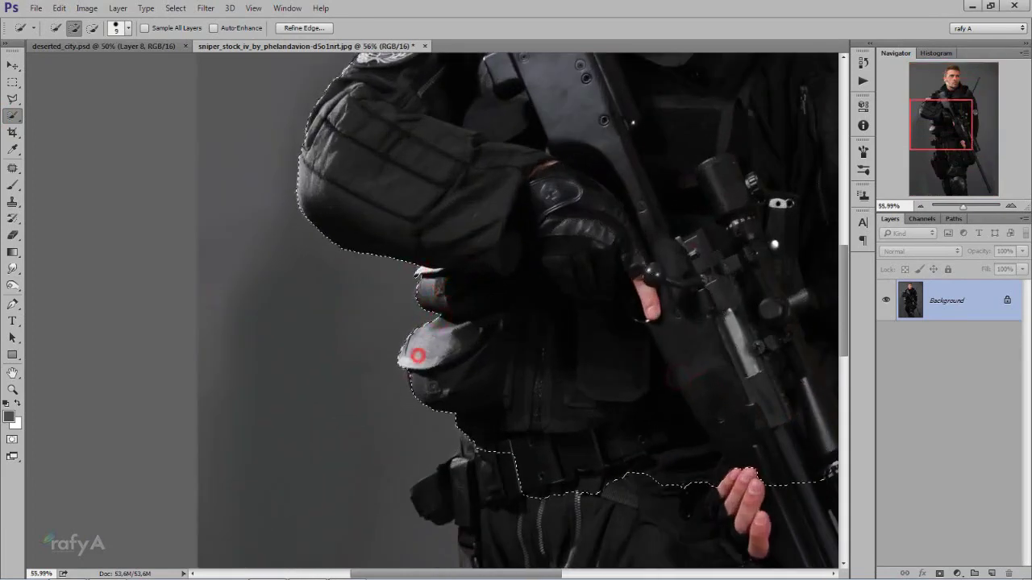
# - Add the holster, legs, knee pad and rifle barrel, then mask out the backdrop
pyautogui.scroll(-2, 407, 368)
pyautogui.moveTo(464, 458)
pyautogui.mouseDown()
pyautogui.moveTo(480, 433)
pyautogui.moveTo(451, 280)
pyautogui.mouseUp()
pyautogui.moveTo(449, 353); pyautogui.dragTo(424, 431)
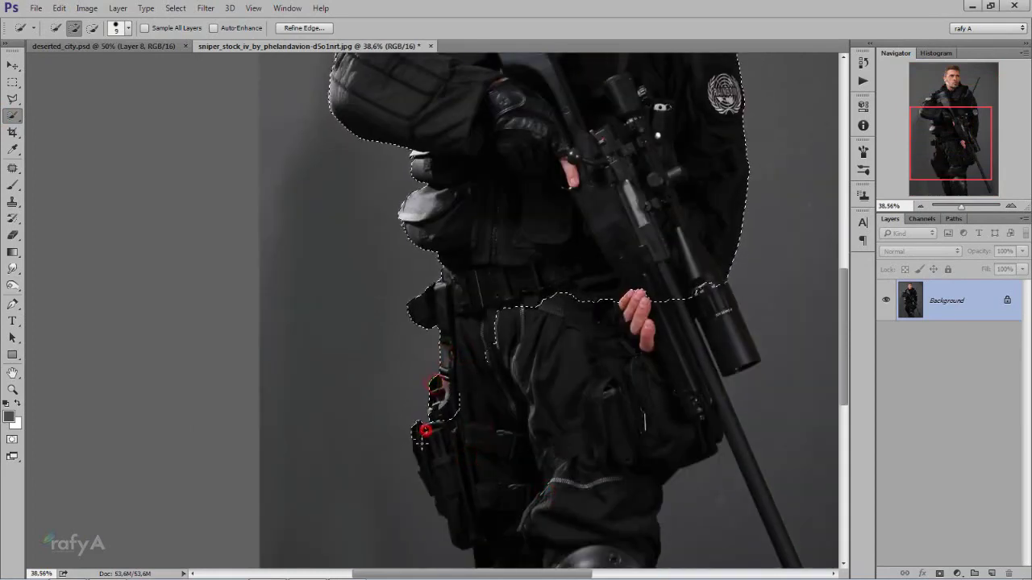
pyautogui.moveTo(541, 481); pyautogui.dragTo(528, 285)
pyautogui.moveTo(685, 282)
pyautogui.mouseDown()
pyautogui.moveTo(528, 280)
pyautogui.moveTo(653, 472)
pyautogui.mouseUp()
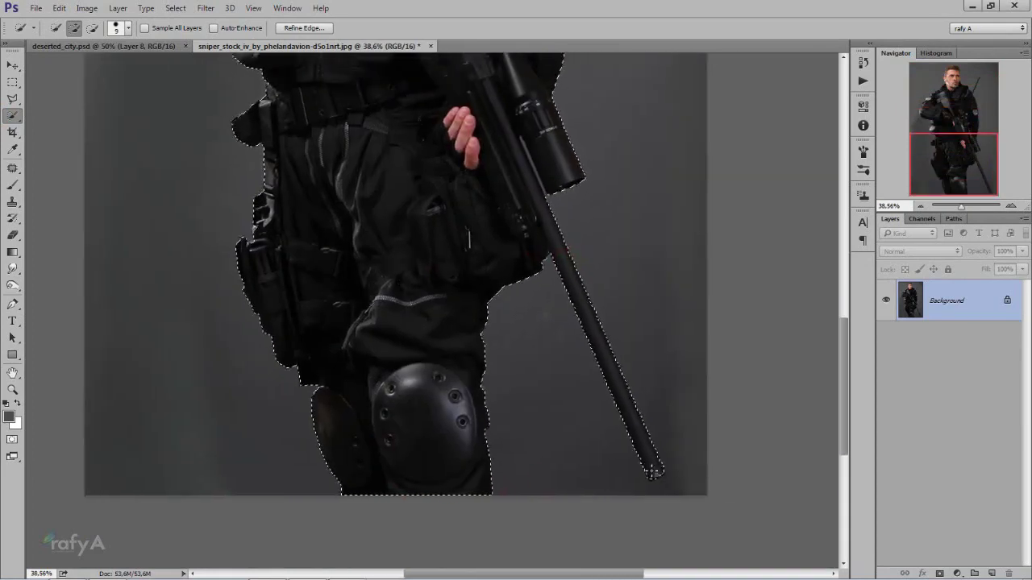
pyautogui.scroll(3, 653, 472)
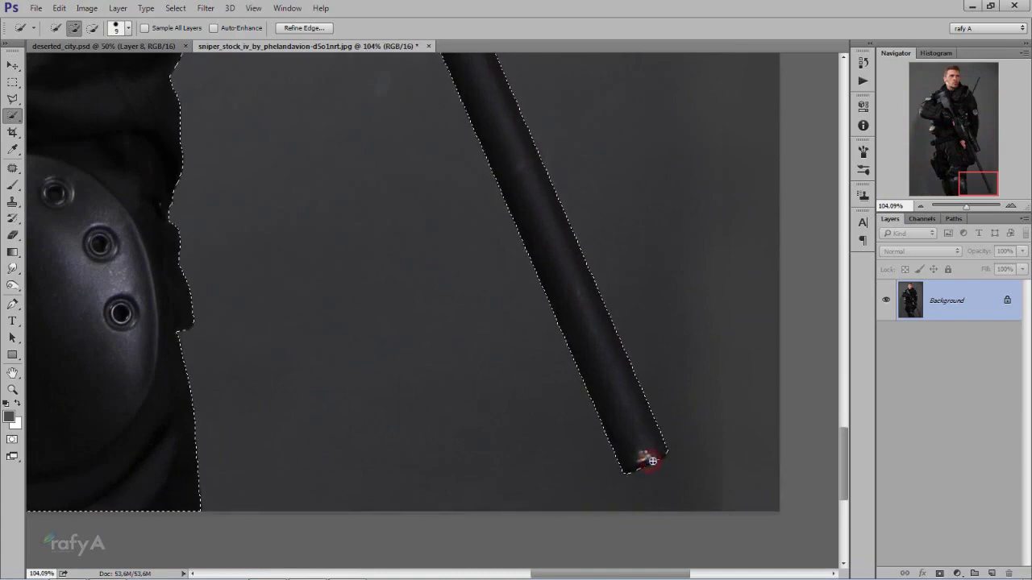
pyautogui.scroll(-2, 651, 461)
pyautogui.scroll(-2, 652, 461)
pyautogui.scroll(-1, 489, 297)
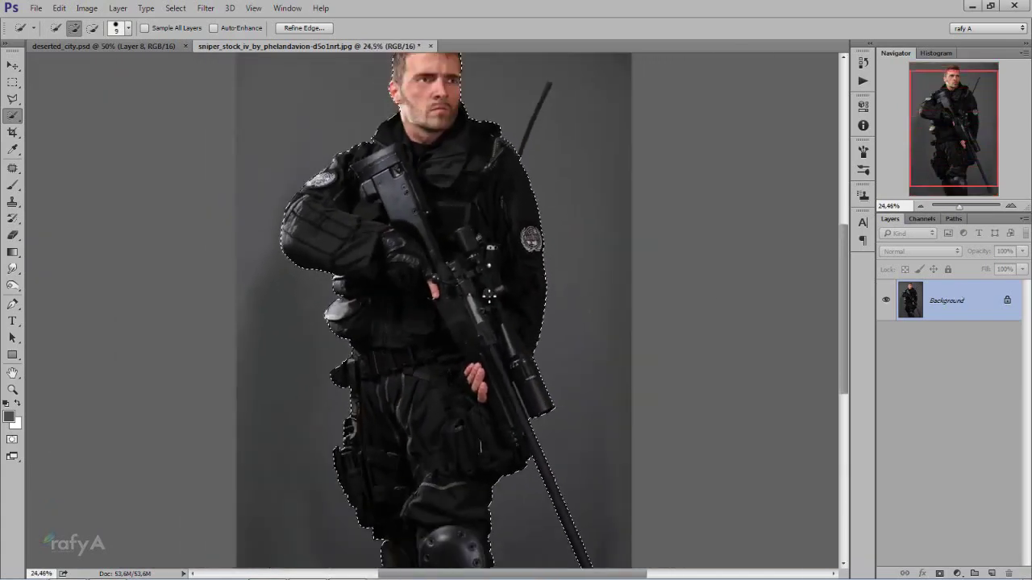
pyautogui.click(939, 573)
# - Open Refine Mask on the soldier's layer mask and frame him in the preview
pyautogui.scroll(1, 594, 291)
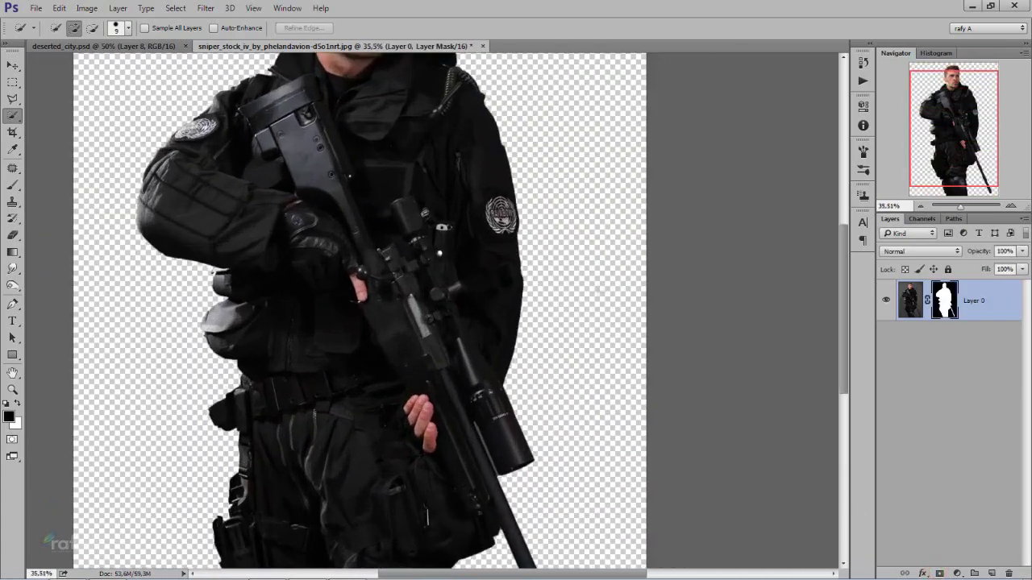
pyautogui.scroll(3, 502, 301)
pyautogui.scroll(2, 502, 301)
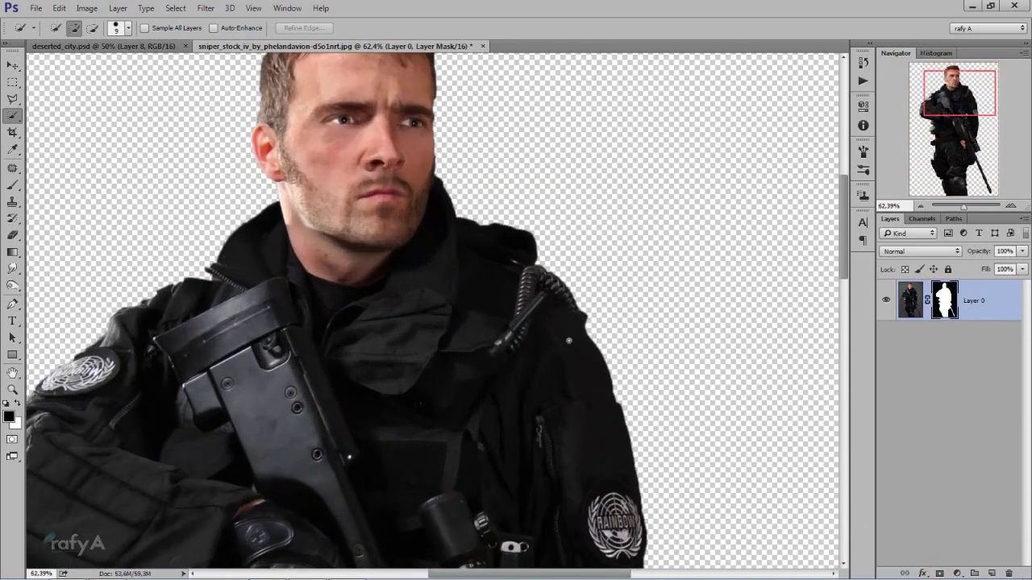
pyautogui.rightClick(954, 297)
pyautogui.click(917, 402)
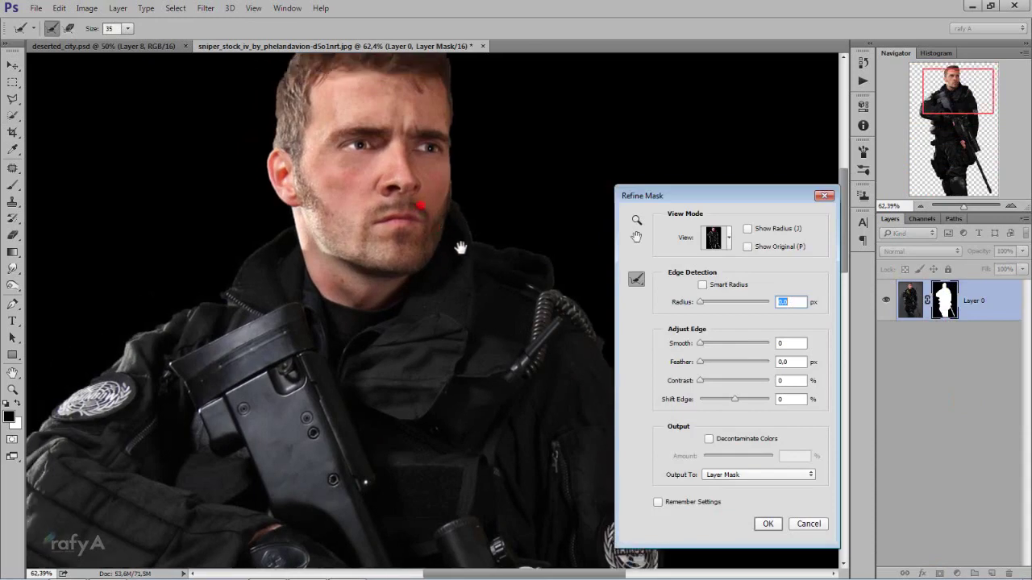
pyautogui.moveTo(513, 245); pyautogui.dragTo(561, 309)
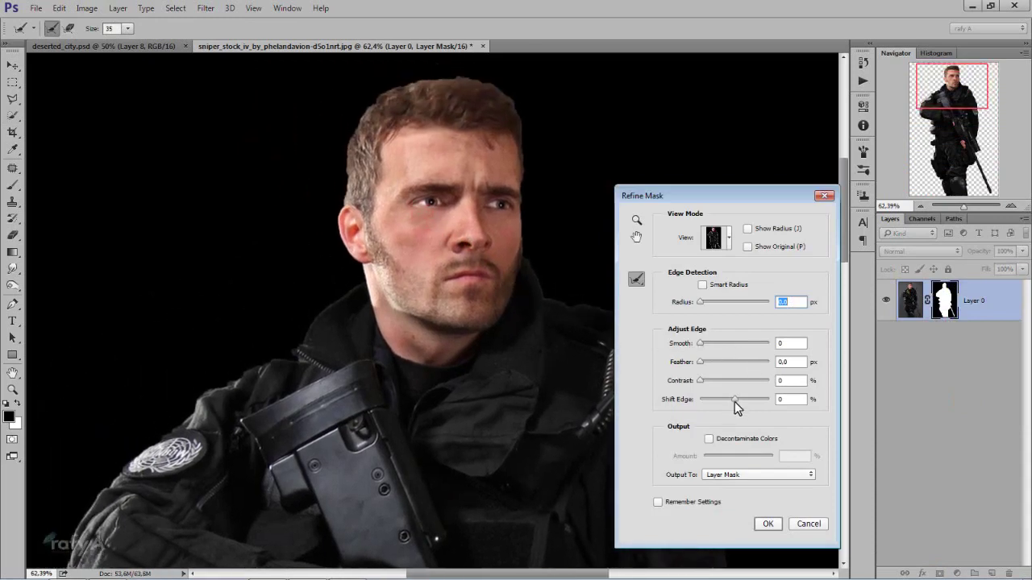
# - Preview the mask On White, set Shift Edge to -31%, and apply it
pyautogui.moveTo(735, 400); pyautogui.dragTo(730, 400)
pyautogui.click(712, 237)
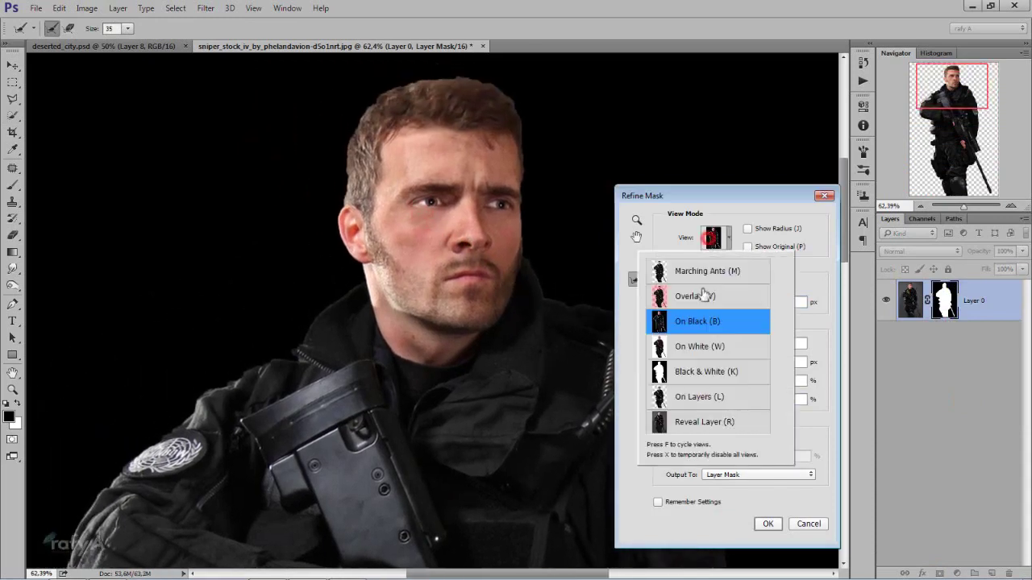
pyautogui.click(701, 350)
pyautogui.click(693, 197)
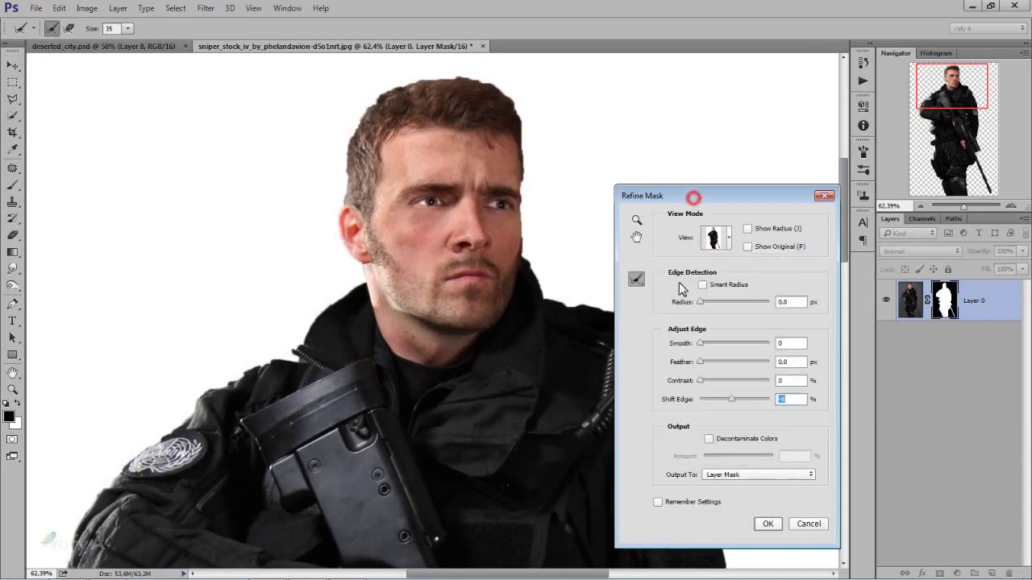
pyautogui.moveTo(707, 397); pyautogui.dragTo(711, 399)
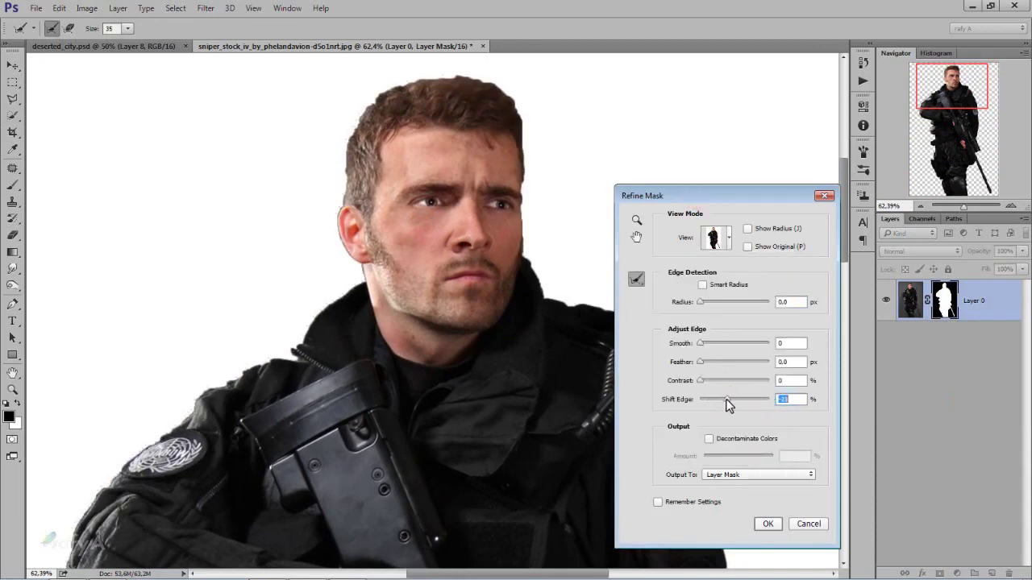
pyautogui.click(700, 343)
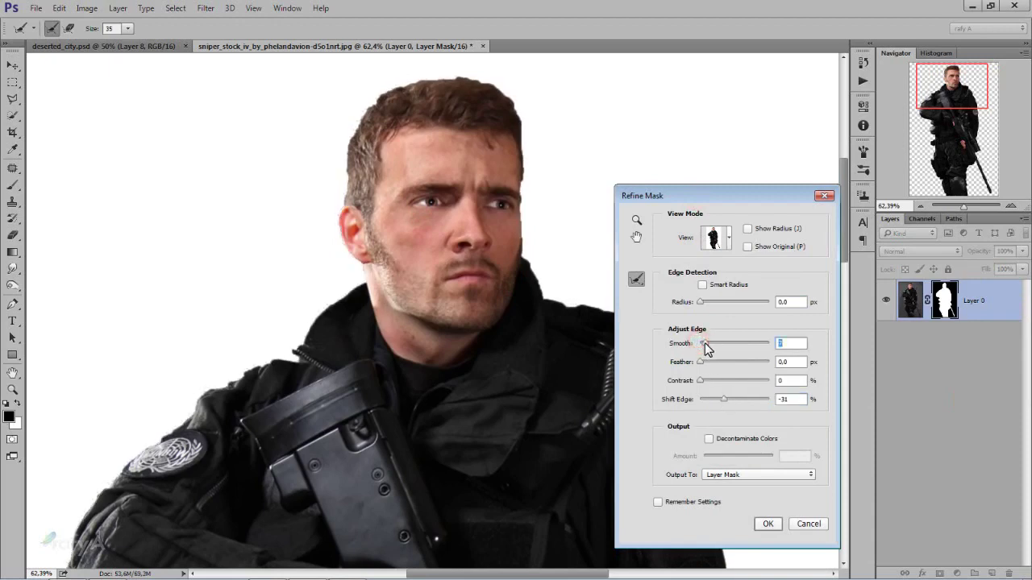
pyautogui.click(768, 523)
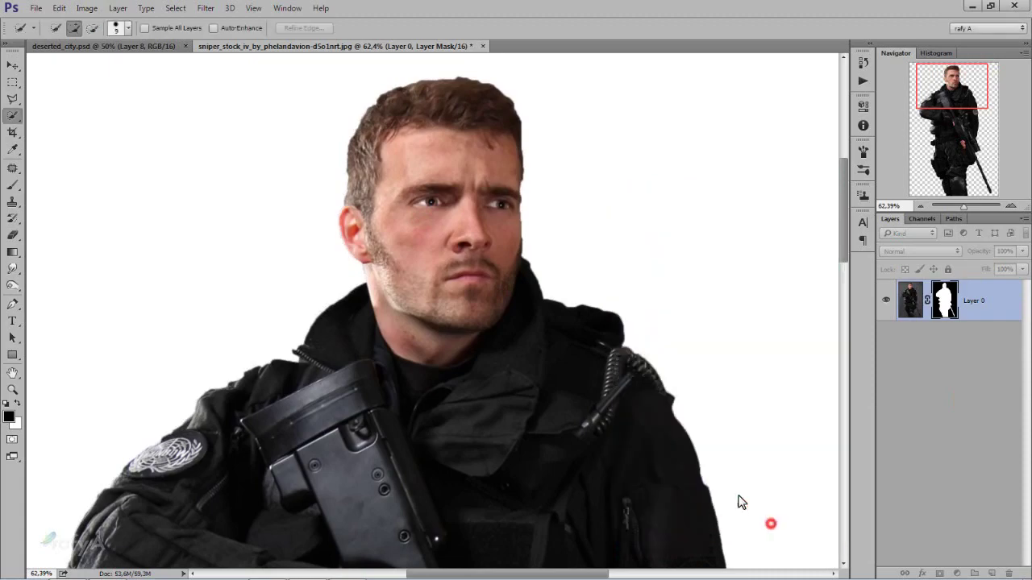
# - Drag the cutout soldier into the burning street document
pyautogui.hotkey('ctrl', '0')
pyautogui.press('v')
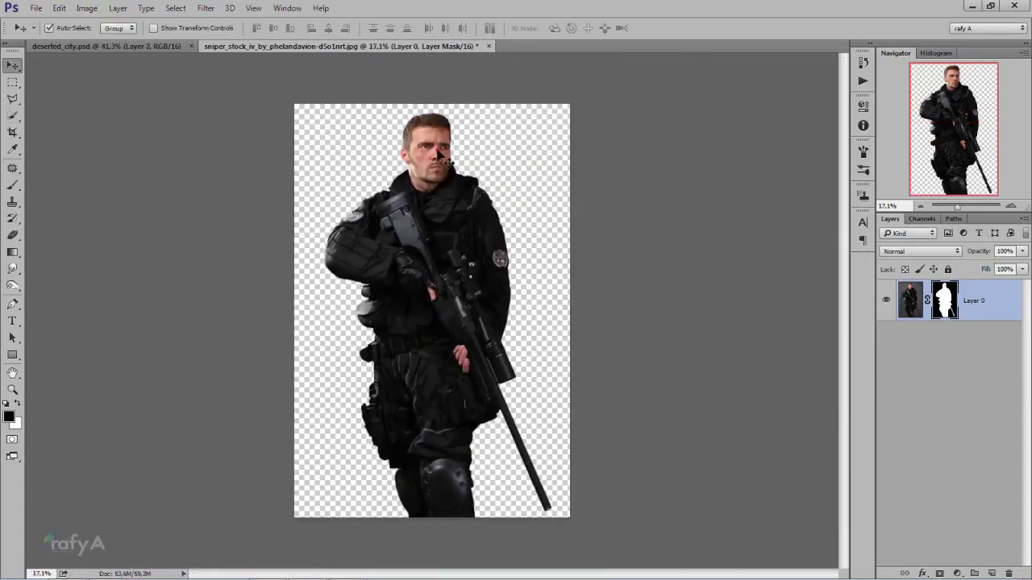
pyautogui.moveTo(436, 149)
pyautogui.mouseDown()
pyautogui.moveTo(268, 95)
pyautogui.moveTo(446, 192)
pyautogui.mouseUp()
pyautogui.scroll(-2, 445, 193)
pyautogui.scroll(1, 435, 282)
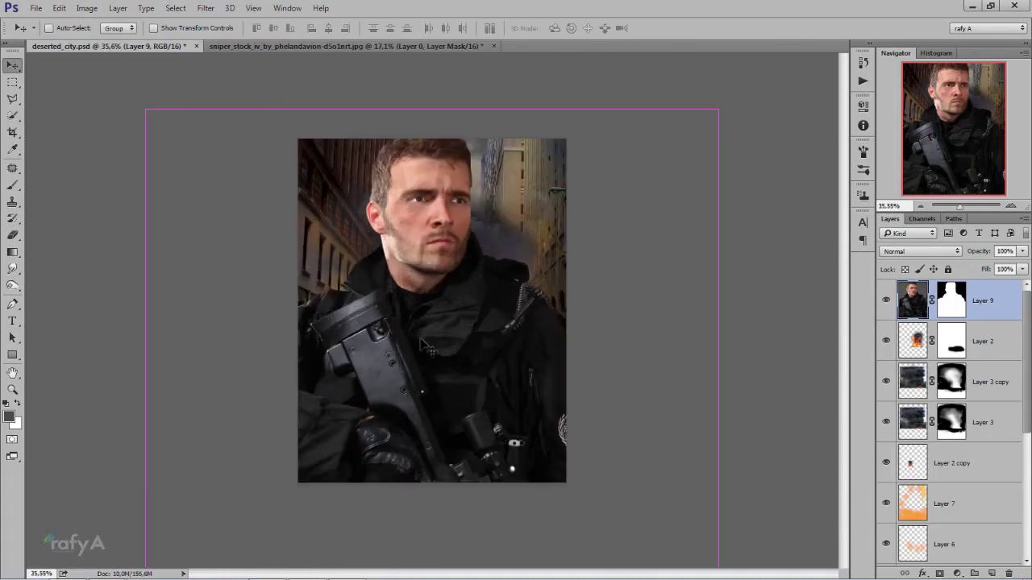
# - Do a first scale and raise of the soldier, confirming at about 39%
pyautogui.hotkey('ctrl', 't')
pyautogui.scroll(-1, 452, 387)
pyautogui.scroll(-3, 483, 443)
pyautogui.scroll(-1, 517, 491)
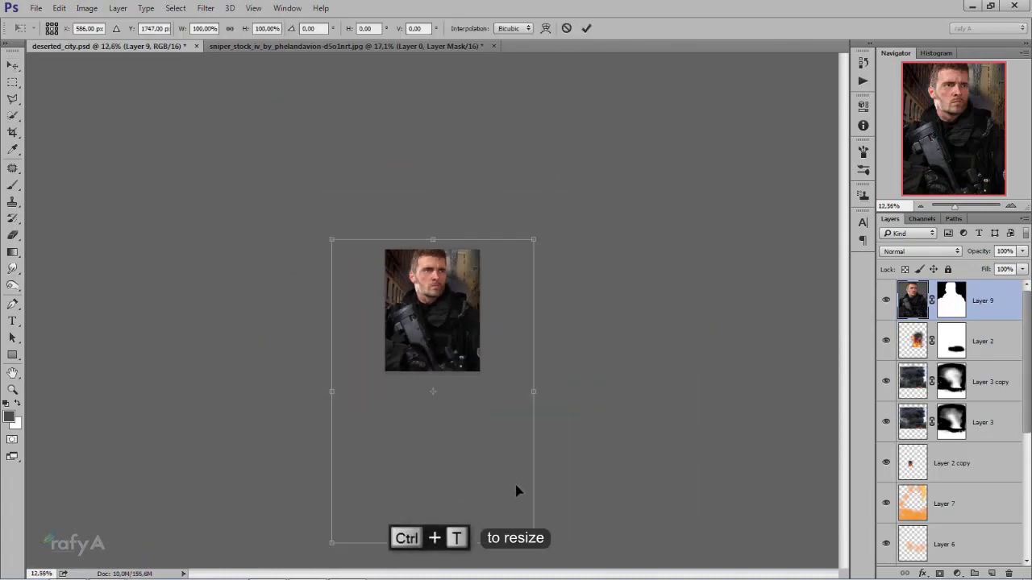
pyautogui.moveTo(536, 548)
pyautogui.mouseDown()
pyautogui.moveTo(456, 440)
pyautogui.moveTo(434, 330)
pyautogui.mouseUp()
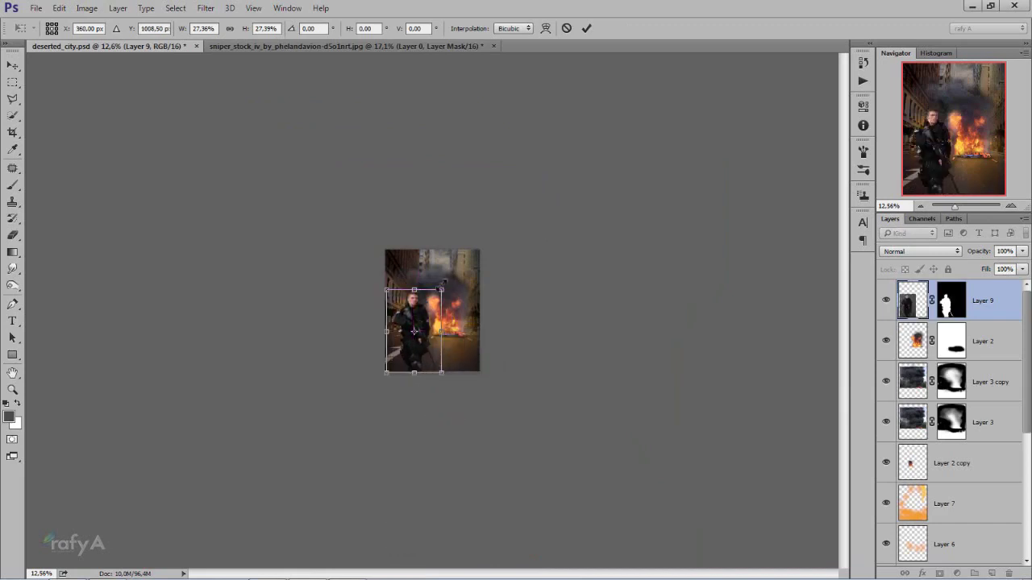
pyautogui.moveTo(443, 287)
pyautogui.mouseDown()
pyautogui.moveTo(460, 257)
pyautogui.moveTo(433, 290)
pyautogui.mouseUp()
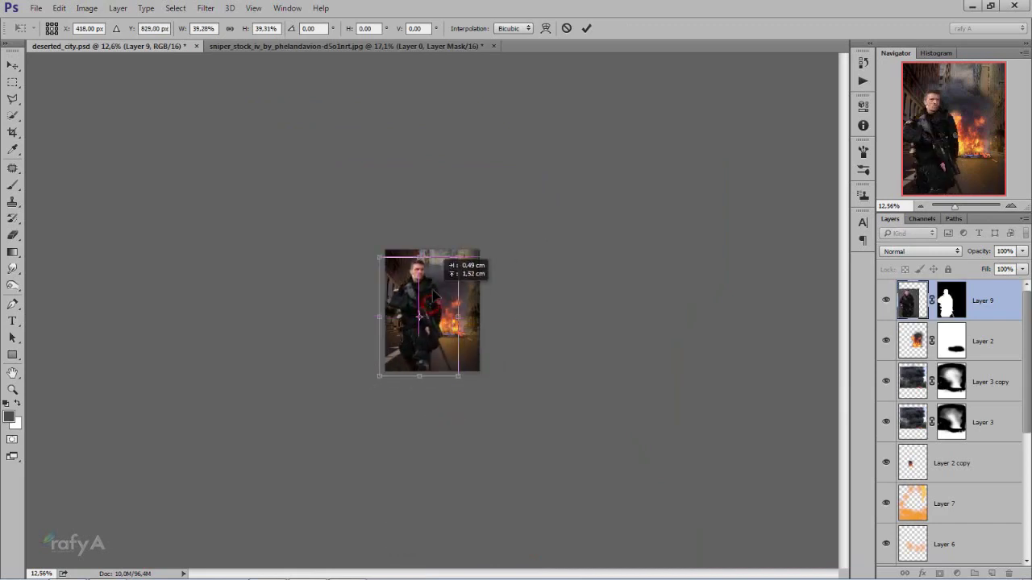
pyautogui.press('Return')
pyautogui.scroll(5, 462, 347)
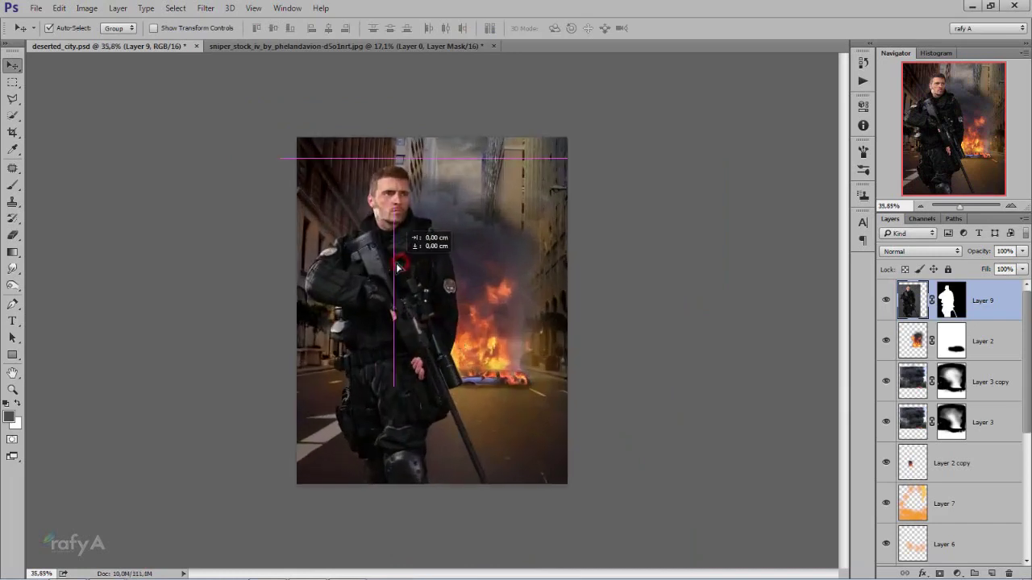
# - Scale the soldier to about 90%, nudge him slightly left, and commit
pyautogui.hotkey('ctrl', 't')
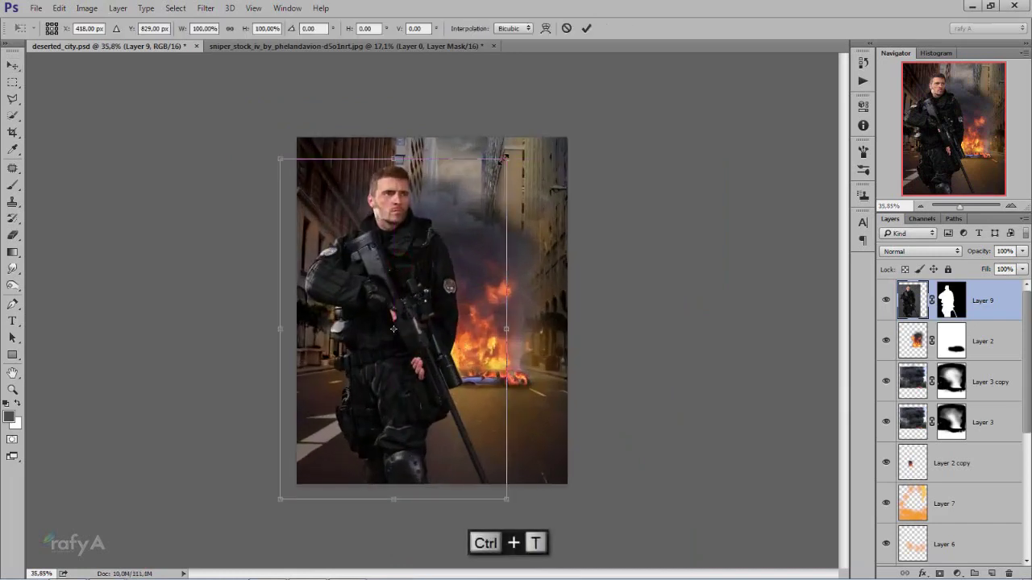
pyautogui.moveTo(494, 164); pyautogui.dragTo(494, 175)
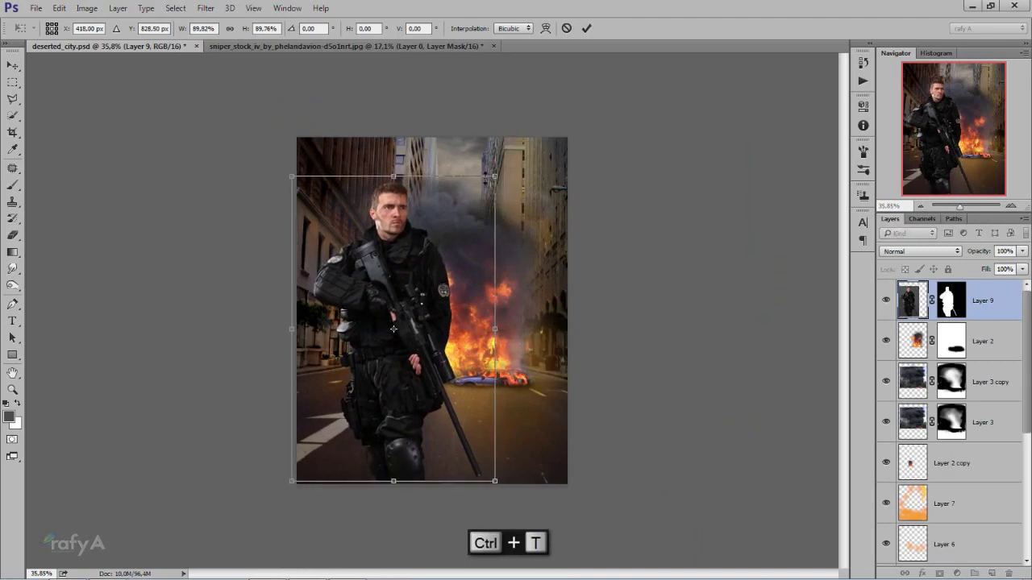
pyautogui.moveTo(438, 258); pyautogui.dragTo(431, 242)
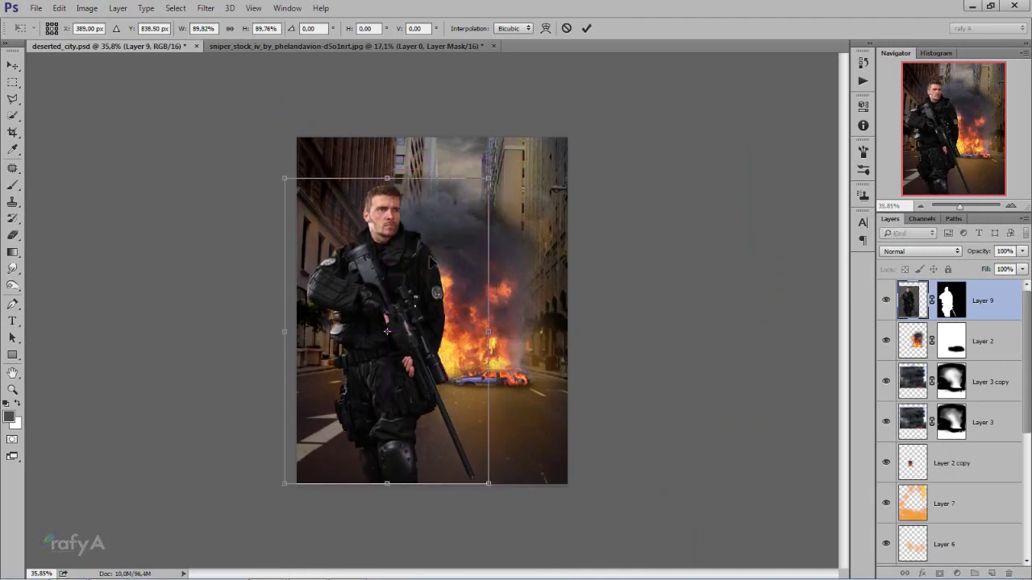
pyautogui.click(588, 29)
pyautogui.scroll(2, 391, 358)
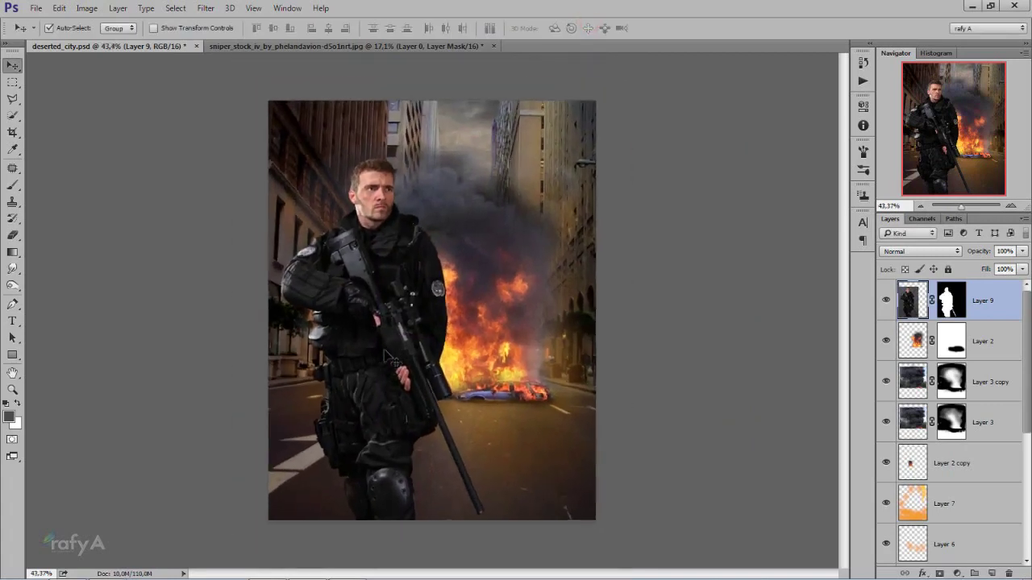
# - Add a Color Balance layer clipped to Layer 9, with midtones red +16 and blue +17
pyautogui.click(957, 572)
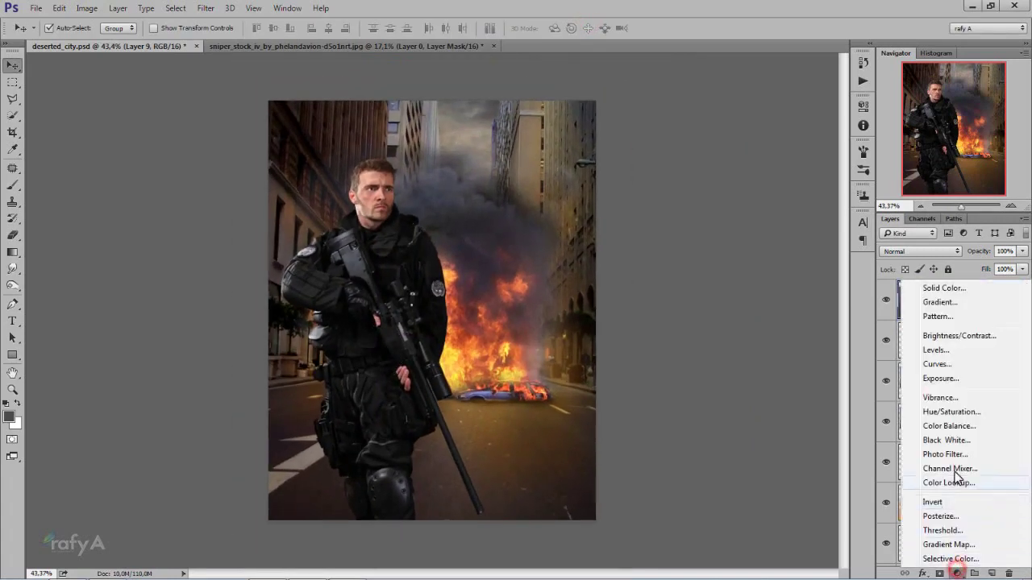
pyautogui.click(948, 425)
pyautogui.click(746, 316)
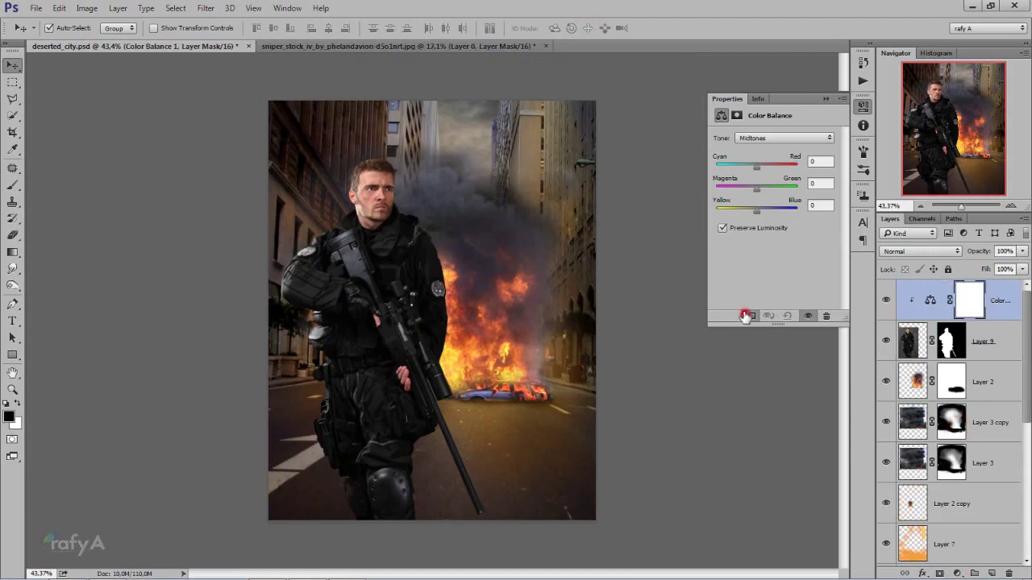
pyautogui.moveTo(756, 168); pyautogui.dragTo(762, 166)
pyautogui.moveTo(756, 210); pyautogui.dragTo(751, 212)
pyautogui.moveTo(757, 190); pyautogui.dragTo(752, 192)
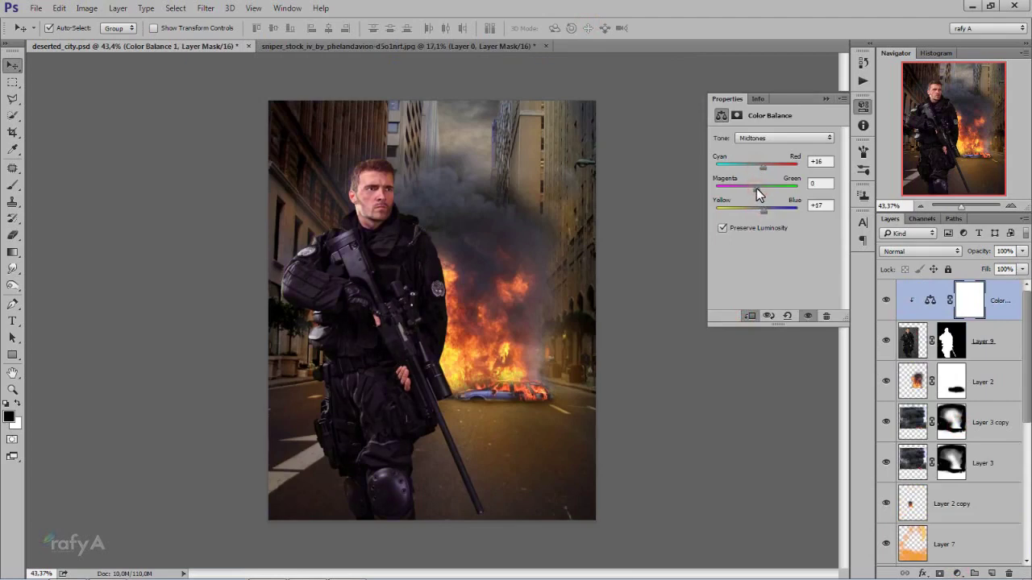
# - Toggle the Color Balance layer off and on to compare before and after
pyautogui.click(824, 97)
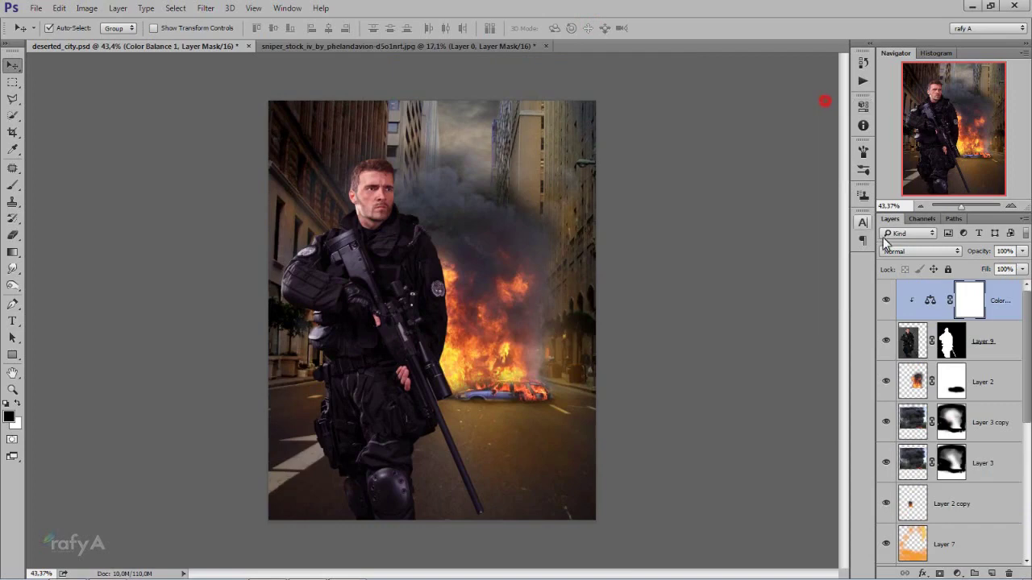
pyautogui.click(886, 300)
pyautogui.click(886, 300)
pyautogui.scroll(-3, 473, 262)
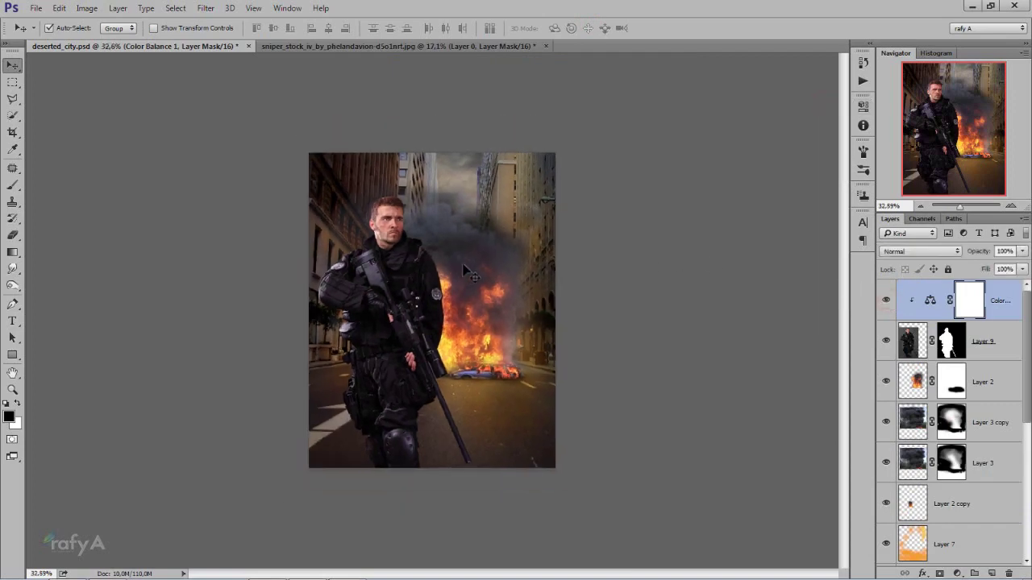
pyautogui.scroll(2, 465, 270)
pyautogui.scroll(2, 466, 270)
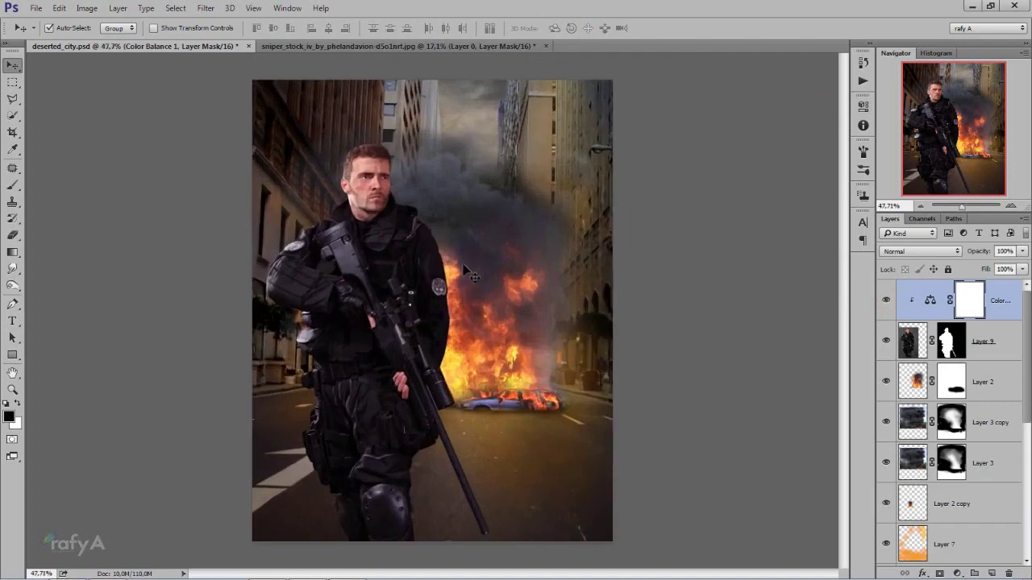
pyautogui.scroll(1, 465, 270)
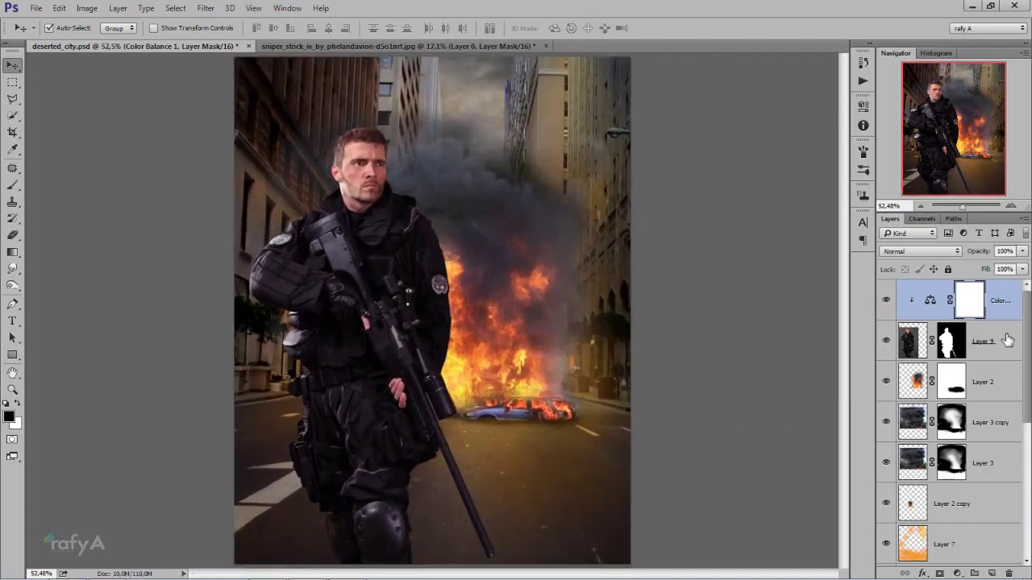
# - Add an Inner Shadow effect to Layer 9 in Layer Style
pyautogui.click(1007, 340)
pyautogui.doubleClick(989, 347)
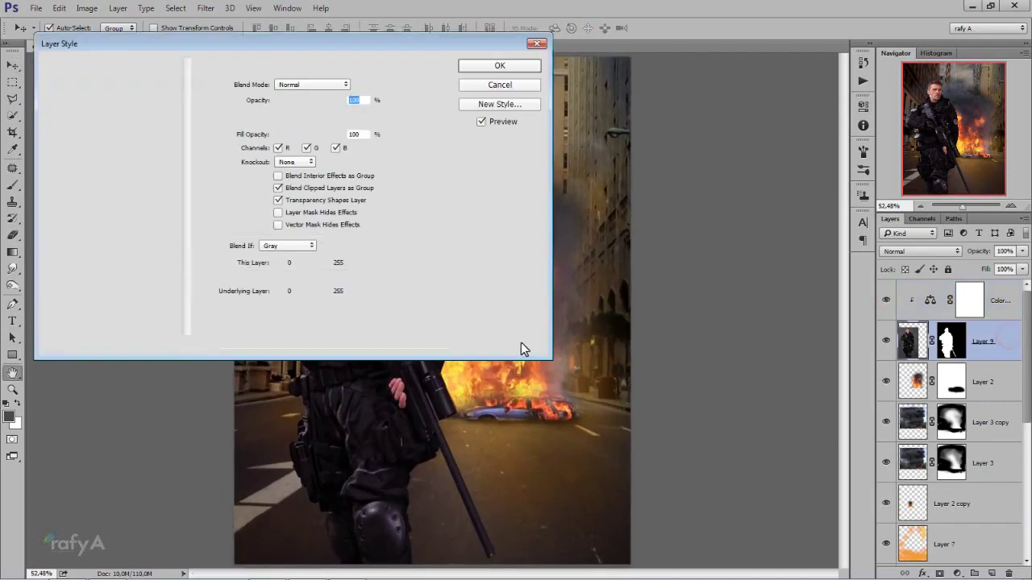
pyautogui.moveTo(385, 47); pyautogui.dragTo(835, 187)
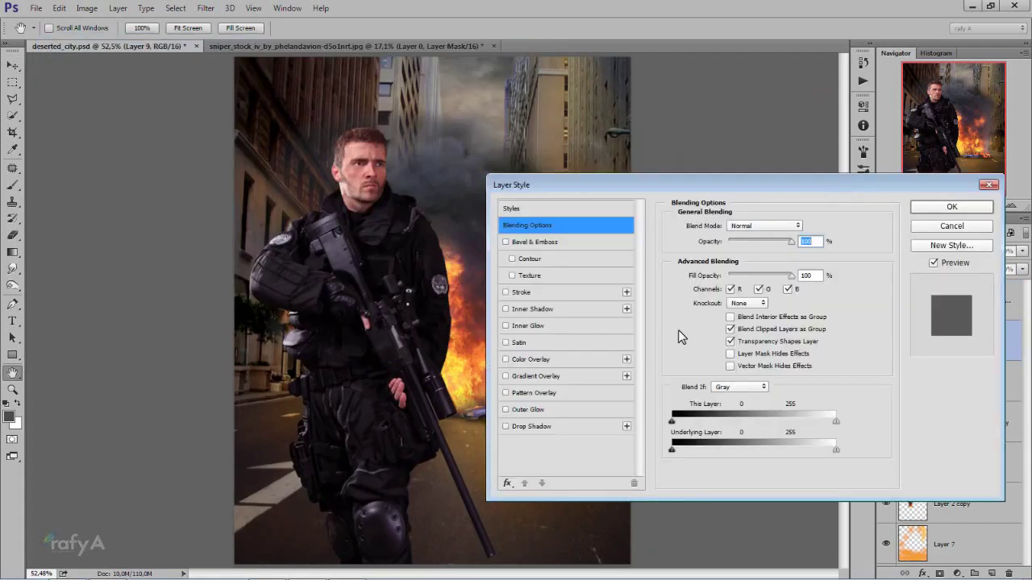
pyautogui.click(528, 310)
pyautogui.moveTo(733, 185); pyautogui.dragTo(769, 211)
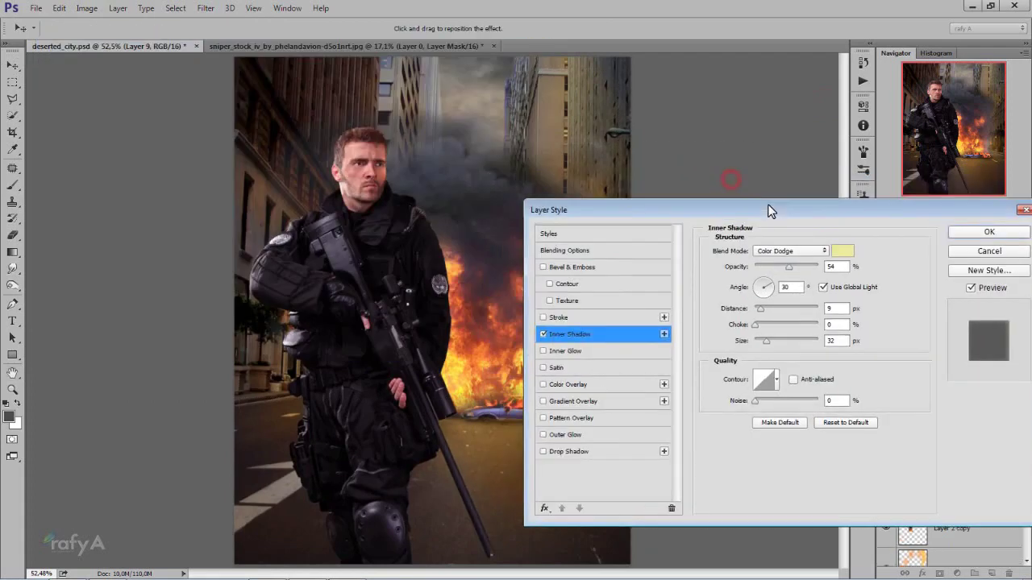
# - Make the Inner Shadow Color Dodge with a bright yellow sampled from the fire
pyautogui.click(791, 250)
pyautogui.click(795, 344)
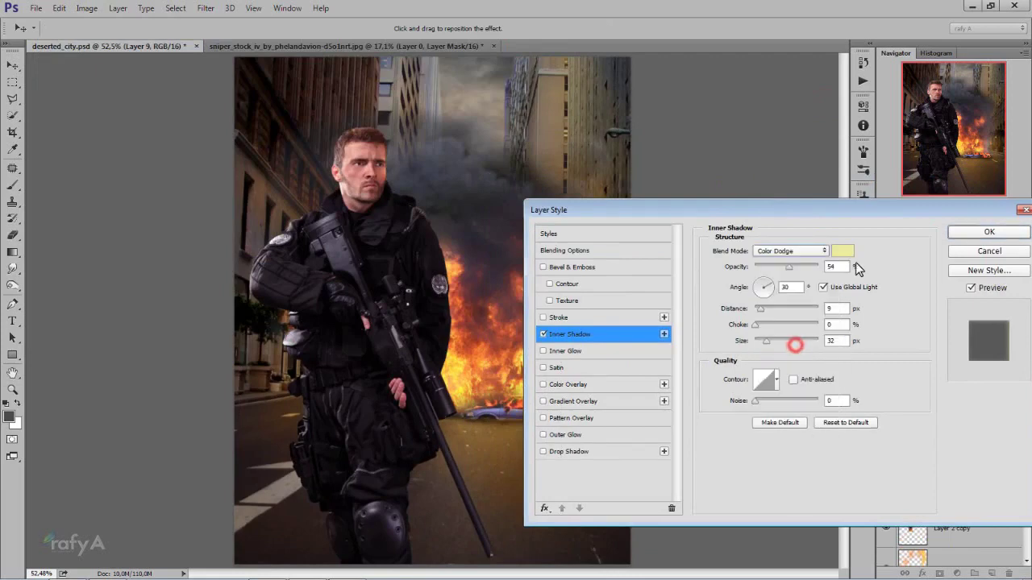
pyautogui.click(842, 251)
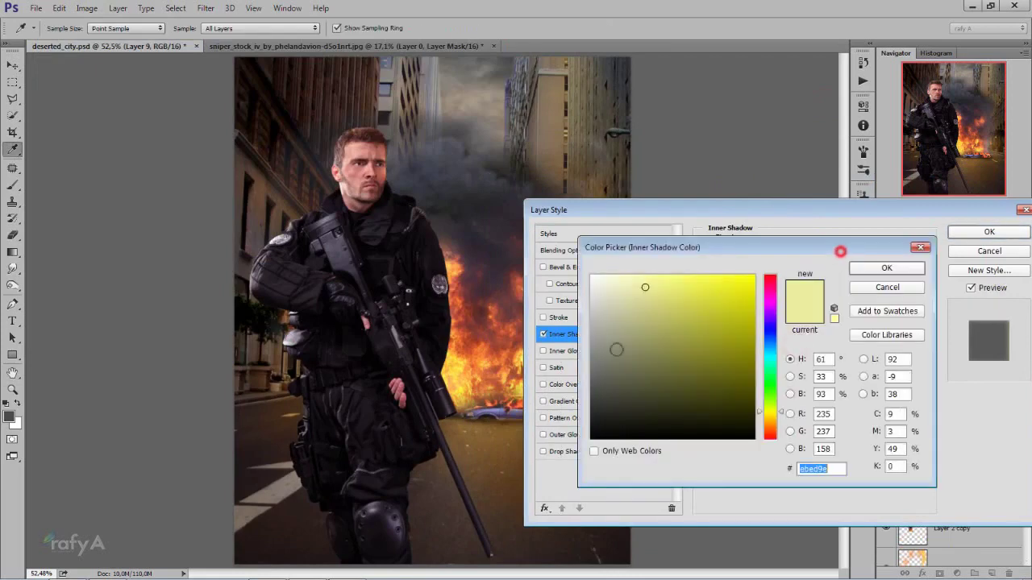
pyautogui.click(472, 364)
pyautogui.click(460, 369)
pyautogui.click(873, 271)
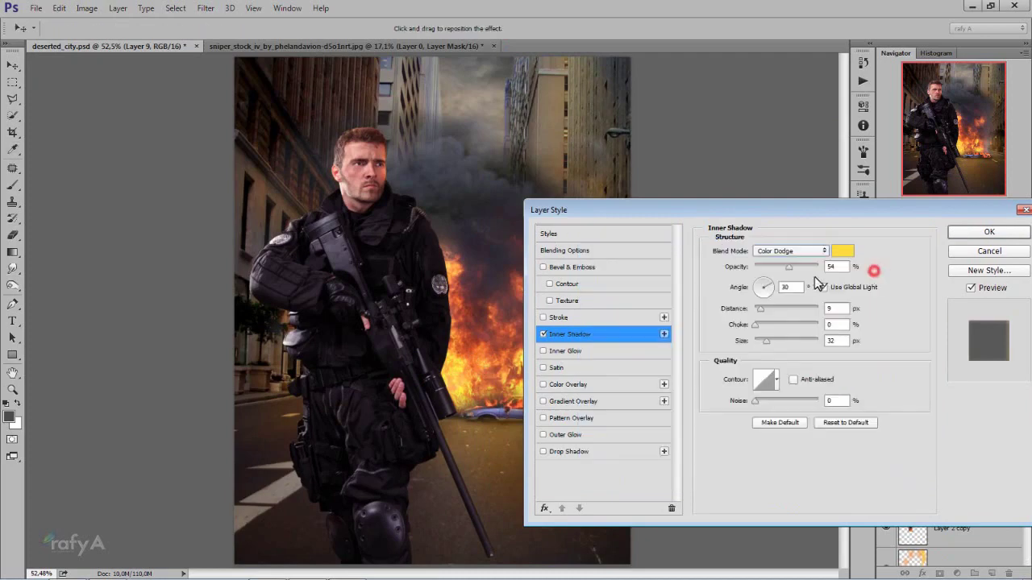
# - Set the Inner Shadow to about 75 opacity, angle 12°, distance 40 px, size 43 px
pyautogui.moveTo(790, 267); pyautogui.dragTo(803, 269)
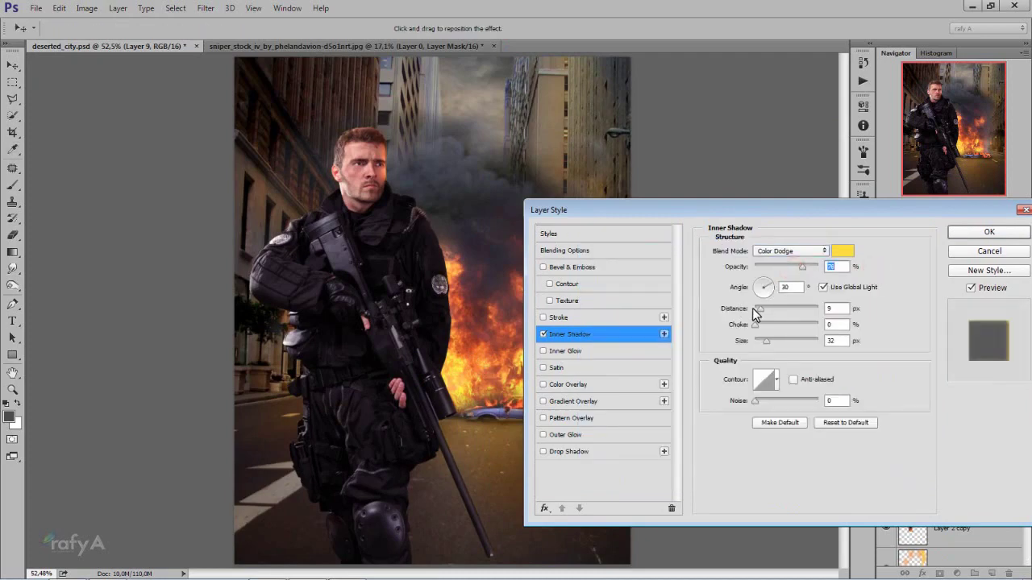
pyautogui.moveTo(754, 309); pyautogui.dragTo(762, 308)
pyautogui.moveTo(762, 343); pyautogui.dragTo(762, 340)
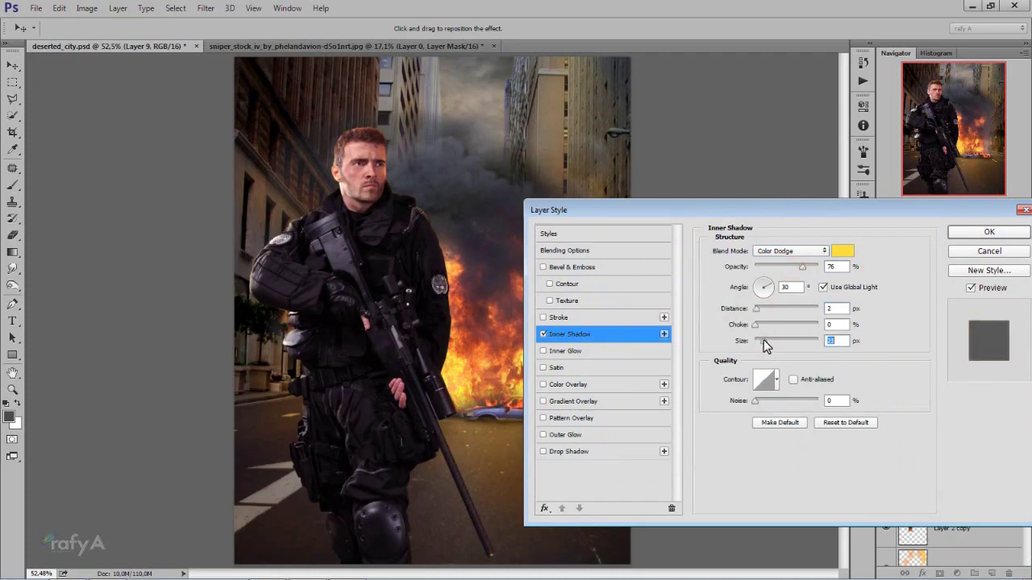
pyautogui.moveTo(769, 291); pyautogui.dragTo(774, 290)
pyautogui.moveTo(762, 340)
pyautogui.mouseDown()
pyautogui.moveTo(772, 342)
pyautogui.moveTo(781, 311)
pyautogui.mouseUp()
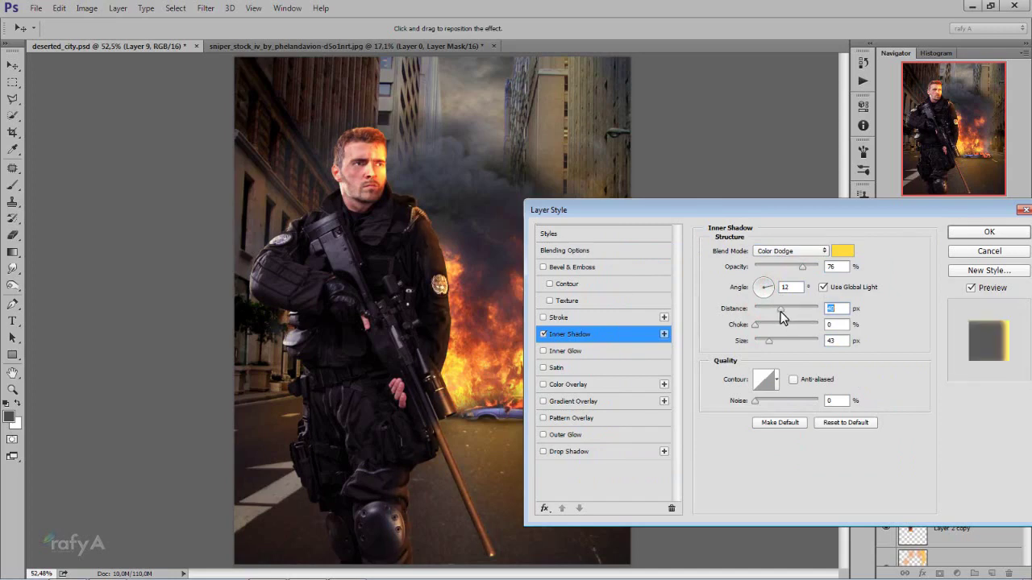
pyautogui.moveTo(809, 271); pyautogui.dragTo(812, 271)
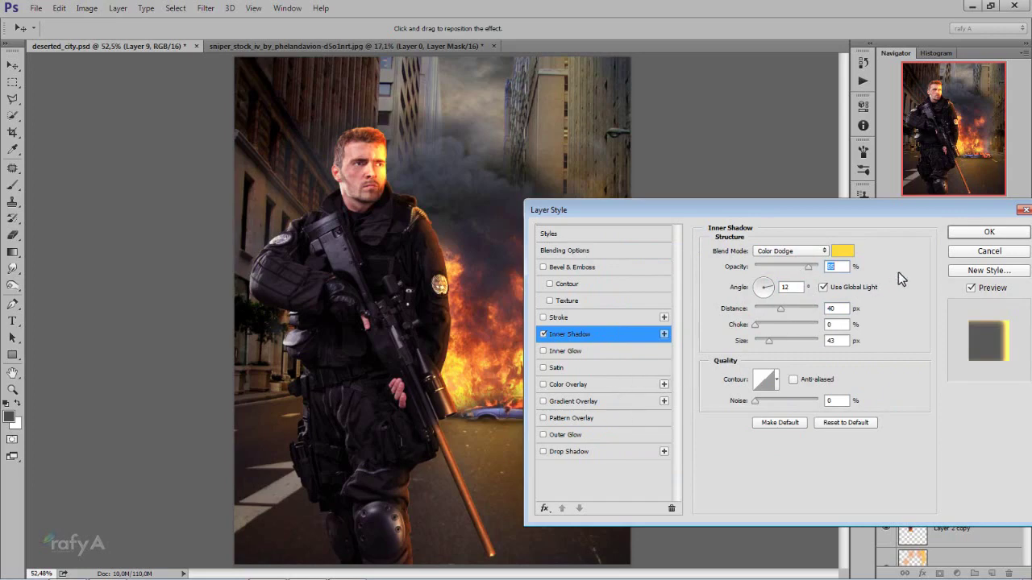
# - Apply the style and convert Layer 9's Inner Shadow into its own clipped layer
pyautogui.click(962, 240)
pyautogui.scroll(-2, 529, 292)
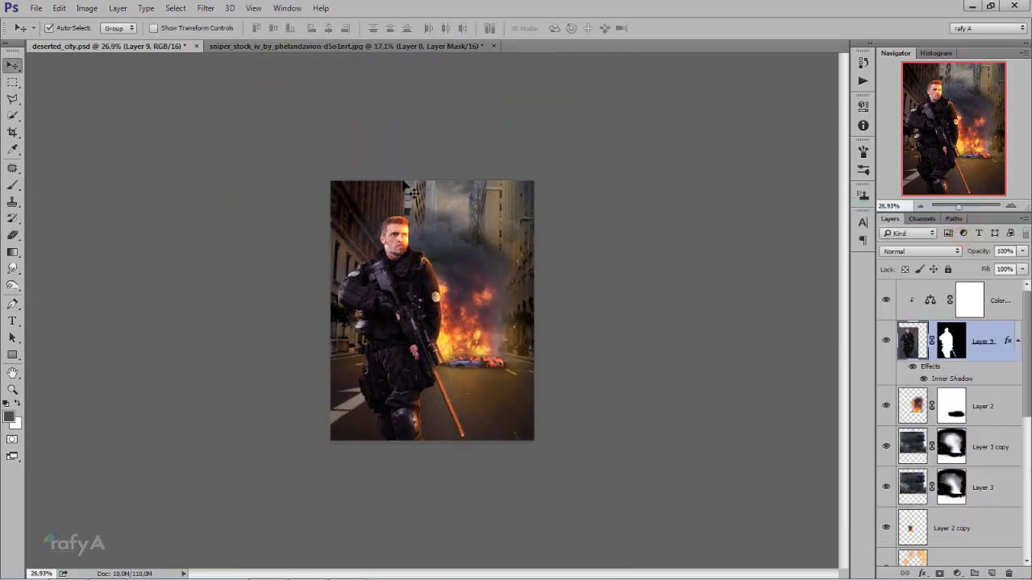
pyautogui.scroll(2, 409, 189)
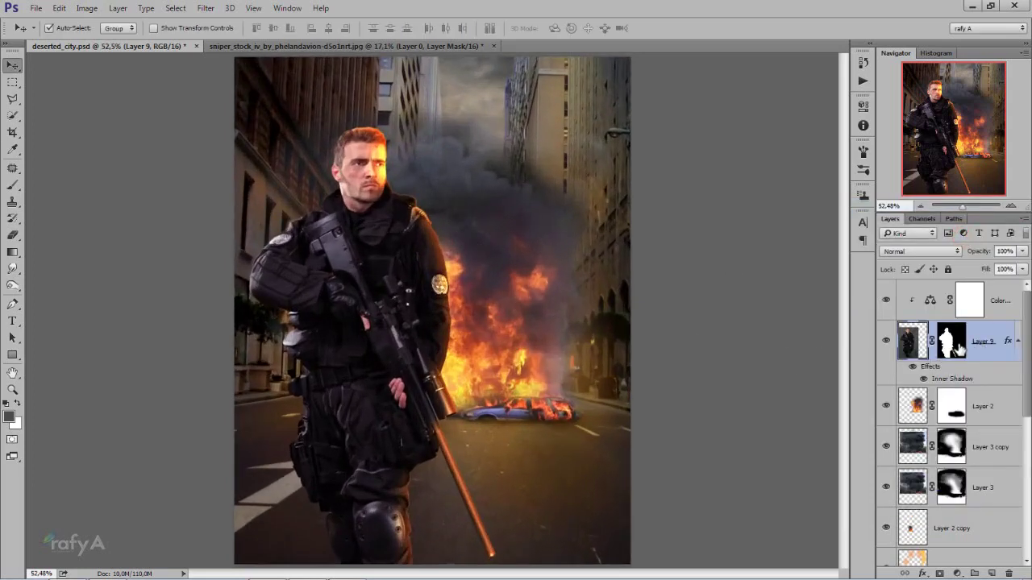
pyautogui.rightClick(1018, 345)
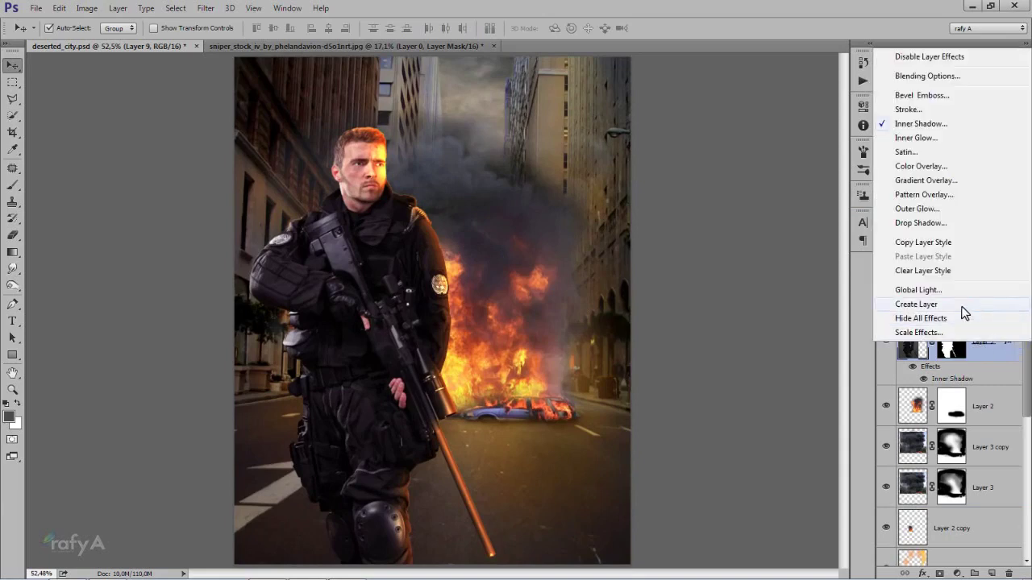
pyautogui.click(962, 311)
pyautogui.click(477, 228)
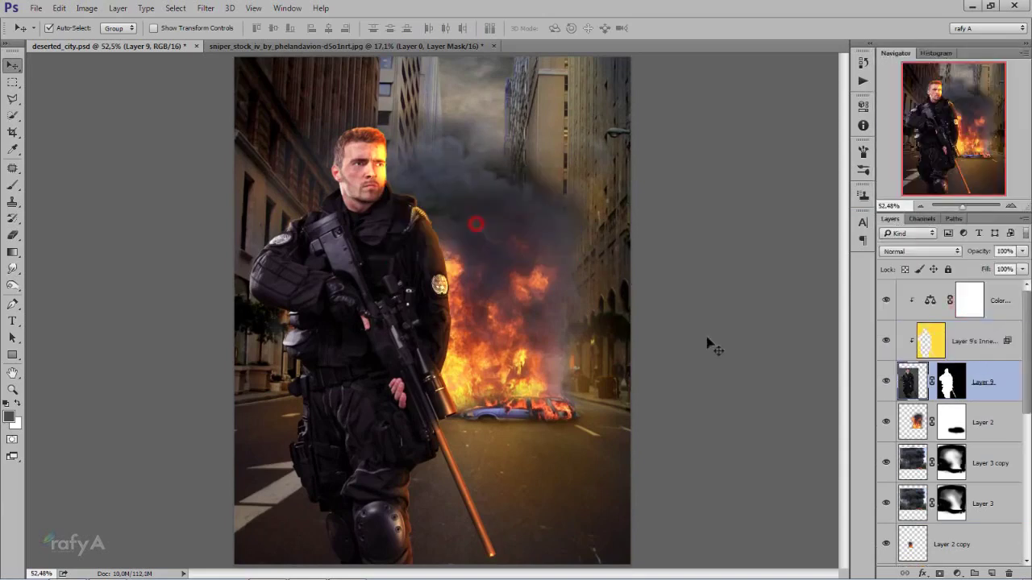
pyautogui.click(967, 338)
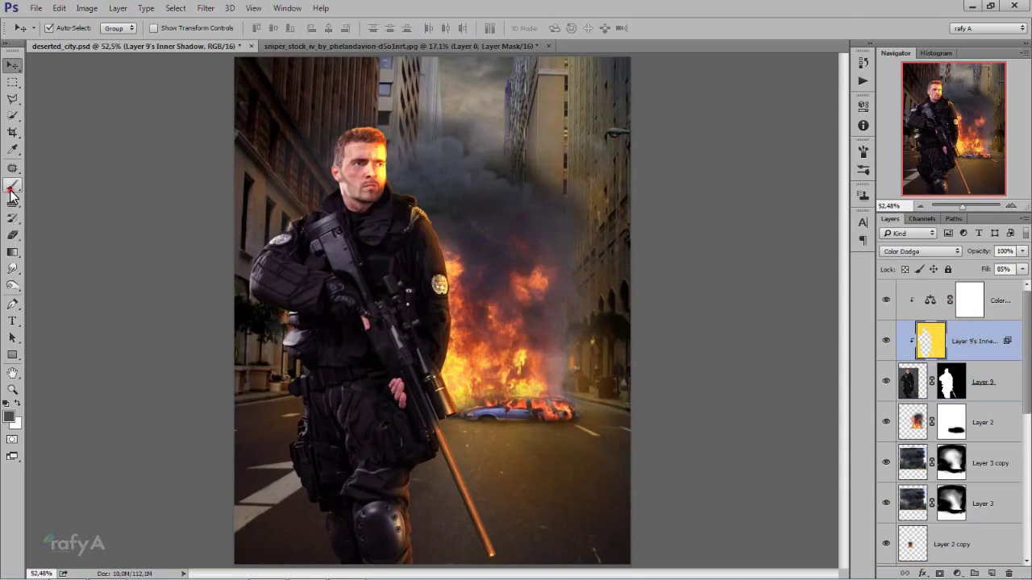
# - Mask the Inner Shadow layer and brush the orange glow off the soldier's face
pyautogui.click(13, 186)
pyautogui.click(940, 573)
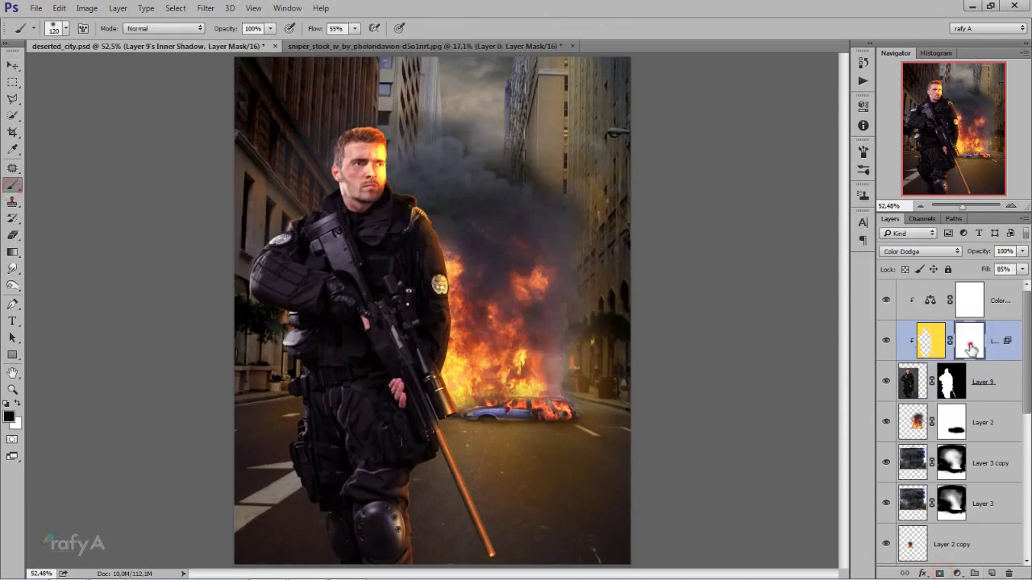
pyautogui.scroll(5, 313, 276)
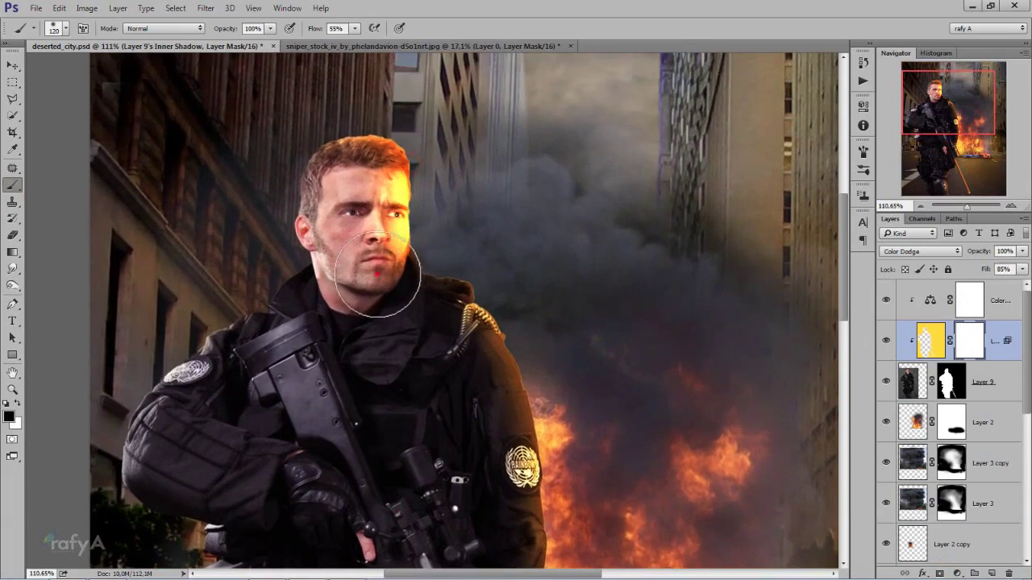
pyautogui.moveTo(377, 274)
pyautogui.mouseDown()
pyautogui.moveTo(351, 157)
pyautogui.moveTo(362, 295)
pyautogui.moveTo(379, 258)
pyautogui.mouseUp()
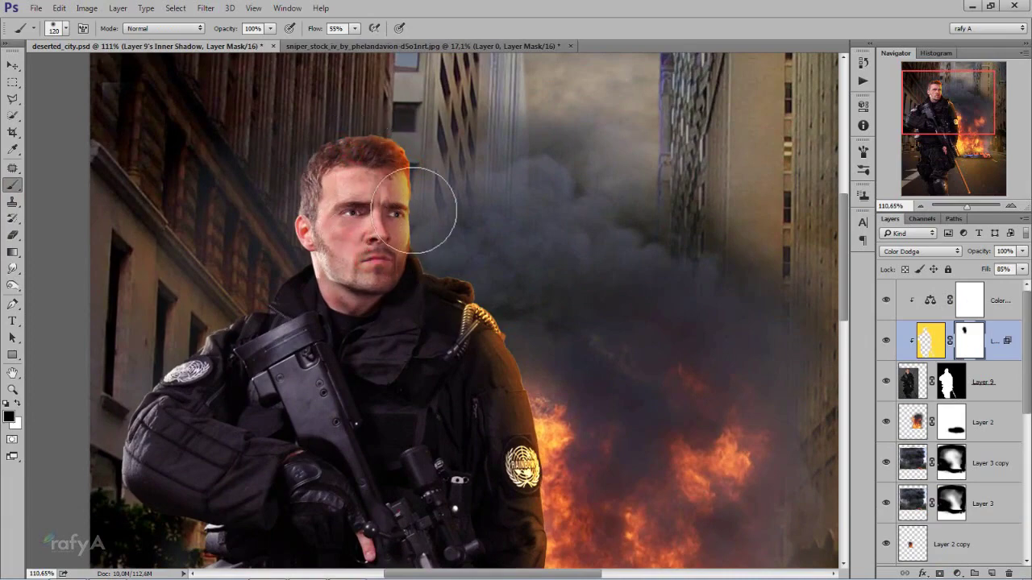
pyautogui.scroll(-2, 438, 202)
pyautogui.scroll(-1, 459, 233)
pyautogui.scroll(2, 424, 173)
pyautogui.scroll(1, 408, 159)
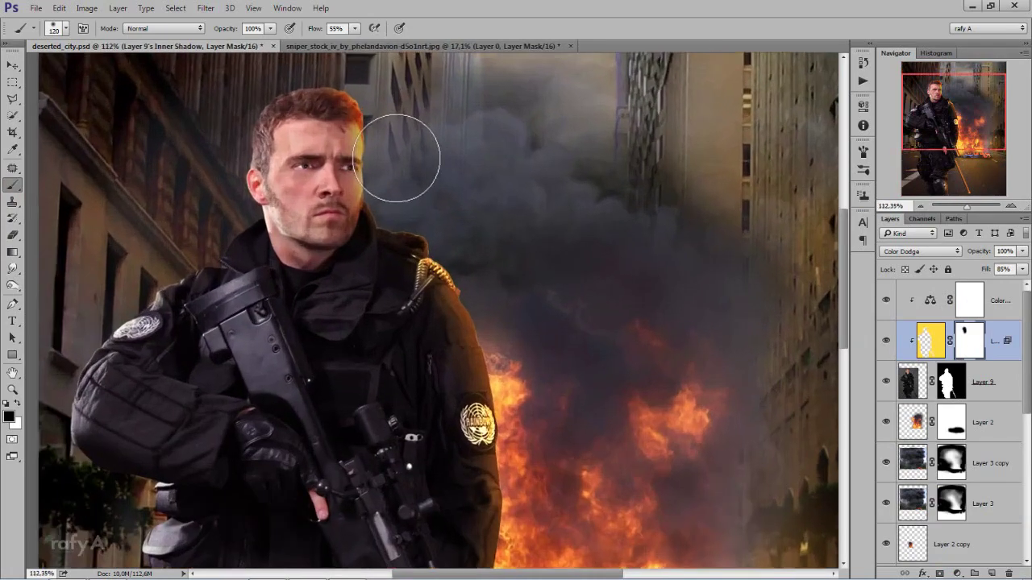
pyautogui.scroll(1, 401, 152)
pyautogui.moveTo(424, 186); pyautogui.dragTo(315, 218)
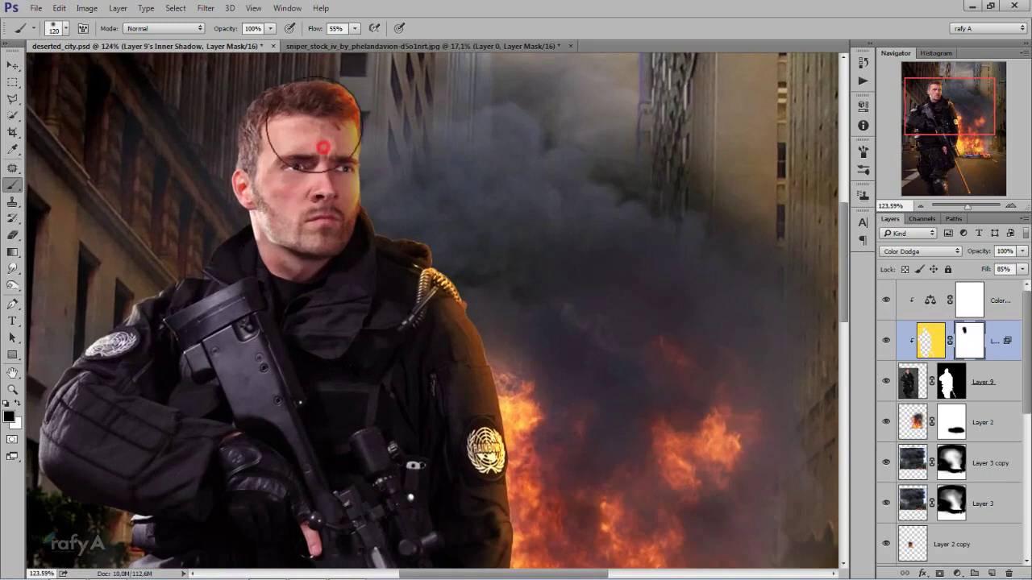
# - Paint out the glowing red spot on the soldier's jacket
pyautogui.moveTo(392, 312); pyautogui.dragTo(410, 311)
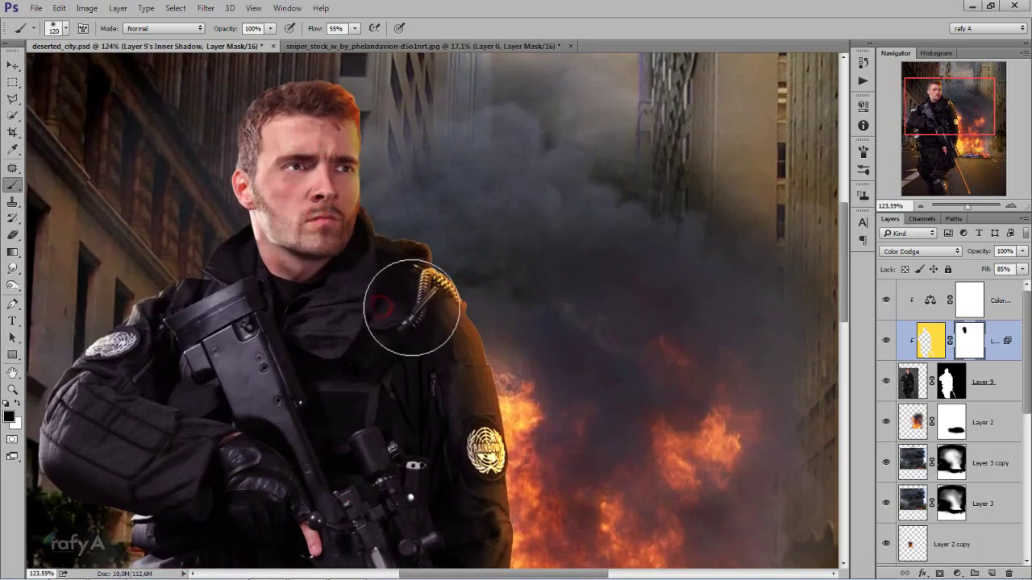
pyautogui.moveTo(472, 398); pyautogui.dragTo(465, 254)
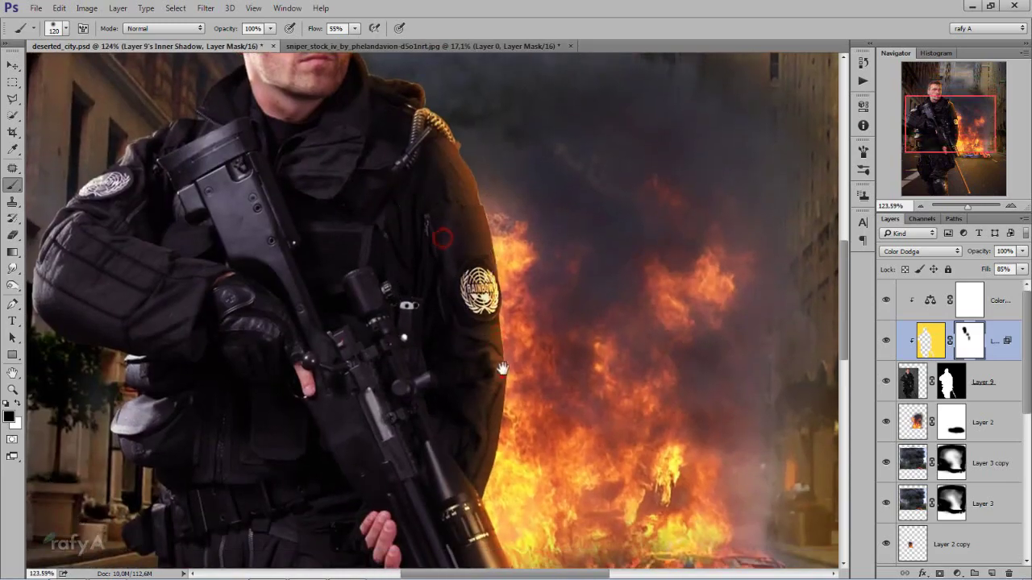
pyautogui.scroll(-5, 452, 355)
pyautogui.scroll(-5, 456, 339)
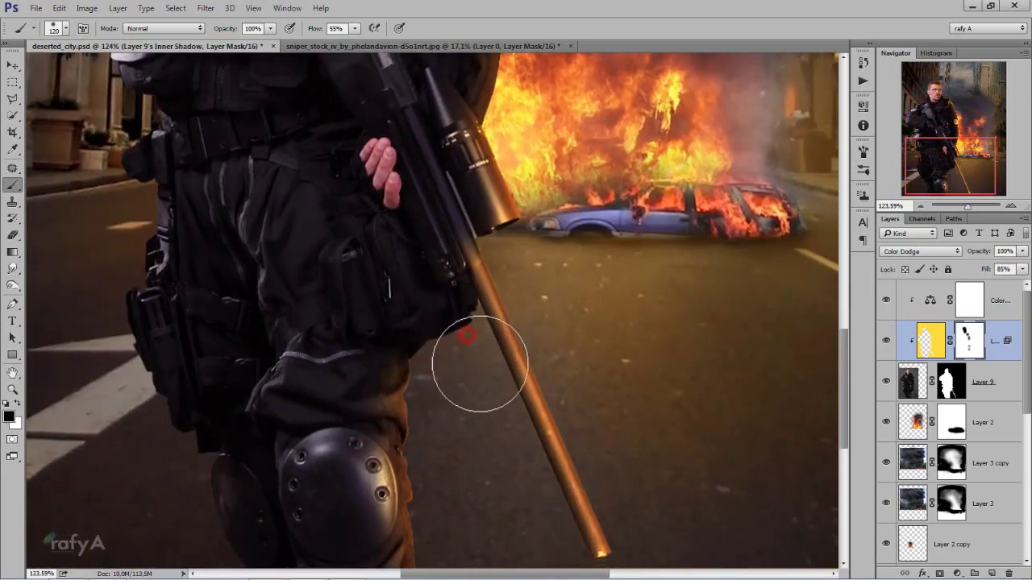
# - Hide the orange glow along the rifle barrel and check the lower image
pyautogui.click(457, 309)
pyautogui.moveTo(489, 368); pyautogui.dragTo(556, 555)
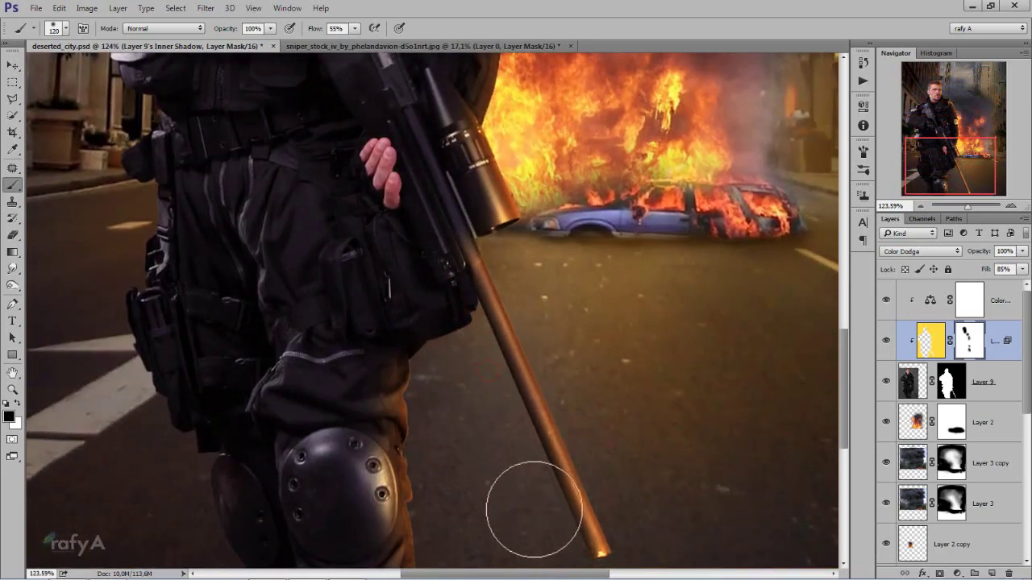
pyautogui.moveTo(571, 506); pyautogui.dragTo(553, 430)
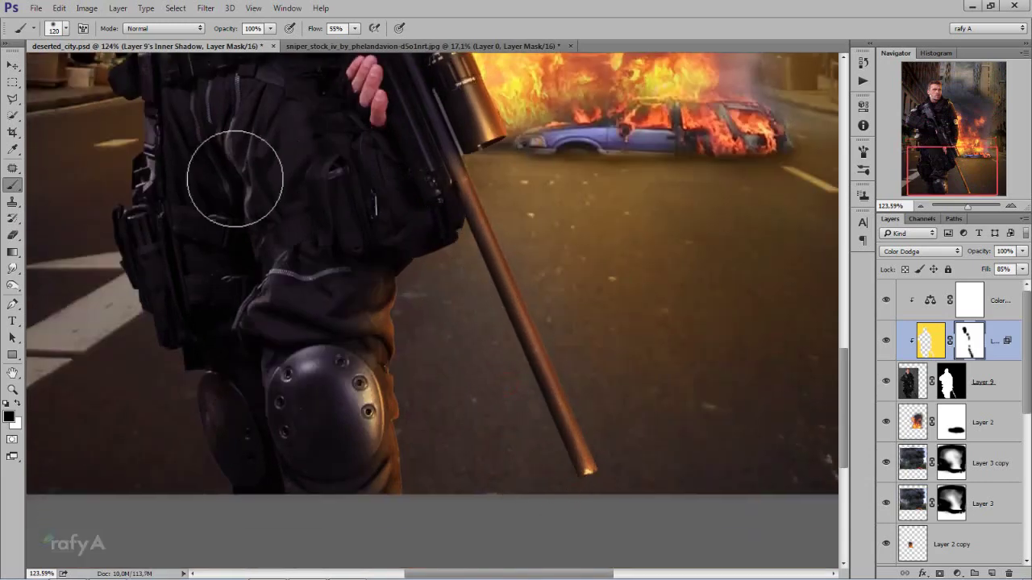
pyautogui.scroll(-1, 465, 410)
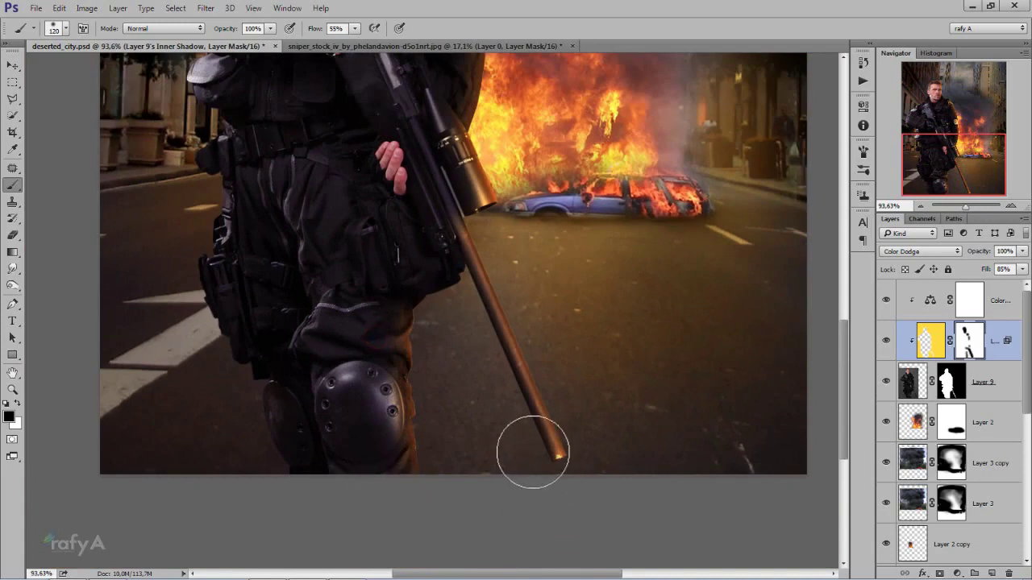
pyautogui.scroll(-1, 529, 444)
pyautogui.scroll(-1, 531, 448)
pyautogui.scroll(1, 404, 150)
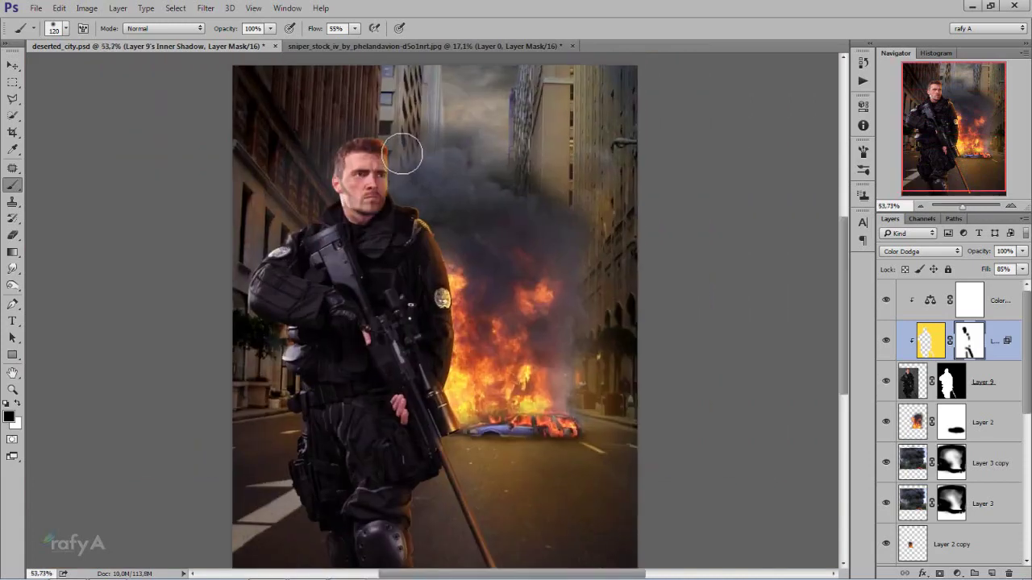
pyautogui.scroll(1, 380, 172)
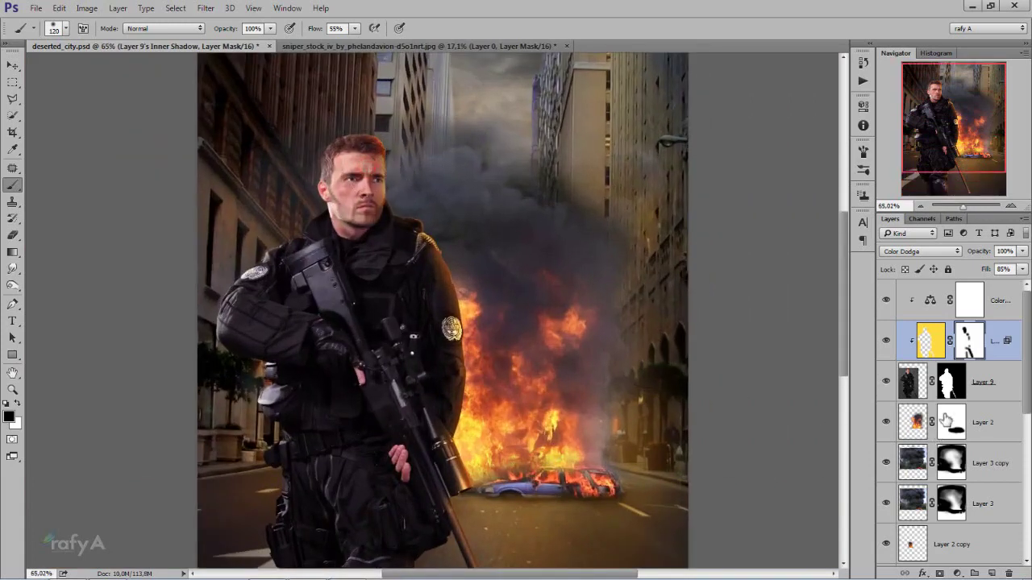
pyautogui.scroll(1, 382, 323)
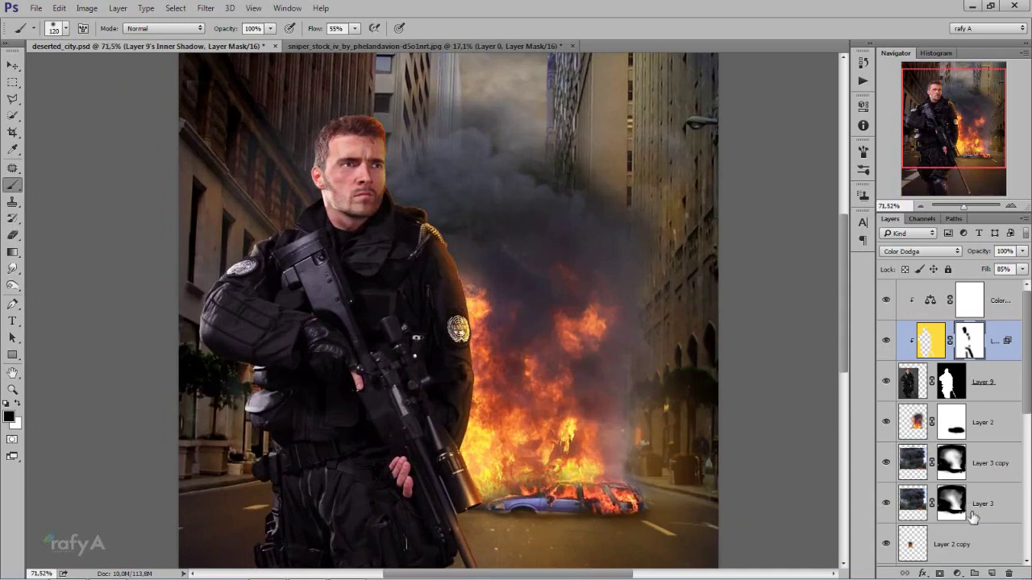
# - Create a new clipped Layer 10 and pick a warm yellow from the fire
pyautogui.click(993, 572)
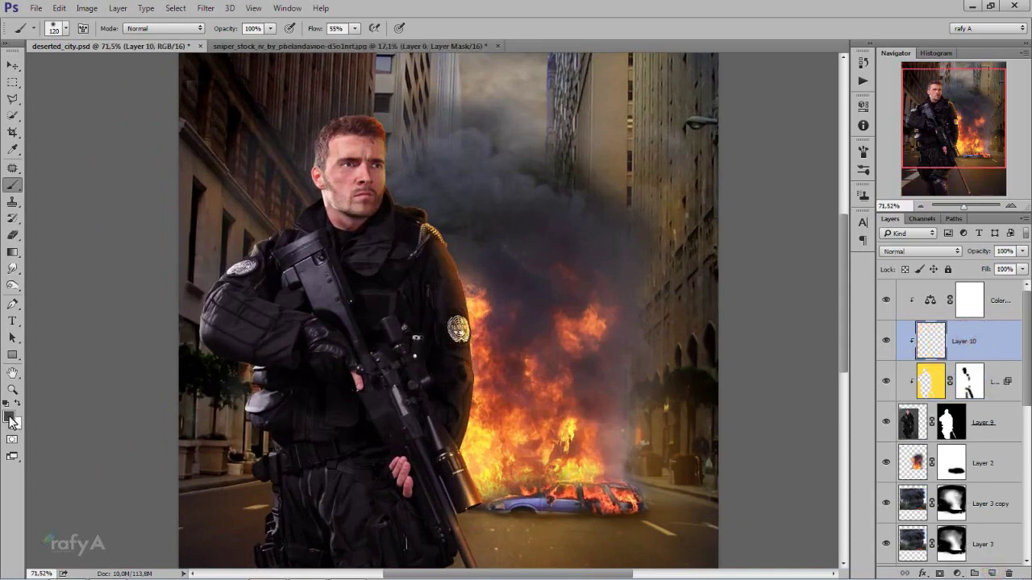
pyautogui.click(10, 417)
pyautogui.click(487, 434)
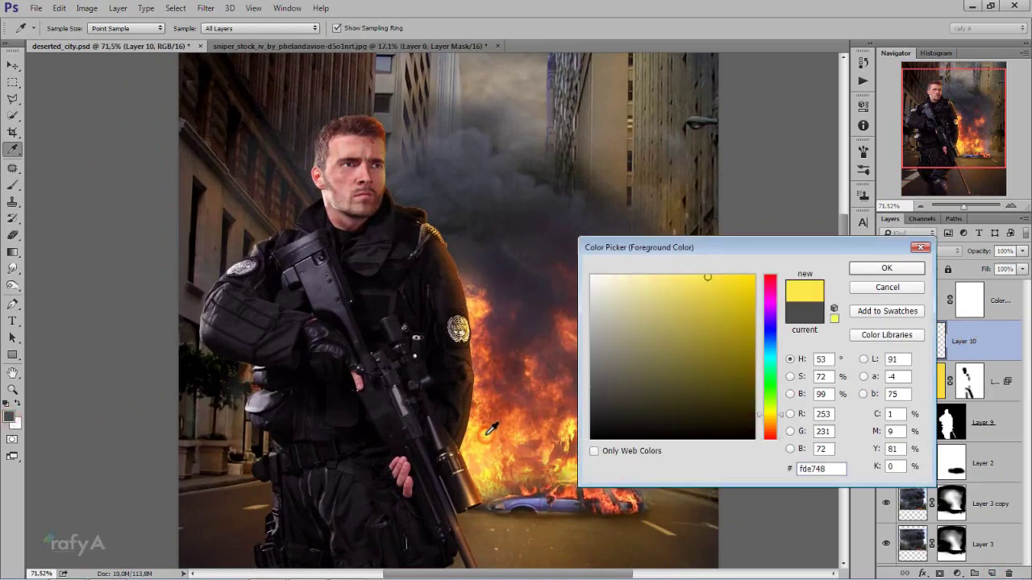
pyautogui.click(489, 435)
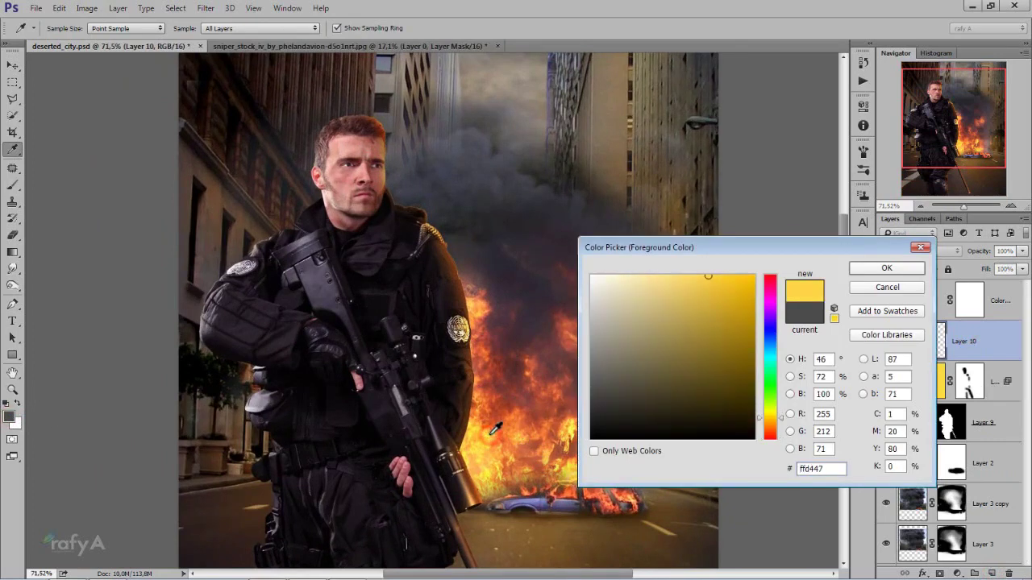
pyautogui.click(859, 270)
pyautogui.scroll(1, 466, 236)
pyautogui.scroll(2, 465, 236)
pyautogui.click(470, 267)
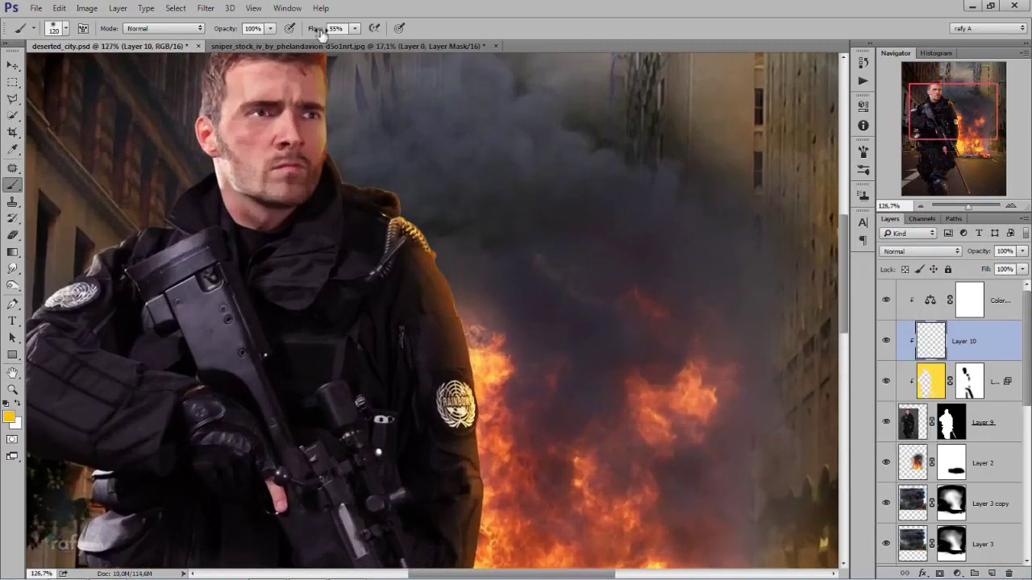
# - Set the foreground to a bright saturated orange and blend Layer 10 as Screen
pyautogui.click(9, 418)
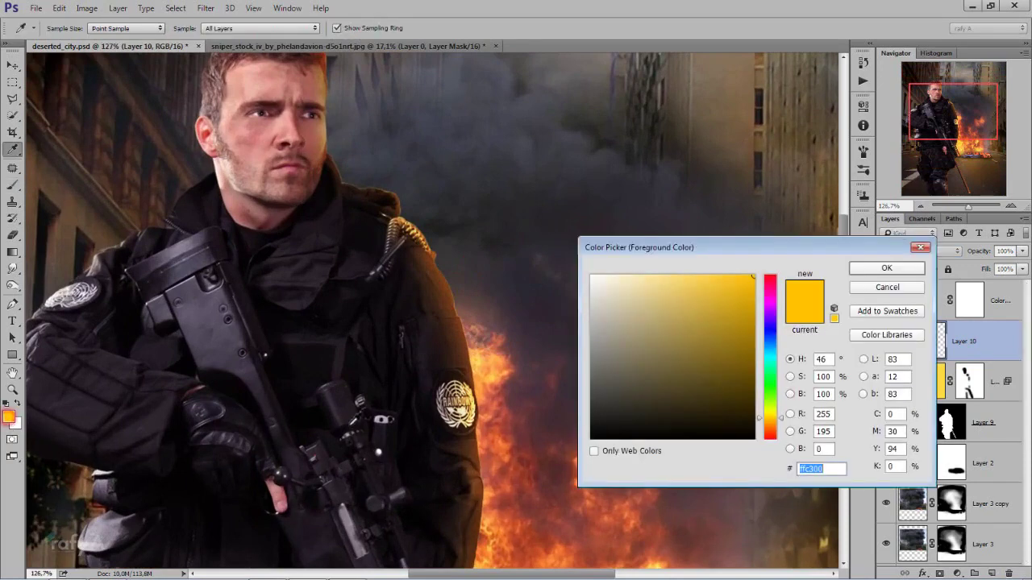
pyautogui.click(503, 399)
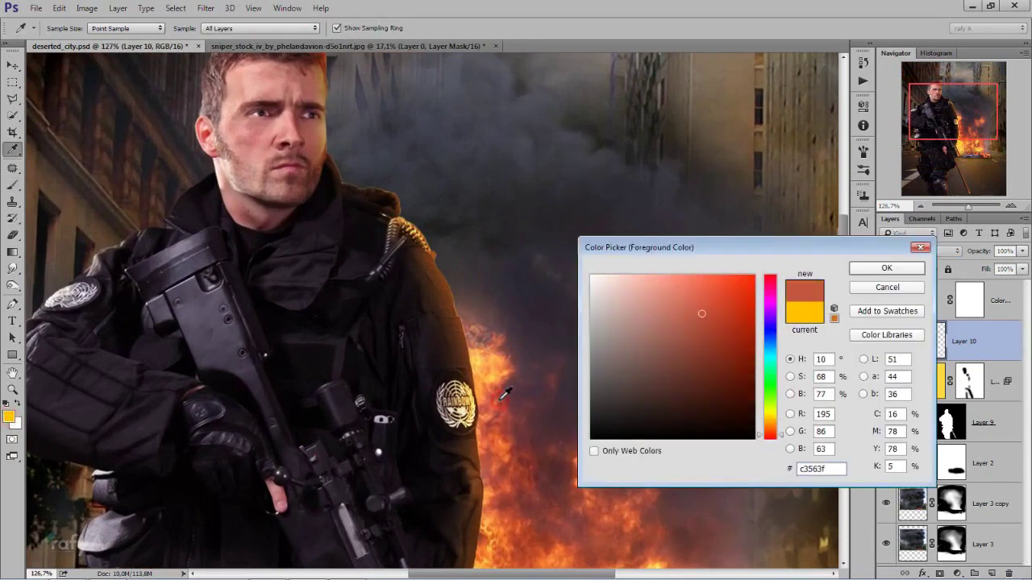
pyautogui.moveTo(764, 436); pyautogui.dragTo(770, 421)
pyautogui.click(753, 278)
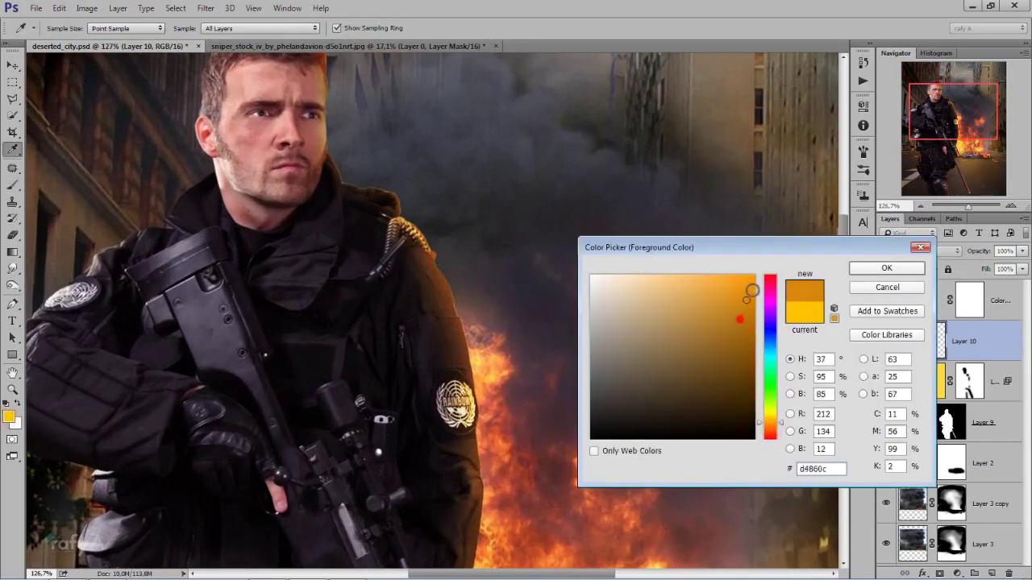
pyautogui.click(870, 270)
pyautogui.click(911, 251)
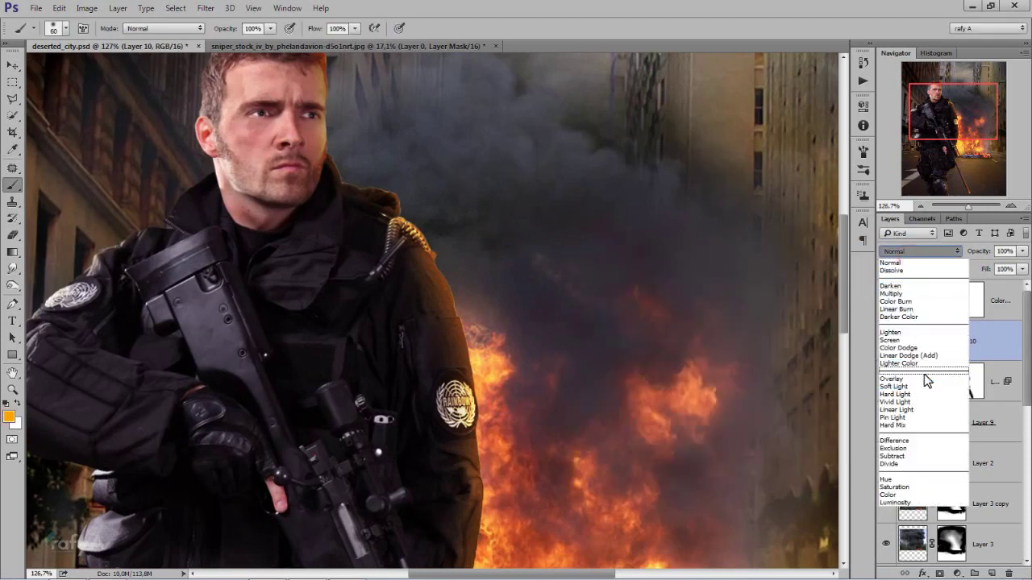
pyautogui.click(918, 339)
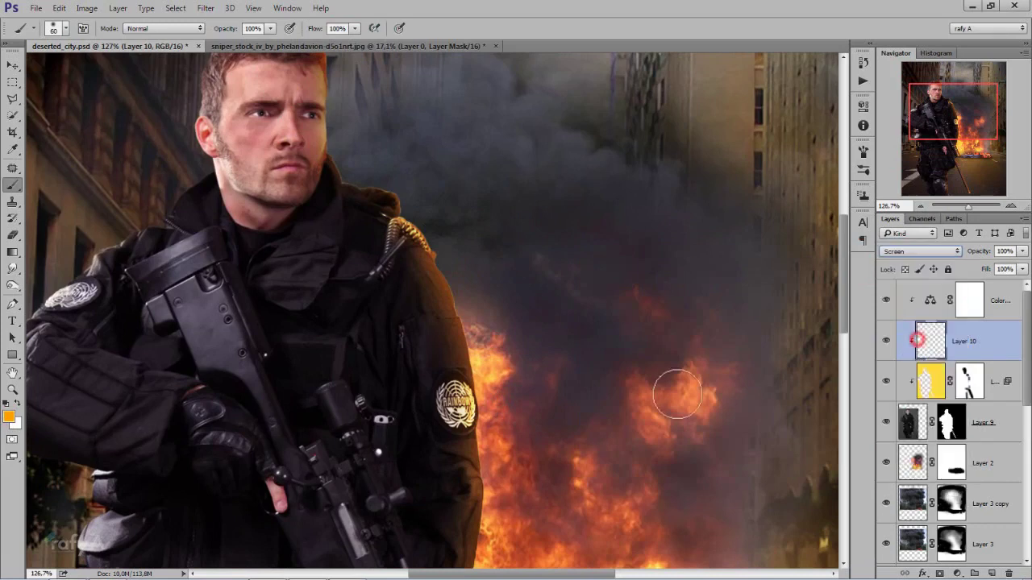
# - Paint orange rim glow along the jacket's and head's right edges
pyautogui.moveTo(472, 310)
pyautogui.mouseDown()
pyautogui.moveTo(453, 249)
pyautogui.moveTo(475, 244)
pyautogui.moveTo(509, 309)
pyautogui.mouseUp()
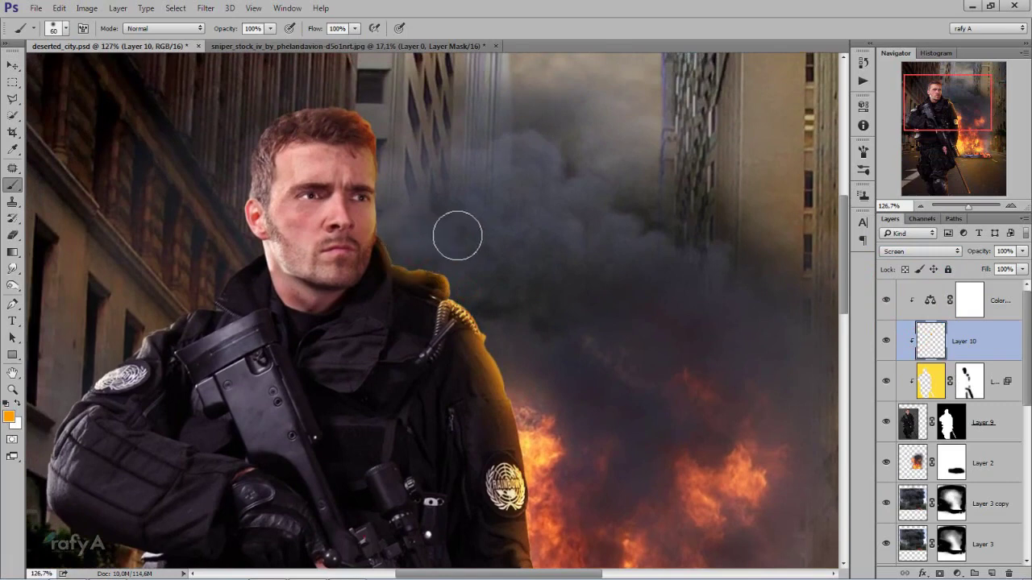
pyautogui.moveTo(395, 224); pyautogui.dragTo(387, 120)
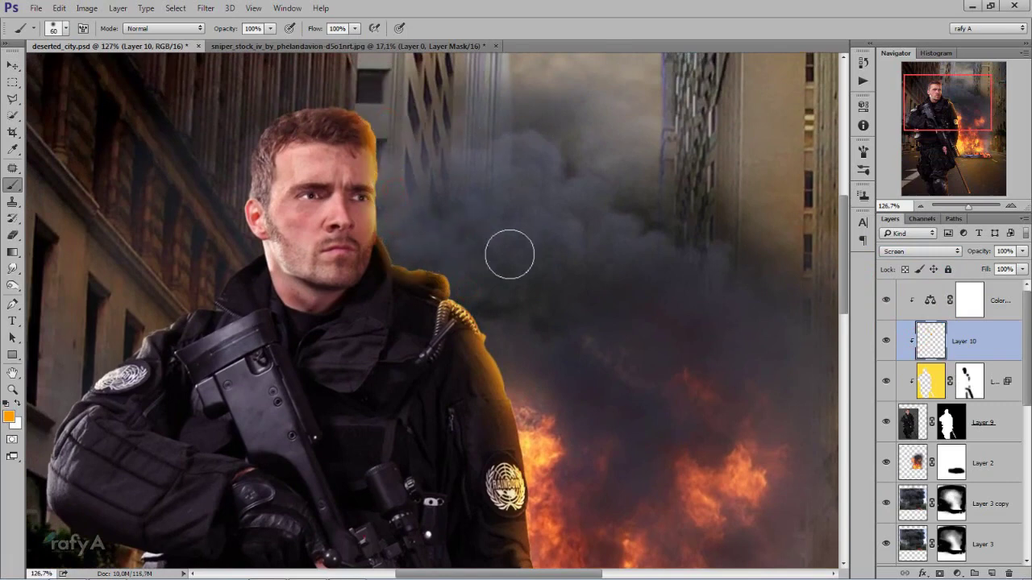
pyautogui.scroll(-4, 516, 298)
pyautogui.scroll(1, 516, 297)
pyautogui.scroll(1, 502, 329)
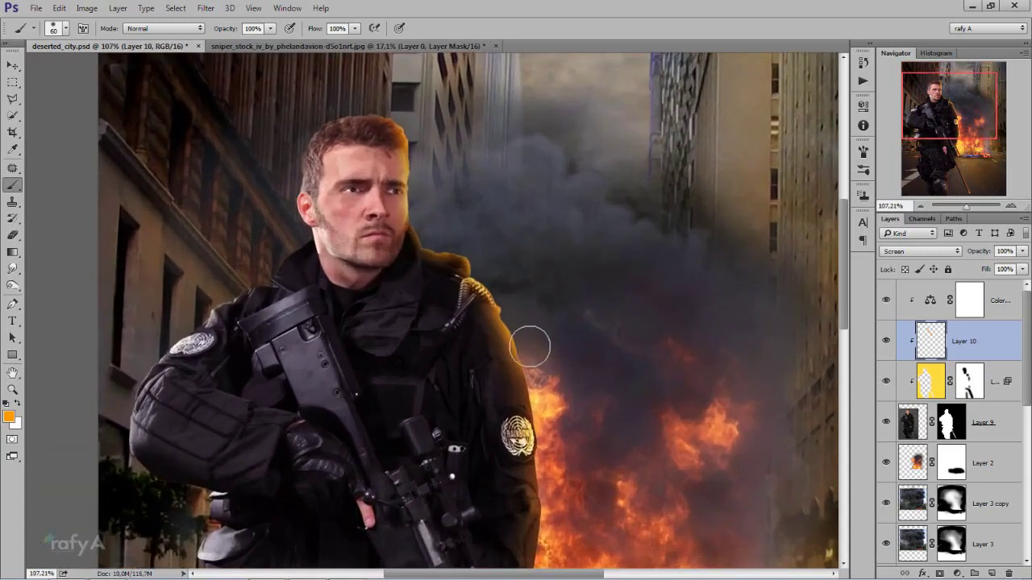
pyautogui.moveTo(558, 418); pyautogui.dragTo(542, 287)
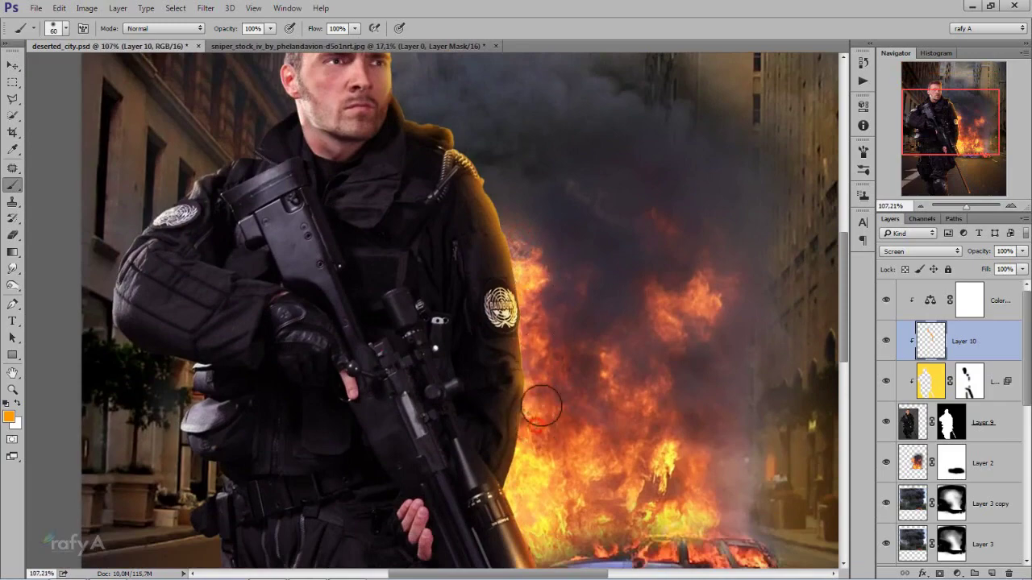
pyautogui.scroll(-3, 547, 411)
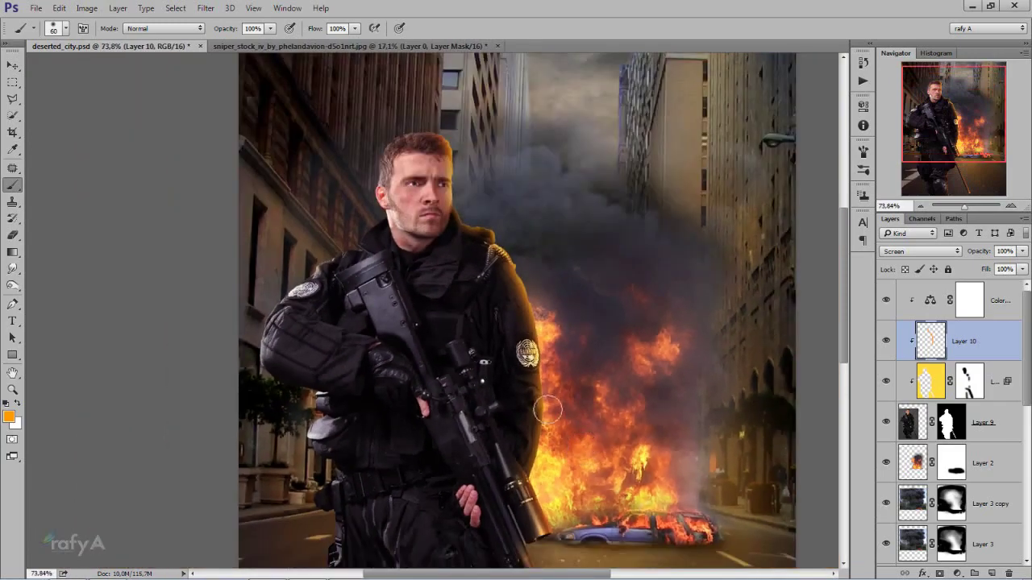
pyautogui.moveTo(579, 448); pyautogui.dragTo(562, 265)
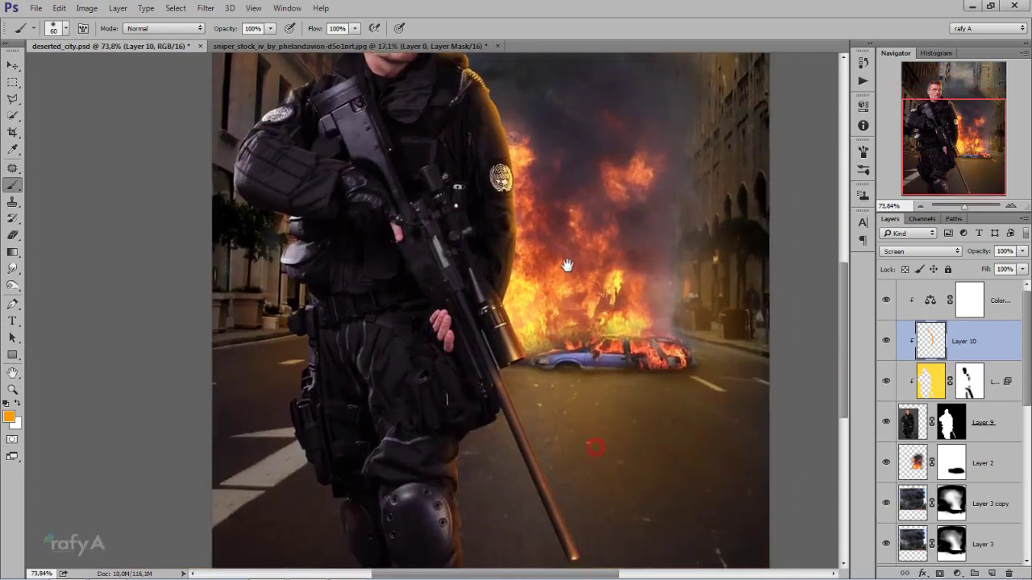
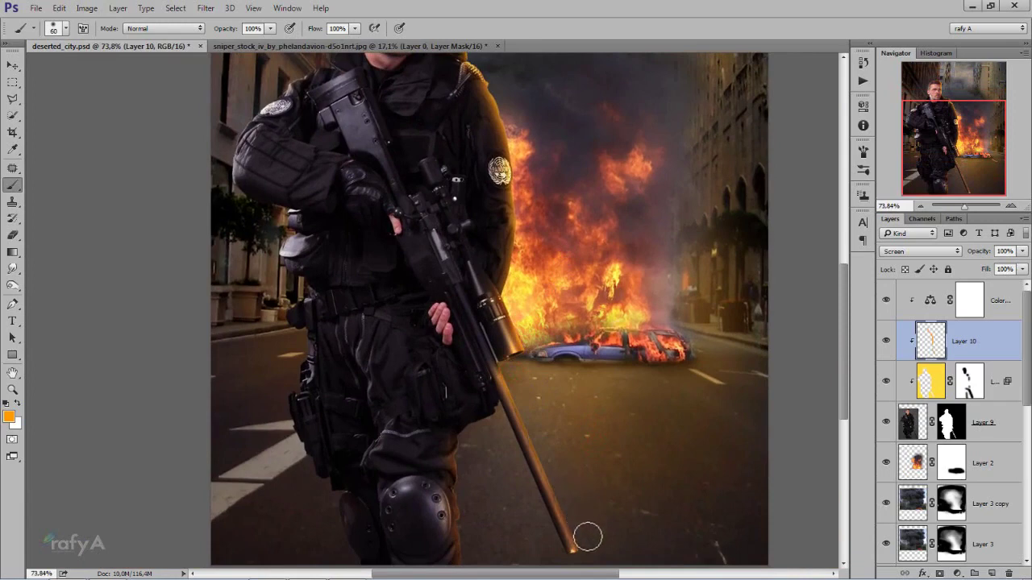
# - Paint orange glow along the rifle barrel on Layer 10, undoing a stray dab
pyautogui.moveTo(588, 537); pyautogui.dragTo(562, 489)
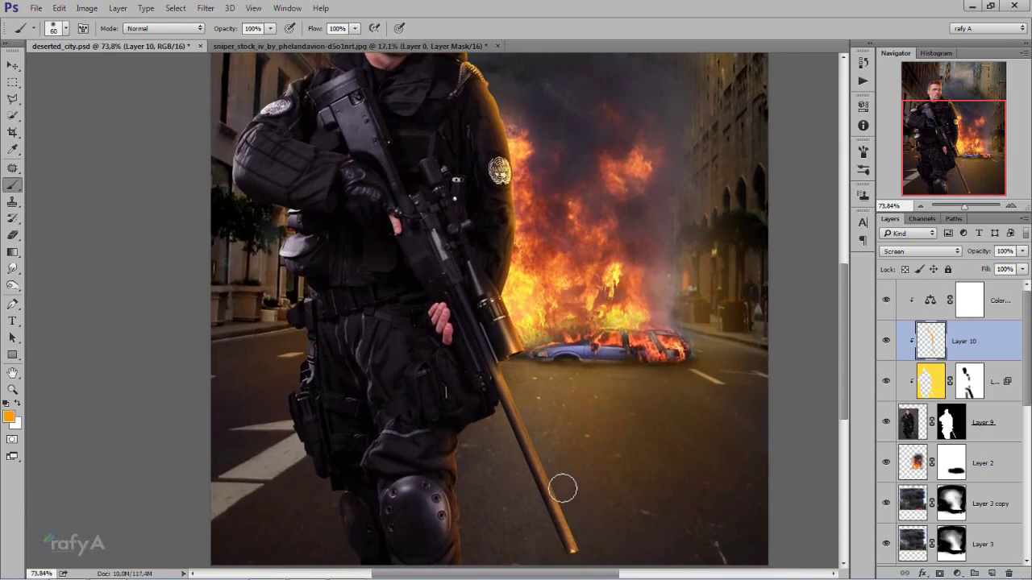
pyautogui.scroll(-2, 592, 504)
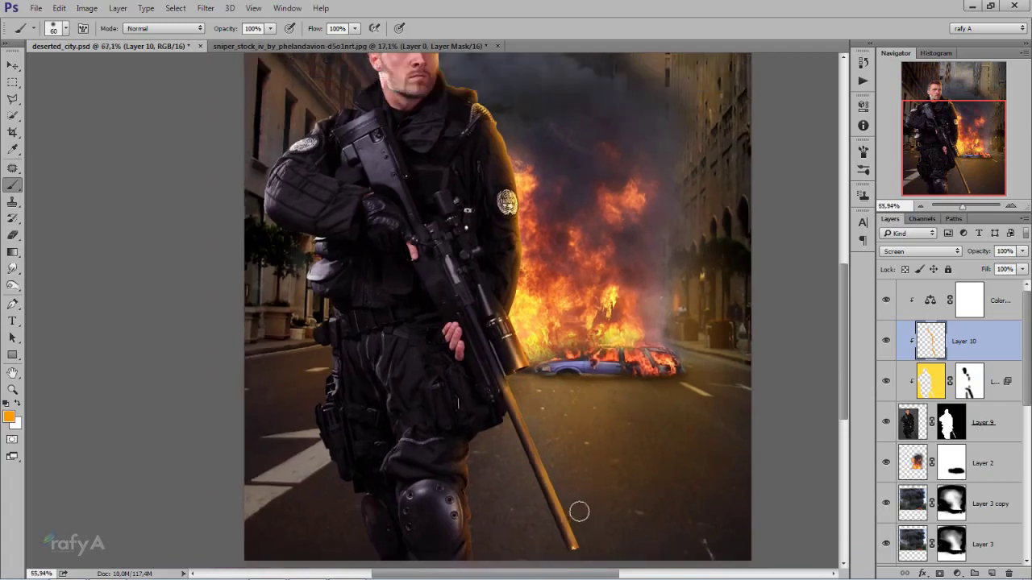
pyautogui.scroll(-2, 578, 509)
pyautogui.scroll(1, 483, 506)
pyautogui.scroll(1, 461, 508)
pyautogui.scroll(1, 461, 508)
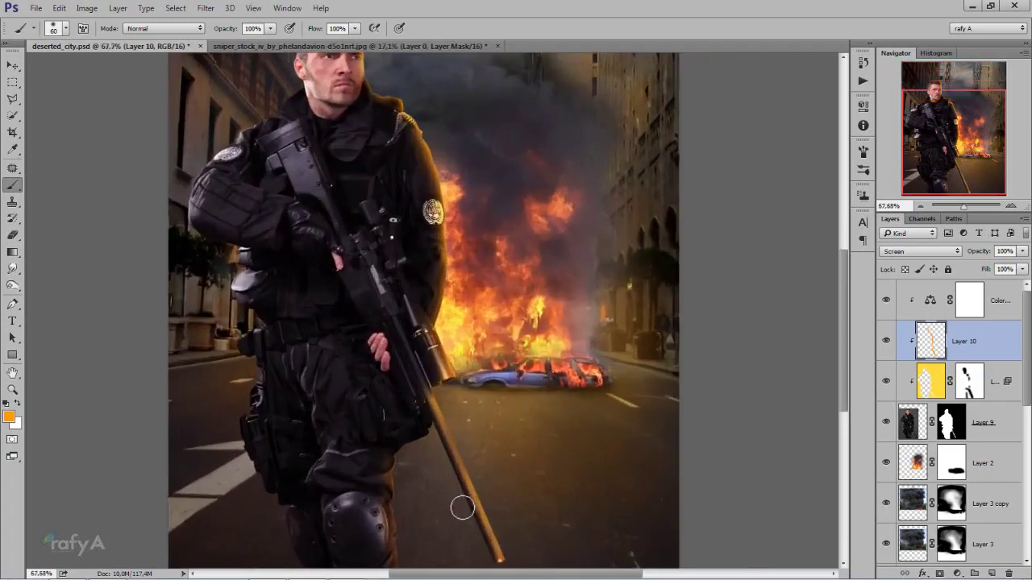
pyautogui.moveTo(419, 451); pyautogui.dragTo(418, 447)
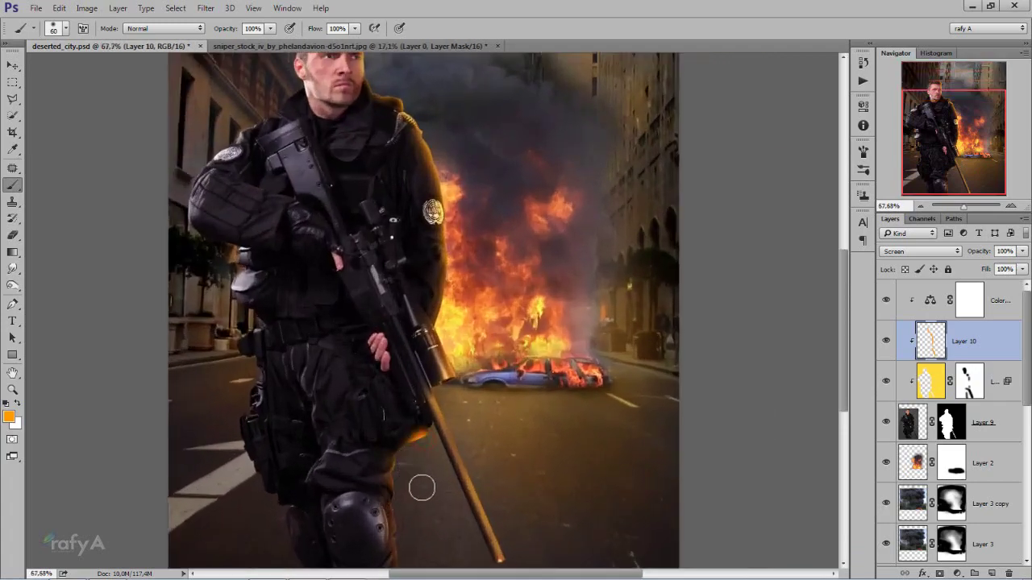
pyautogui.hotkey('ctrl', 'z')
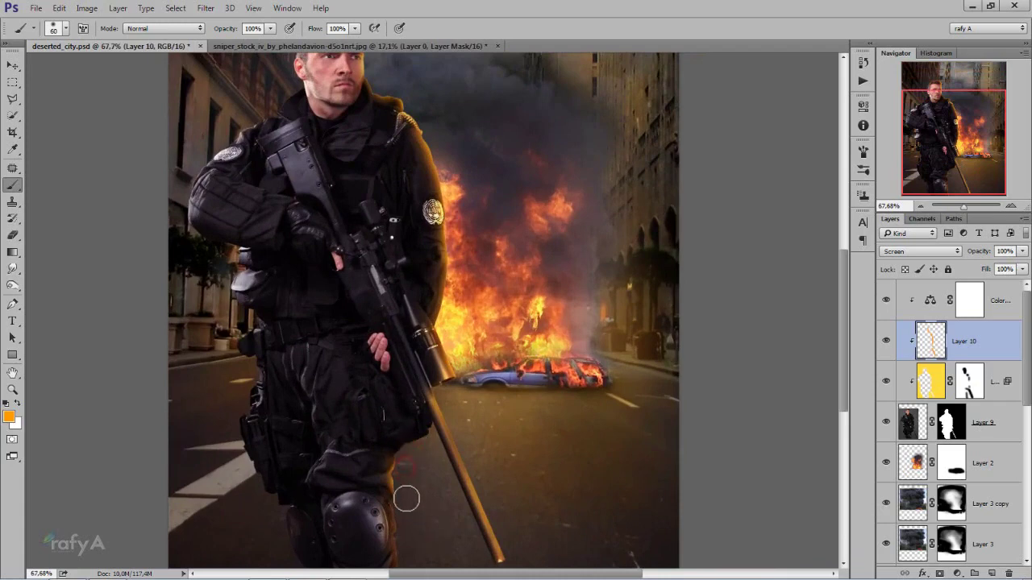
# - Hide and show Layer 10 to compare the rifle glow before and after
pyautogui.scroll(-2, 398, 487)
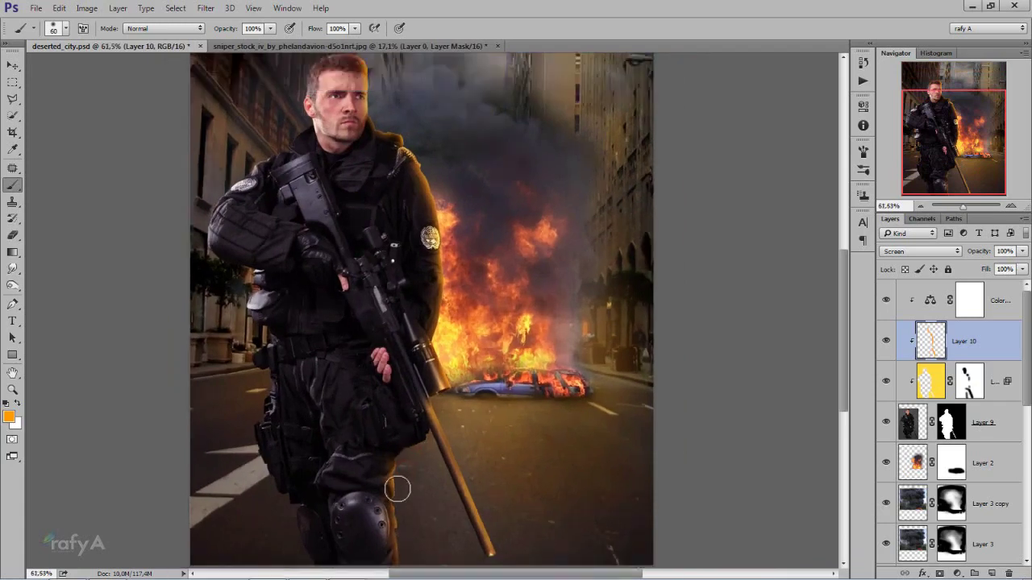
pyautogui.scroll(-2, 398, 487)
pyautogui.scroll(-1, 412, 468)
pyautogui.scroll(-1, 422, 448)
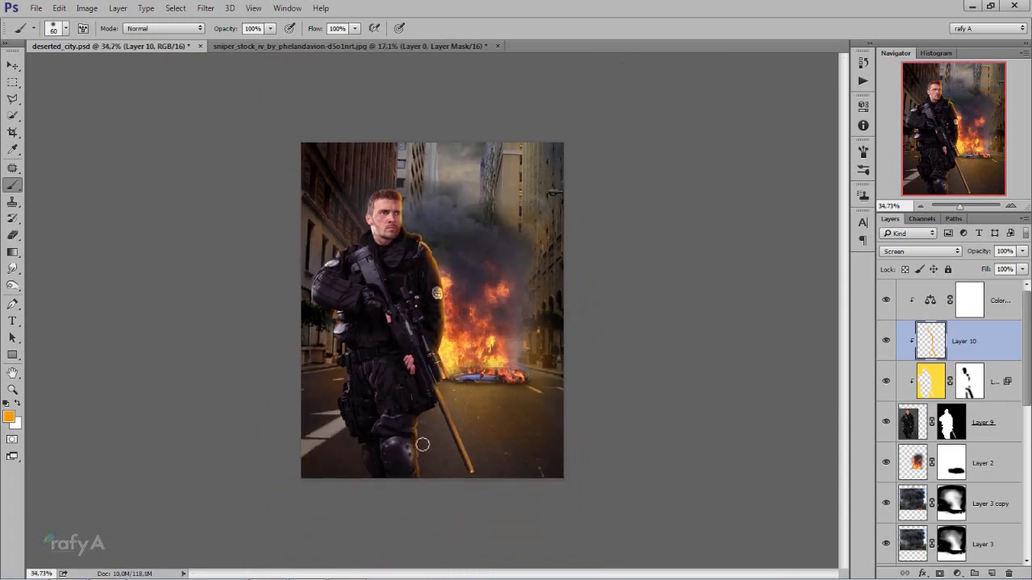
pyautogui.scroll(2, 421, 443)
pyautogui.scroll(1, 475, 462)
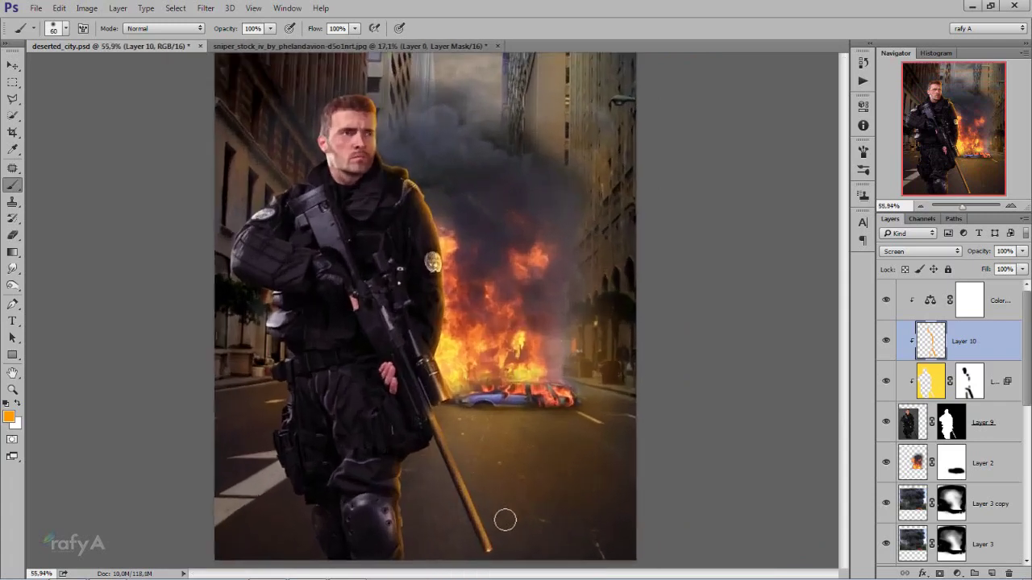
pyautogui.scroll(1, 504, 521)
pyautogui.scroll(1, 481, 437)
pyautogui.scroll(1, 481, 438)
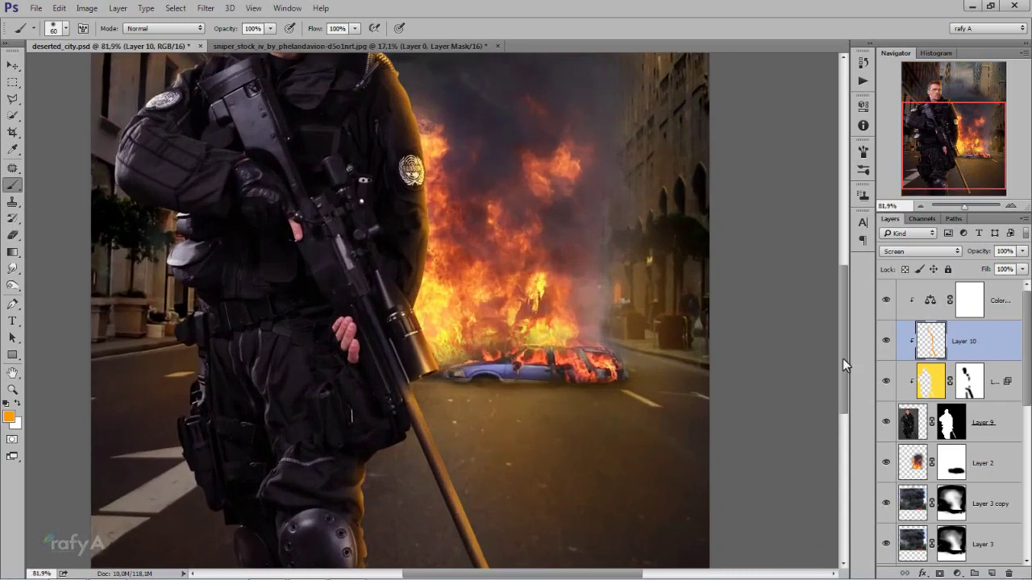
pyautogui.click(885, 342)
pyautogui.click(884, 342)
# - Target the Inner Shadow layer's mask and set a soft 32 px brush
pyautogui.click(968, 382)
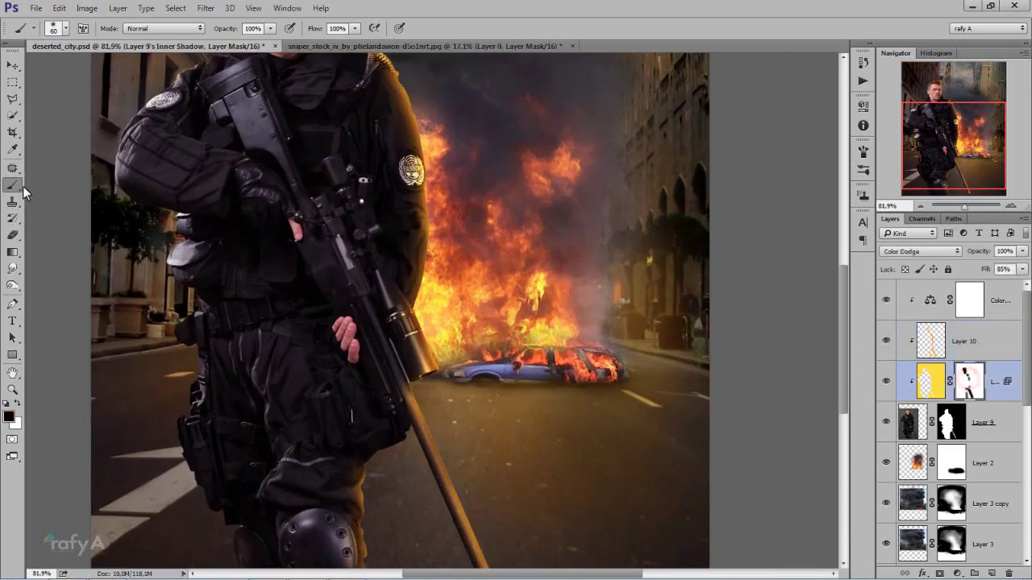
pyautogui.rightClick(454, 398)
pyautogui.moveTo(556, 407); pyautogui.dragTo(552, 407)
pyautogui.click(547, 437)
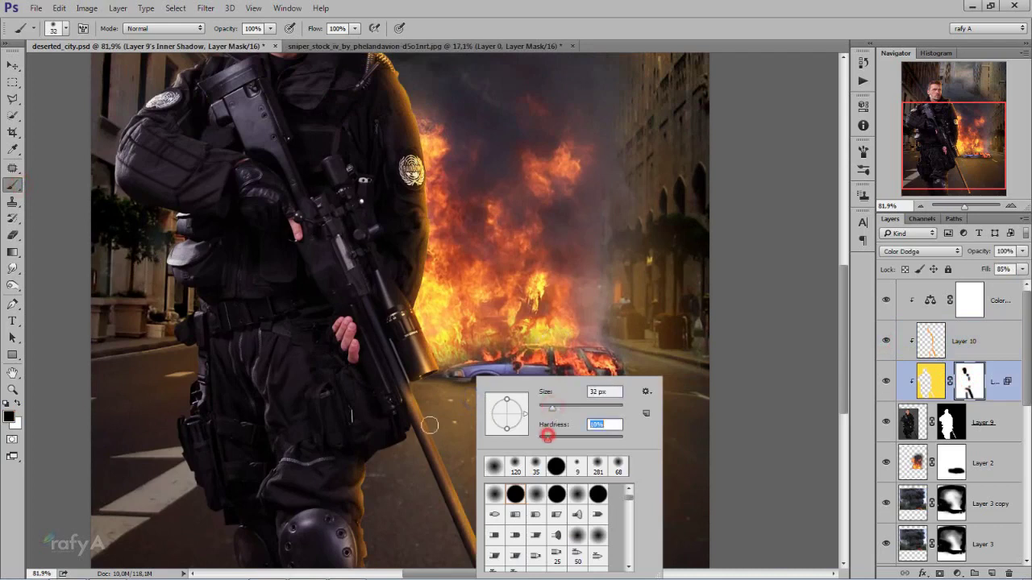
pyautogui.click(403, 398)
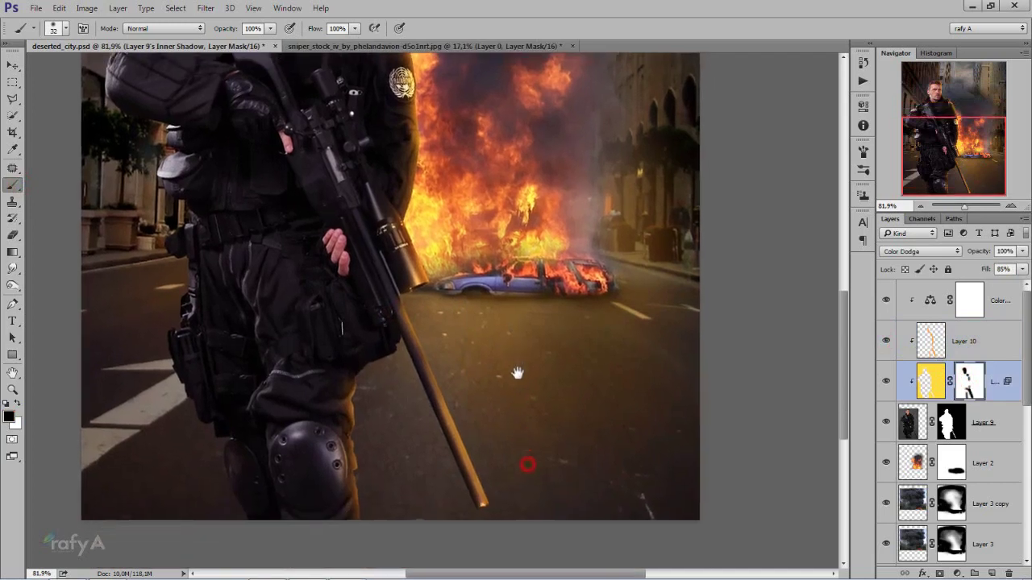
# - Zoom in and paint the mask along the rifle barrel tip and upward
pyautogui.moveTo(520, 484); pyautogui.dragTo(479, 507)
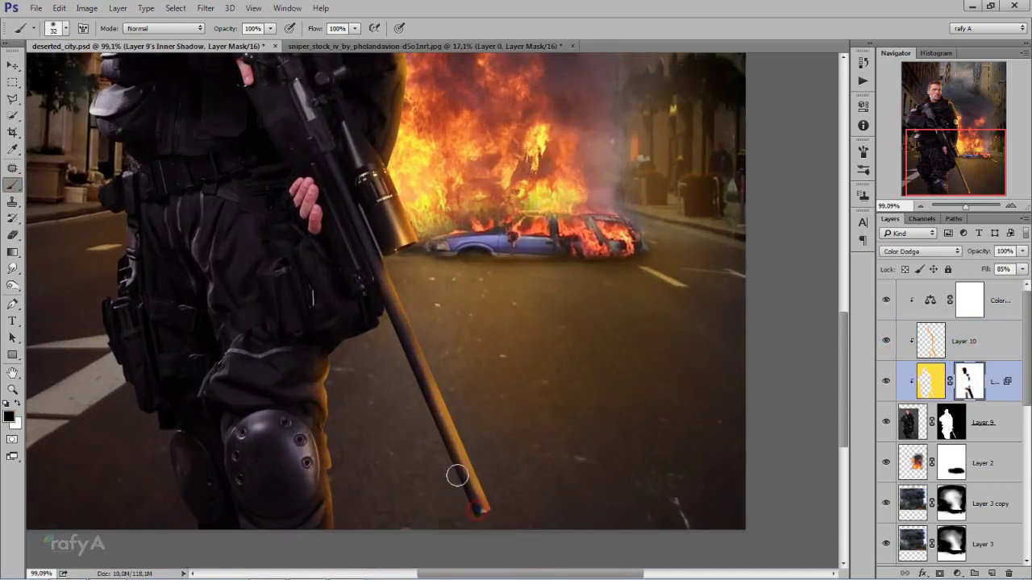
pyautogui.moveTo(456, 469); pyautogui.dragTo(444, 440)
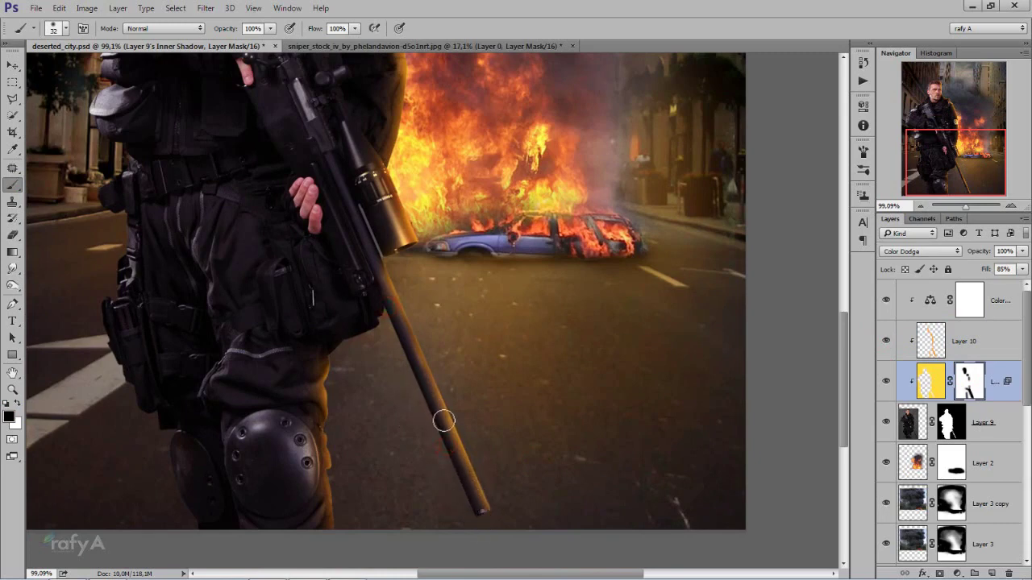
pyautogui.moveTo(412, 359); pyautogui.dragTo(387, 297)
pyautogui.scroll(-2, 330, 251)
pyautogui.scroll(-2, 422, 392)
pyautogui.scroll(1, 502, 479)
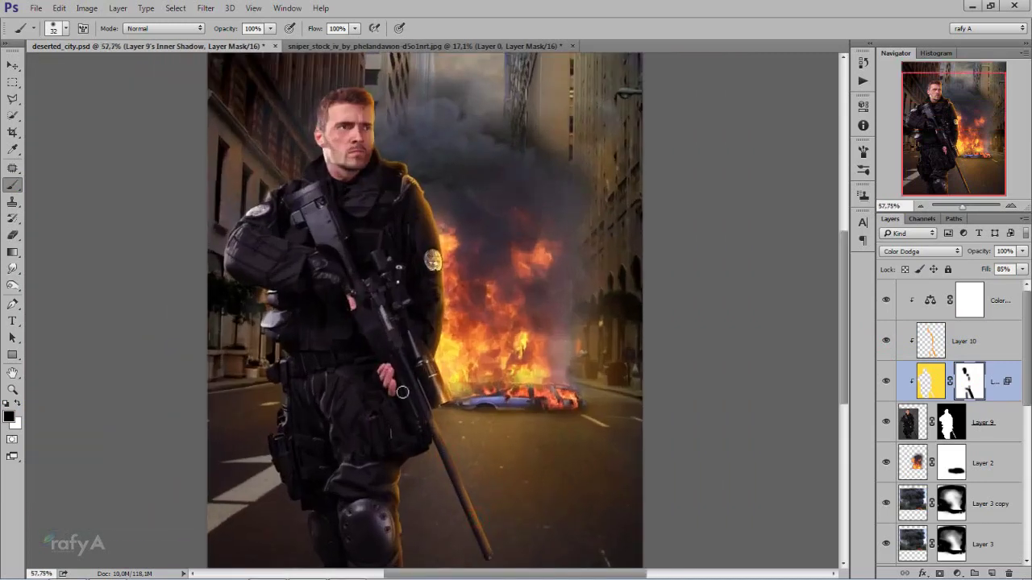
pyautogui.scroll(-1, 402, 393)
pyautogui.scroll(-1, 454, 471)
pyautogui.scroll(2, 468, 489)
pyautogui.scroll(2, 466, 489)
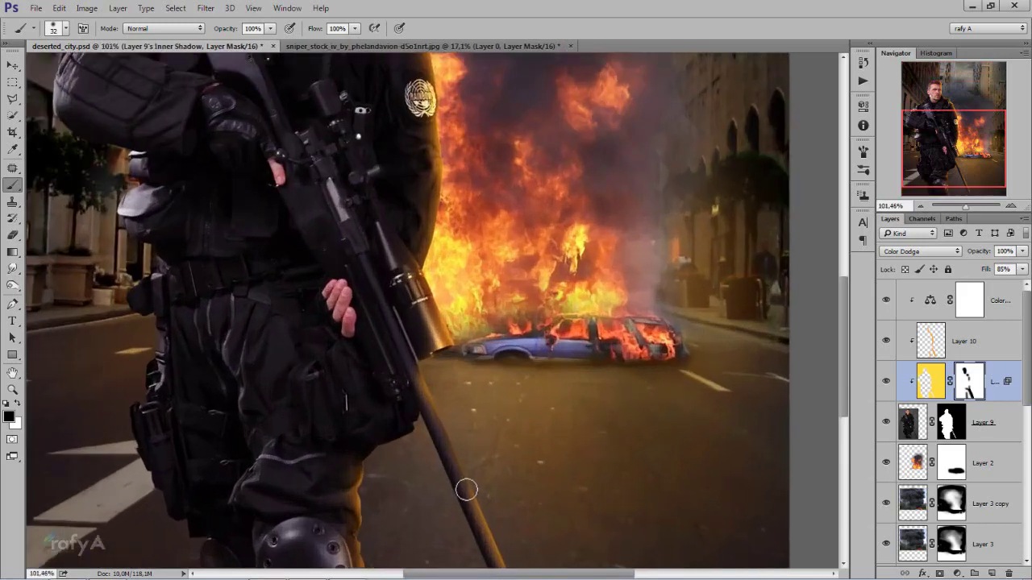
pyautogui.scroll(1, 466, 489)
# - Paint white on the mask to restore the glow along the rifle barrel
pyautogui.press('x')
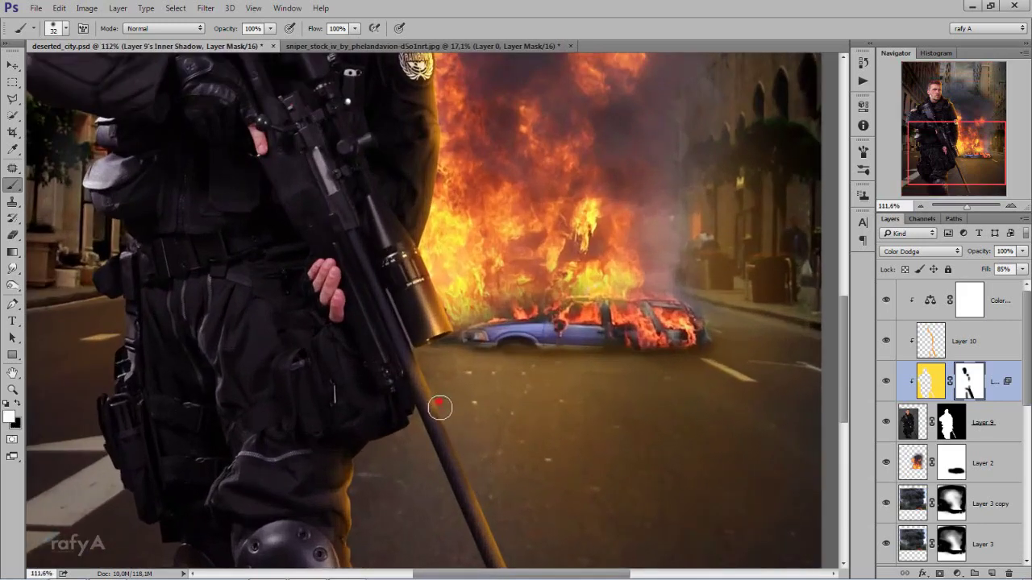
pyautogui.moveTo(439, 408); pyautogui.dragTo(477, 483)
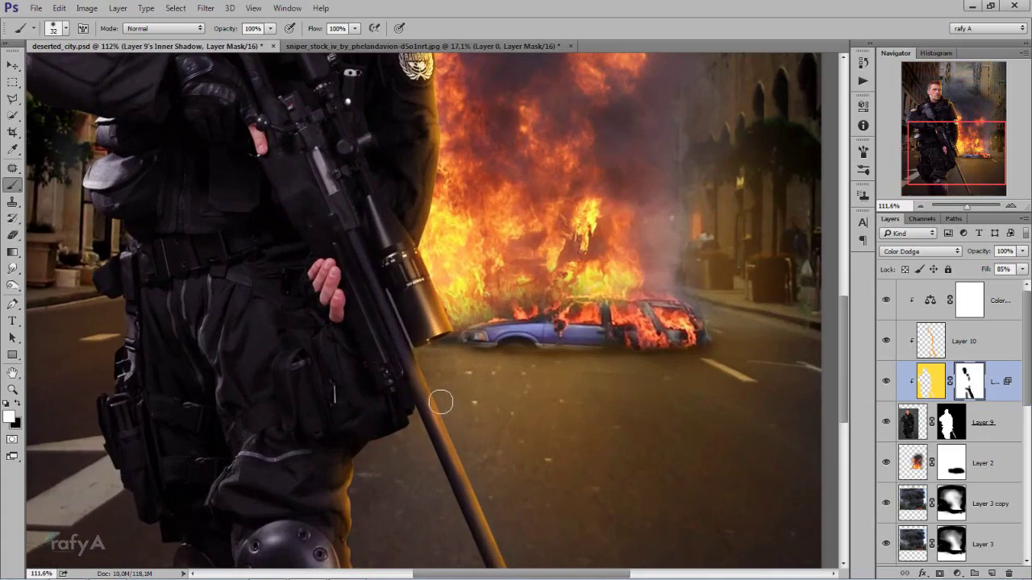
pyautogui.scroll(-2, 508, 379)
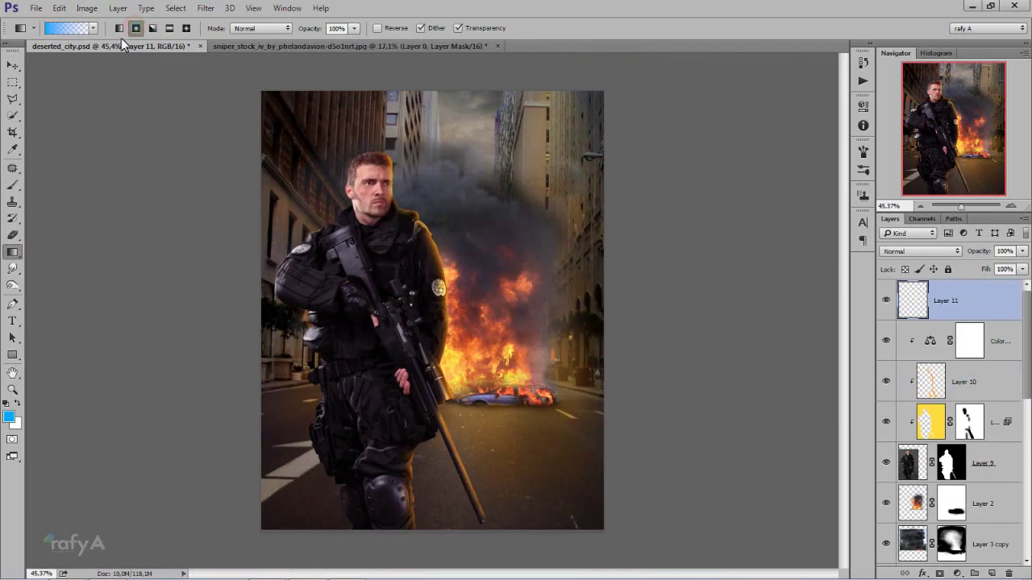
# - Fill Layer 11 with a linear blue gradient from the top-left, blended as Overlay
pyautogui.click(119, 28)
pyautogui.moveTo(234, 208); pyautogui.dragTo(461, 357)
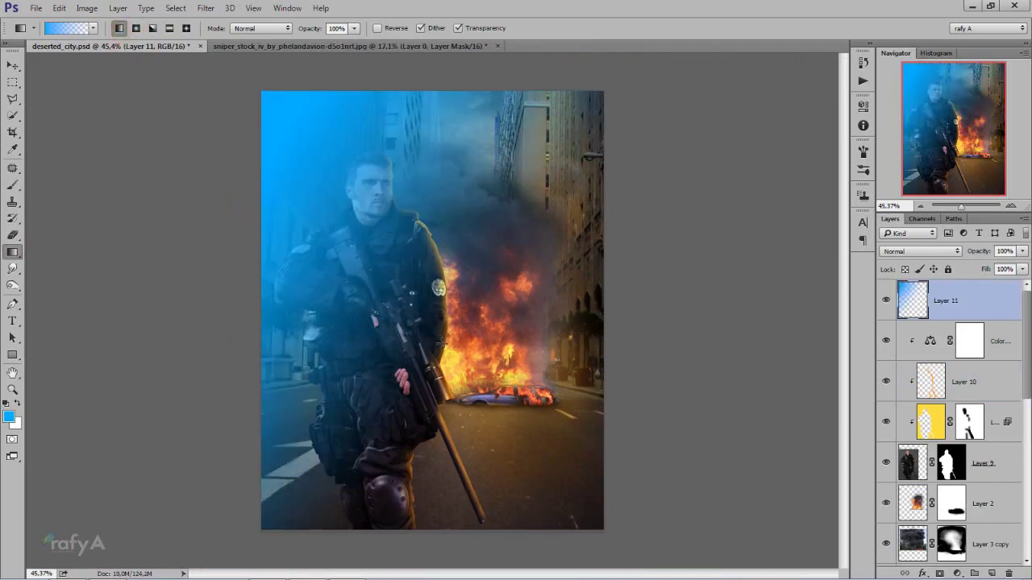
pyautogui.click(910, 255)
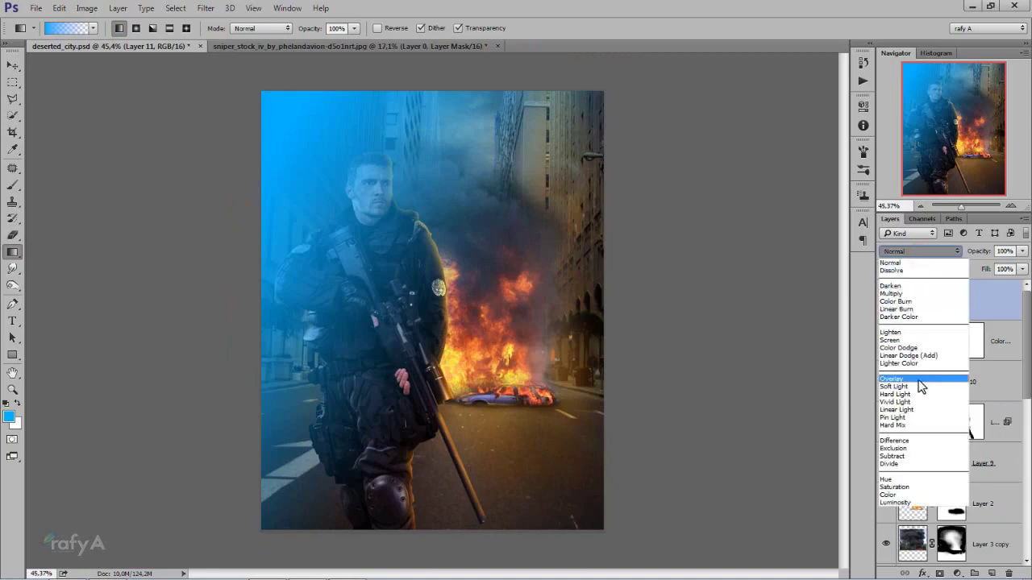
pyautogui.click(927, 376)
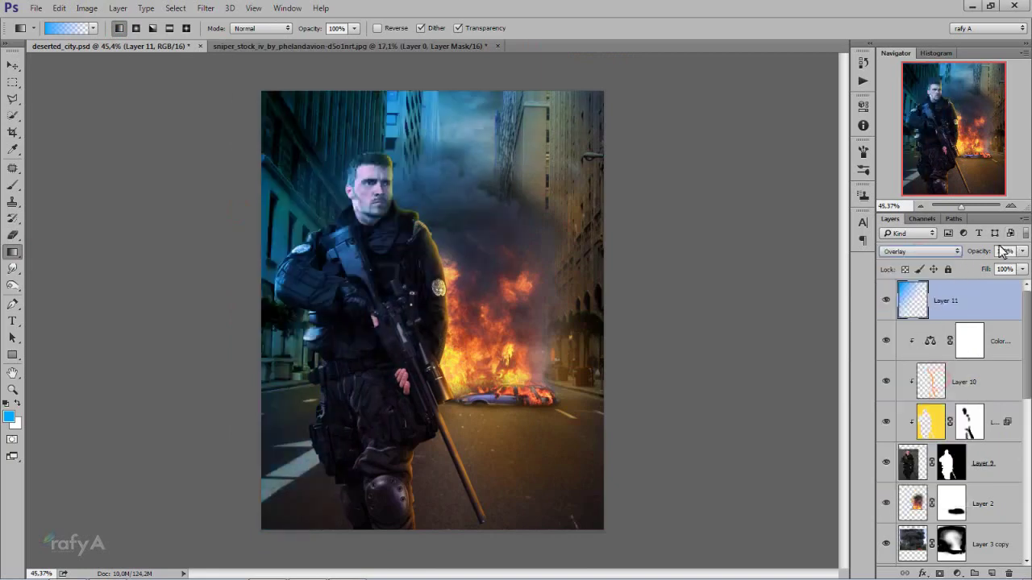
# - Free-transform the gradient layer, stretching its left edge wider, and commit
pyautogui.hotkey('ctrl', 't')
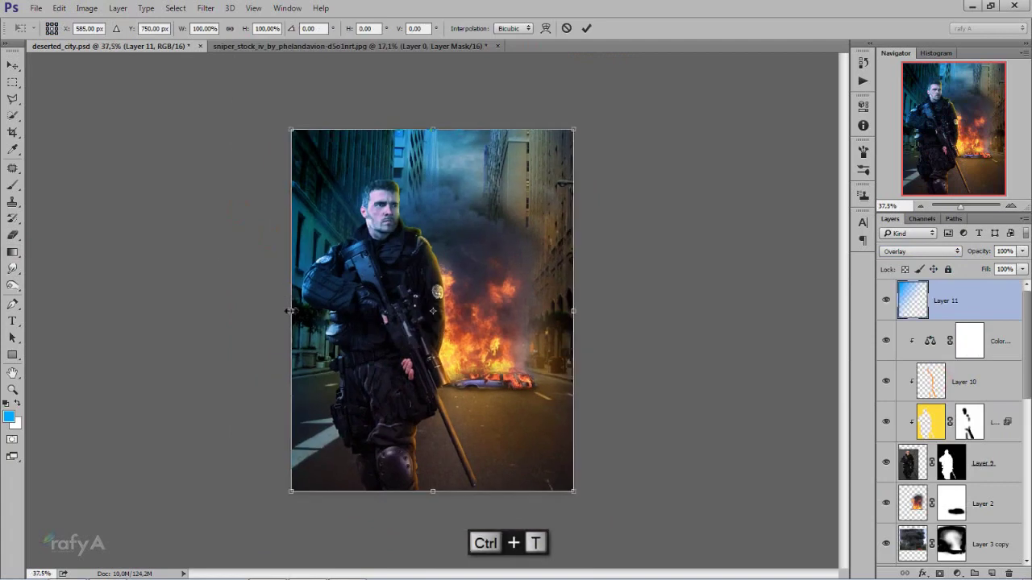
pyautogui.moveTo(290, 311)
pyautogui.mouseDown()
pyautogui.moveTo(225, 310)
pyautogui.moveTo(273, 307)
pyautogui.mouseUp()
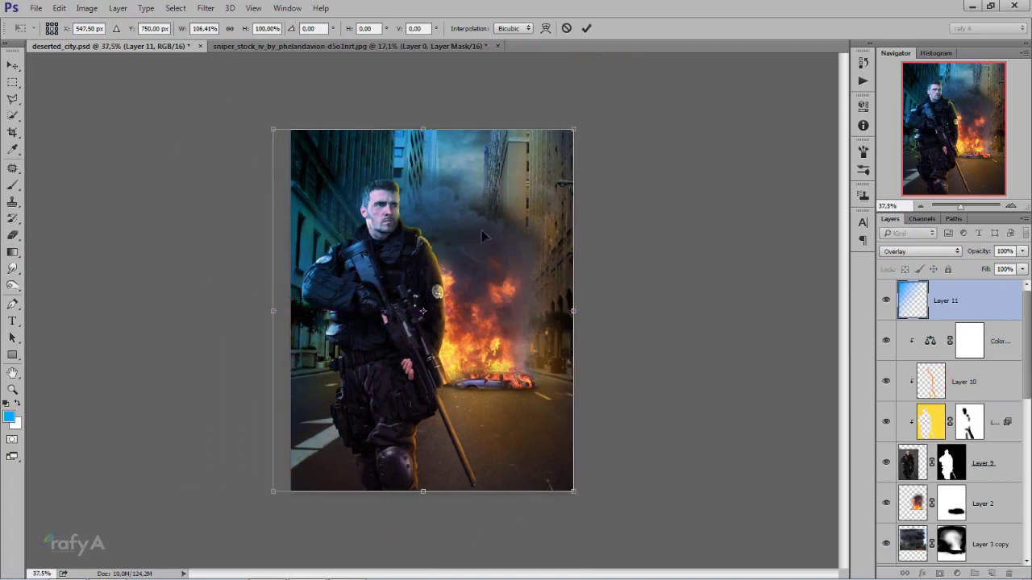
pyautogui.click(586, 29)
pyautogui.press('g')
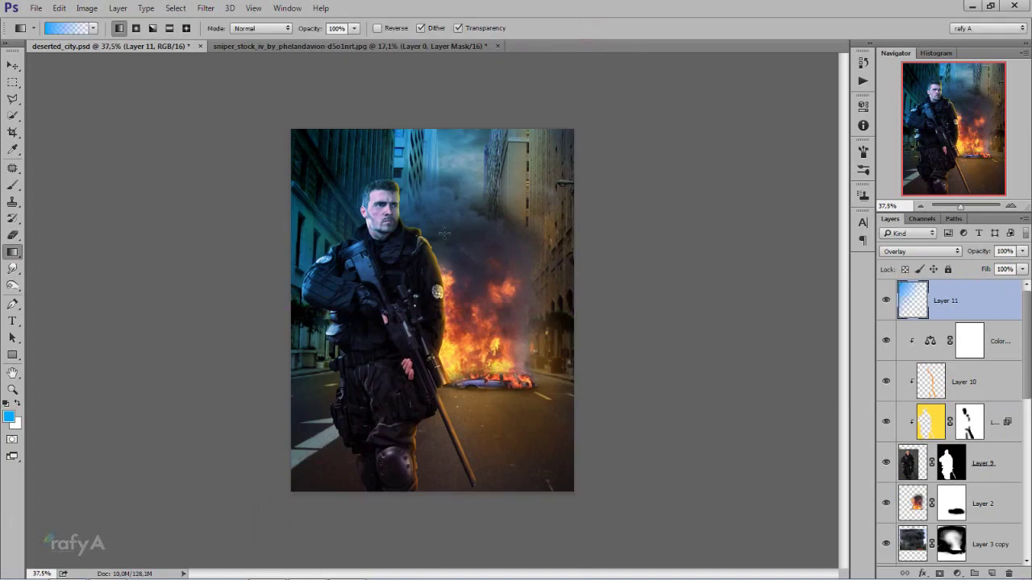
pyautogui.scroll(2, 445, 233)
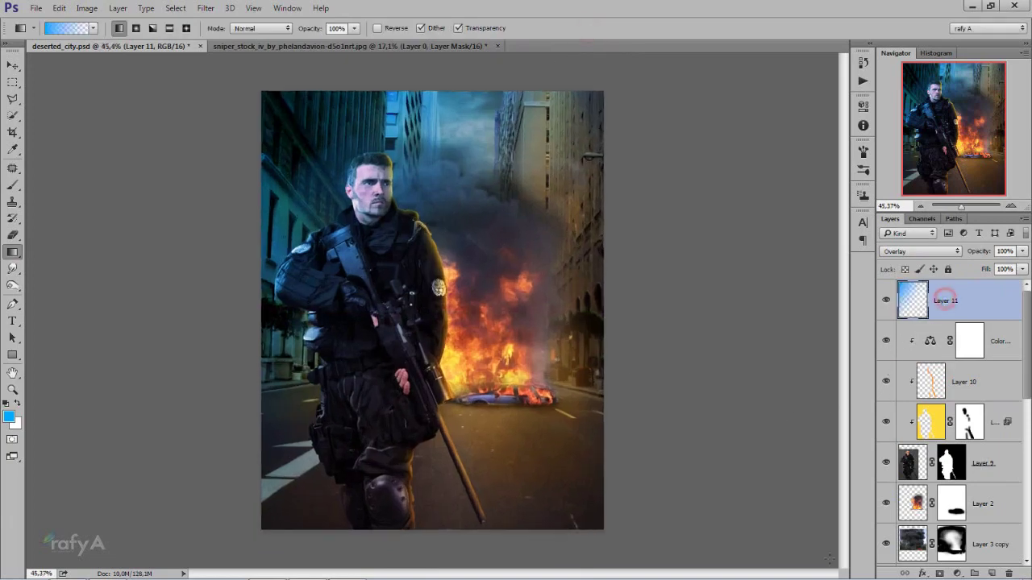
# - Add a mask to Layer 11 and set a 219 px brush at 0% hardness
pyautogui.click(940, 573)
pyautogui.click(12, 185)
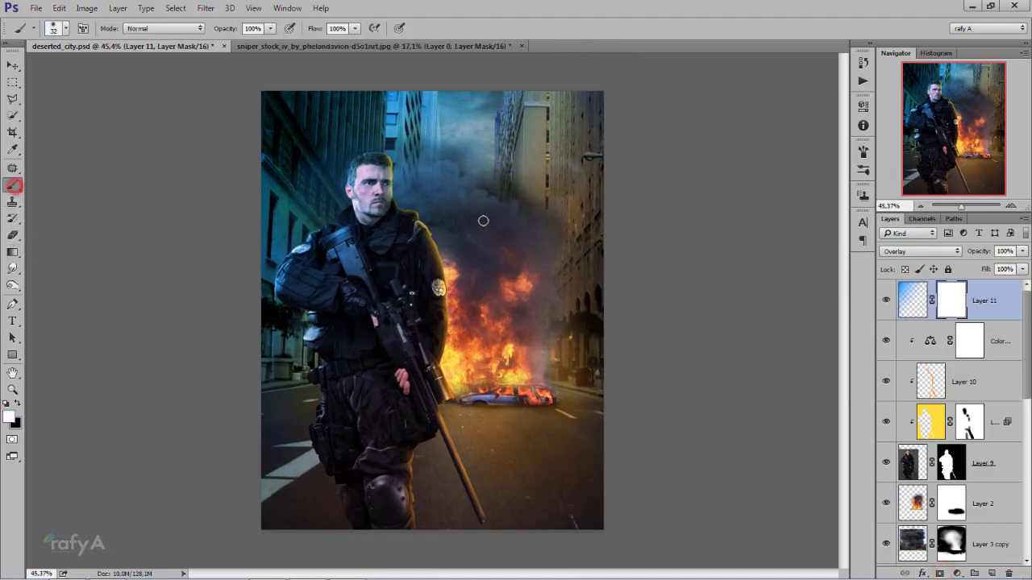
pyautogui.rightClick(482, 220)
pyautogui.moveTo(587, 255); pyautogui.dragTo(607, 251)
pyautogui.moveTo(560, 282); pyautogui.dragTo(551, 283)
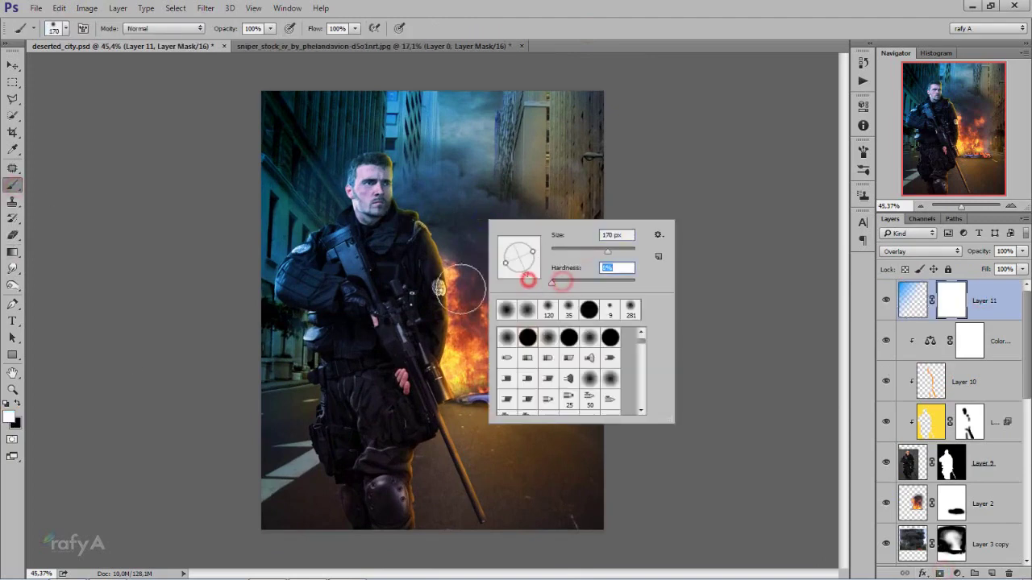
pyautogui.moveTo(608, 252); pyautogui.dragTo(616, 252)
pyautogui.press('Return')
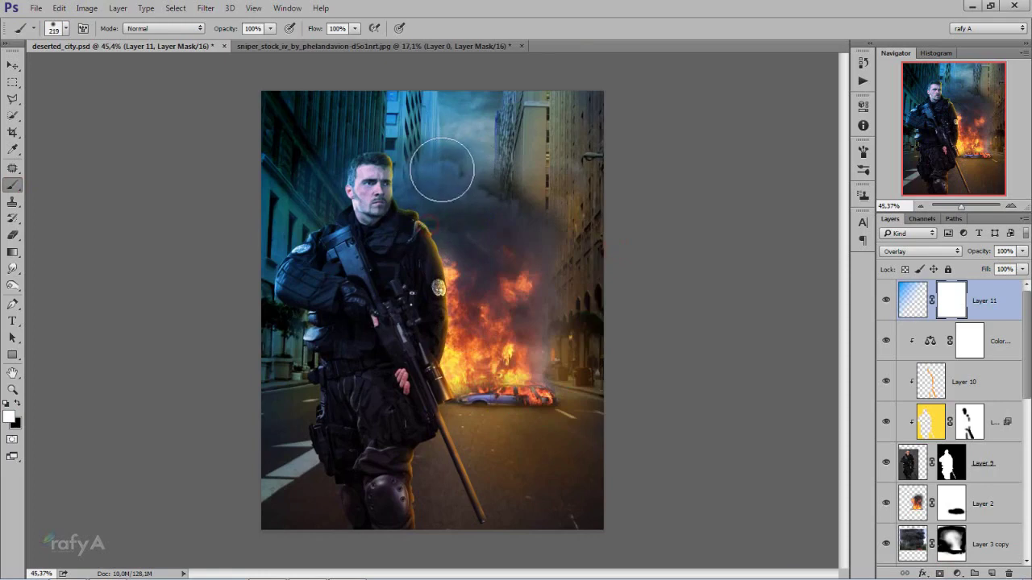
# - Paint black on the mask to hide the blue overlay above the soldier's head
pyautogui.click(16, 405)
pyautogui.moveTo(460, 231)
pyautogui.mouseDown()
pyautogui.moveTo(451, 97)
pyautogui.moveTo(411, 165)
pyautogui.moveTo(407, 95)
pyautogui.moveTo(378, 175)
pyautogui.moveTo(400, 103)
pyautogui.mouseUp()
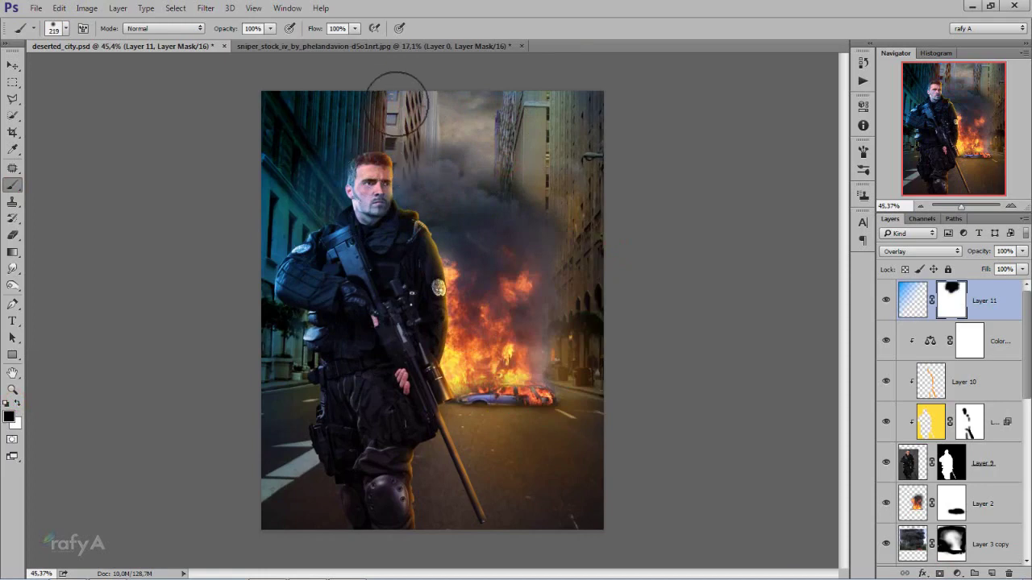
pyautogui.hotkey('ctrl', 'z')
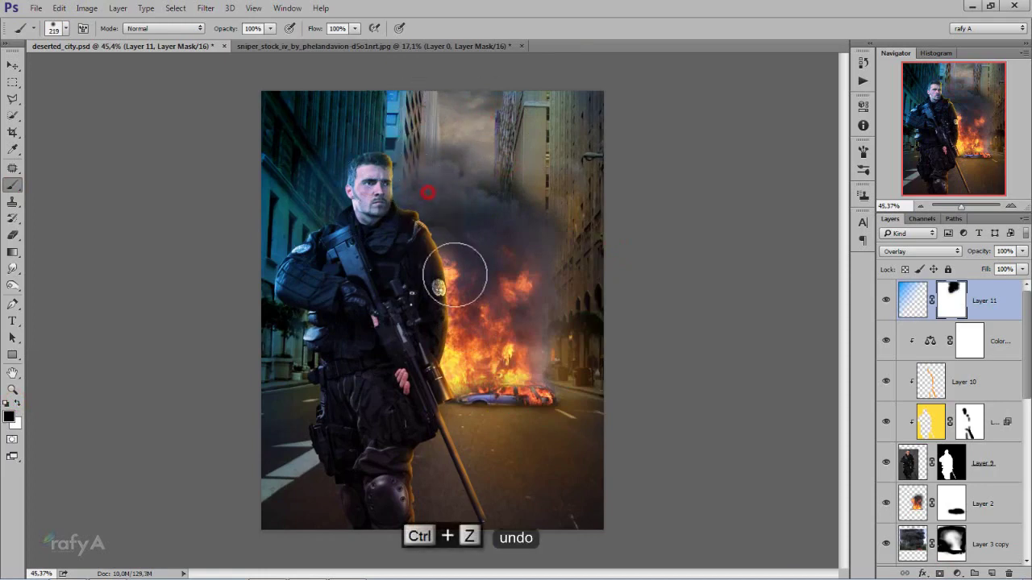
pyautogui.moveTo(403, 185)
pyautogui.mouseDown()
pyautogui.moveTo(414, 161)
pyautogui.moveTo(406, 236)
pyautogui.mouseUp()
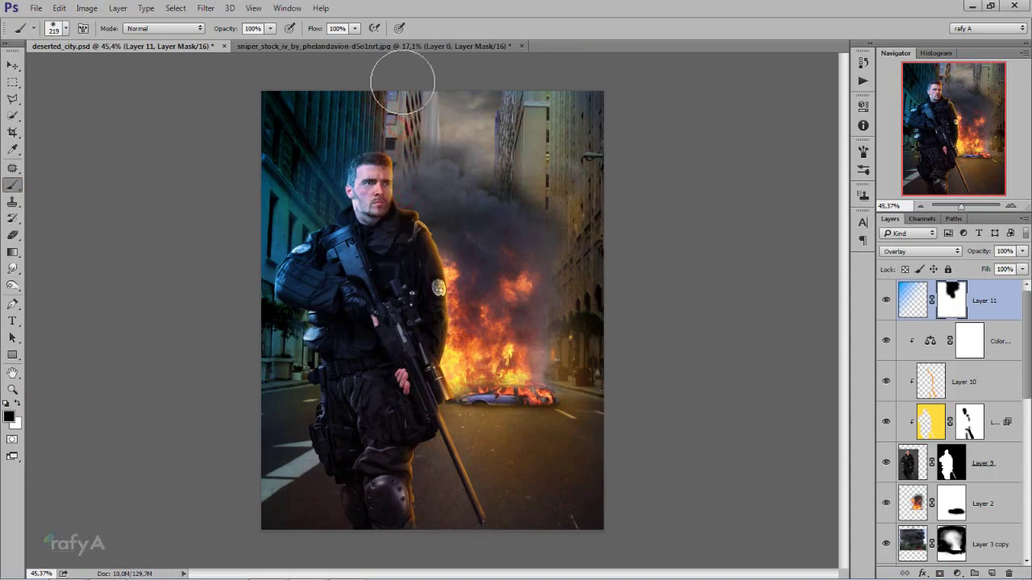
# - At 48% flow, mask the overlay over the top-left buildings, chest and hand
pyautogui.click(354, 28)
pyautogui.moveTo(321, 49); pyautogui.dragTo(321, 46)
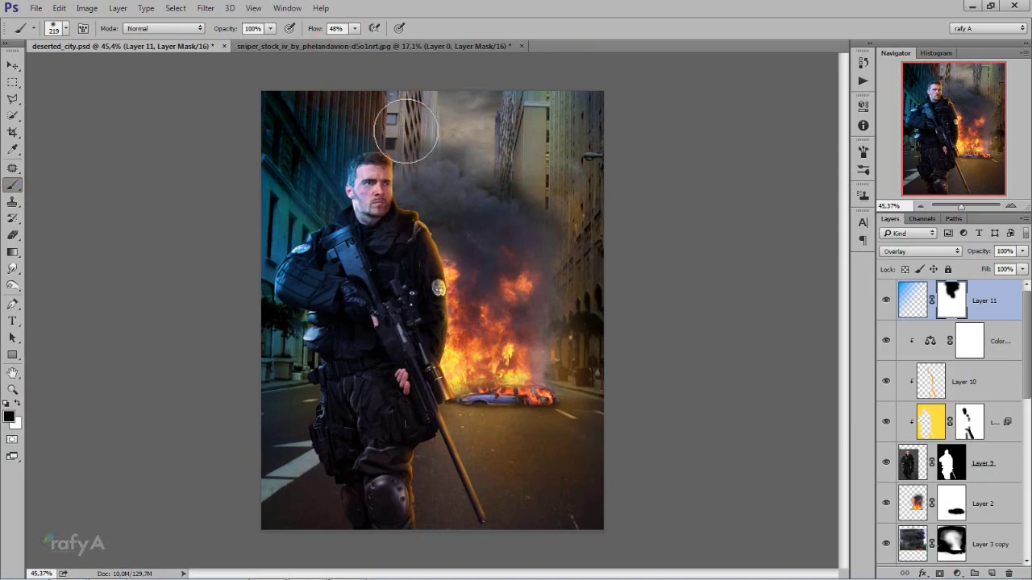
pyautogui.click(356, 115)
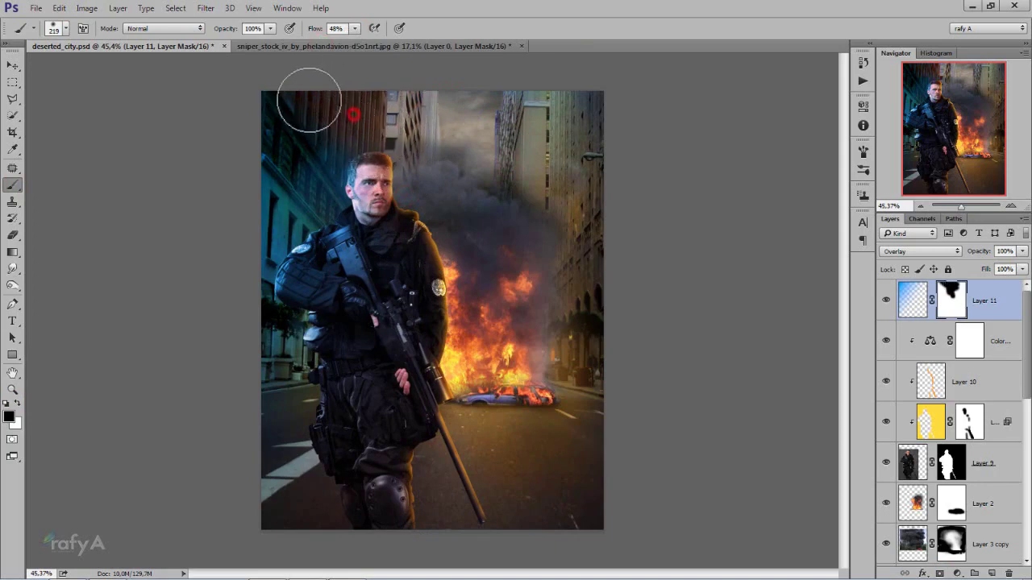
pyautogui.click(291, 91)
pyautogui.click(431, 217)
pyautogui.click(386, 284)
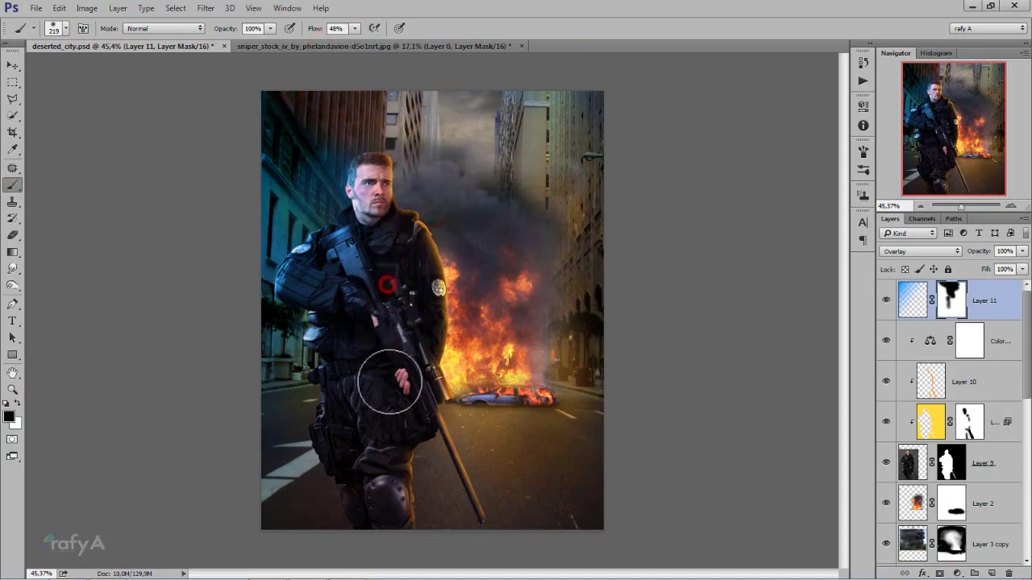
pyautogui.click(370, 384)
pyautogui.scroll(-3, 454, 403)
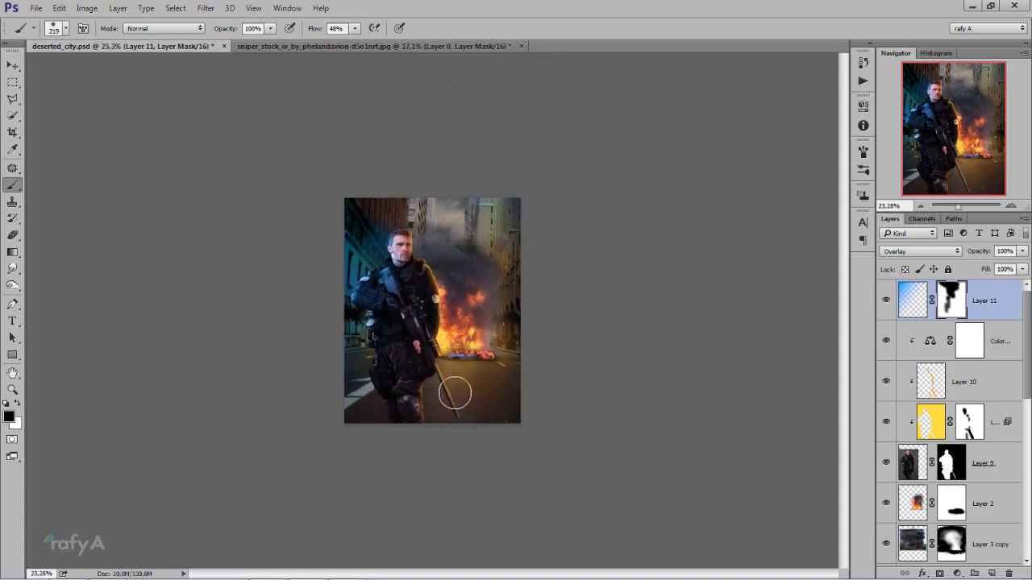
pyautogui.scroll(2, 454, 392)
pyautogui.scroll(1, 394, 165)
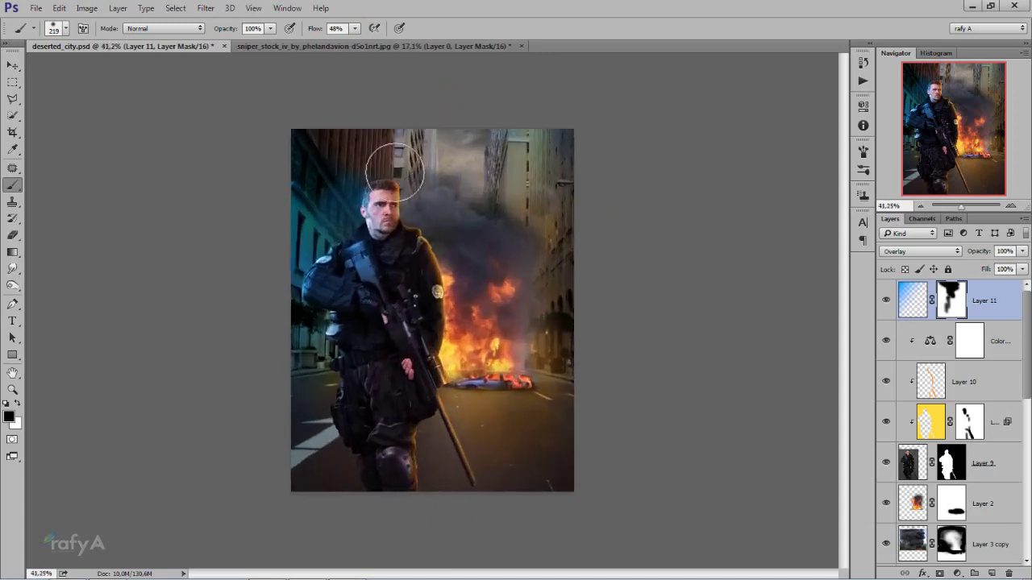
pyautogui.scroll(2, 407, 171)
pyautogui.scroll(-1, 379, 146)
# - Paint white to bring back the overlay around the head and shoulder
pyautogui.press('x')
pyautogui.click(345, 161)
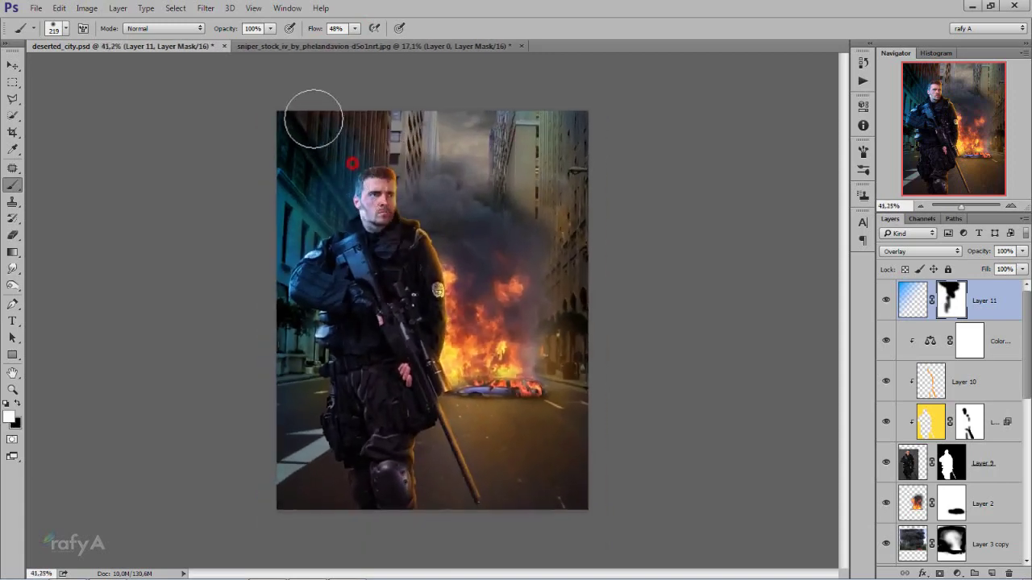
pyautogui.click(281, 101)
pyautogui.click(371, 154)
pyautogui.scroll(-1, 426, 273)
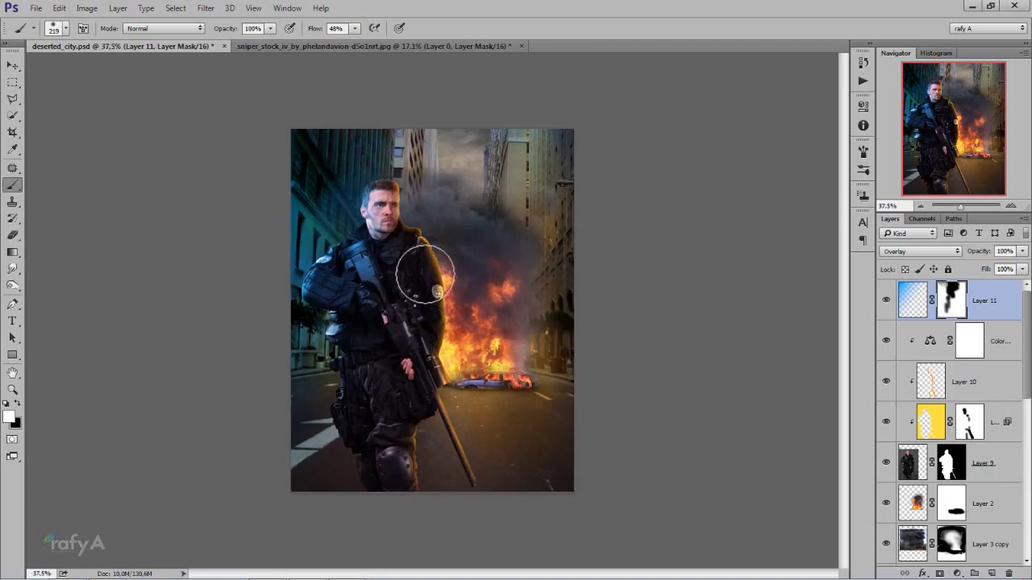
pyautogui.scroll(1, 436, 262)
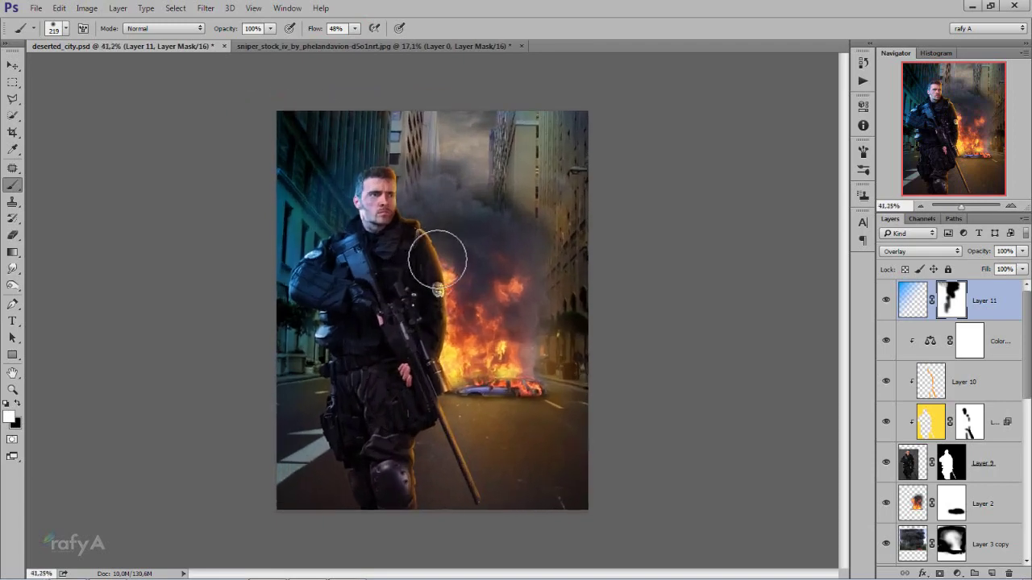
pyautogui.scroll(1, 437, 288)
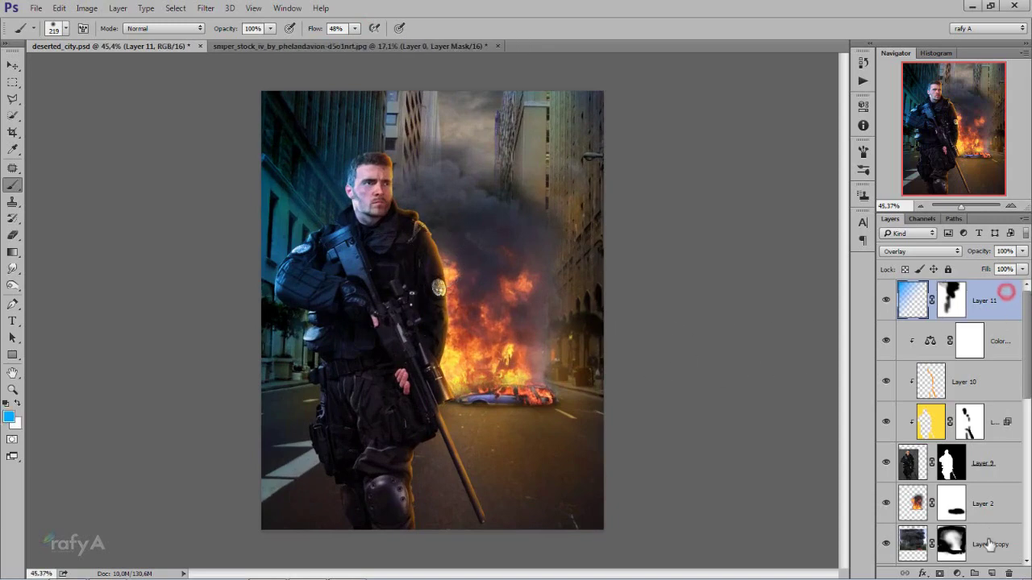
# - Add Layer 12 and lay a blue gradient from the bottom-left corner
pyautogui.click(992, 573)
pyautogui.click(14, 253)
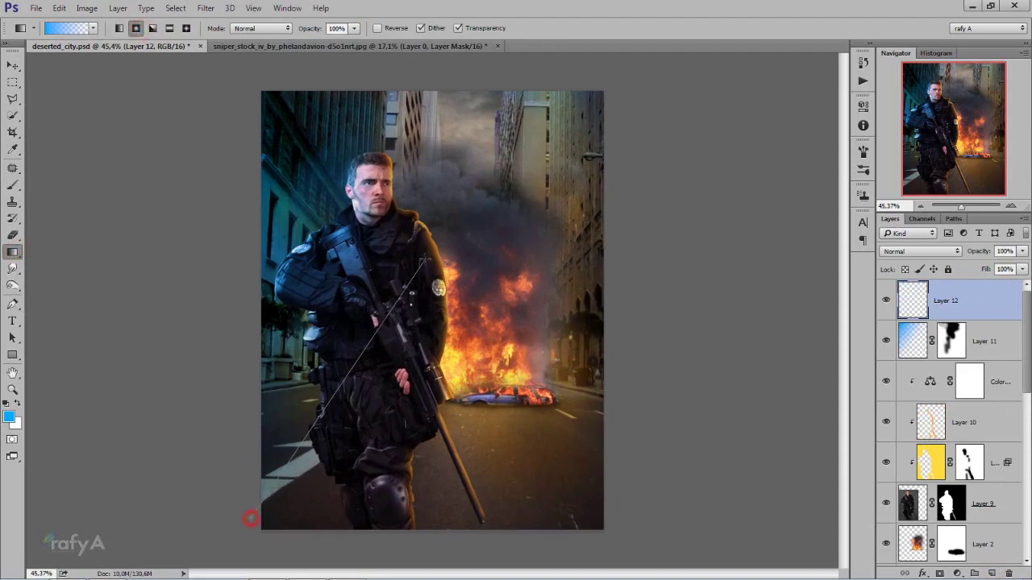
pyautogui.moveTo(249, 530); pyautogui.dragTo(412, 281)
# - Try Screen blend mode on Layer 12 with reduced opacity
pyautogui.click(915, 251)
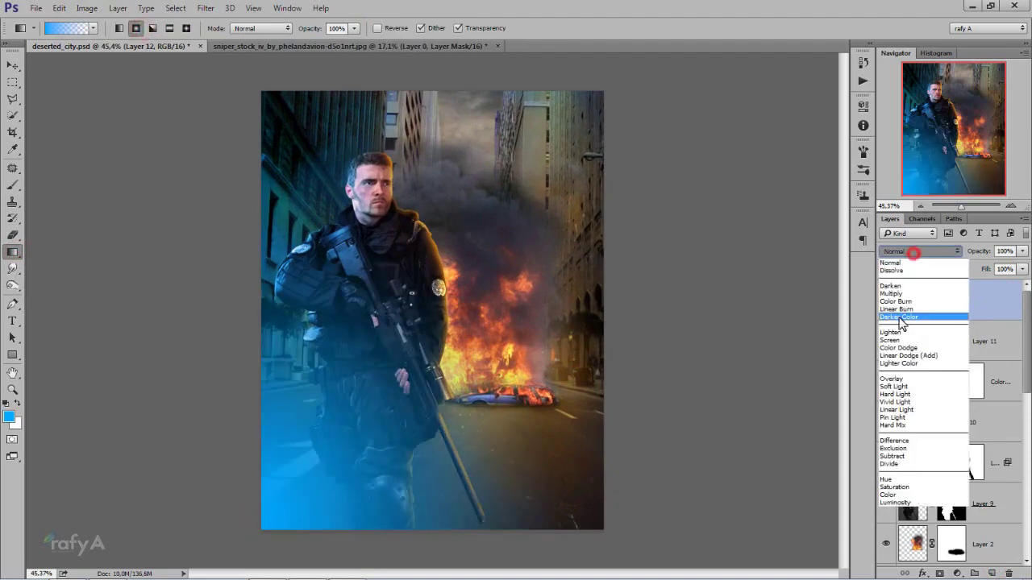
pyautogui.click(893, 337)
pyautogui.click(1021, 250)
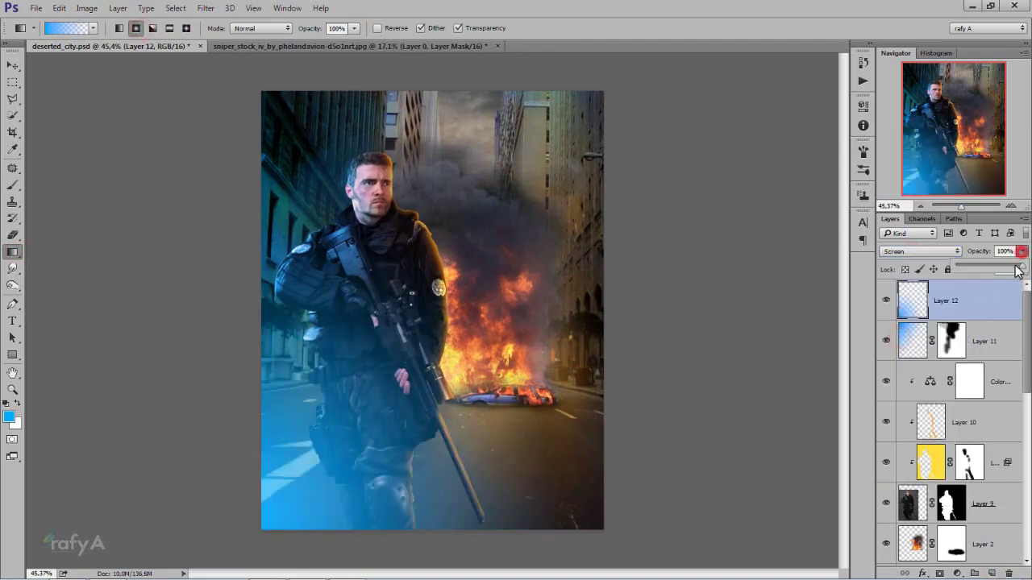
pyautogui.moveTo(1021, 266); pyautogui.dragTo(961, 271)
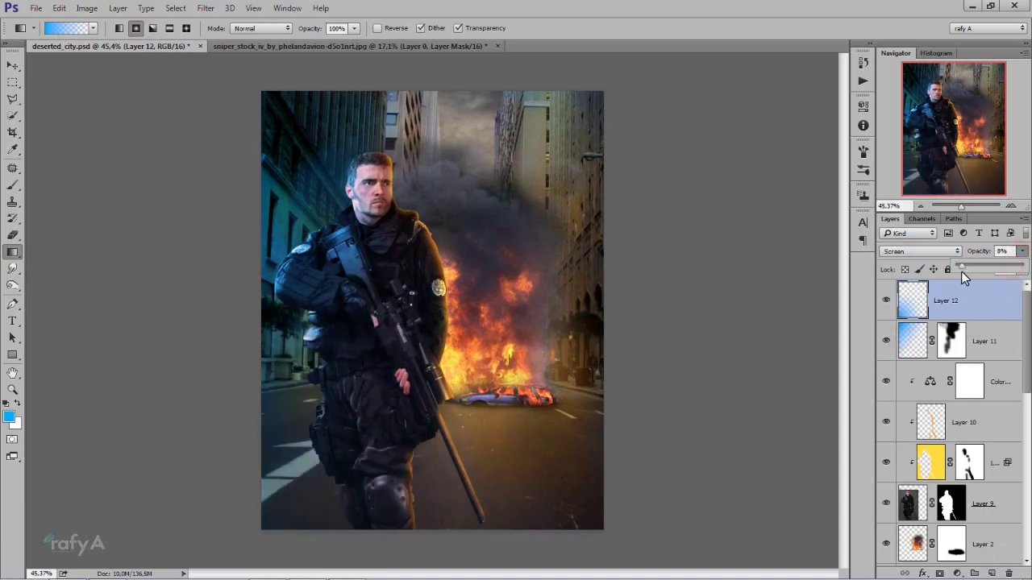
pyautogui.moveTo(961, 271); pyautogui.dragTo(983, 263)
# - Set Layer 12 to Overlay blend mode at about 74% opacity
pyautogui.click(919, 252)
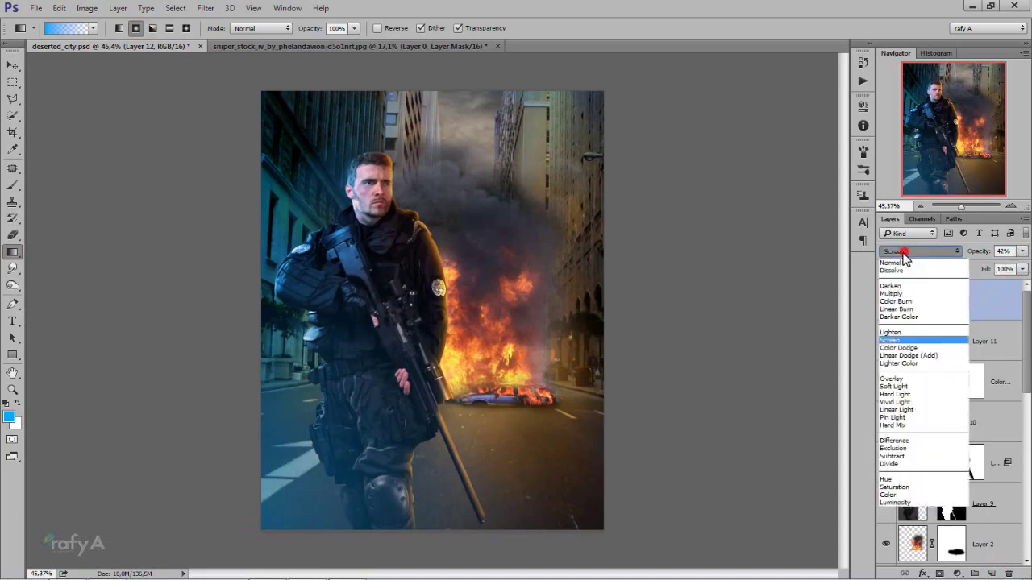
pyautogui.click(918, 377)
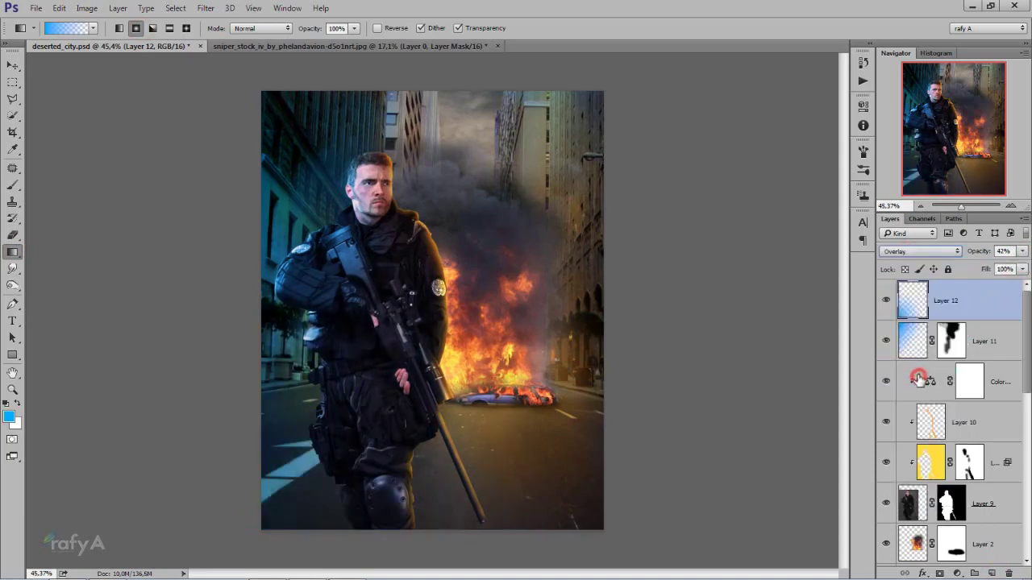
pyautogui.click(1021, 250)
pyautogui.moveTo(989, 266); pyautogui.dragTo(1008, 268)
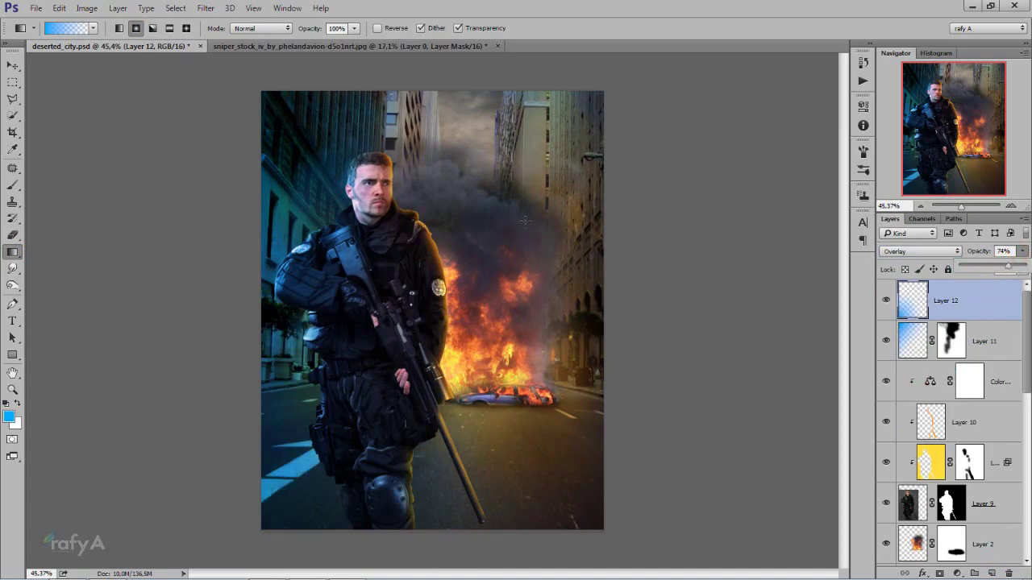
pyautogui.scroll(-2, 525, 219)
pyautogui.scroll(-2, 525, 219)
pyautogui.scroll(1, 525, 220)
pyautogui.scroll(2, 525, 219)
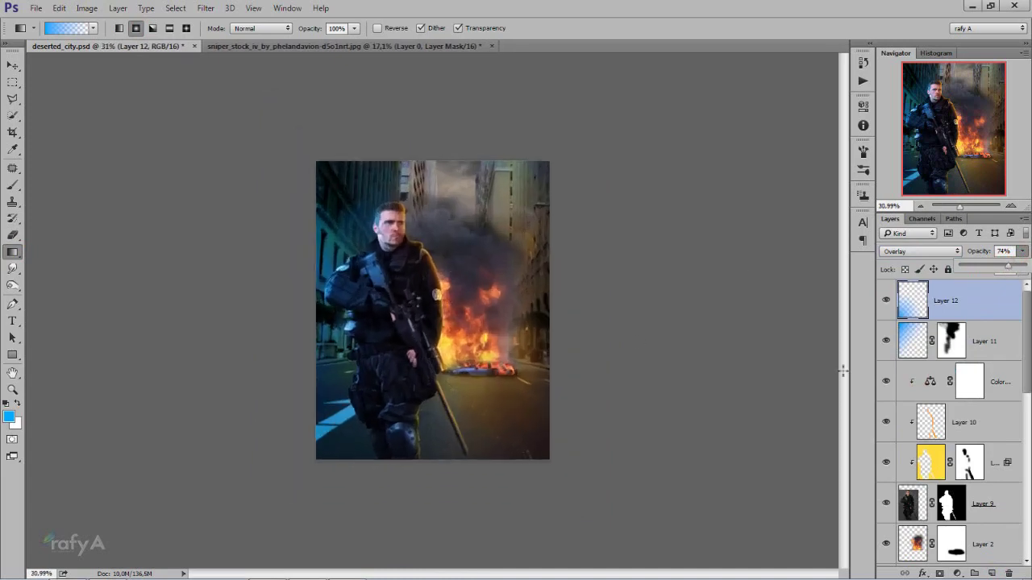
pyautogui.click(983, 311)
# - Add Layer 13 and set the foreground colour to a deep blue, hue 215
pyautogui.click(991, 573)
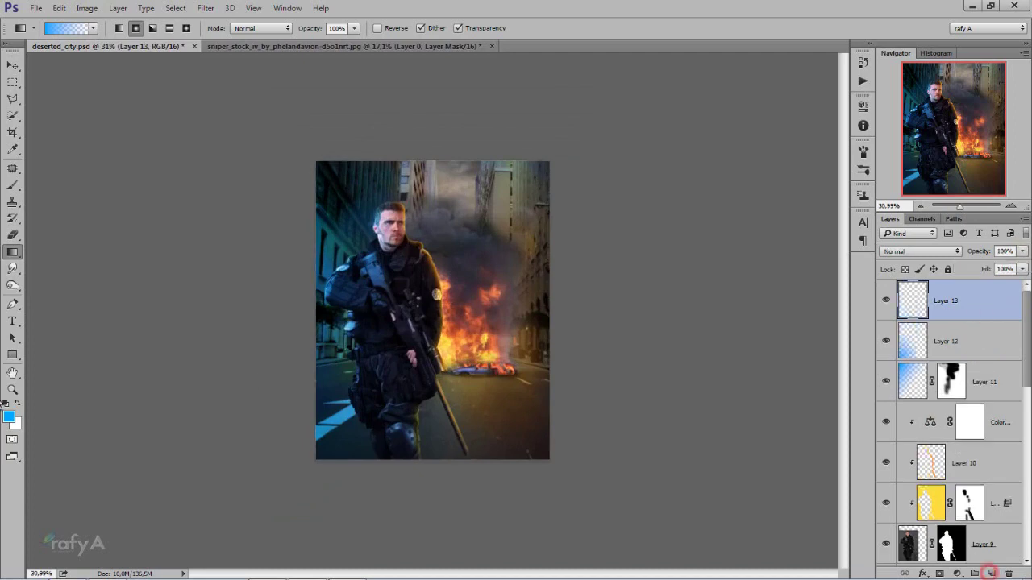
pyautogui.keyDown('alt'); pyautogui.click(476, 291); pyautogui.keyUp('alt')
pyautogui.click(8, 416)
pyautogui.click(771, 347)
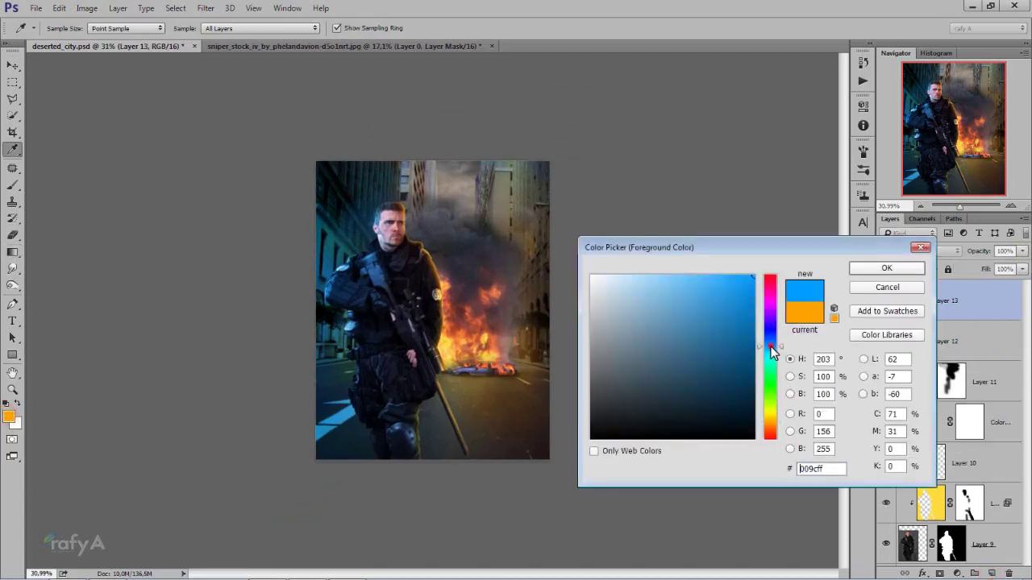
pyautogui.moveTo(772, 352); pyautogui.dragTo(774, 345)
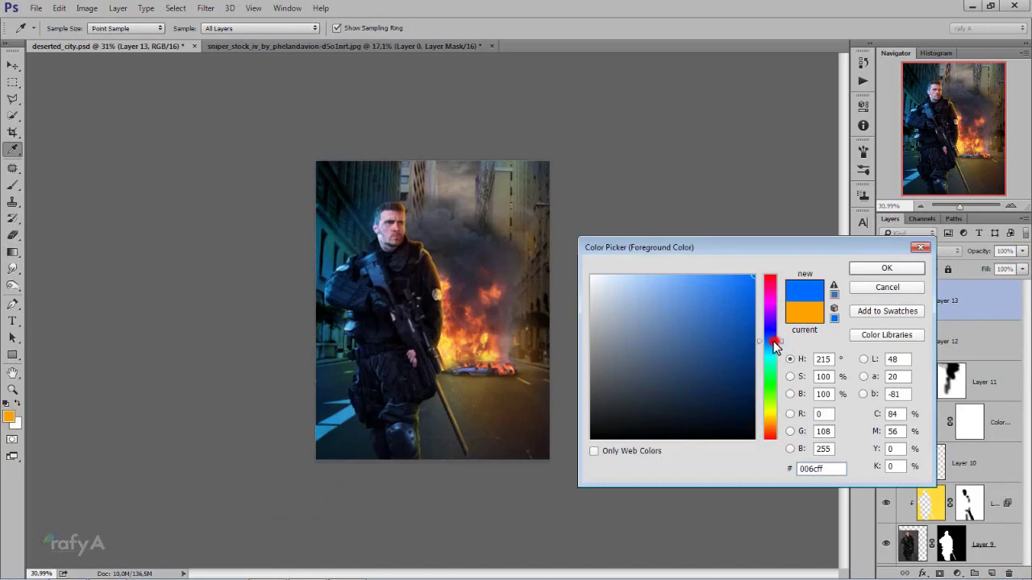
pyautogui.click(863, 271)
# - Draw a blue gradient across the top-right, blended as Overlay at 27% opacity
pyautogui.press('g')
pyautogui.moveTo(579, 162); pyautogui.dragTo(472, 326)
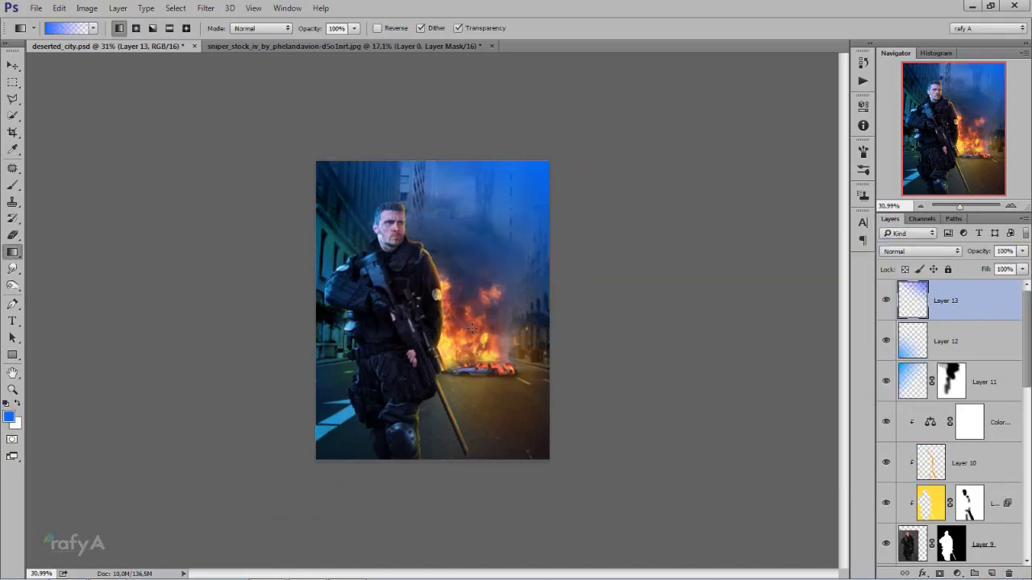
pyautogui.click(935, 257)
pyautogui.click(923, 381)
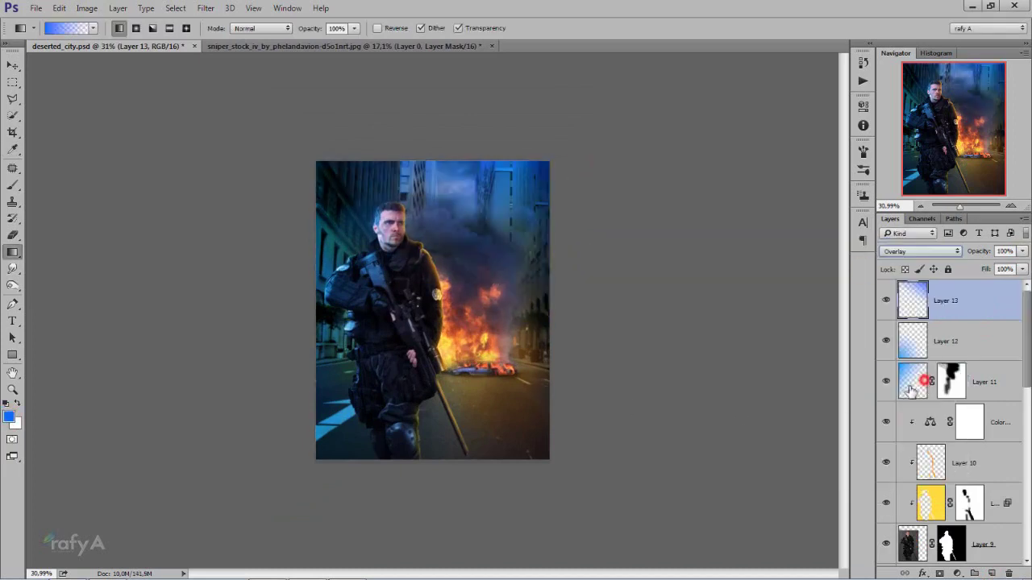
pyautogui.click(1022, 253)
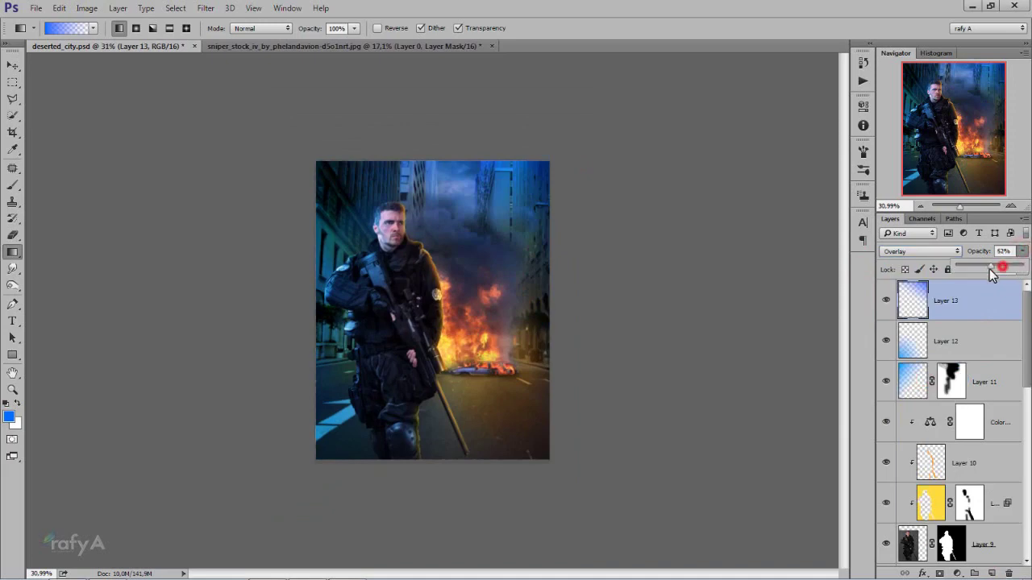
pyautogui.moveTo(990, 269); pyautogui.dragTo(984, 270)
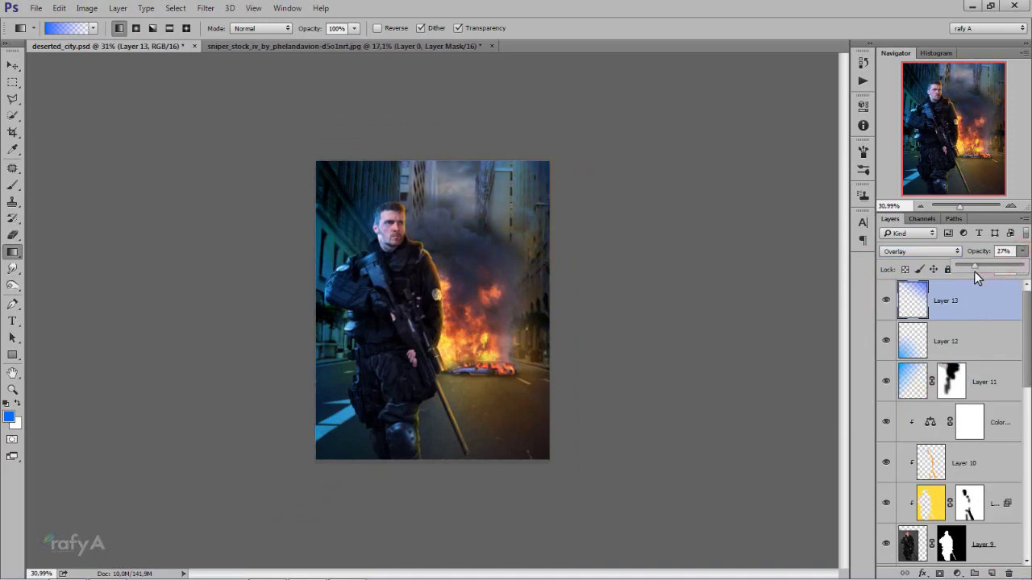
pyautogui.click(740, 351)
# - Scroll the Layers panel and select Layer 12
pyautogui.scroll(2, 739, 351)
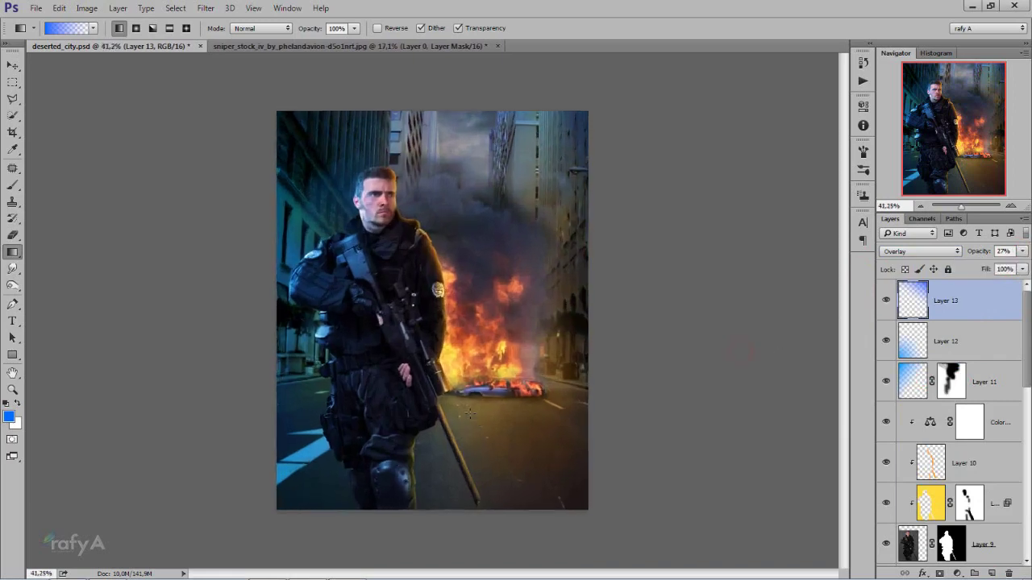
pyautogui.scroll(1, 470, 414)
pyautogui.scroll(2, 469, 413)
pyautogui.scroll(-1, 495, 254)
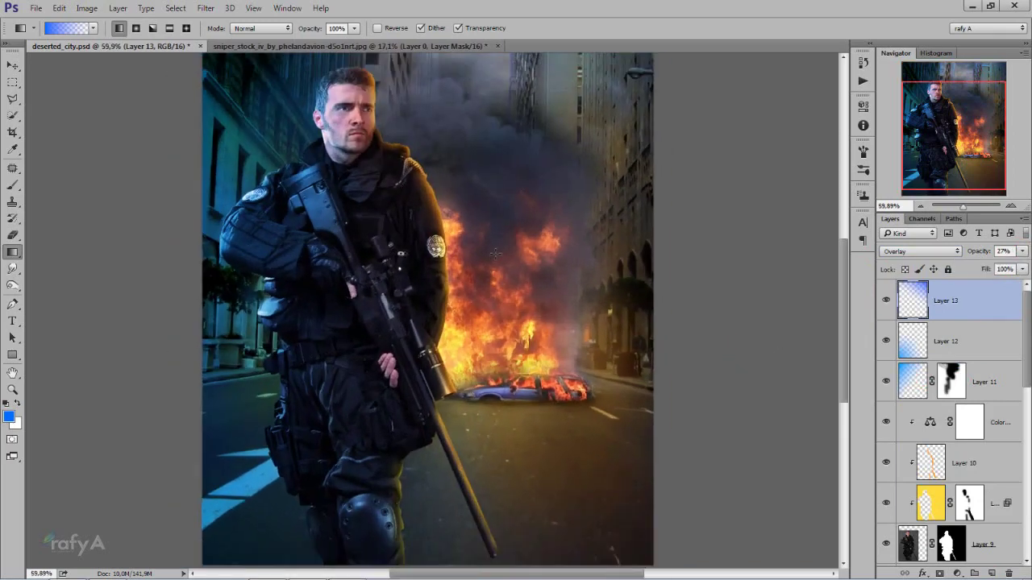
pyautogui.scroll(-3, 495, 254)
pyautogui.scroll(-1, 495, 254)
pyautogui.scroll(2, 495, 254)
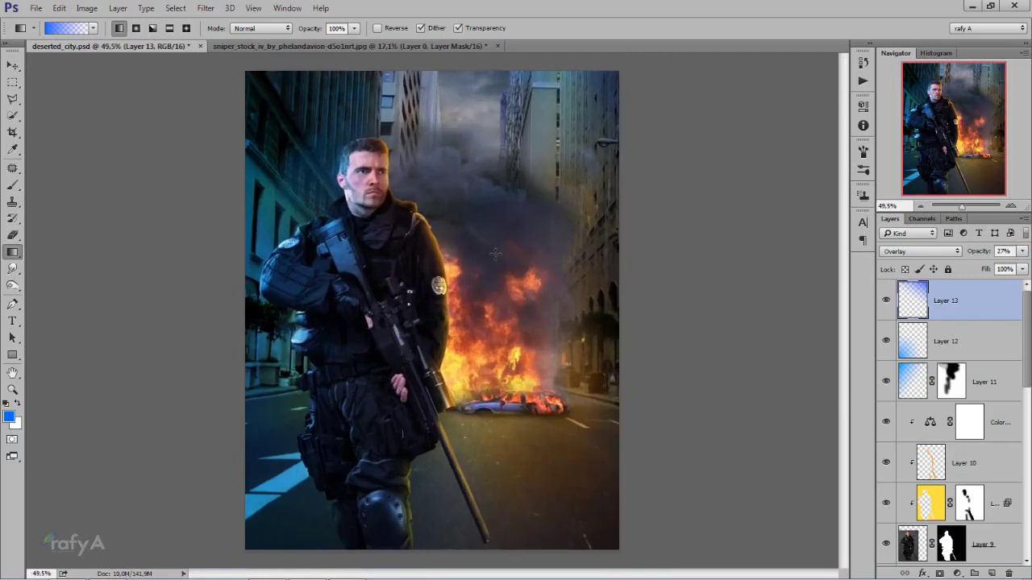
pyautogui.click(999, 333)
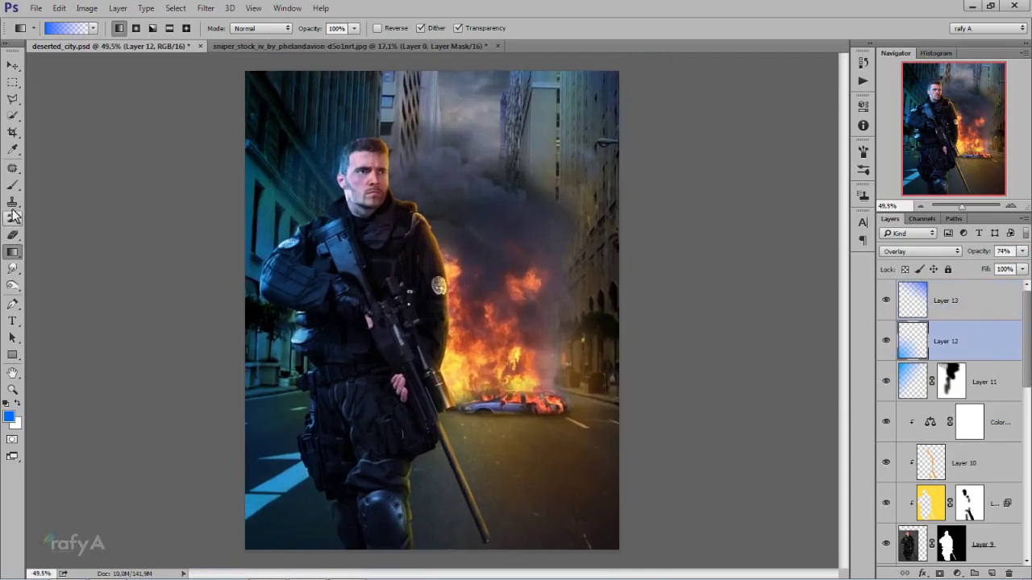
# - Pick a light cyan and paint highlights on the soldier's gear, knee and rifle
pyautogui.click(9, 416)
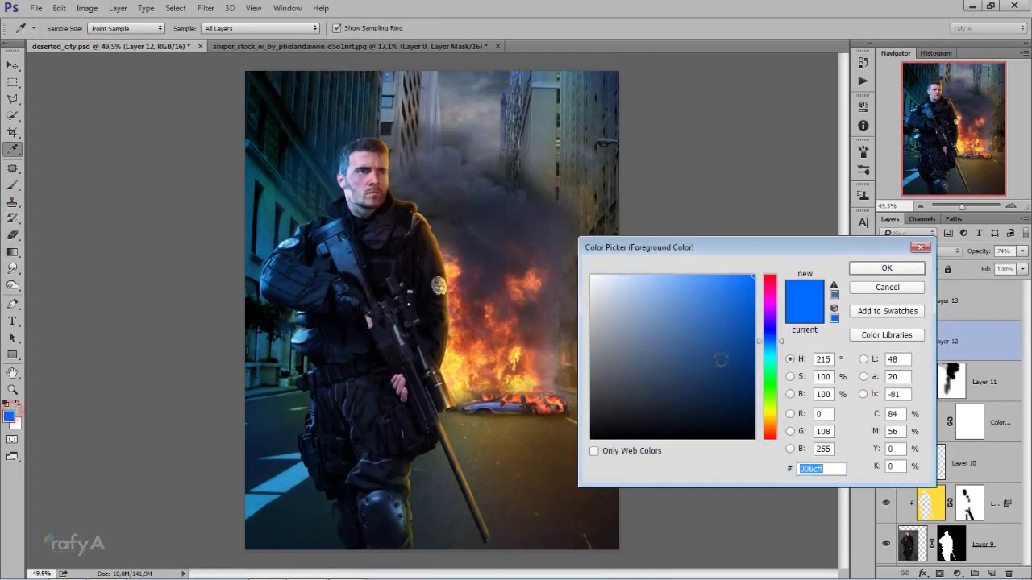
pyautogui.click(770, 357)
pyautogui.click(882, 269)
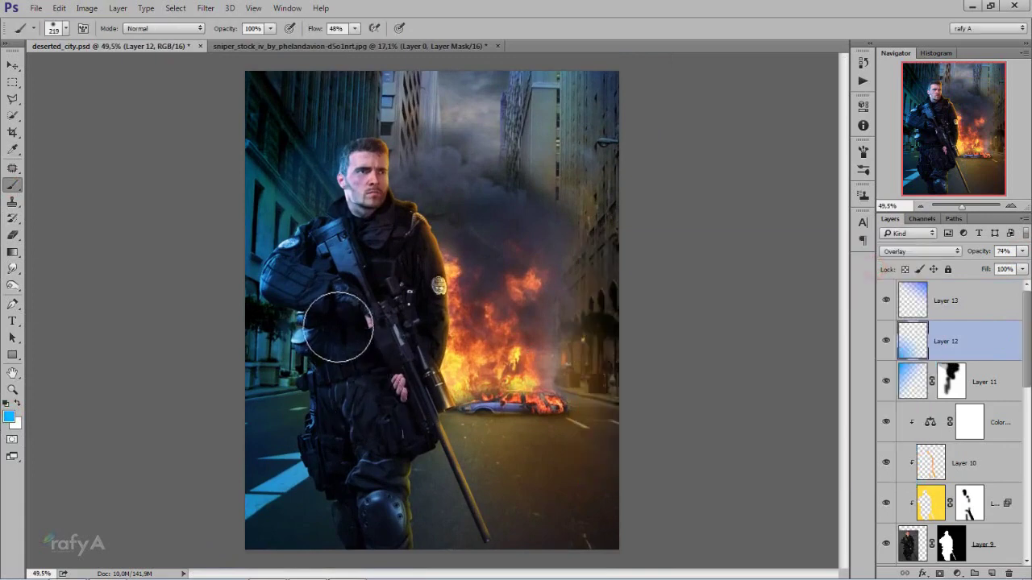
pyautogui.click(382, 334)
pyautogui.moveTo(375, 364); pyautogui.dragTo(387, 411)
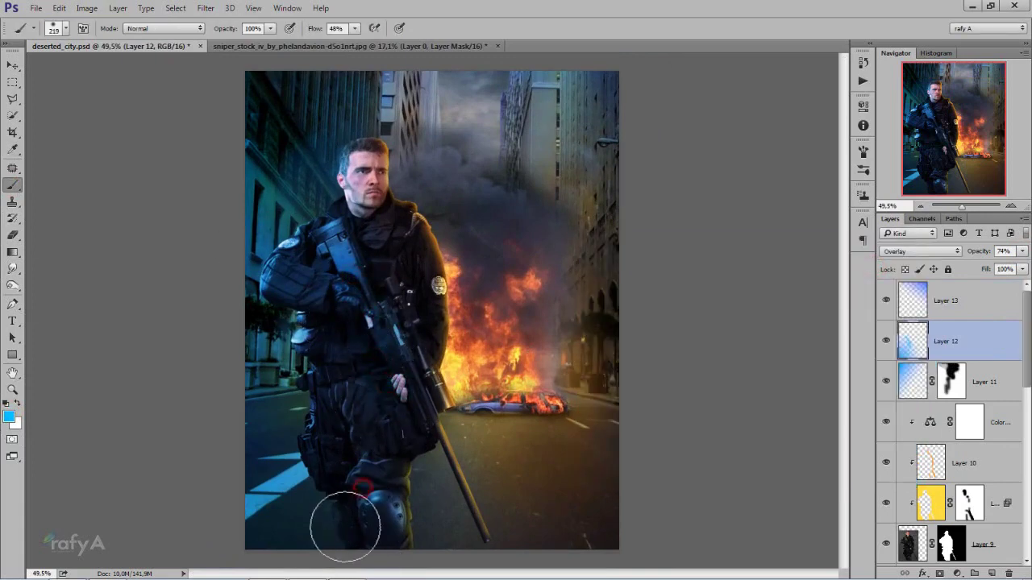
pyautogui.moveTo(346, 526); pyautogui.dragTo(380, 559)
pyautogui.moveTo(381, 342)
pyautogui.mouseDown()
pyautogui.moveTo(306, 307)
pyautogui.moveTo(242, 347)
pyautogui.mouseUp()
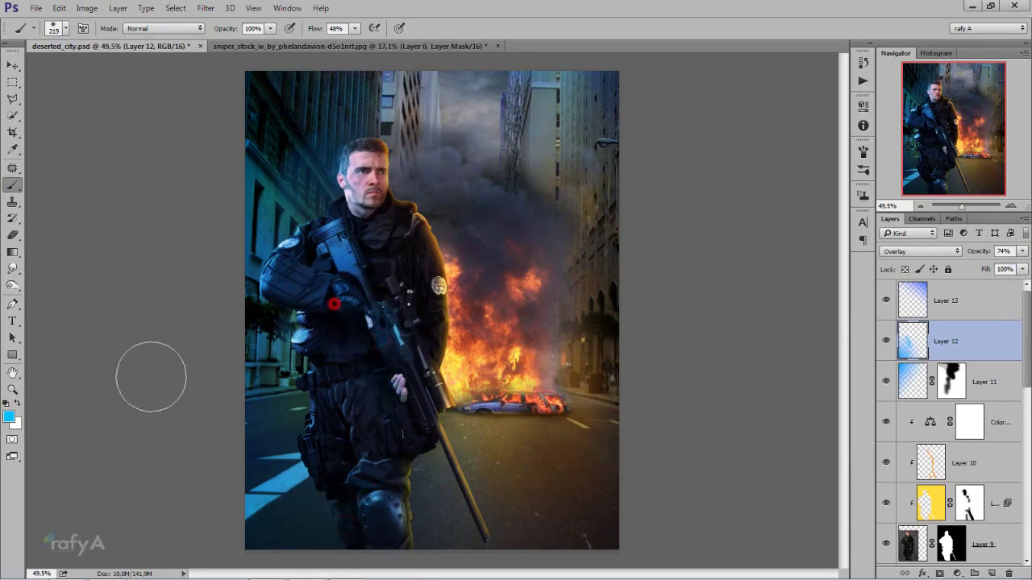
# - Sample orange from the fire and paint glow on the leg, shoulder and rifle grip
pyautogui.click(8, 417)
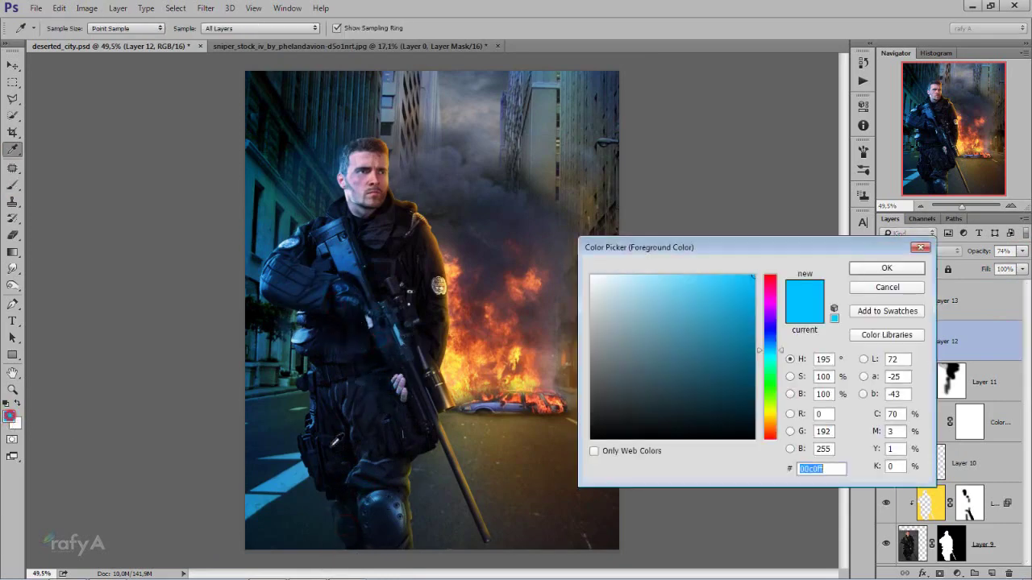
pyautogui.click(462, 362)
pyautogui.click(887, 268)
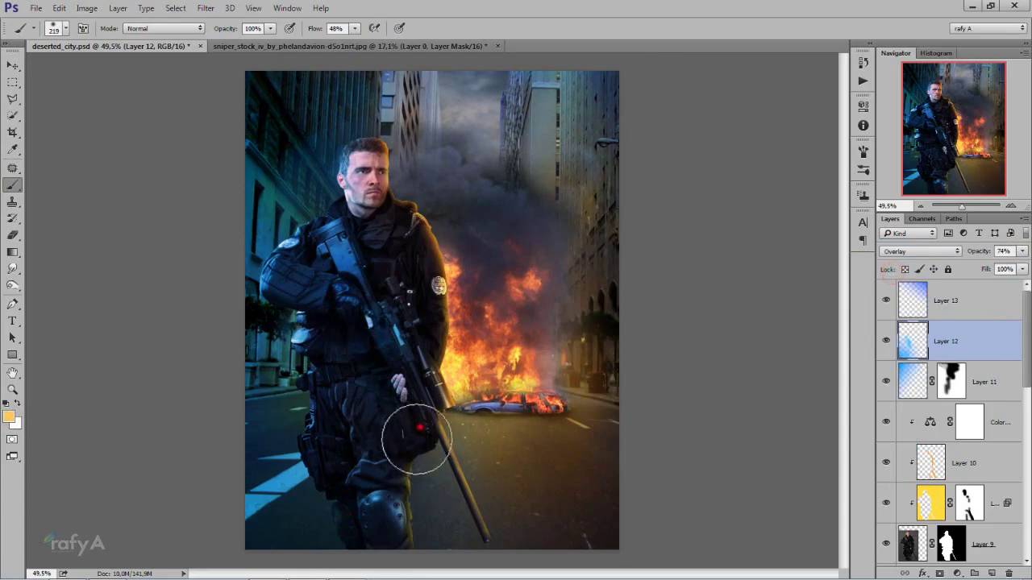
pyautogui.moveTo(414, 438); pyautogui.dragTo(412, 556)
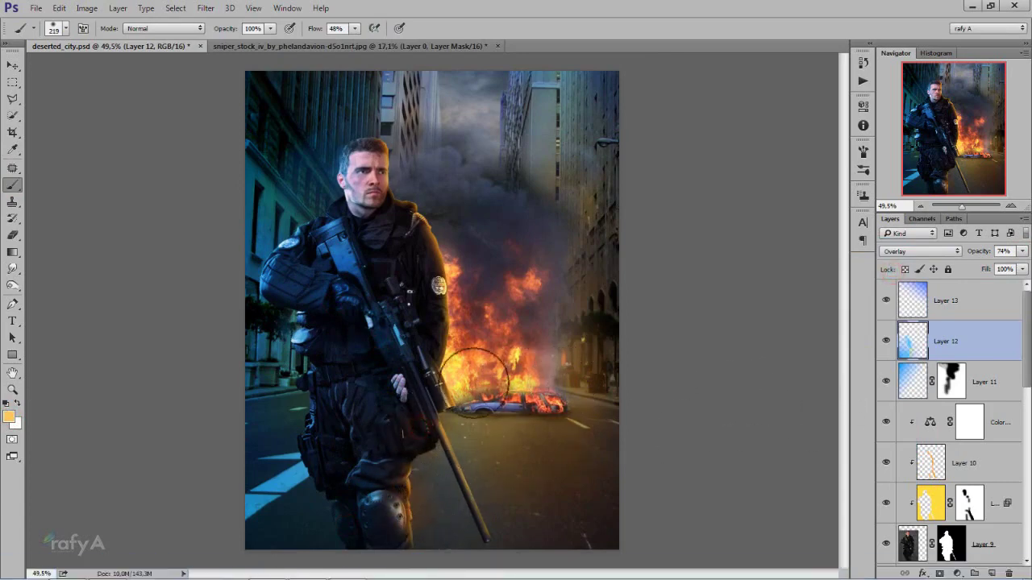
pyautogui.moveTo(428, 342); pyautogui.dragTo(438, 287)
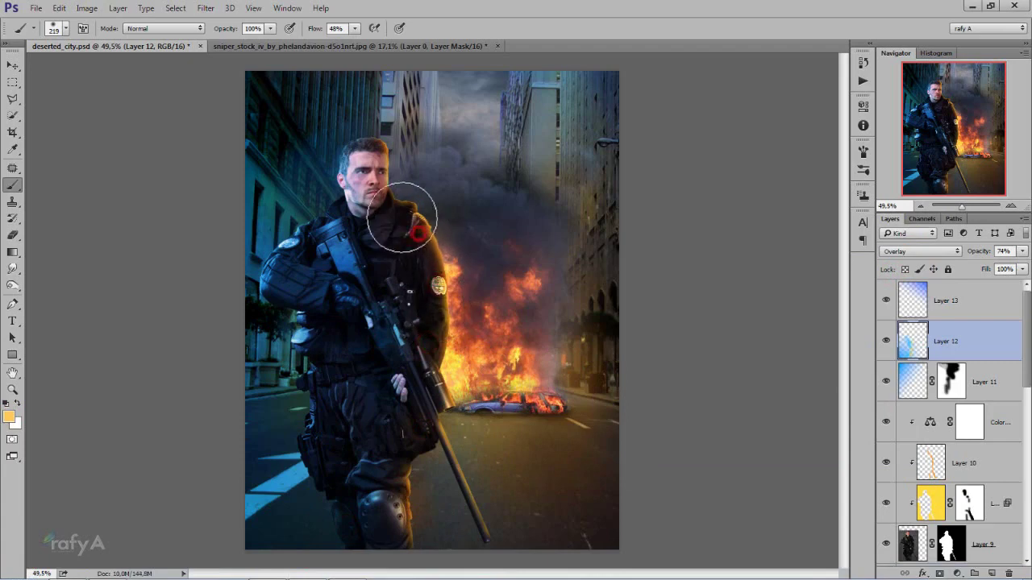
pyautogui.moveTo(426, 355); pyautogui.dragTo(431, 375)
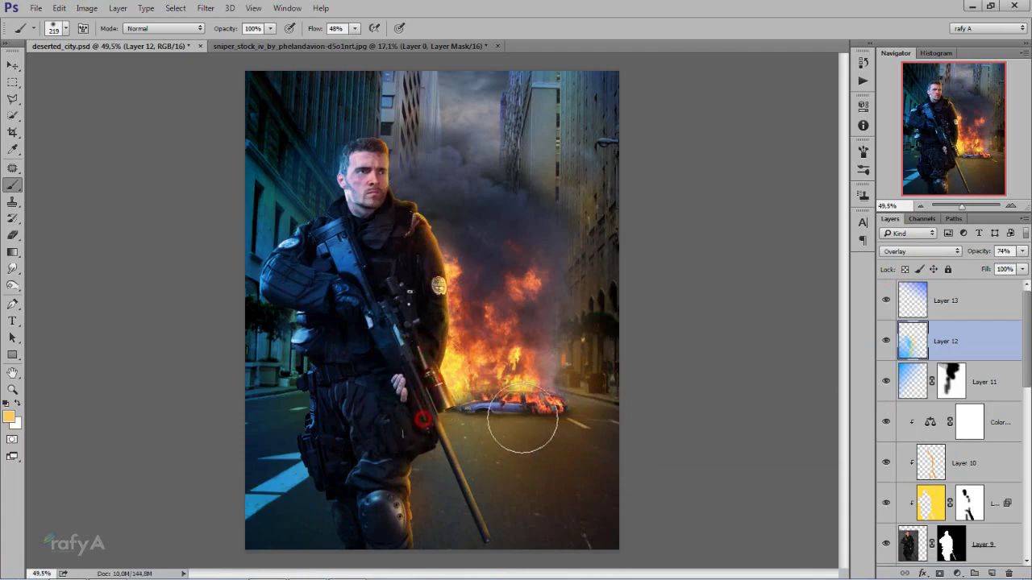
# - Save deserted_city.psd
pyautogui.scroll(-2, 525, 396)
pyautogui.scroll(-1, 525, 396)
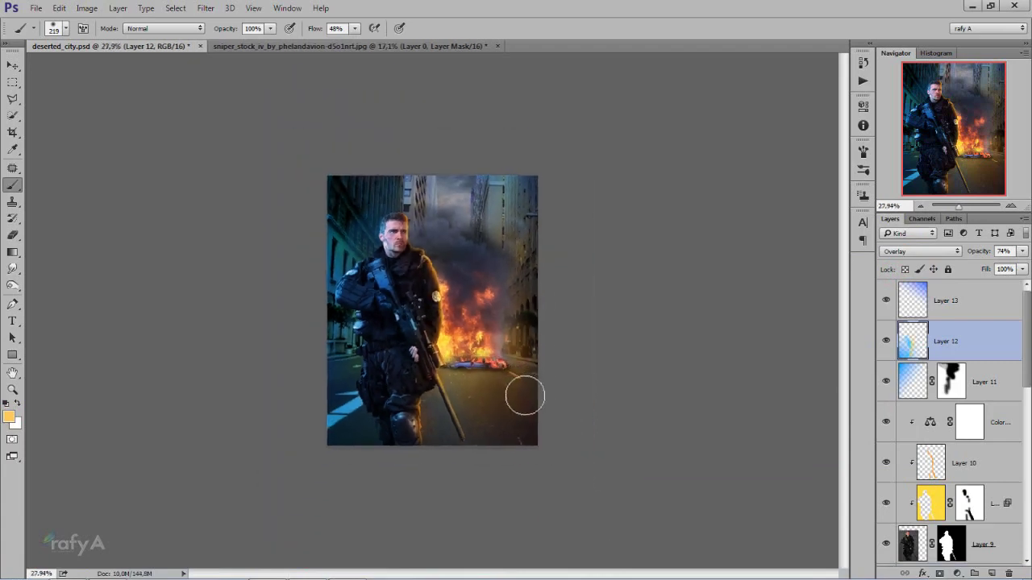
pyautogui.scroll(3, 525, 396)
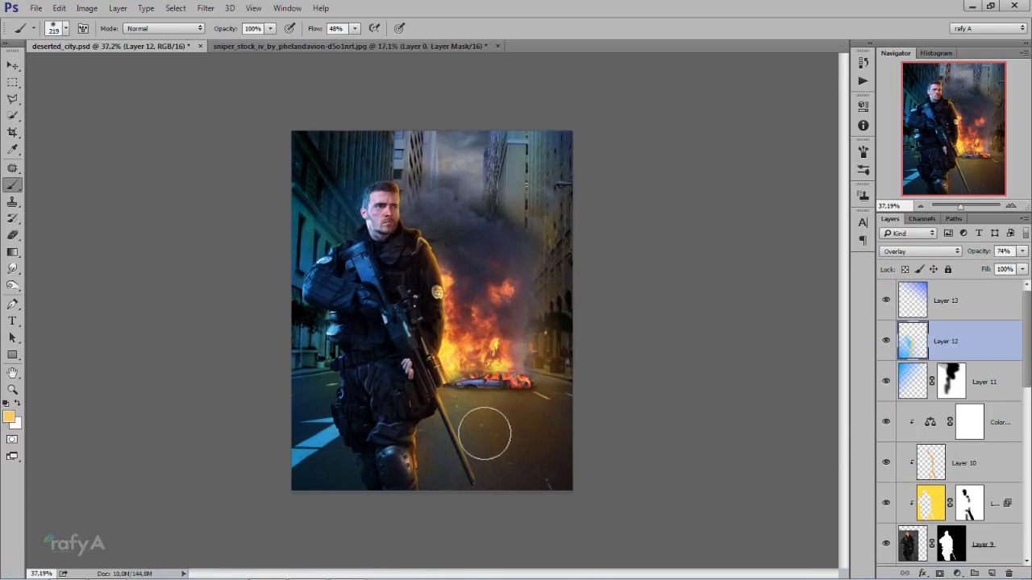
pyautogui.hotkey('ctrl', 's')
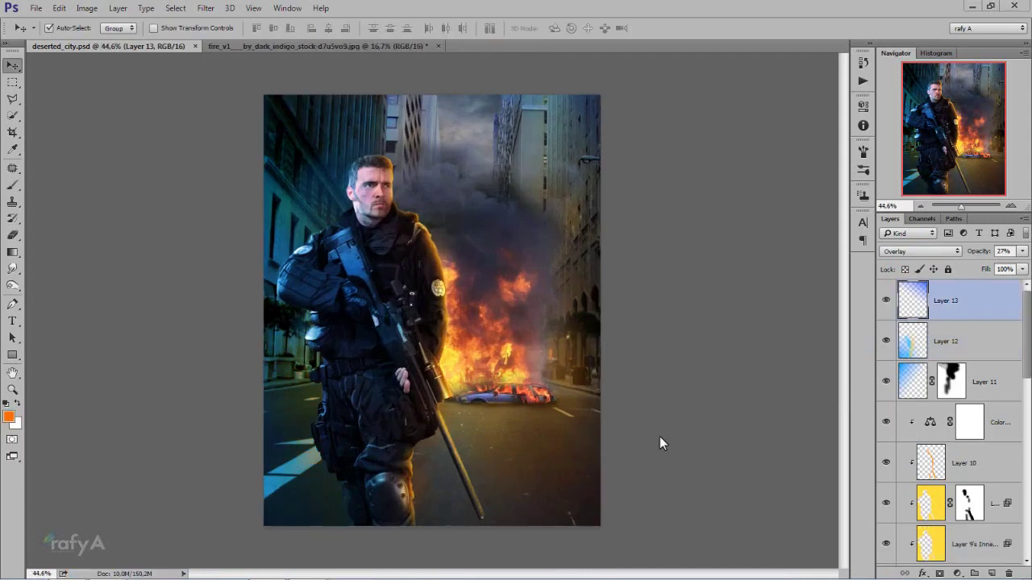
# - Copy the fire-sparks photo into deserted_city.psd and position it over the street
pyautogui.click(276, 46)
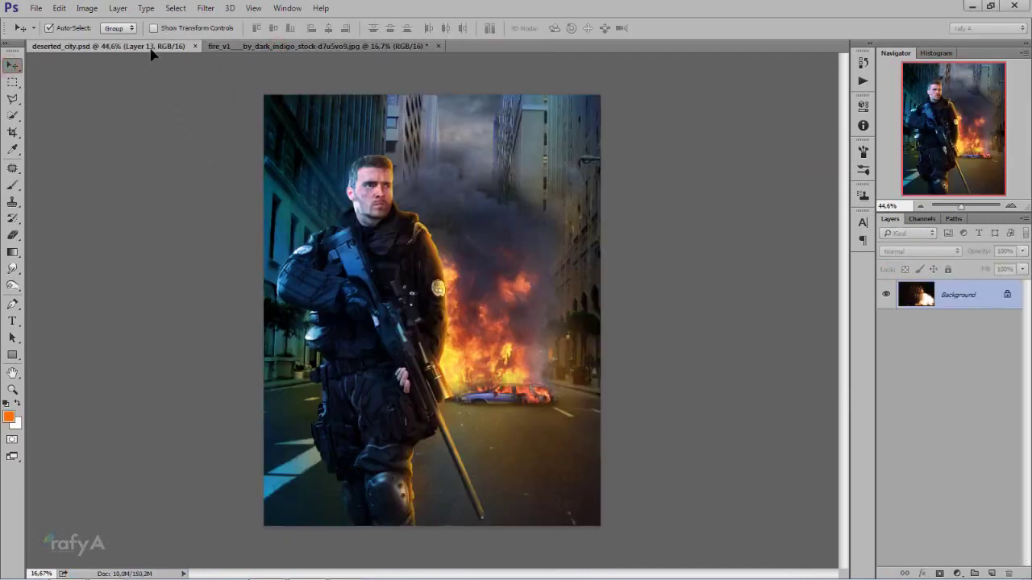
pyautogui.moveTo(154, 54); pyautogui.dragTo(564, 472)
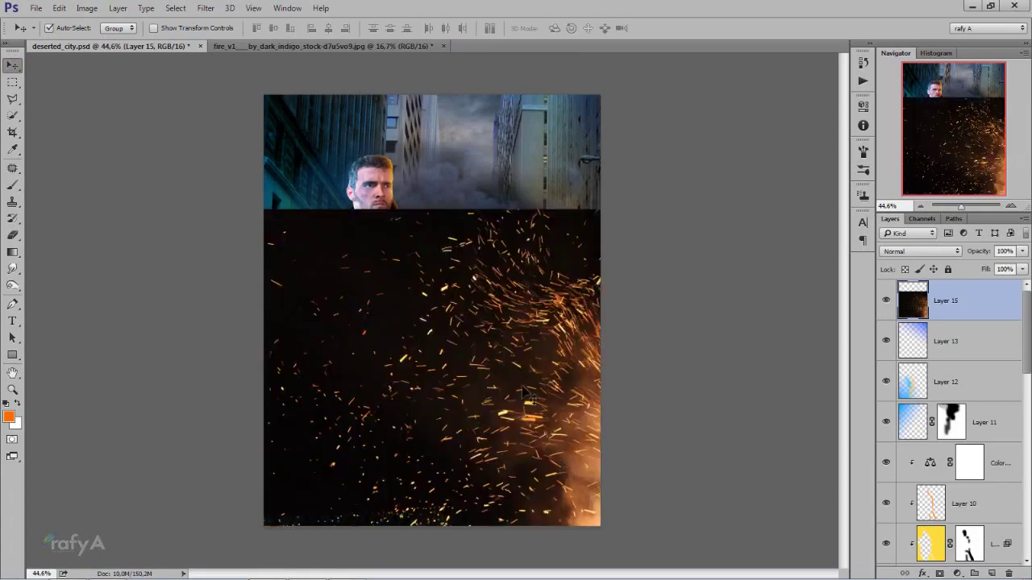
pyautogui.moveTo(528, 363)
pyautogui.mouseDown()
pyautogui.moveTo(546, 335)
pyautogui.moveTo(581, 322)
pyautogui.moveTo(599, 347)
pyautogui.mouseUp()
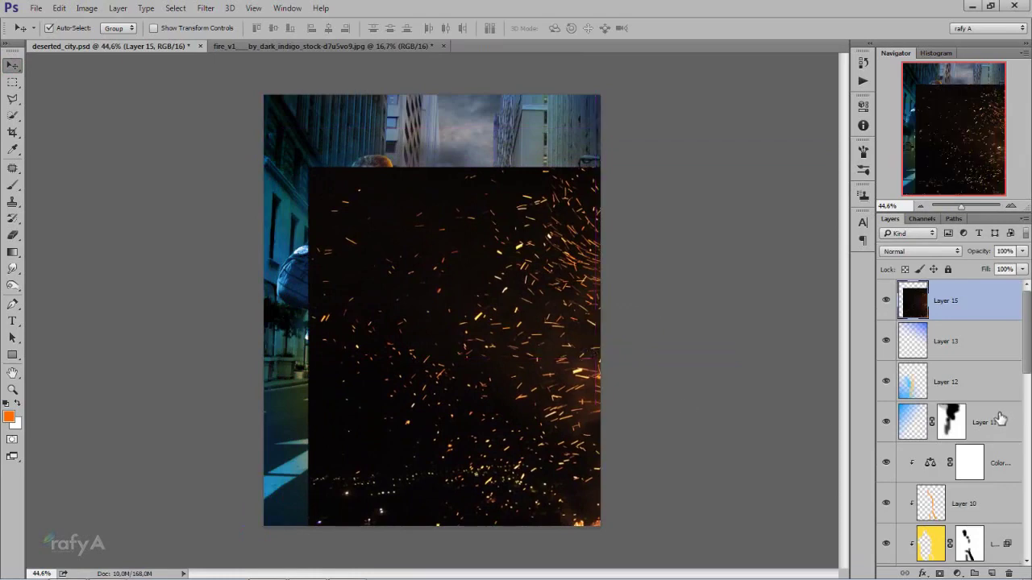
# - Move Layer 15 down beneath the colour-grade layers and blend it in Screen mode
pyautogui.moveTo(985, 303); pyautogui.dragTo(994, 388)
pyautogui.scroll(-4, 990, 409)
pyautogui.scroll(1, 990, 410)
pyautogui.scroll(1, 990, 411)
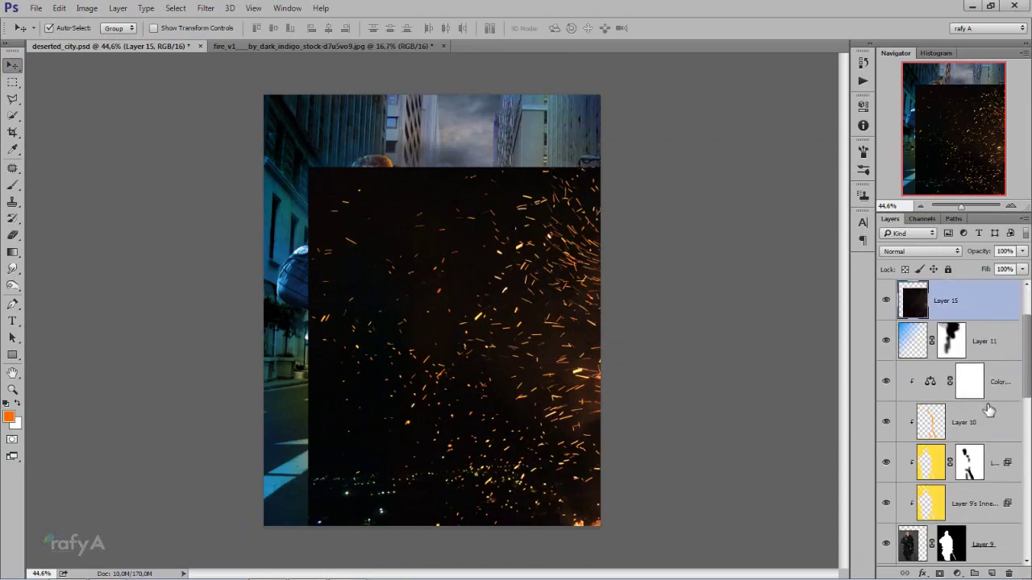
pyautogui.scroll(2, 989, 412)
pyautogui.scroll(-2, 986, 392)
pyautogui.moveTo(974, 301); pyautogui.dragTo(1003, 554)
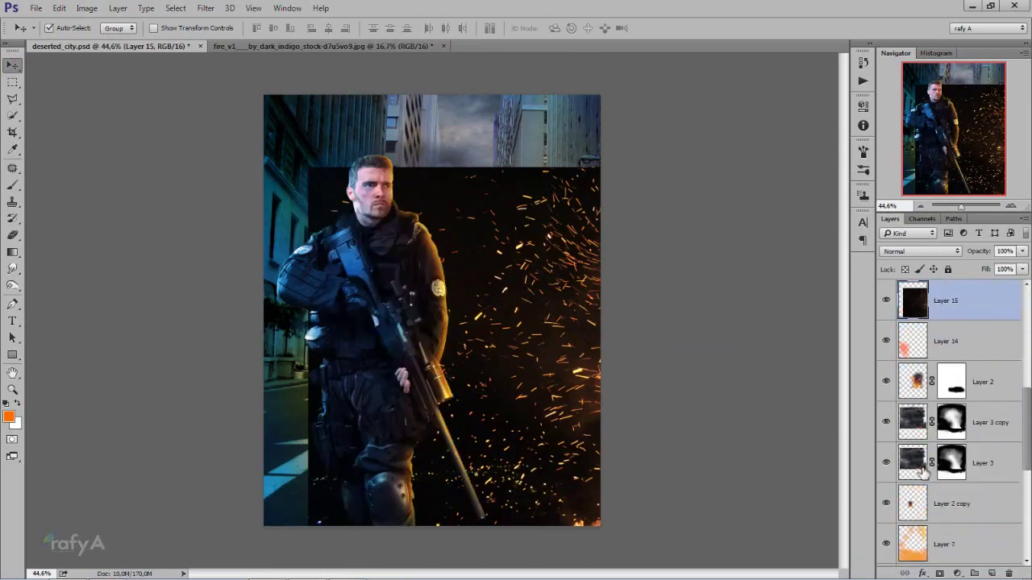
pyautogui.click(923, 255)
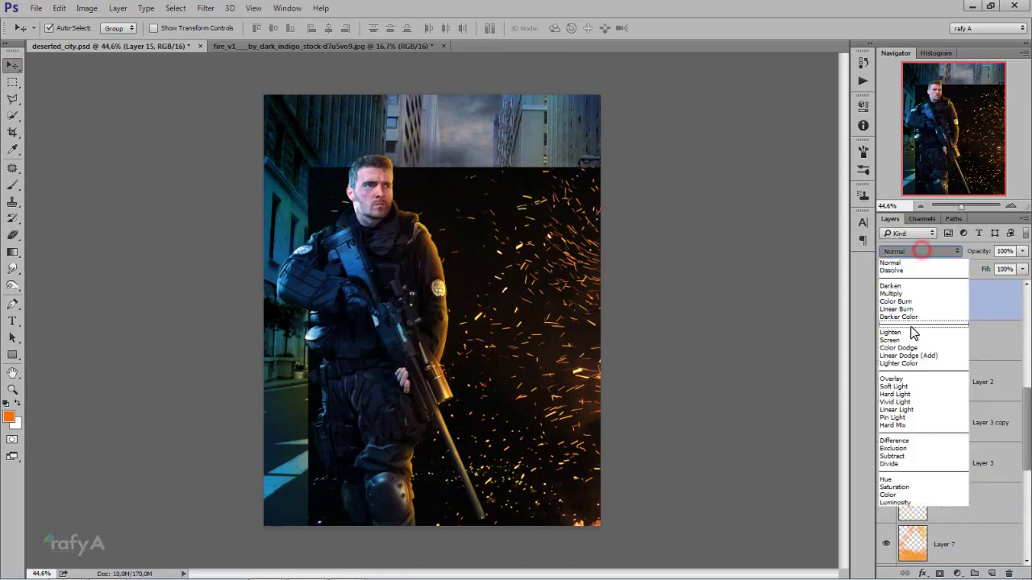
pyautogui.click(913, 339)
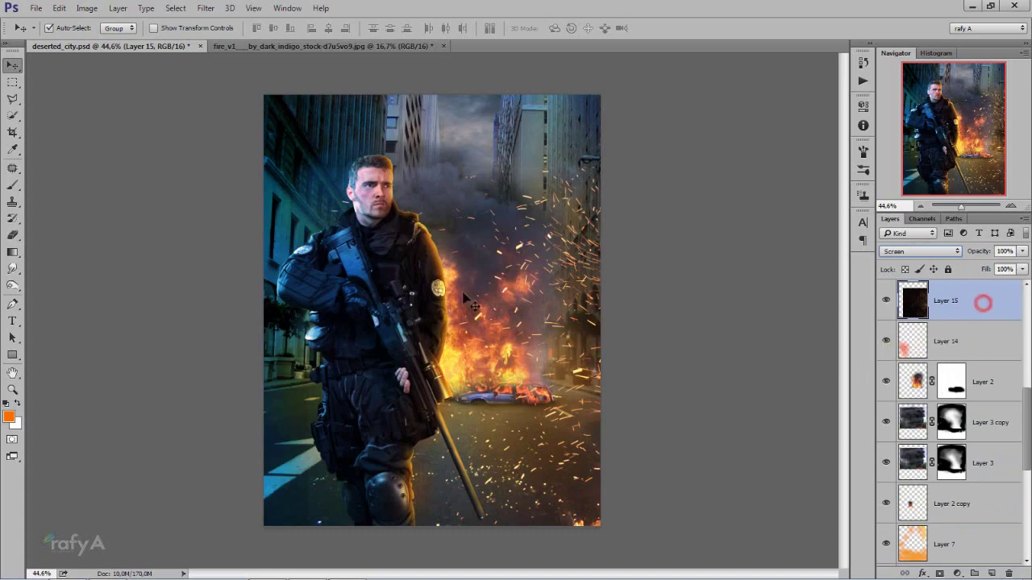
pyautogui.press('ctrl')
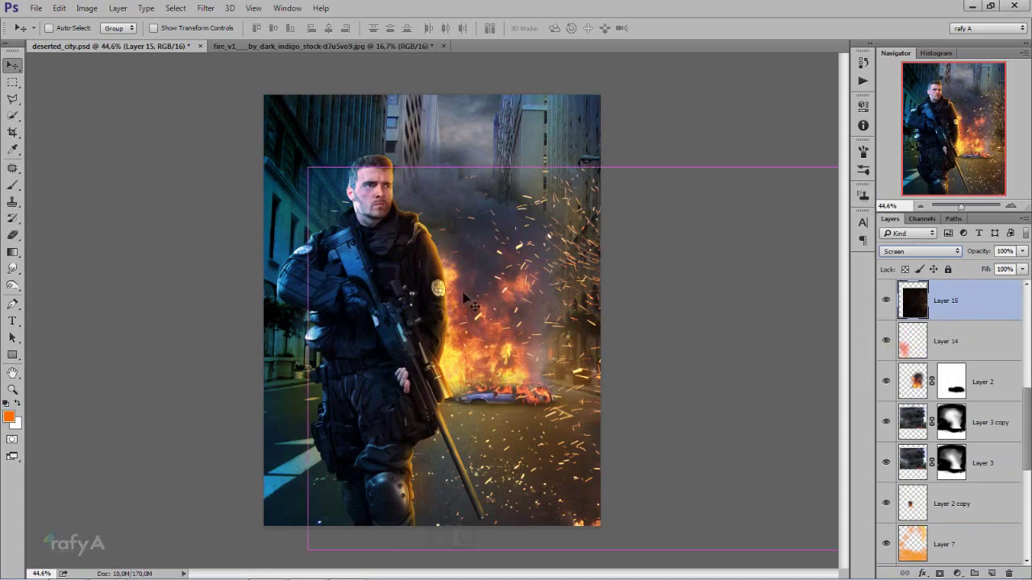
pyautogui.hotkey('ctrl', 'l')
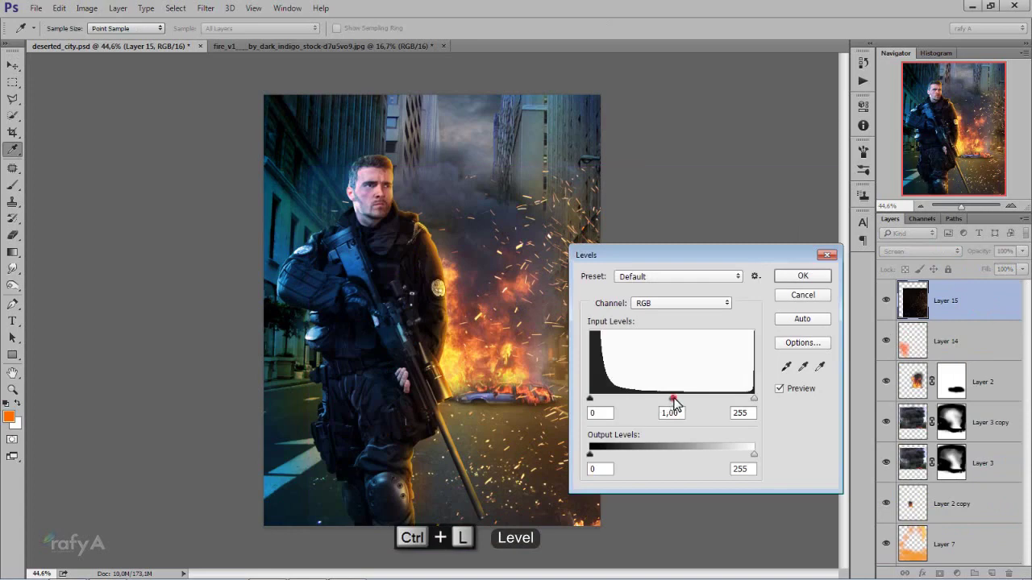
# - Darken Layer 15's midtones with a Levels midtone value of 0,60
pyautogui.moveTo(677, 399); pyautogui.dragTo(697, 398)
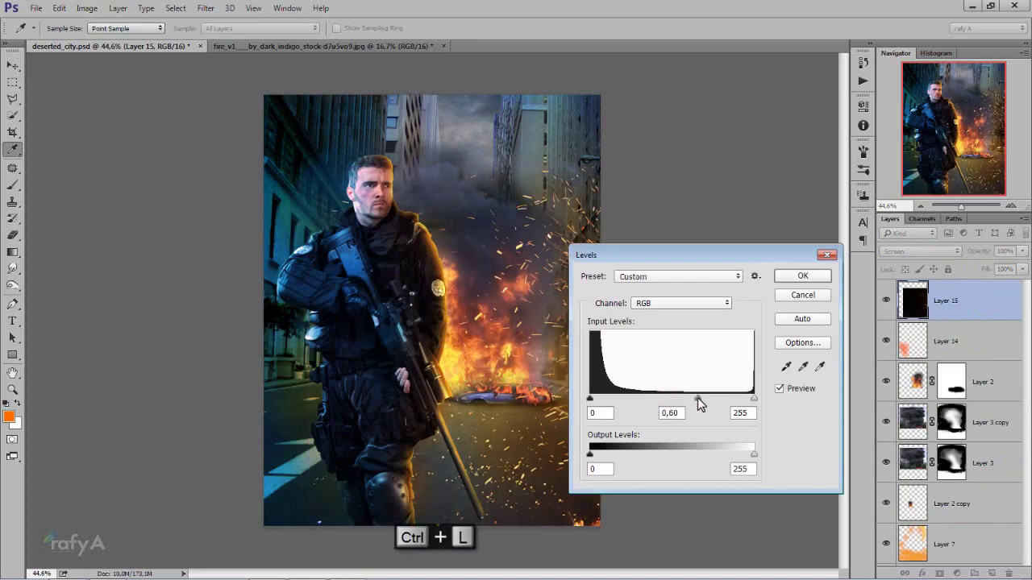
pyautogui.click(814, 277)
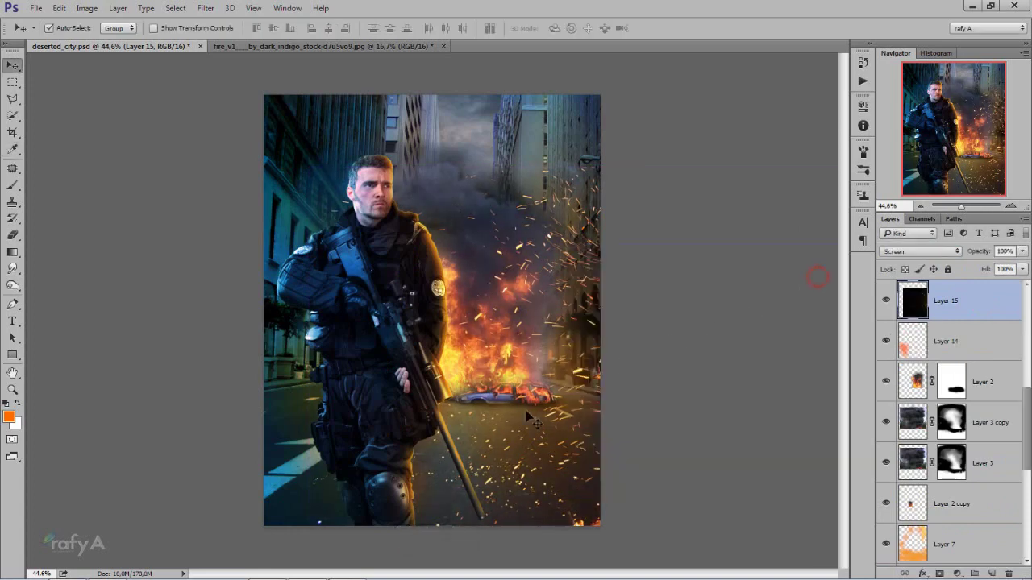
pyautogui.scroll(1, 532, 419)
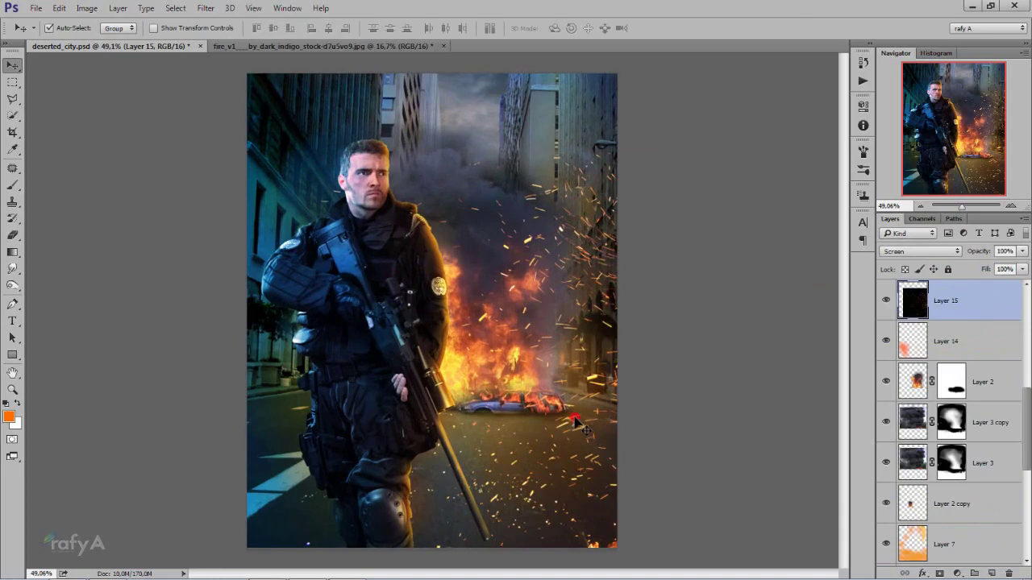
# - Scale the sparks layer to about 79% toward the lower right around the burning car
pyautogui.hotkey('ctrl', 't')
pyautogui.hotkey('ctrl', '-')
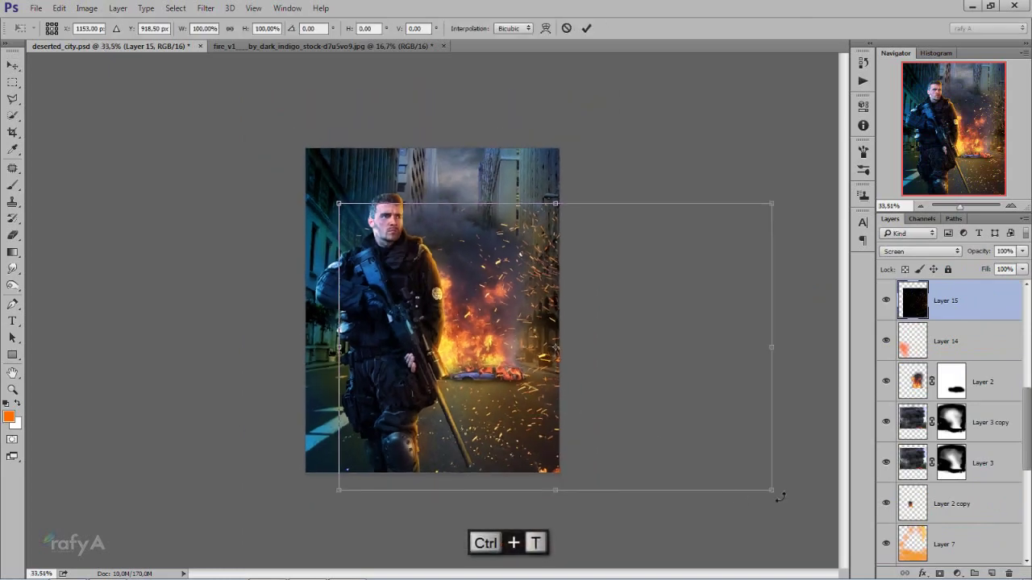
pyautogui.moveTo(774, 488)
pyautogui.mouseDown()
pyautogui.moveTo(643, 442)
pyautogui.moveTo(658, 465)
pyautogui.moveTo(668, 462)
pyautogui.mouseUp()
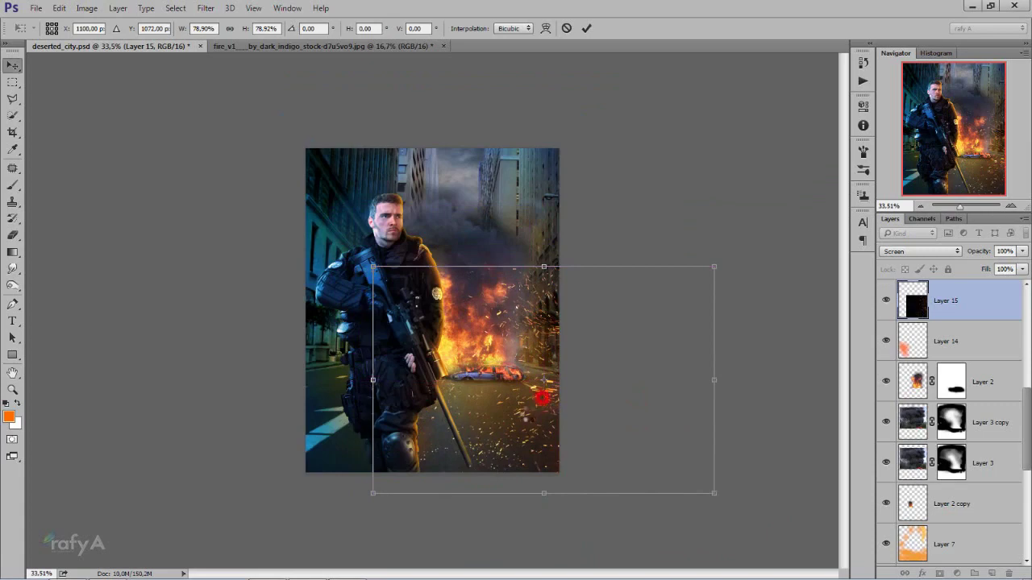
pyautogui.press('Return')
pyautogui.scroll(2, 516, 452)
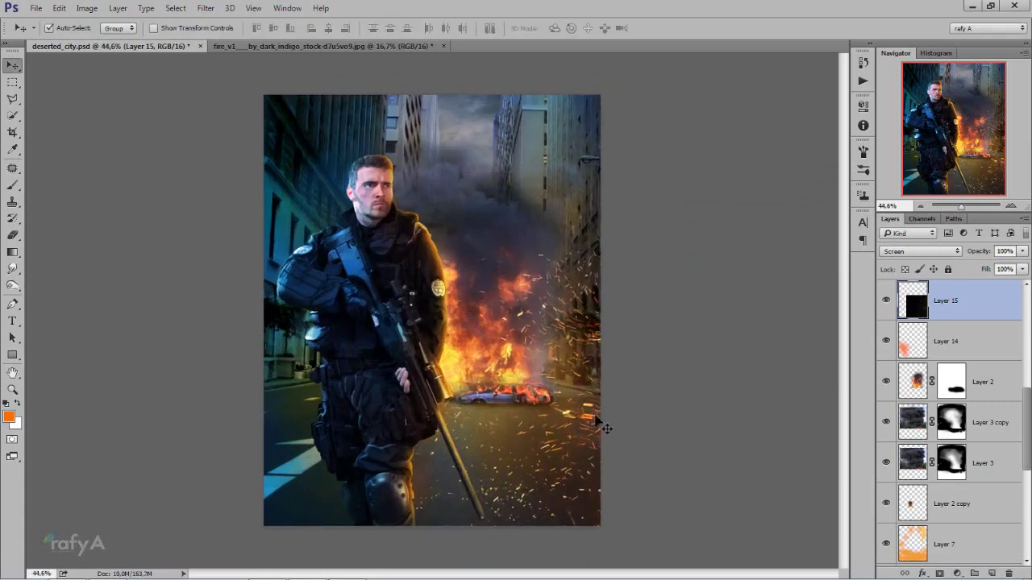
# - Apply a Motion Blur to the Layer 15 sparks with angle -37° and distance 7 pixels
pyautogui.click(217, 11)
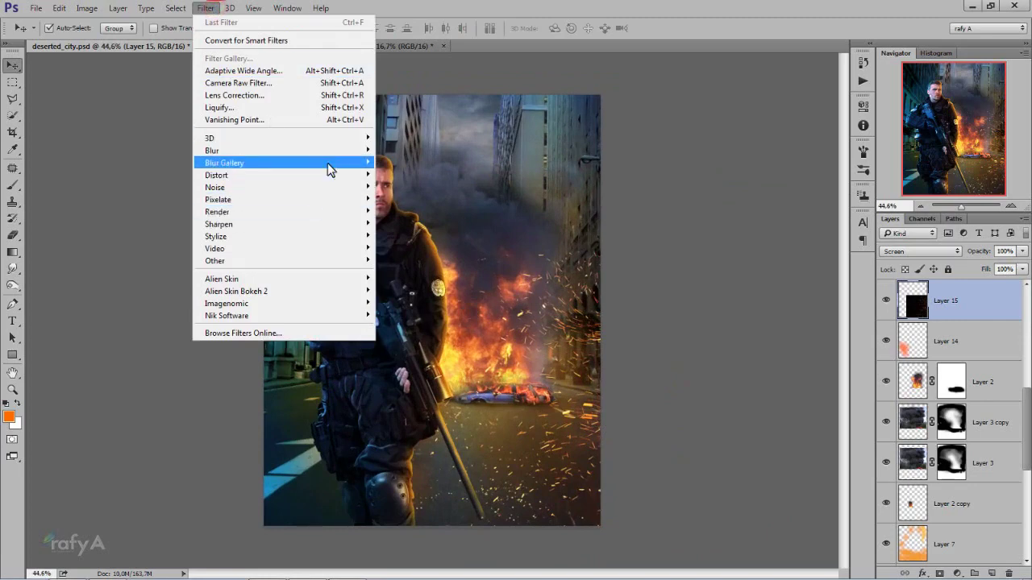
pyautogui.moveTo(211, 151)
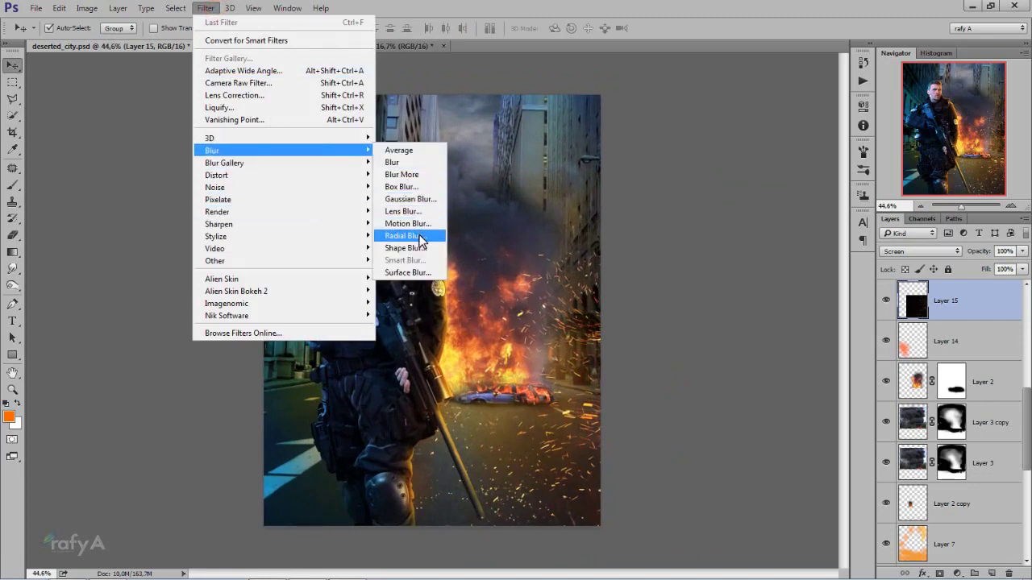
pyautogui.click(417, 228)
pyautogui.moveTo(650, 155); pyautogui.dragTo(727, 179)
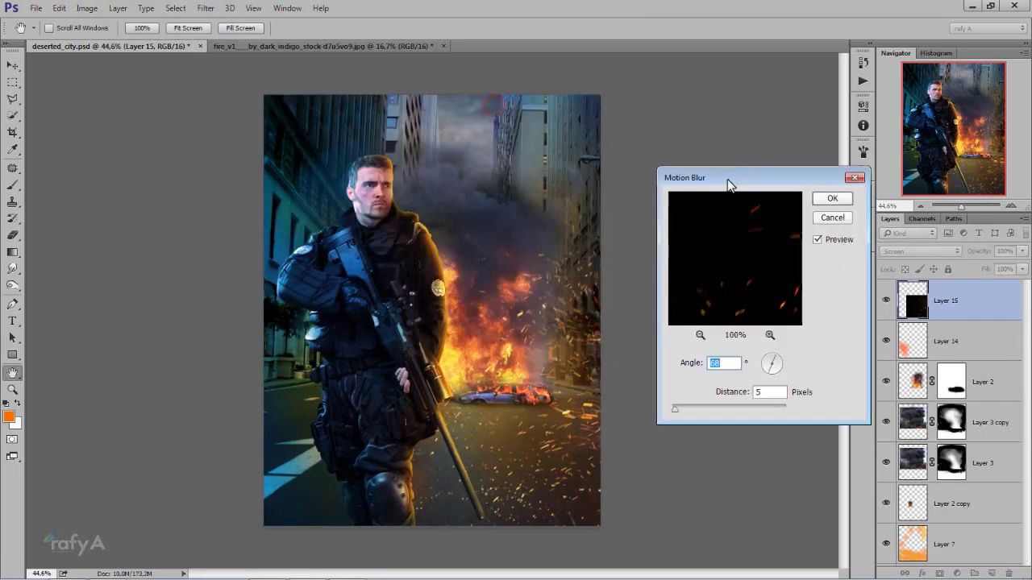
pyautogui.moveTo(768, 373); pyautogui.dragTo(756, 364)
pyautogui.moveTo(677, 413); pyautogui.dragTo(678, 412)
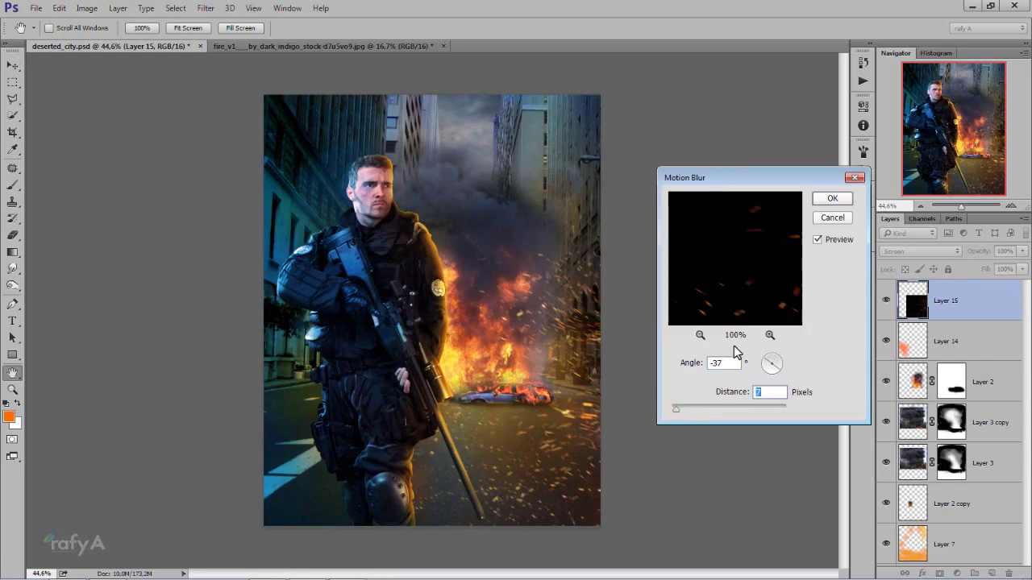
pyautogui.click(831, 201)
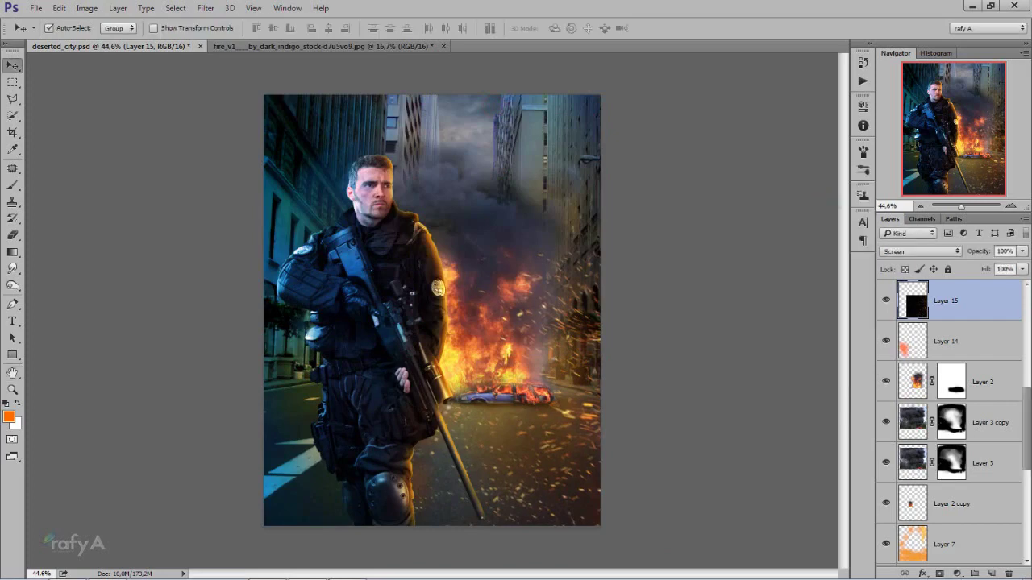
pyautogui.press('v')
pyautogui.scroll(-1, 453, 420)
pyautogui.scroll(2, 454, 420)
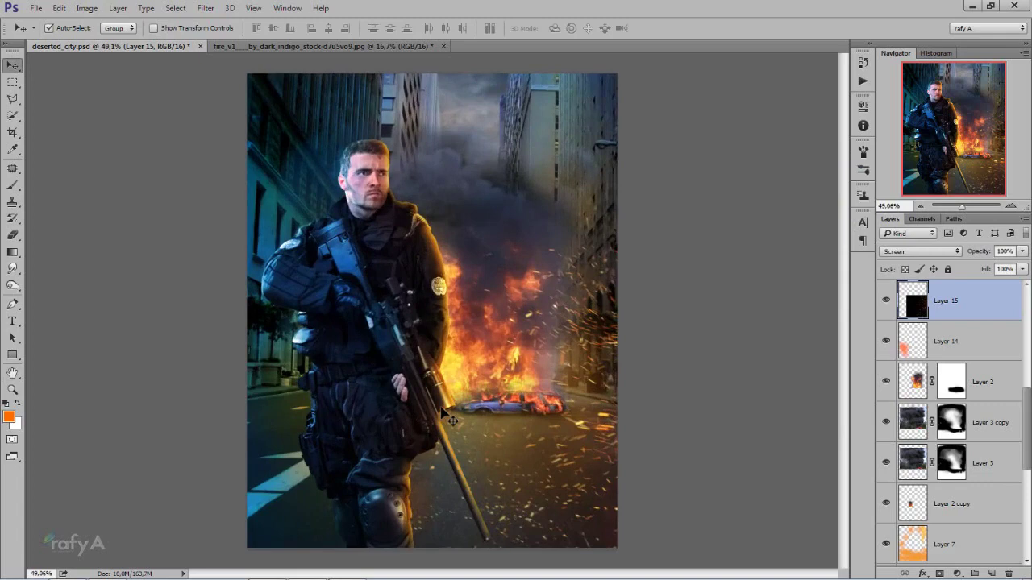
# - Duplicate Layer 15 and shift the copy slightly right and down
pyautogui.scroll(-1, 453, 420)
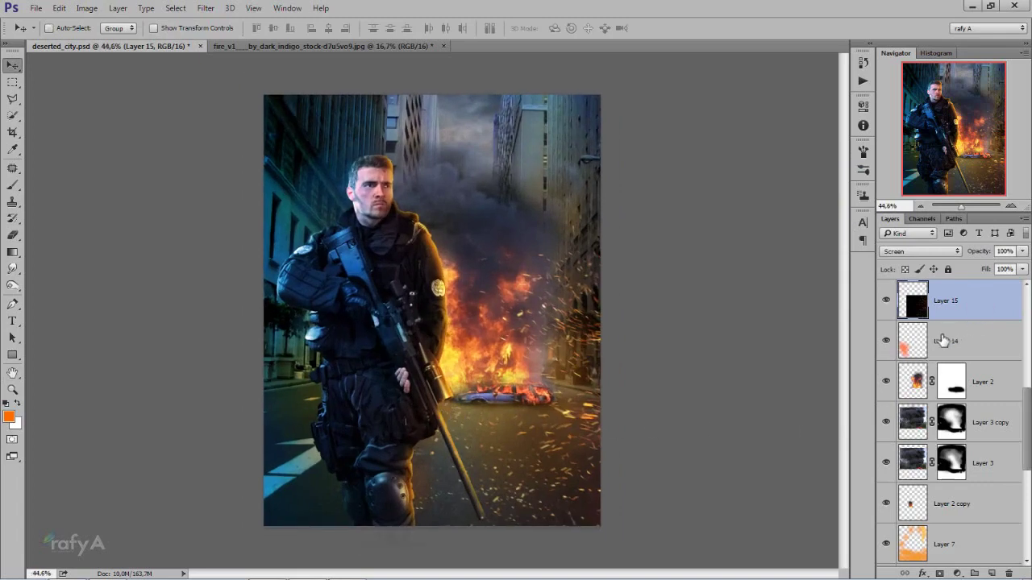
pyautogui.hotkey('ctrl', 'j')
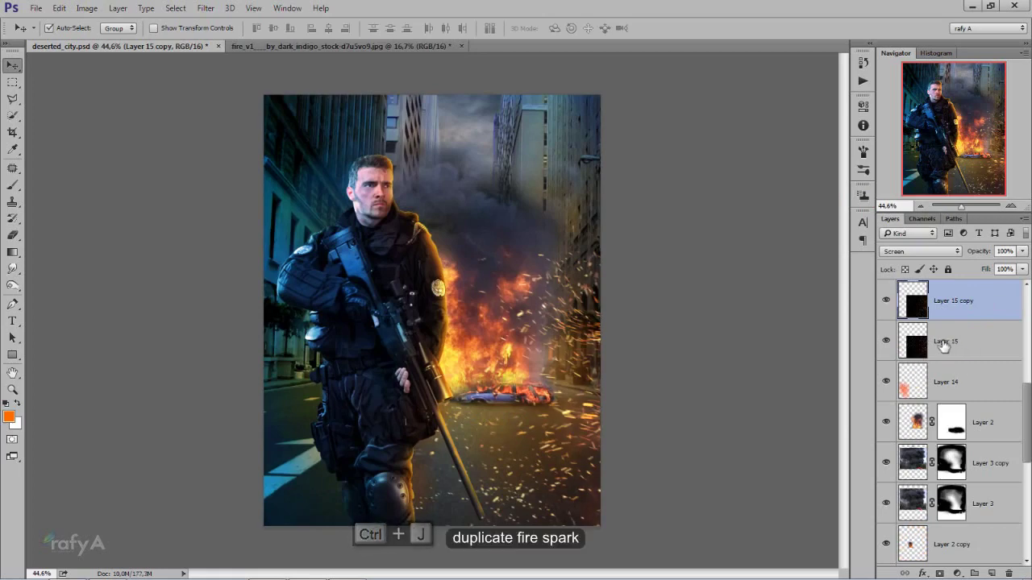
pyautogui.hotkey('ctrl', 't')
pyautogui.moveTo(583, 448); pyautogui.dragTo(687, 462)
pyautogui.press('Return')
pyautogui.scroll(-2, 551, 492)
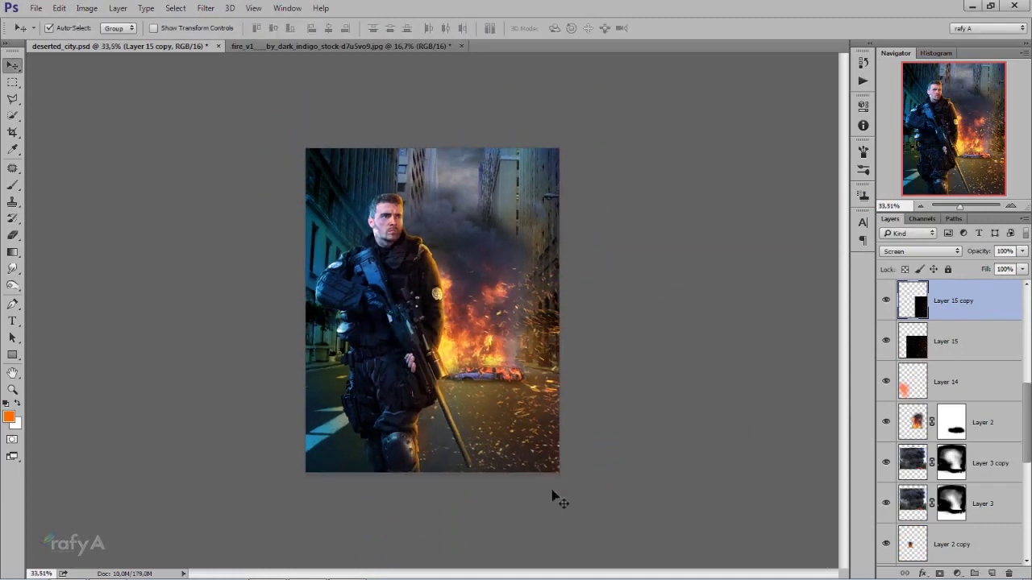
pyautogui.scroll(1, 553, 491)
pyautogui.scroll(1, 554, 489)
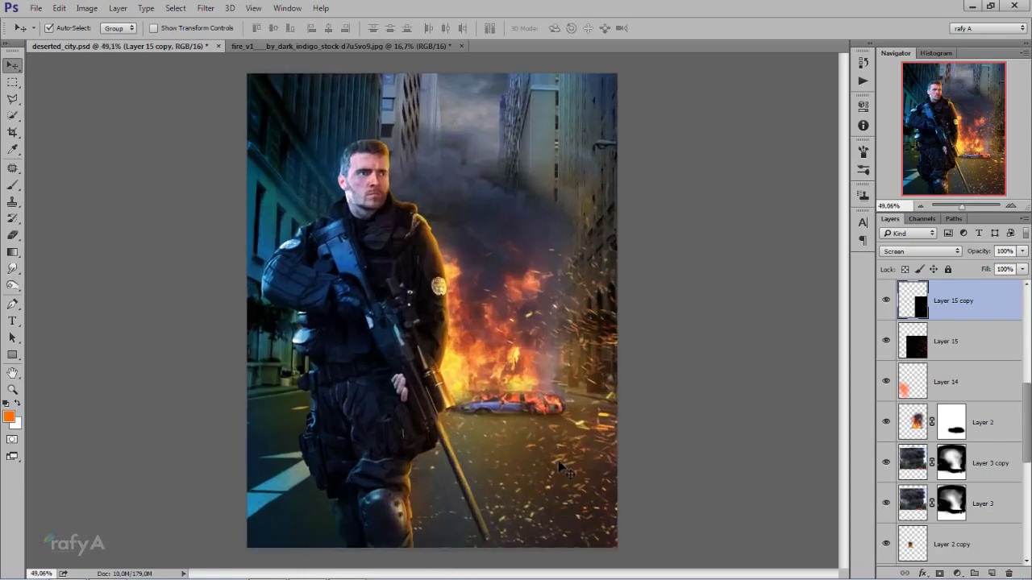
# - Toggle Layer 15 copy's visibility to compare, then save deserted_city.psd
pyautogui.click(885, 300)
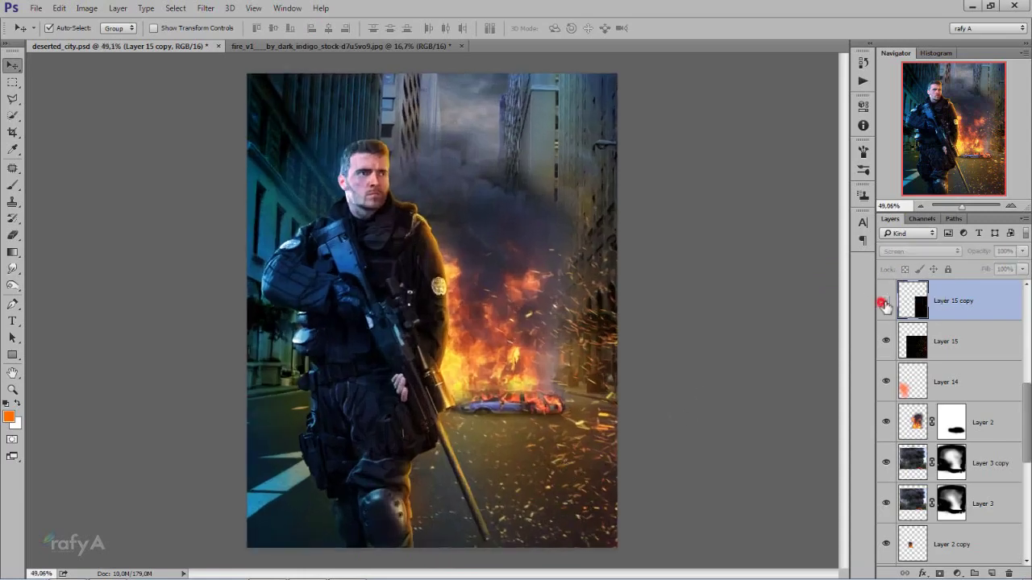
pyautogui.click(885, 302)
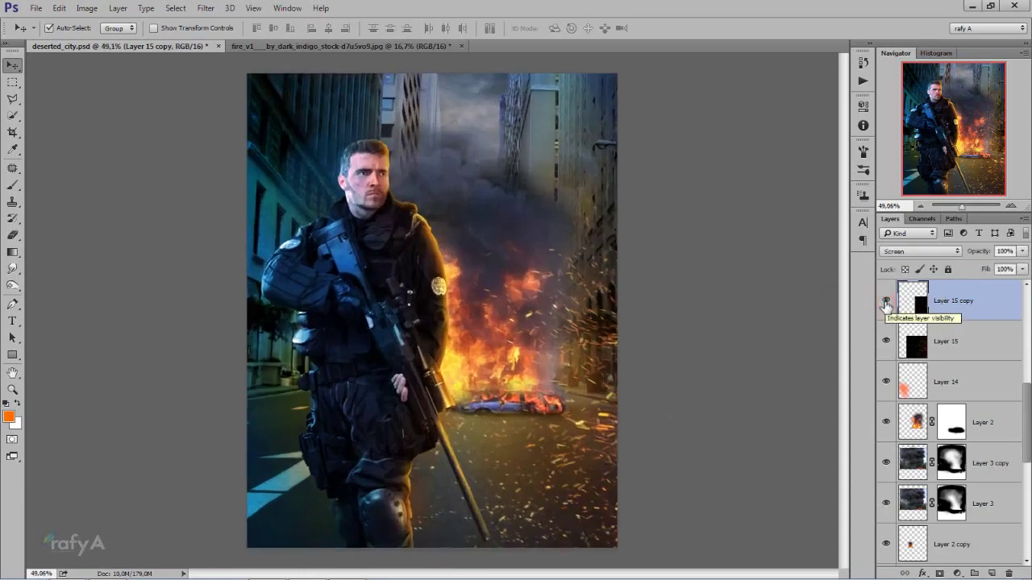
pyautogui.press('ctrl')
pyautogui.hotkey('ctrl', 's')
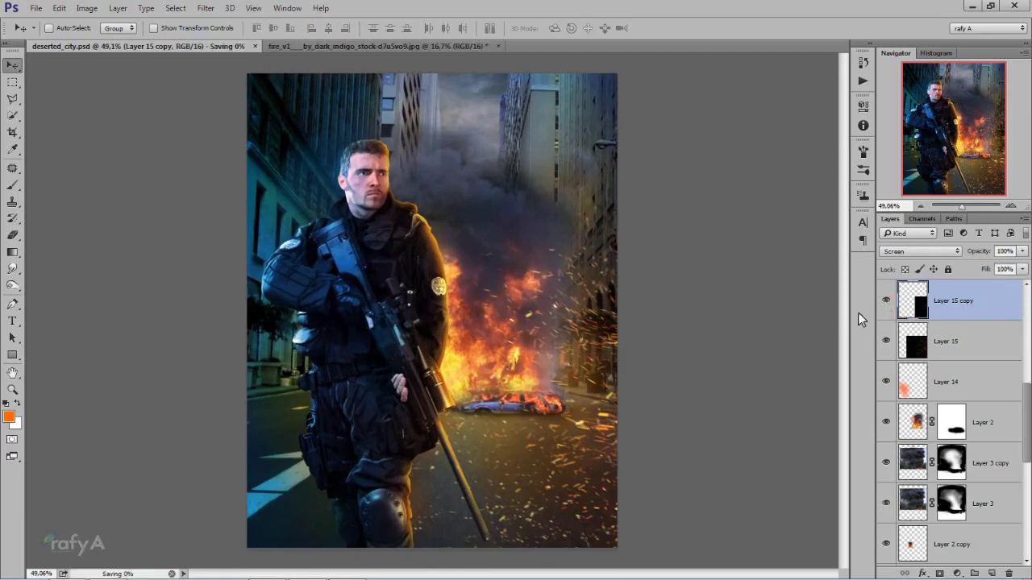
pyautogui.scroll(-1, 592, 380)
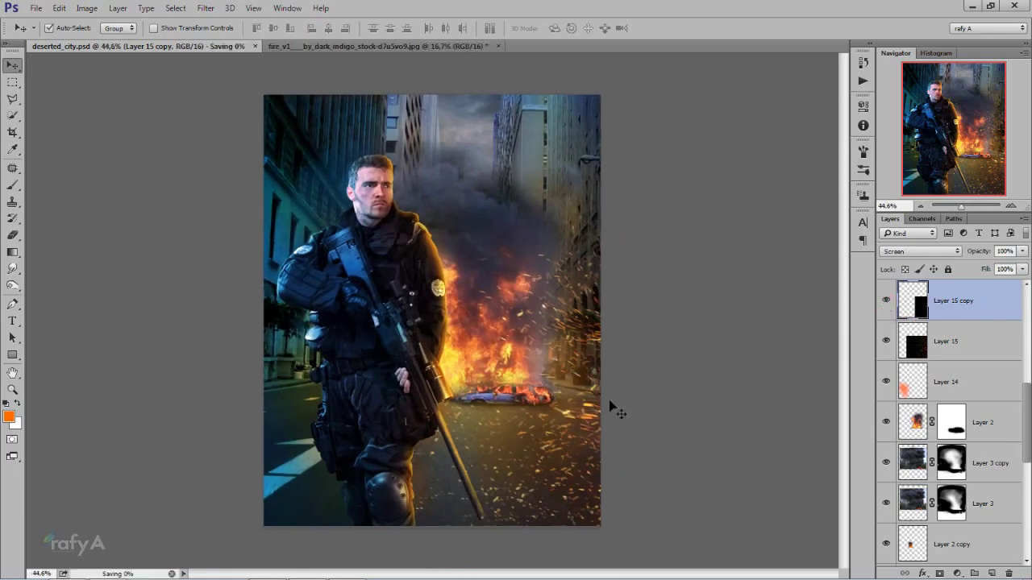
# - Add a new layer and draw an orange radial gradient glow at the right edge
pyautogui.click(992, 572)
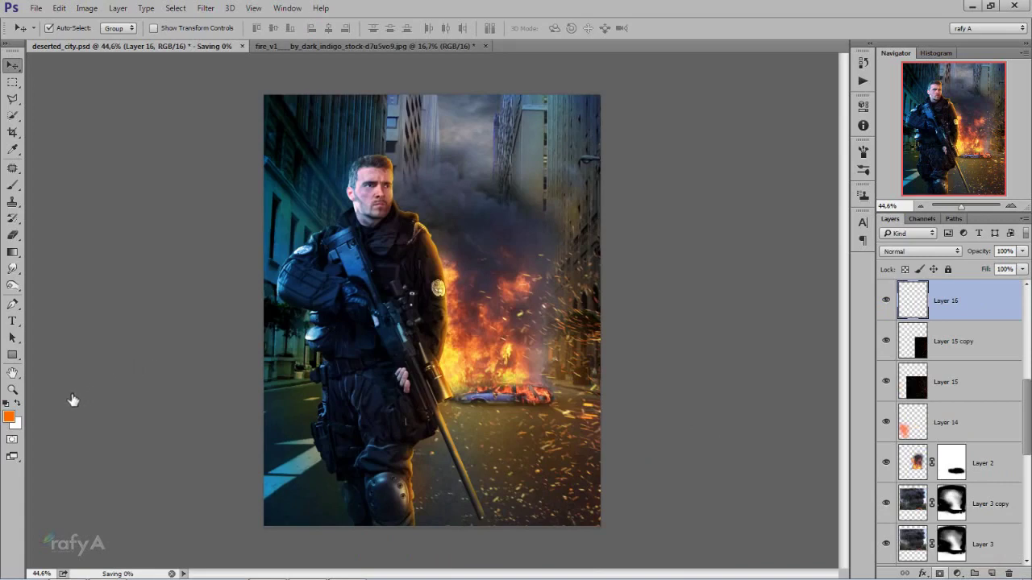
pyautogui.click(12, 252)
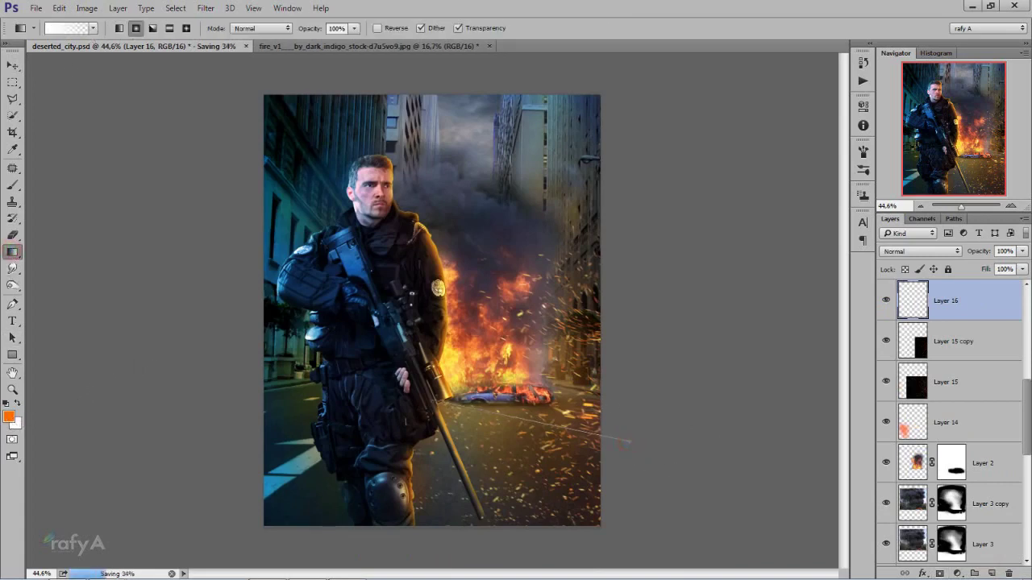
pyautogui.moveTo(628, 442); pyautogui.dragTo(621, 441)
pyautogui.hotkey('ctrl', 'z')
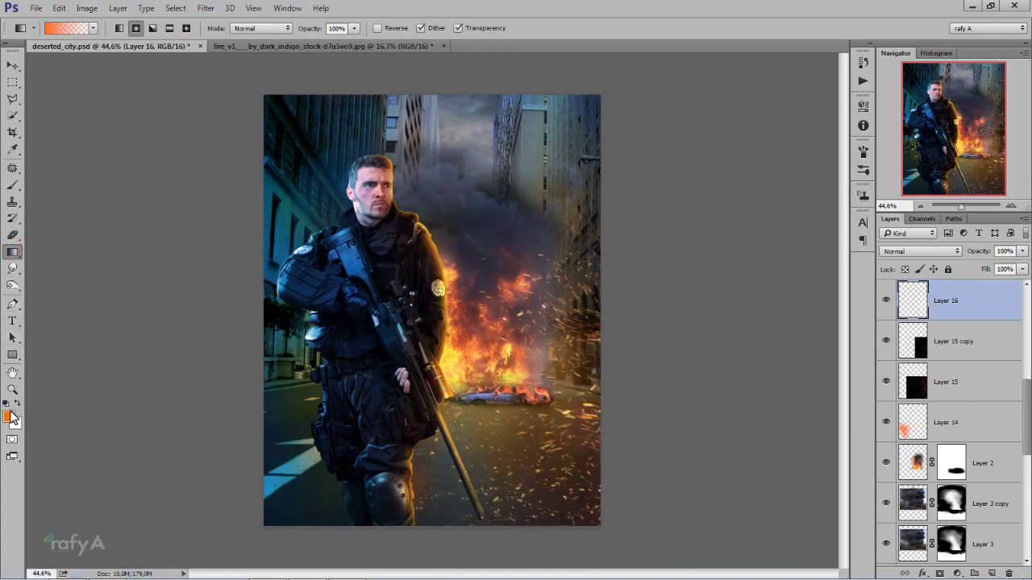
pyautogui.click(12, 418)
pyautogui.click(747, 292)
pyautogui.click(869, 270)
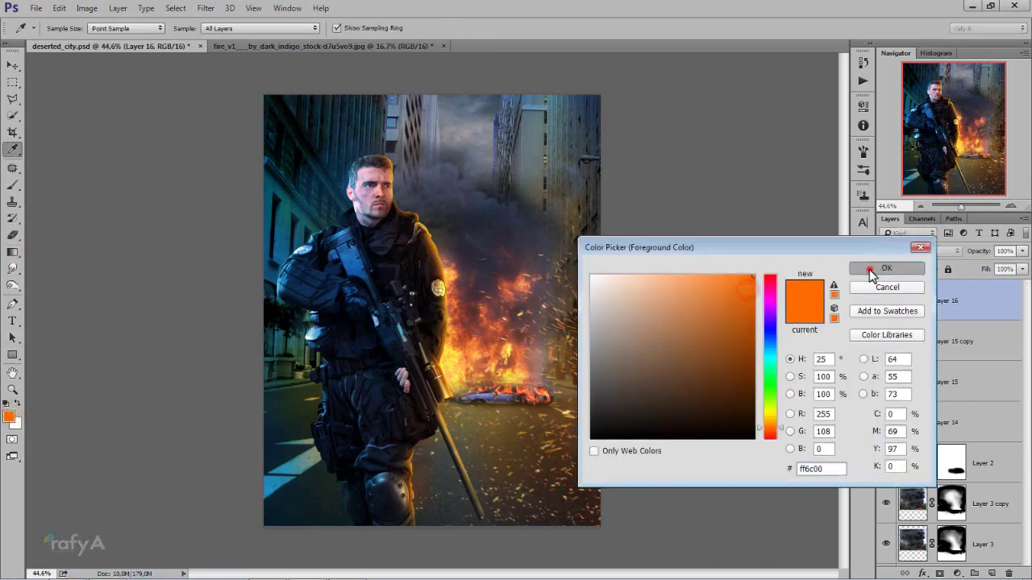
pyautogui.moveTo(626, 382); pyautogui.dragTo(509, 380)
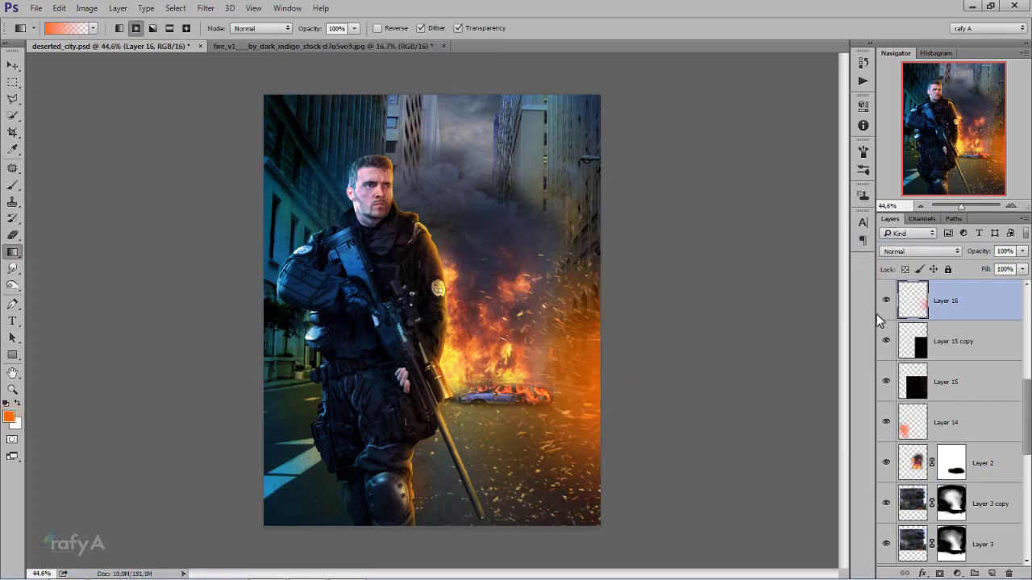
# - Blend the orange glow layer in Screen mode at about 59% opacity
pyautogui.click(903, 256)
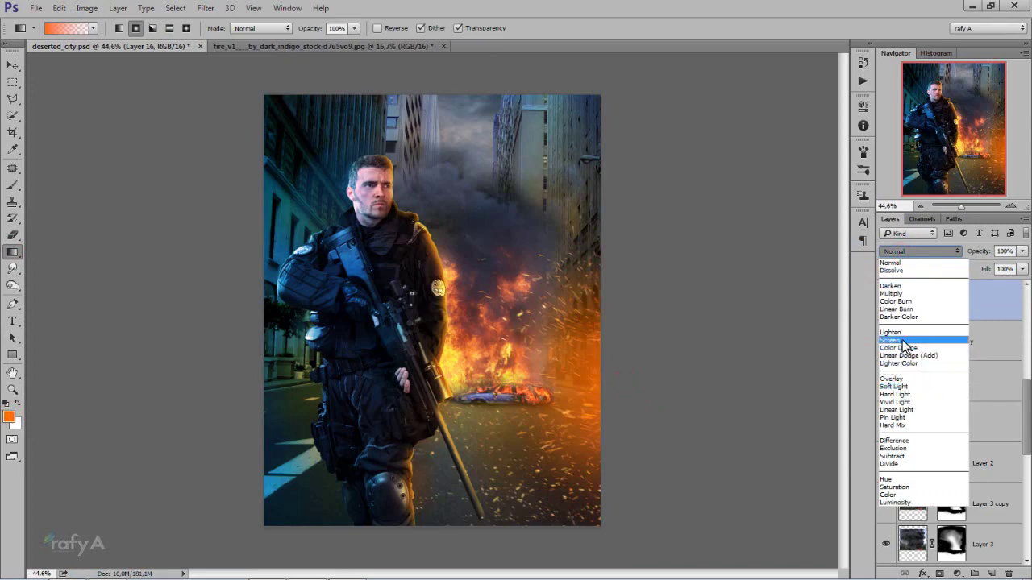
pyautogui.click(903, 344)
pyautogui.click(1023, 254)
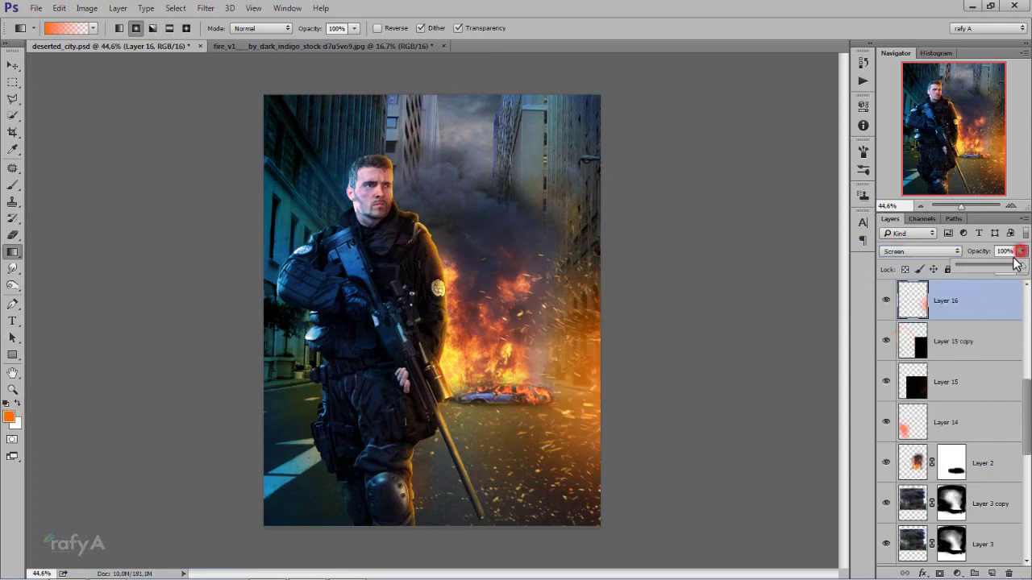
pyautogui.moveTo(1023, 265); pyautogui.dragTo(997, 272)
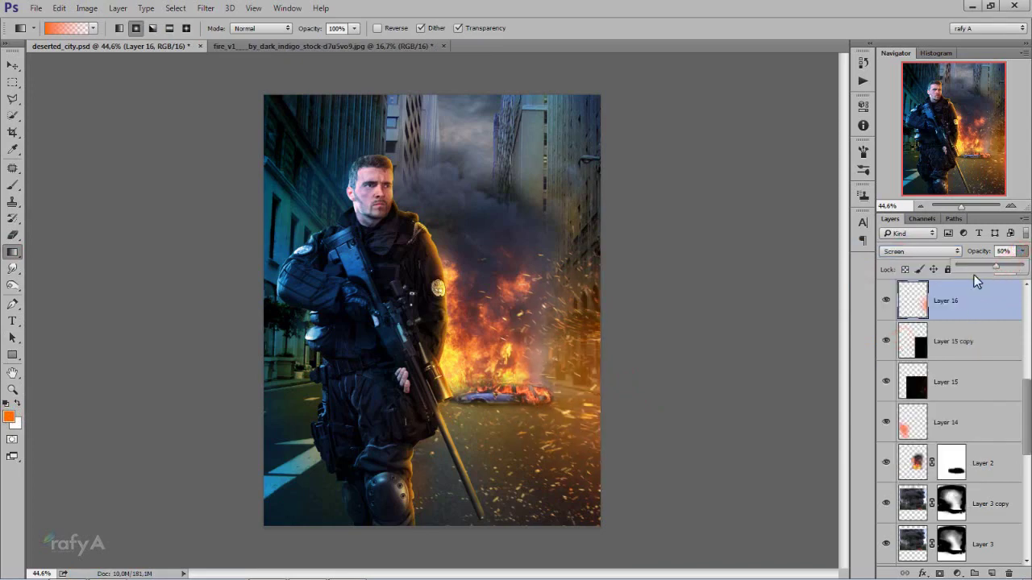
# - Stretch the glow across the right side of the street up to the image top
pyautogui.hotkey('ctrl', 't')
pyautogui.moveTo(600, 517); pyautogui.dragTo(657, 571)
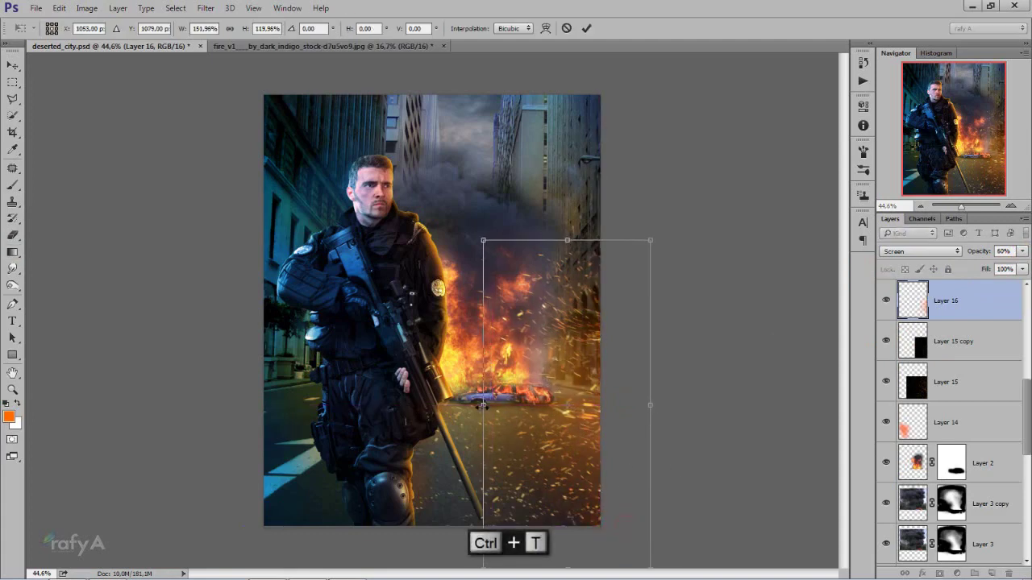
pyautogui.moveTo(488, 405); pyautogui.dragTo(338, 405)
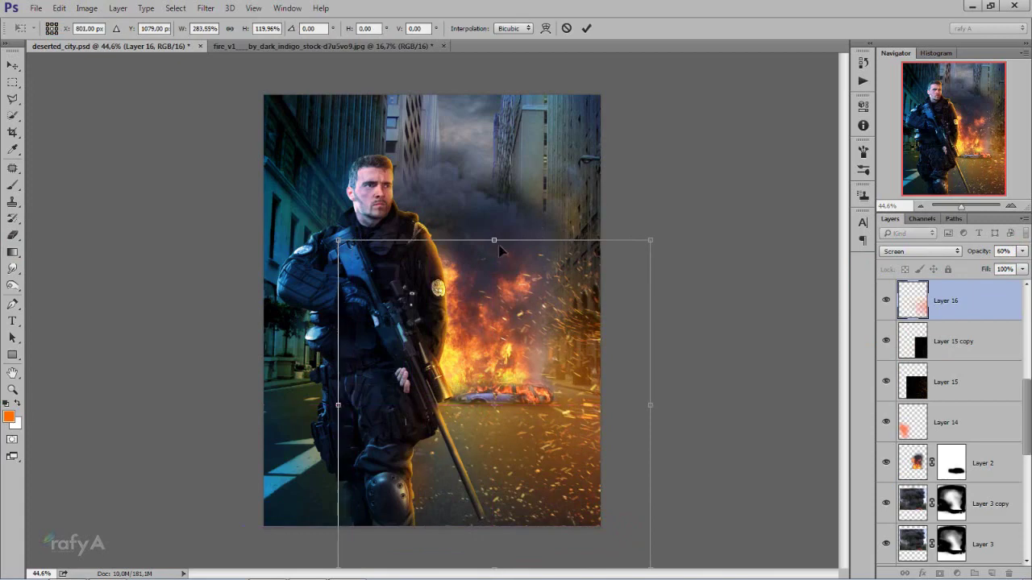
pyautogui.moveTo(497, 234); pyautogui.dragTo(524, 91)
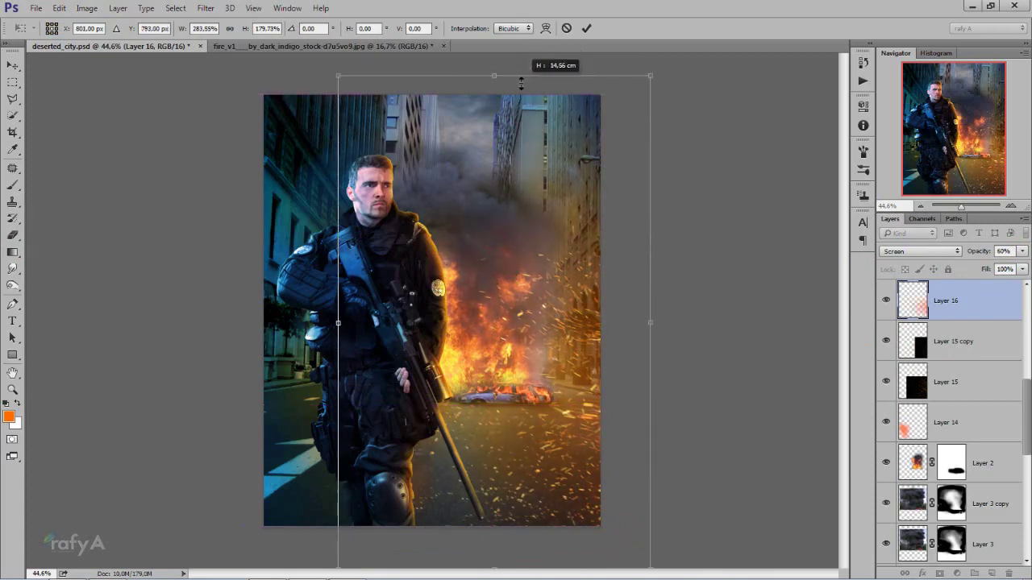
pyautogui.click(586, 29)
pyautogui.press('g')
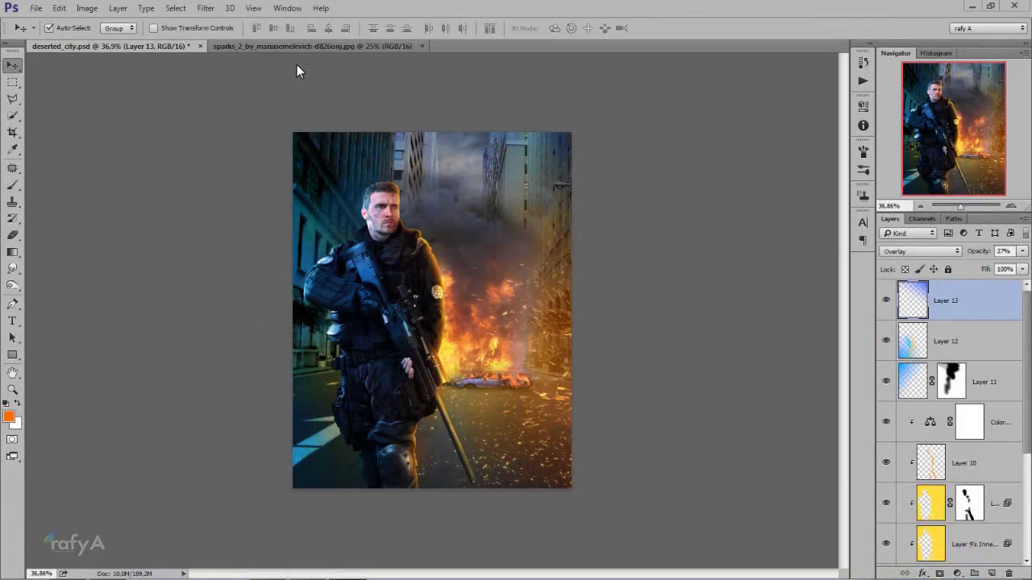
# - Copy the second sparks photo into the composite as Layer 17, resized and shifted upward
pyautogui.click(298, 46)
pyautogui.moveTo(401, 214)
pyautogui.mouseDown()
pyautogui.moveTo(211, 125)
pyautogui.moveTo(373, 194)
pyautogui.mouseUp()
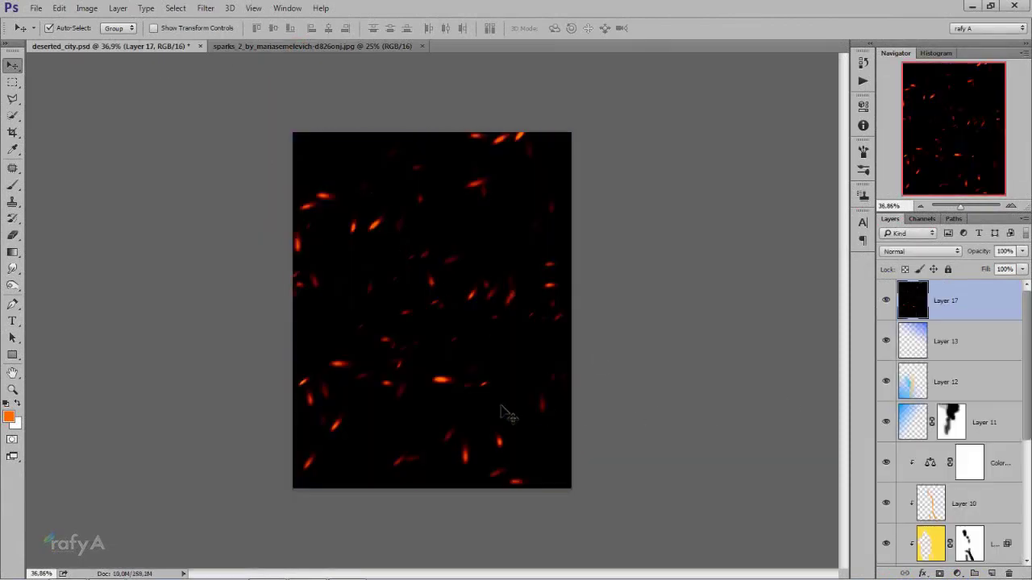
pyautogui.scroll(-1, 501, 411)
pyautogui.scroll(-2, 501, 411)
pyautogui.hotkey('ctrl', 't')
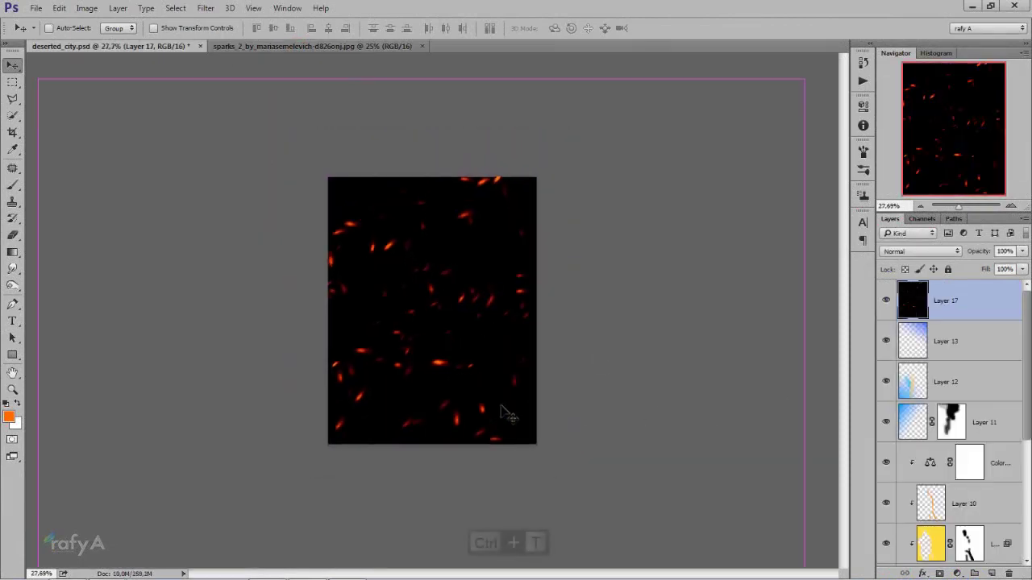
pyautogui.scroll(-3, 268, 504)
pyautogui.moveTo(160, 500)
pyautogui.mouseDown()
pyautogui.moveTo(312, 378)
pyautogui.moveTo(288, 394)
pyautogui.mouseUp()
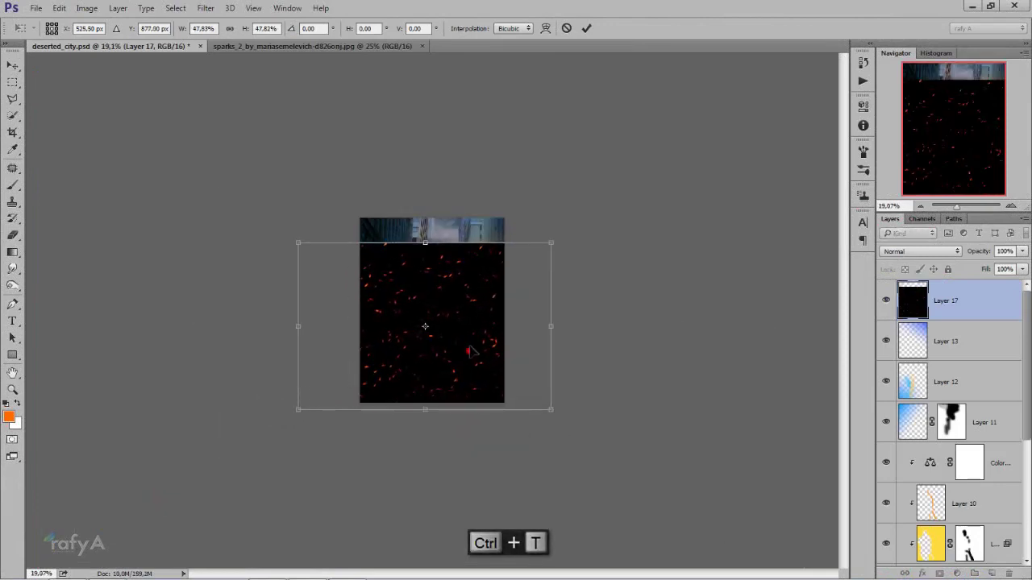
pyautogui.moveTo(471, 353); pyautogui.dragTo(471, 329)
pyautogui.press('Return')
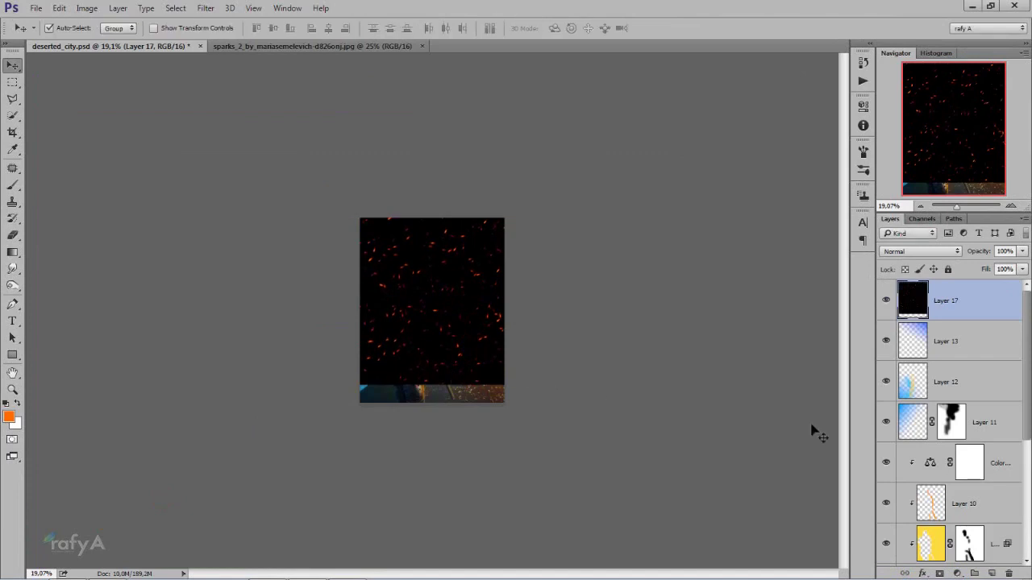
pyautogui.scroll(-1, 972, 305)
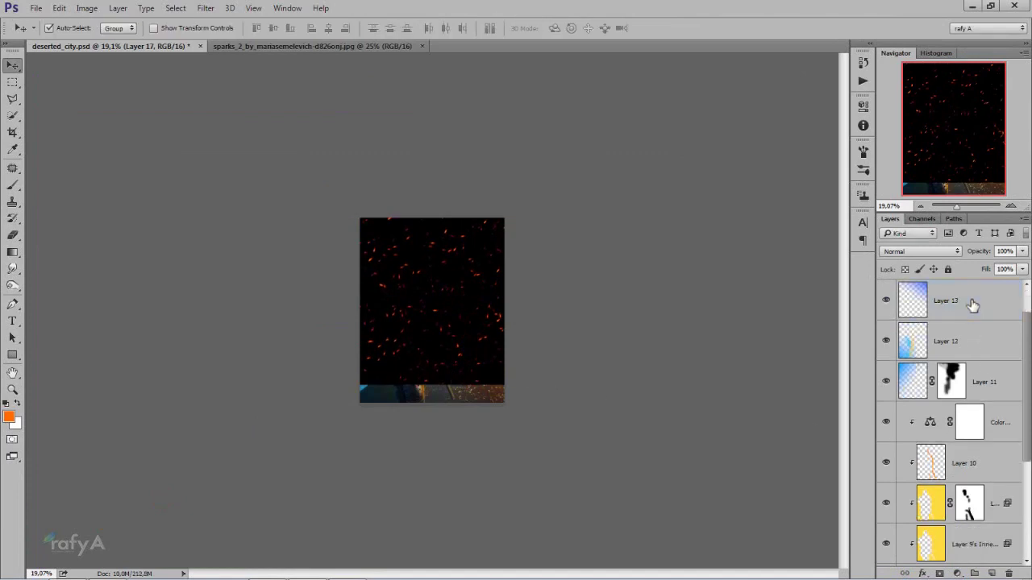
pyautogui.scroll(1, 972, 305)
# - Place Layer 17 just below the soldier layer and blend it in Screen mode
pyautogui.moveTo(972, 303); pyautogui.dragTo(973, 423)
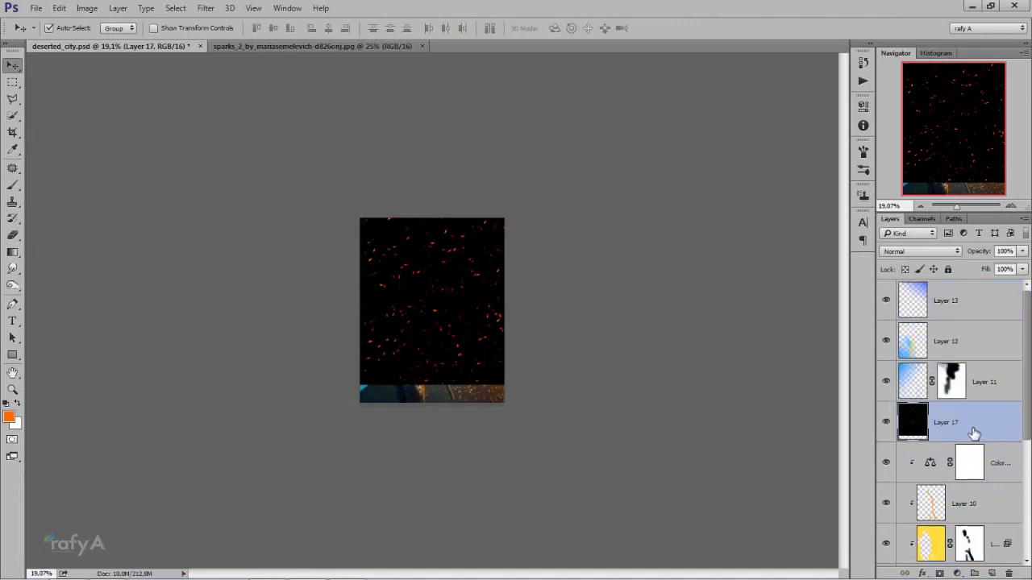
pyautogui.scroll(-3, 972, 427)
pyautogui.moveTo(990, 296); pyautogui.dragTo(976, 520)
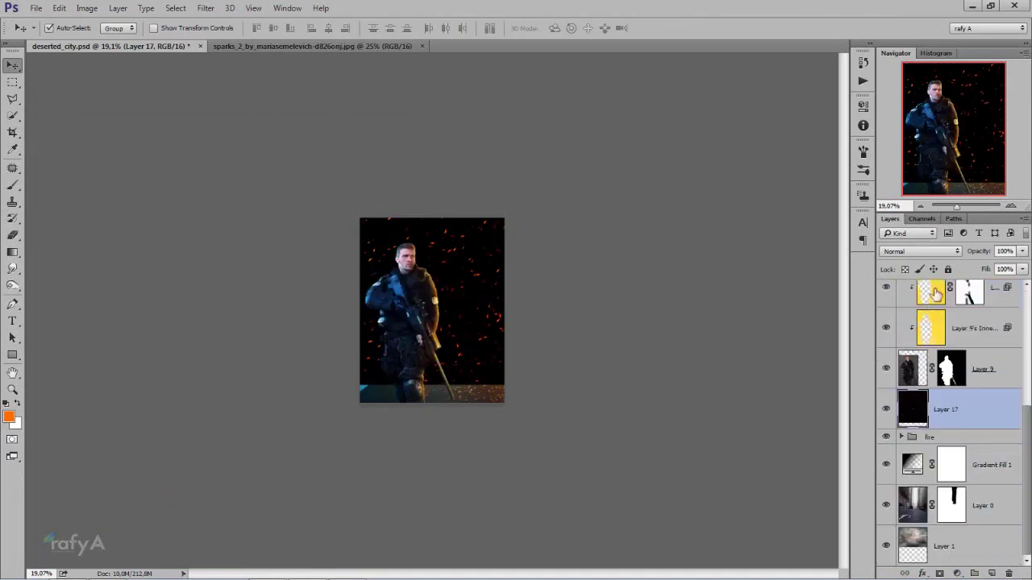
pyautogui.click(927, 252)
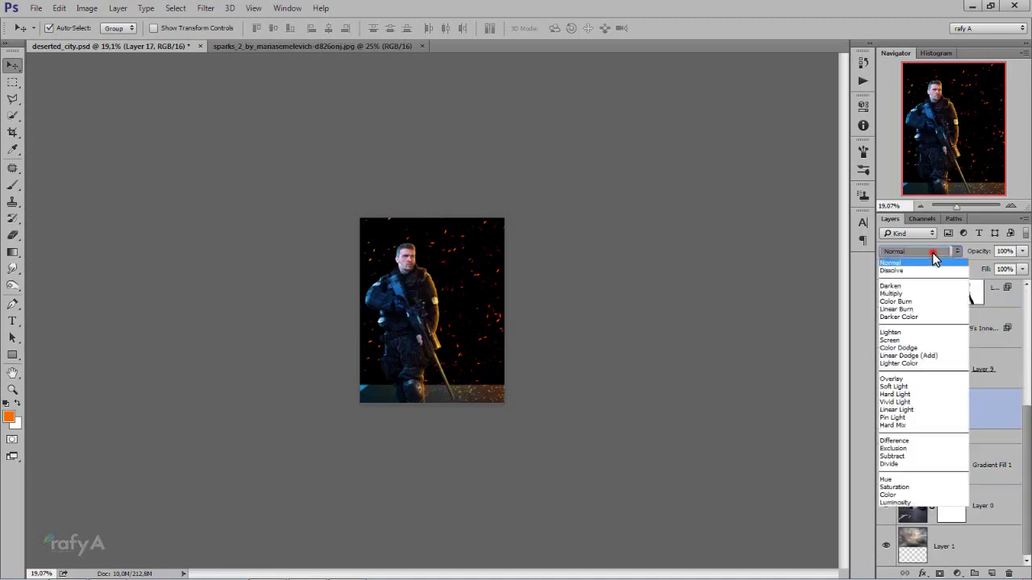
pyautogui.click(933, 356)
pyautogui.click(566, 310)
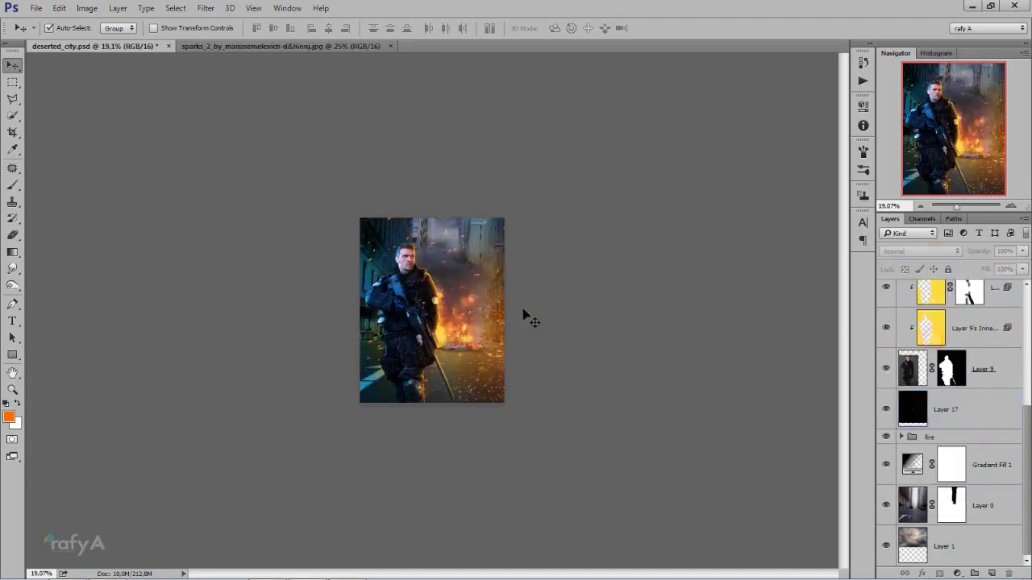
# - Select Layer 17 and zoom in on the composite
pyautogui.click(456, 315)
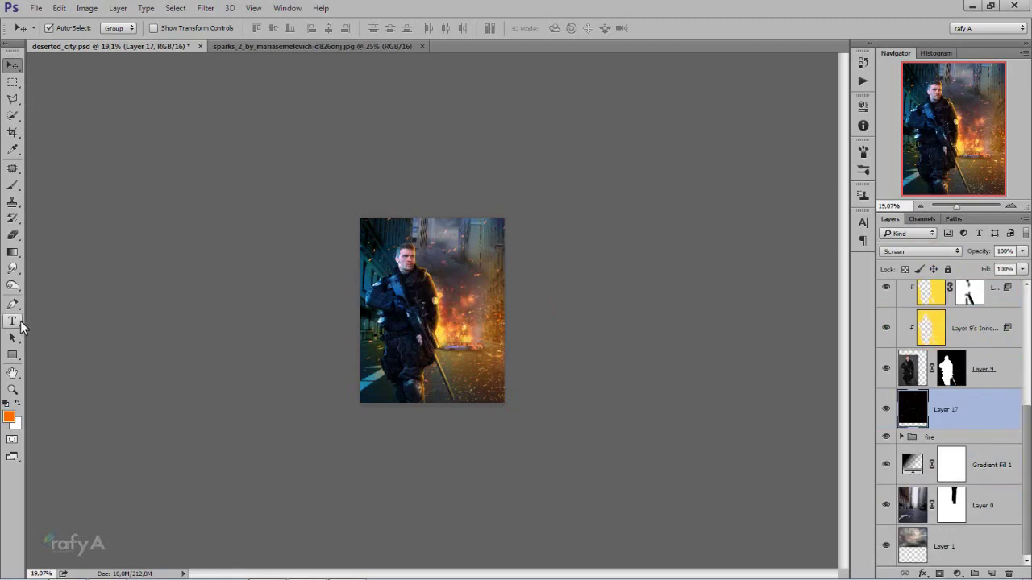
pyautogui.click(12, 389)
pyautogui.click(436, 304)
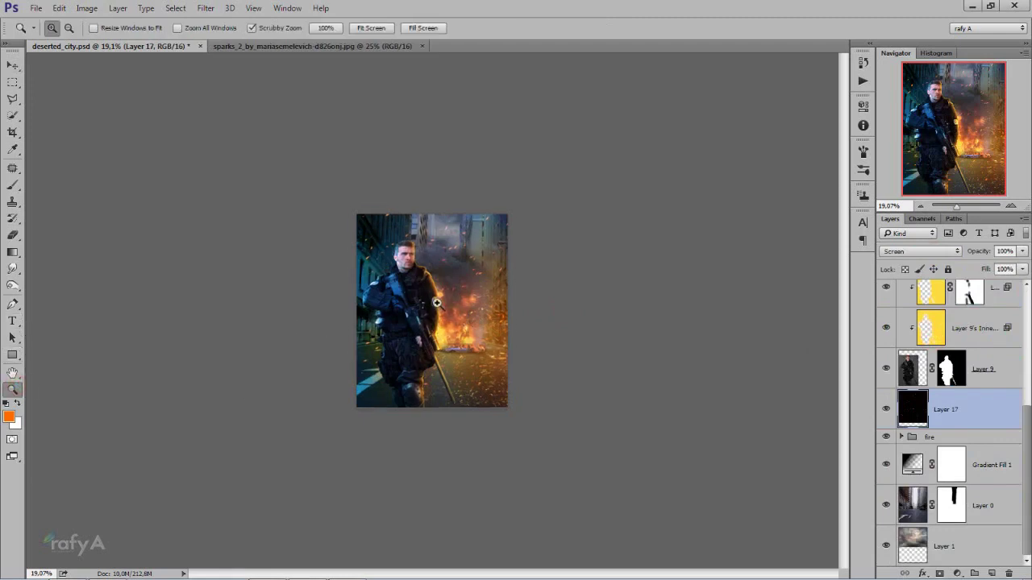
pyautogui.click(436, 304)
pyautogui.click(453, 247)
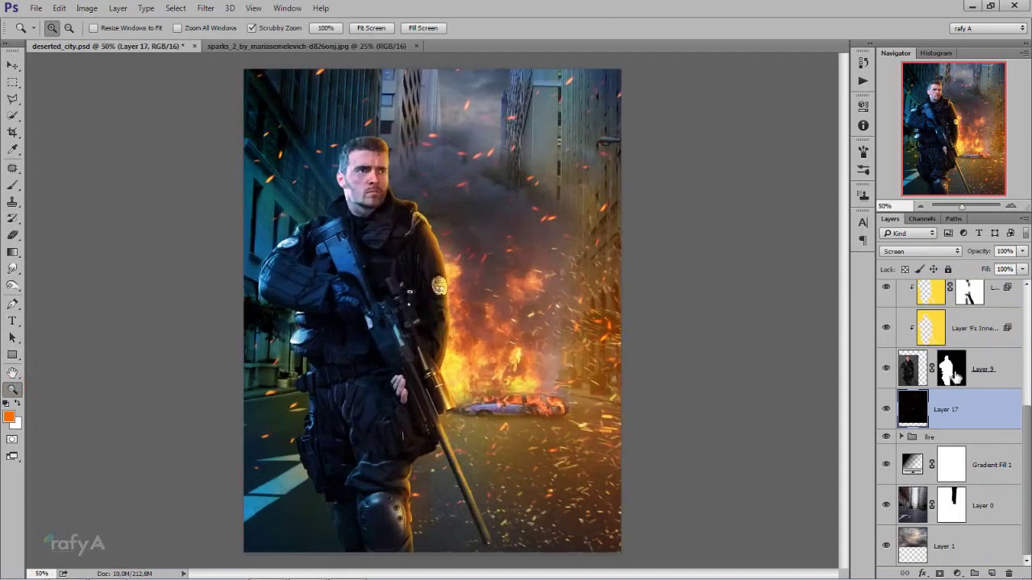
# - Apply a Motion Blur to Layer 17 at a 16° angle and about 23 pixels distance
pyautogui.click(206, 8)
pyautogui.moveTo(212, 151)
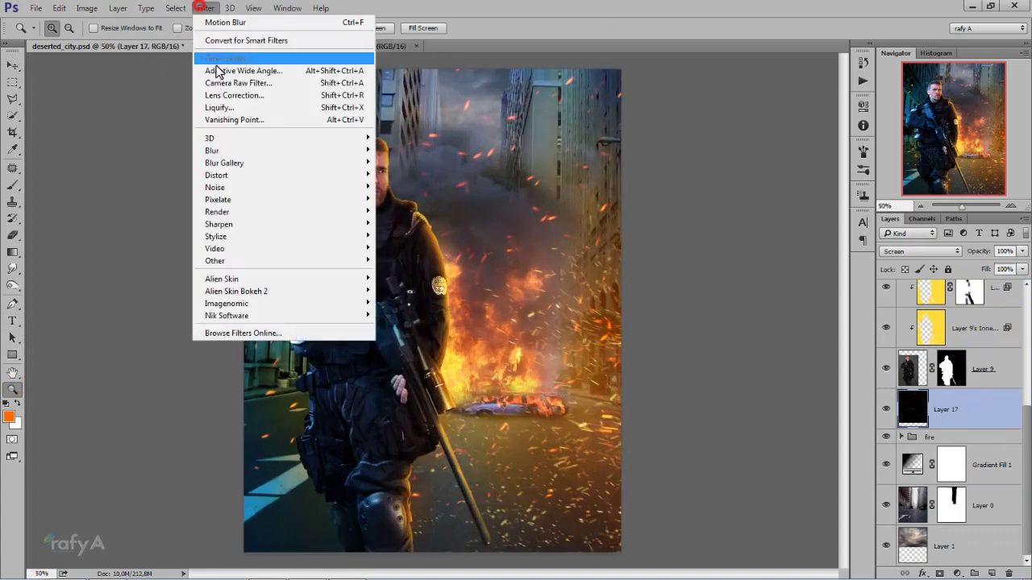
pyautogui.click(418, 224)
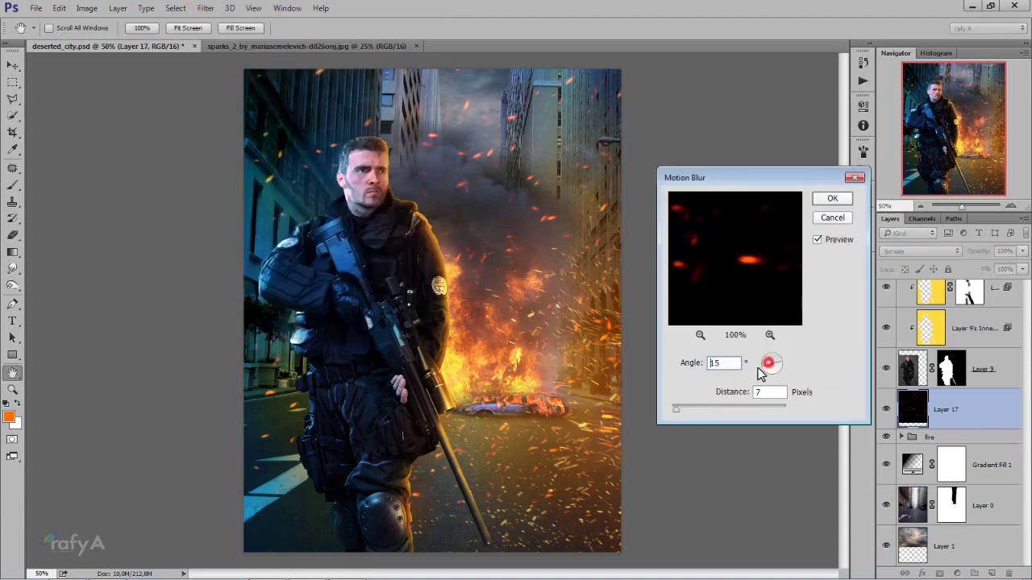
pyautogui.moveTo(774, 373); pyautogui.dragTo(777, 361)
pyautogui.moveTo(677, 409); pyautogui.dragTo(686, 413)
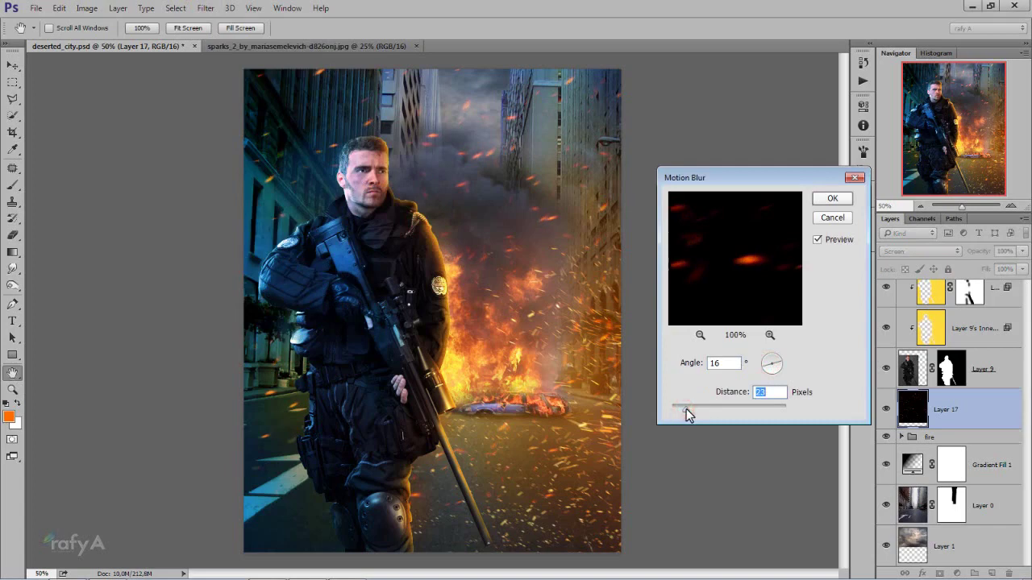
pyautogui.click(686, 412)
pyautogui.click(832, 198)
pyautogui.moveTo(597, 356); pyautogui.dragTo(562, 355)
# - Duplicate Layer 17 and move the copy up above Layer 11 in the stack
pyautogui.click(976, 409)
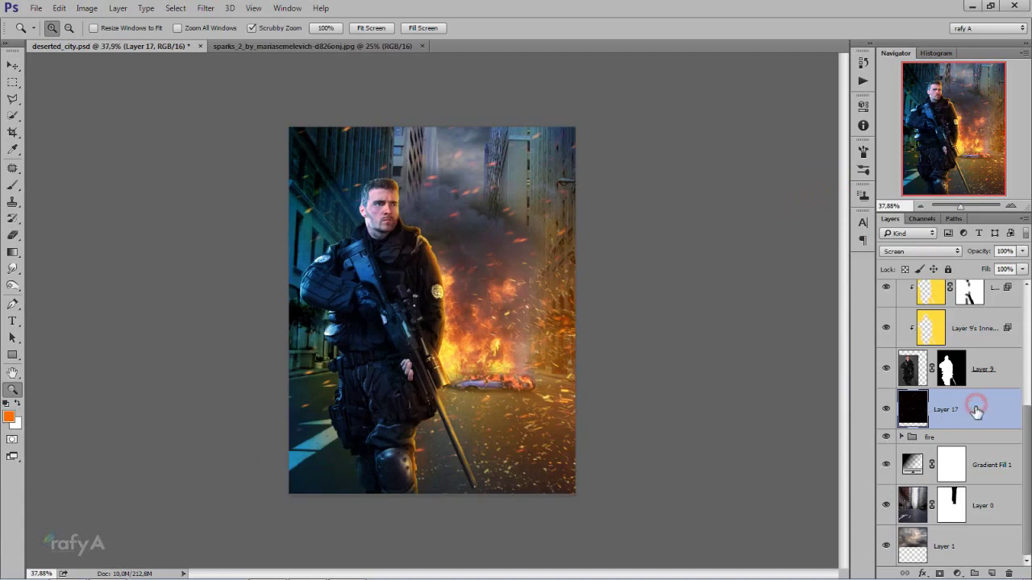
pyautogui.hotkey('ctrl', 'j')
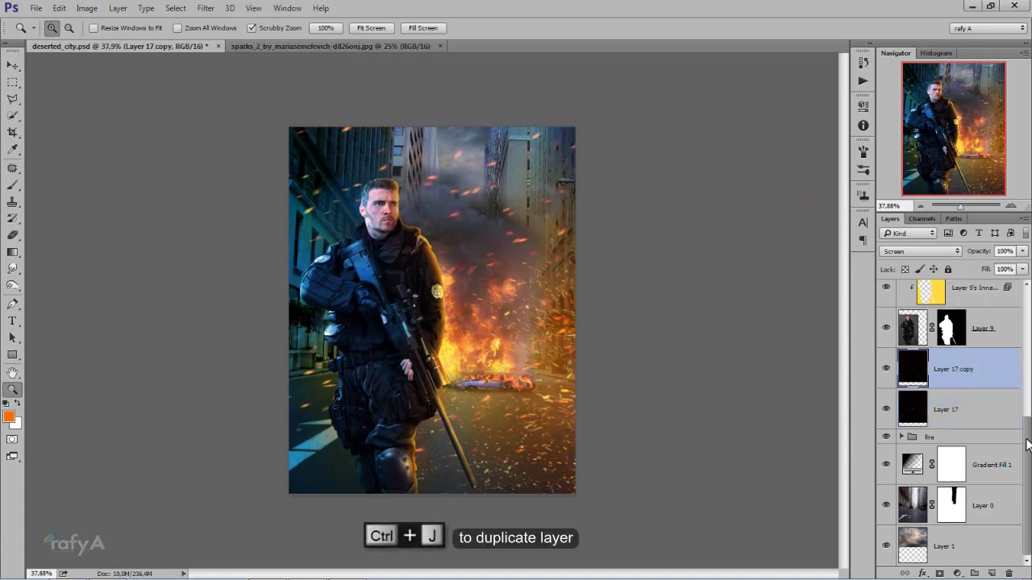
pyautogui.moveTo(1026, 504); pyautogui.dragTo(1024, 438)
pyautogui.moveTo(981, 550); pyautogui.dragTo(982, 305)
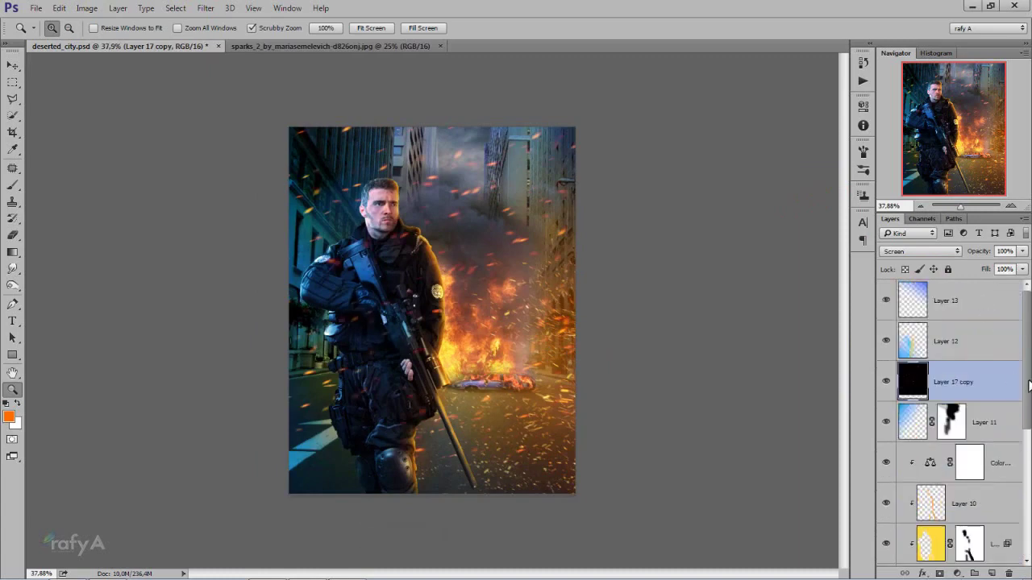
pyautogui.moveTo(1026, 377); pyautogui.dragTo(1028, 312)
# - Enlarge Layer 17 copy to about 277%, flip it horizontally, and nudge it right
pyautogui.hotkey('ctrl', 't')
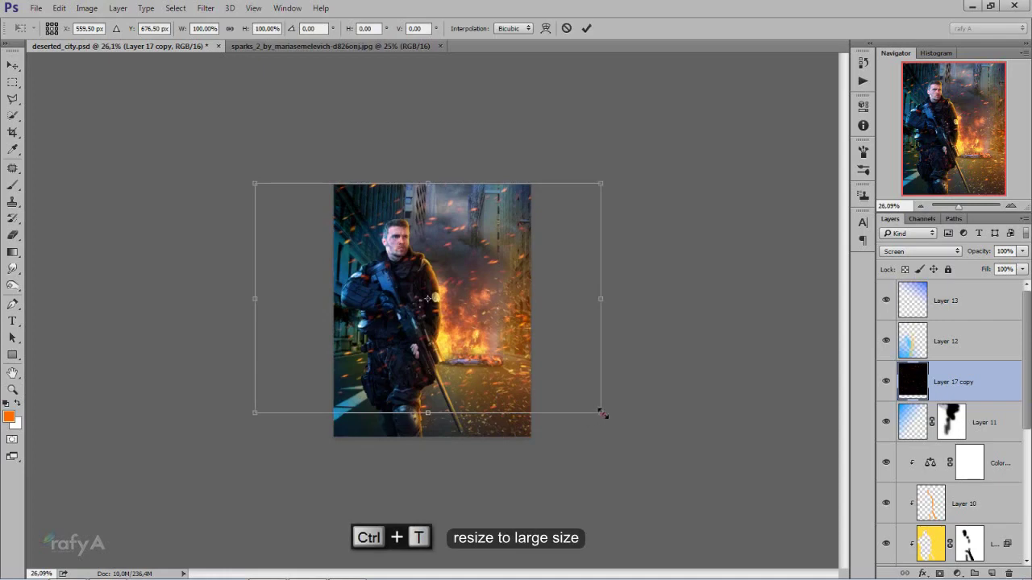
pyautogui.moveTo(602, 415); pyautogui.dragTo(839, 556)
pyautogui.hotkey('ctrl', '0')
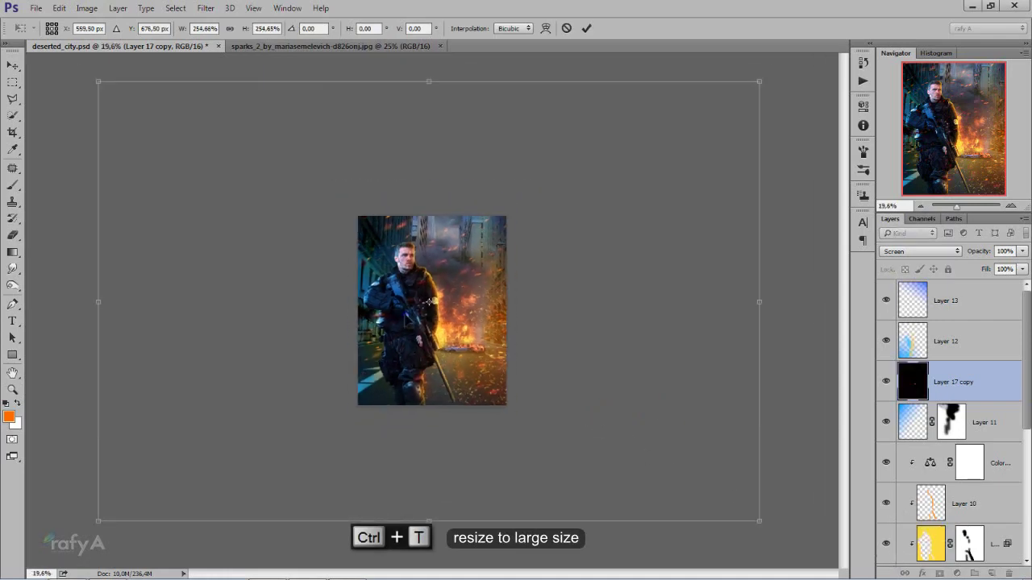
pyautogui.rightClick(402, 312)
pyautogui.click(476, 510)
pyautogui.moveTo(519, 448); pyautogui.dragTo(532, 451)
pyautogui.moveTo(770, 532); pyautogui.dragTo(800, 550)
pyautogui.moveTo(662, 436); pyautogui.dragTo(684, 438)
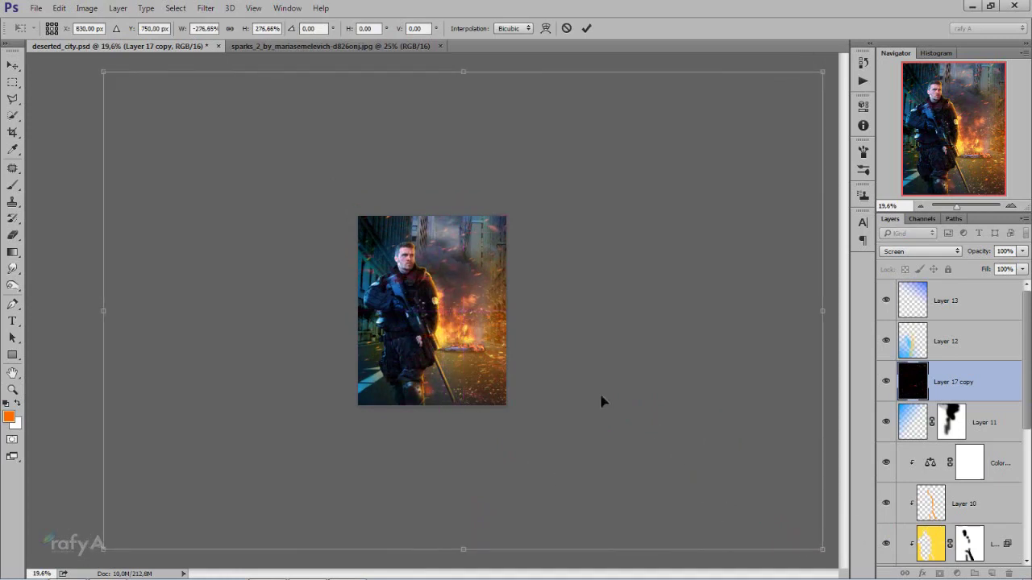
pyautogui.keyDown('ctrl'); pyautogui.click(565, 369); pyautogui.keyUp('ctrl')
pyautogui.moveTo(491, 345); pyautogui.dragTo(493, 347)
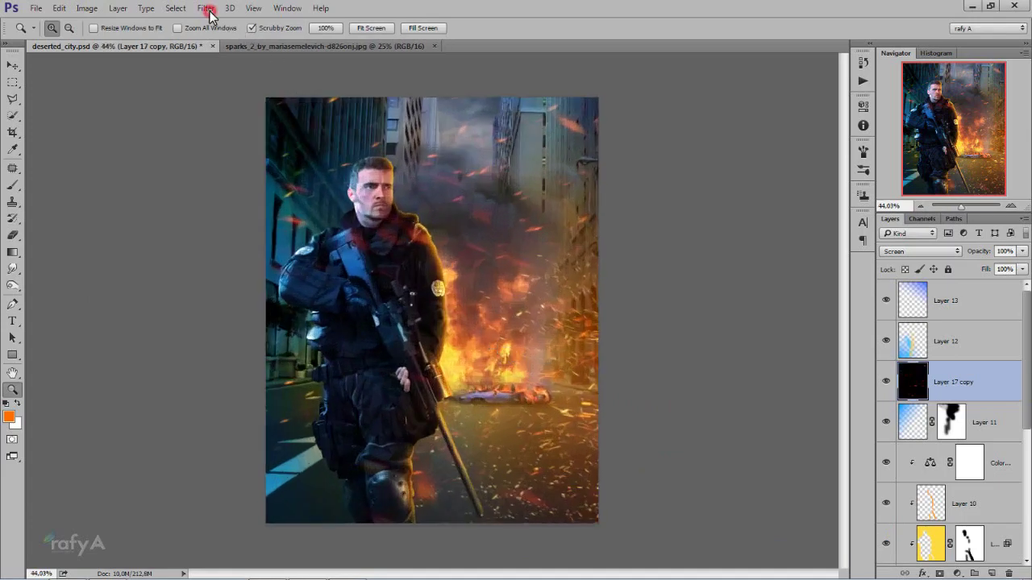
# - Apply a 6.6-pixel Gaussian Blur to Layer 17 copy
pyautogui.click(207, 9)
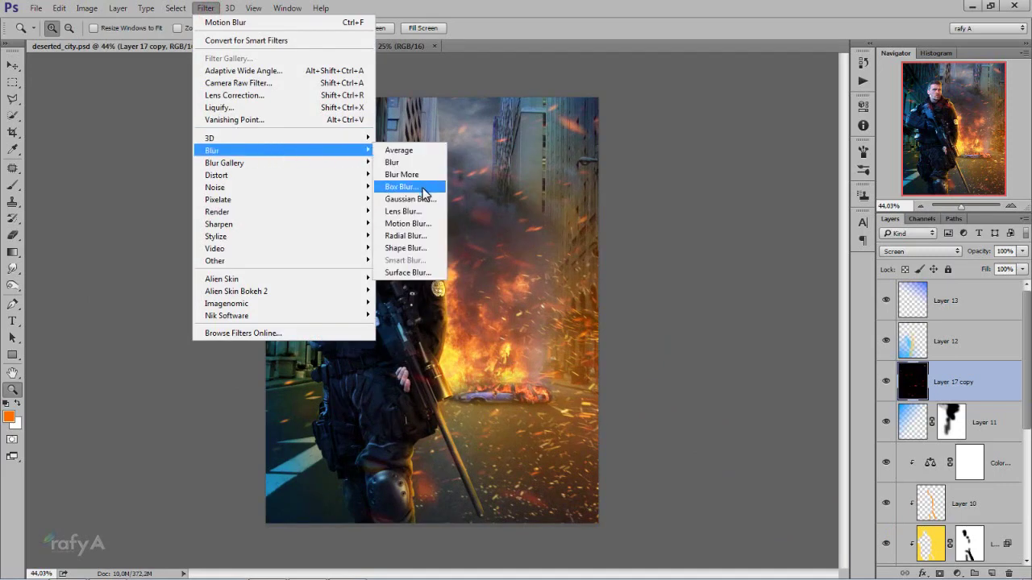
pyautogui.moveTo(211, 150)
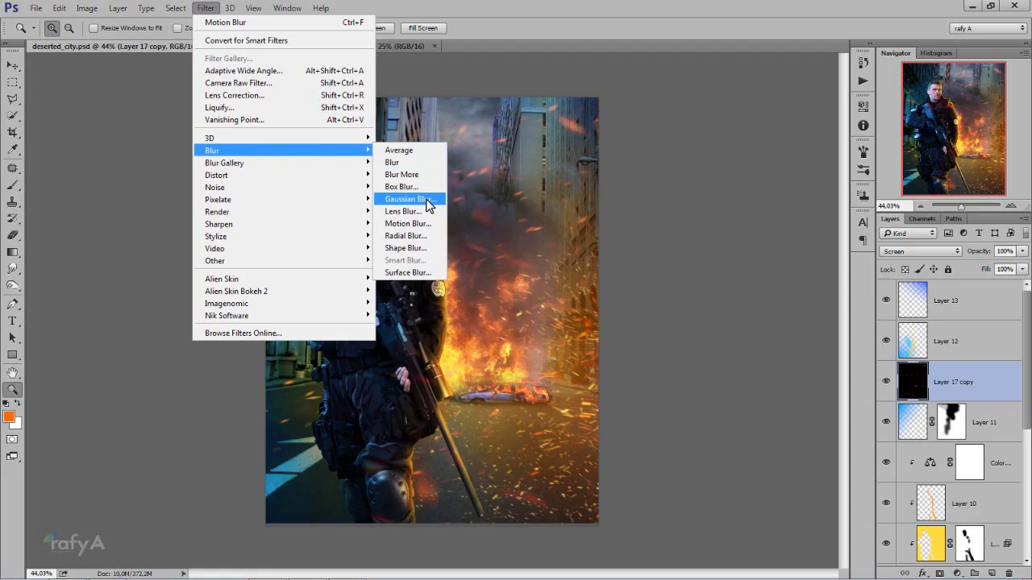
pyautogui.click(428, 199)
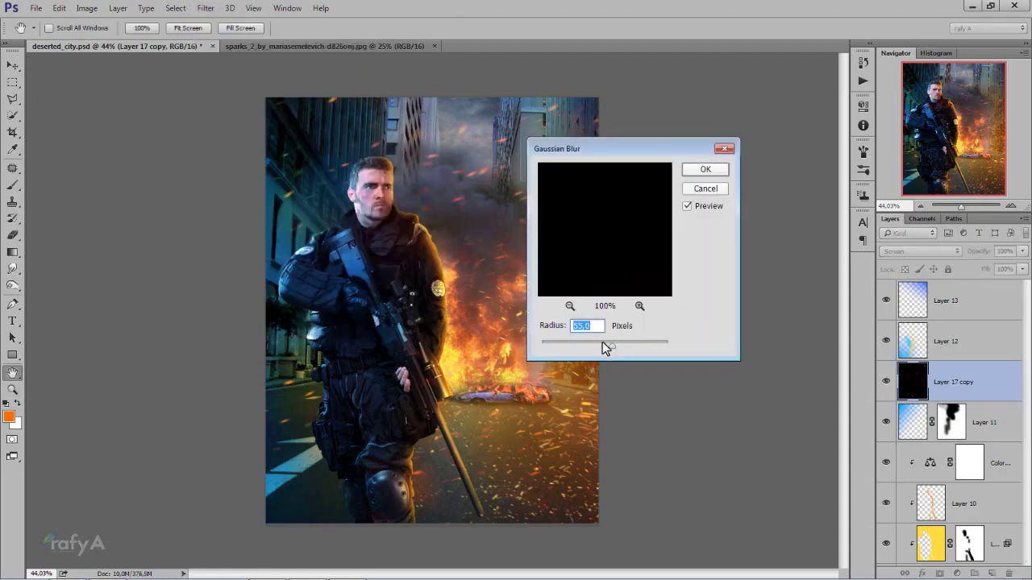
pyautogui.moveTo(604, 345); pyautogui.dragTo(580, 345)
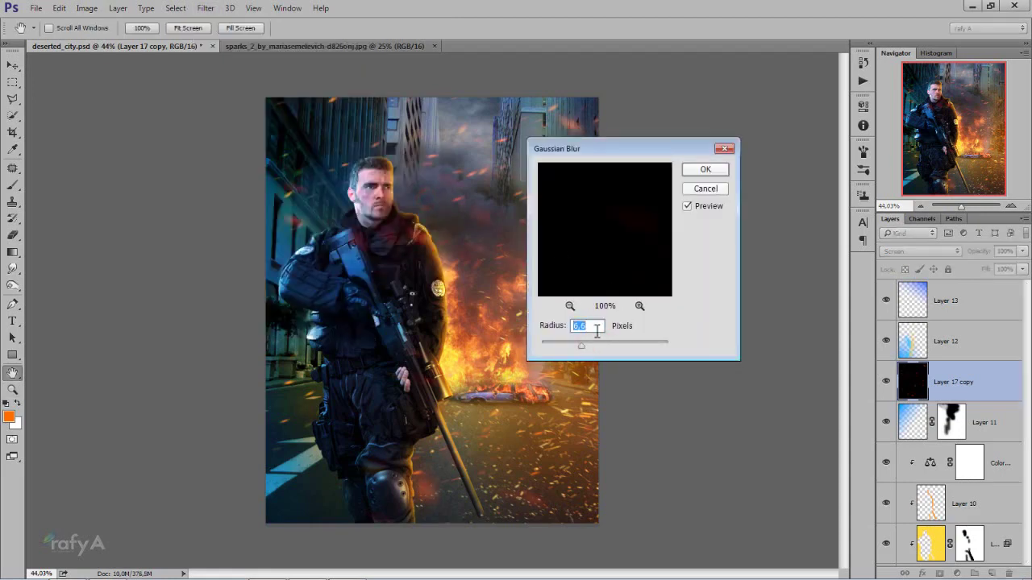
pyautogui.click(702, 170)
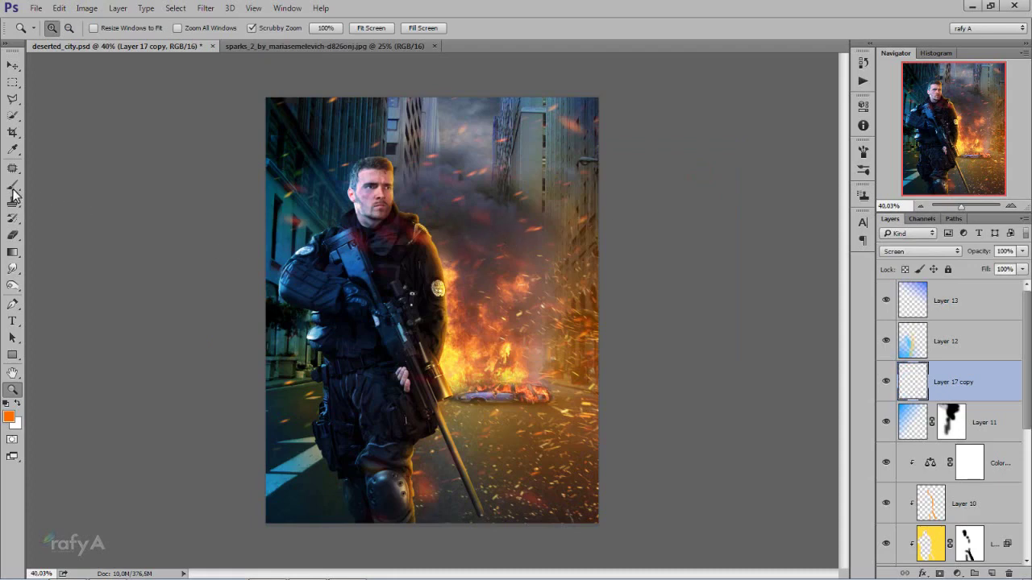
# - Erase the sparks over the soldier's chest with a 114-pixel eraser
pyautogui.click(12, 234)
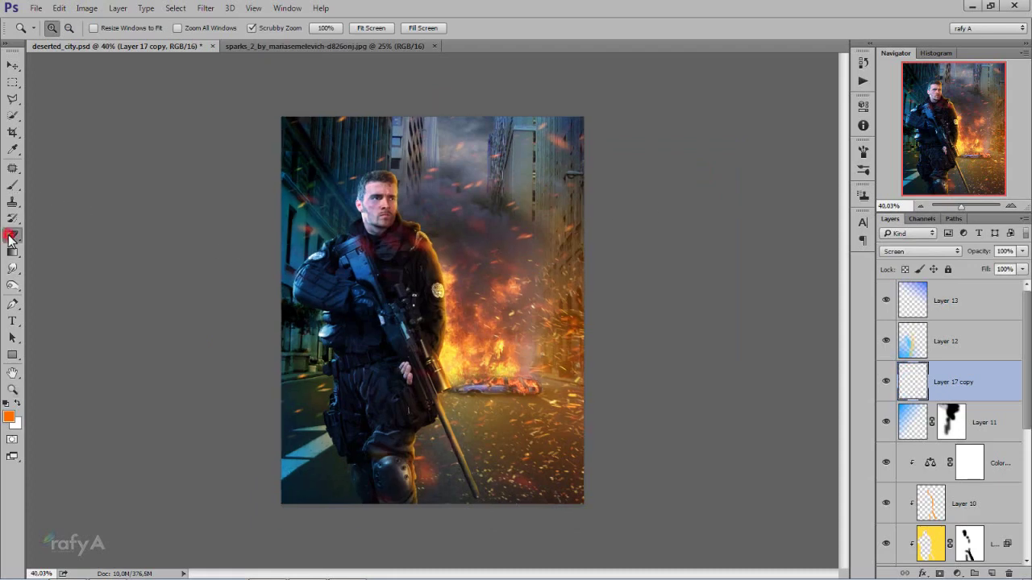
pyautogui.rightClick(414, 241)
pyautogui.moveTo(511, 271); pyautogui.dragTo(522, 270)
pyautogui.click(392, 267)
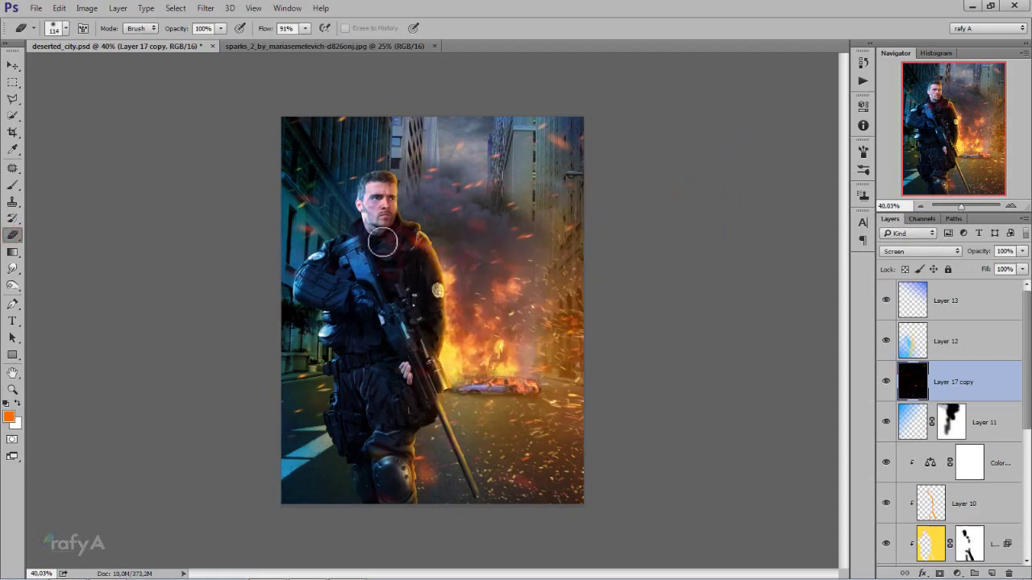
pyautogui.moveTo(382, 242)
pyautogui.mouseDown()
pyautogui.moveTo(396, 258)
pyautogui.moveTo(379, 237)
pyautogui.moveTo(366, 272)
pyautogui.moveTo(377, 295)
pyautogui.mouseUp()
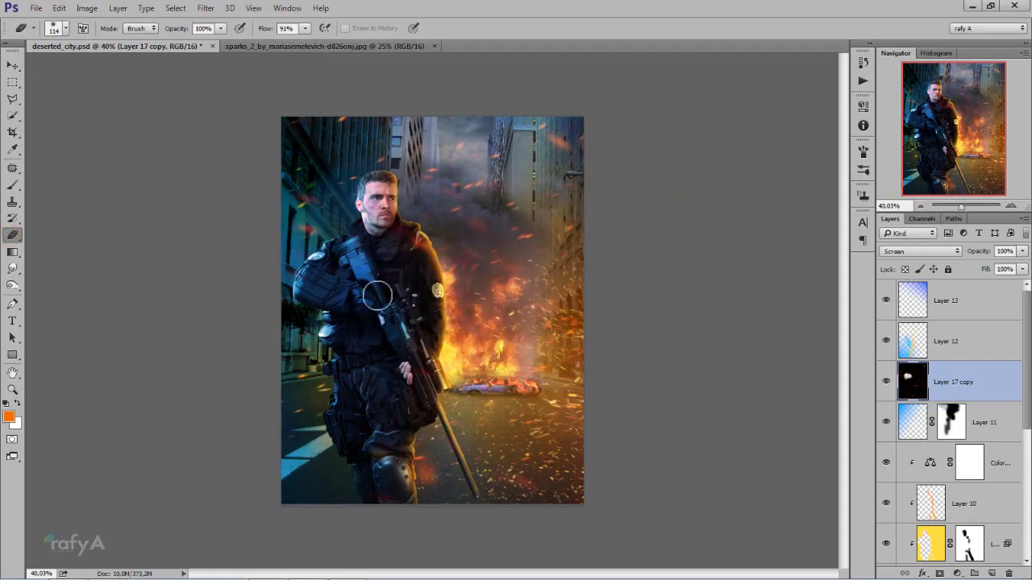
pyautogui.scroll(1, 378, 295)
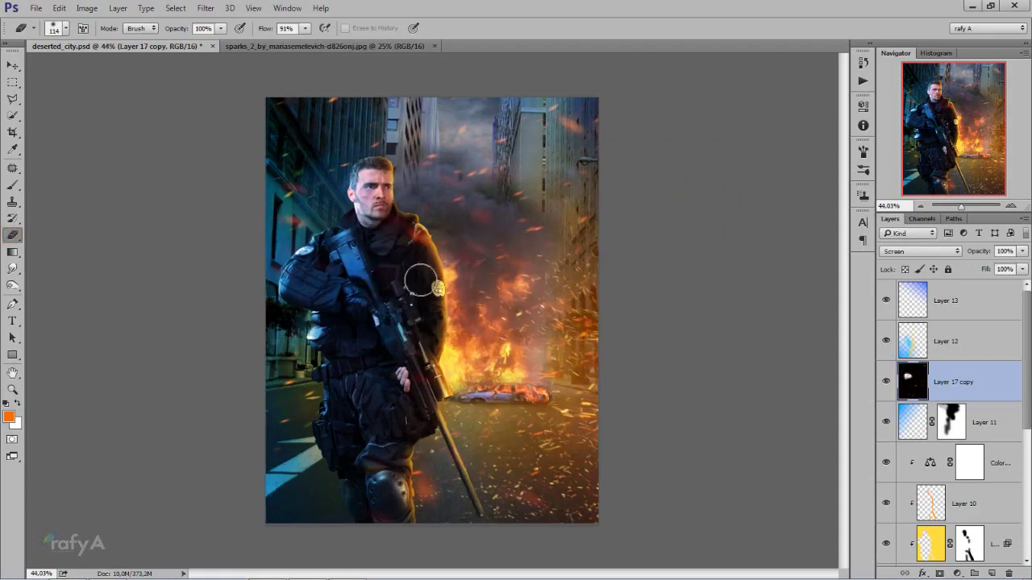
pyautogui.scroll(1, 420, 242)
pyautogui.click(410, 239)
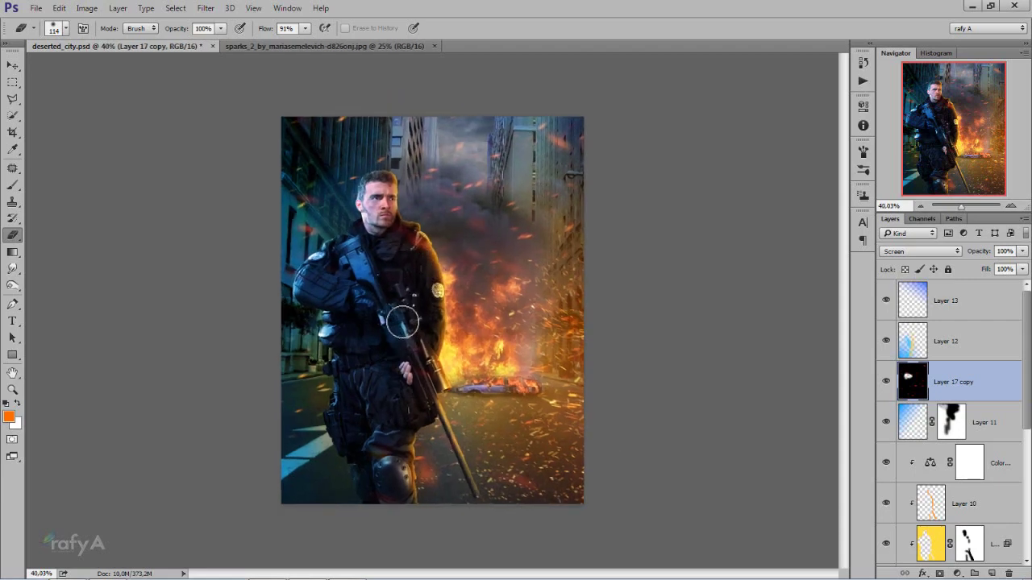
pyautogui.scroll(-2, 403, 322)
pyautogui.scroll(1, 403, 323)
pyautogui.scroll(1, 403, 322)
# - Save deserted_city.psd and select the blue Overlay layer, Layer 13
pyautogui.hotkey('ctrl', 's')
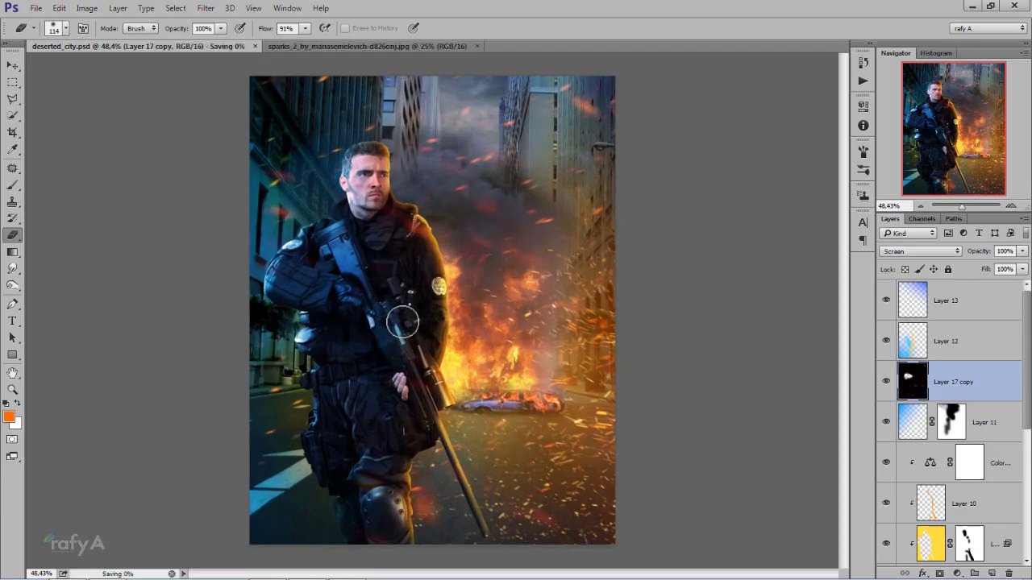
pyautogui.scroll(-1, 404, 323)
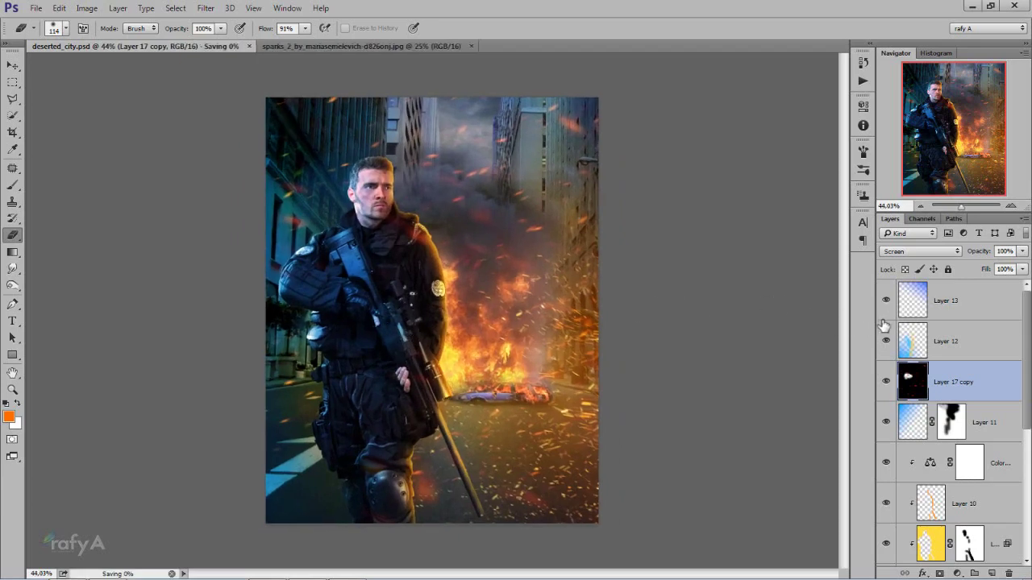
pyautogui.click(985, 291)
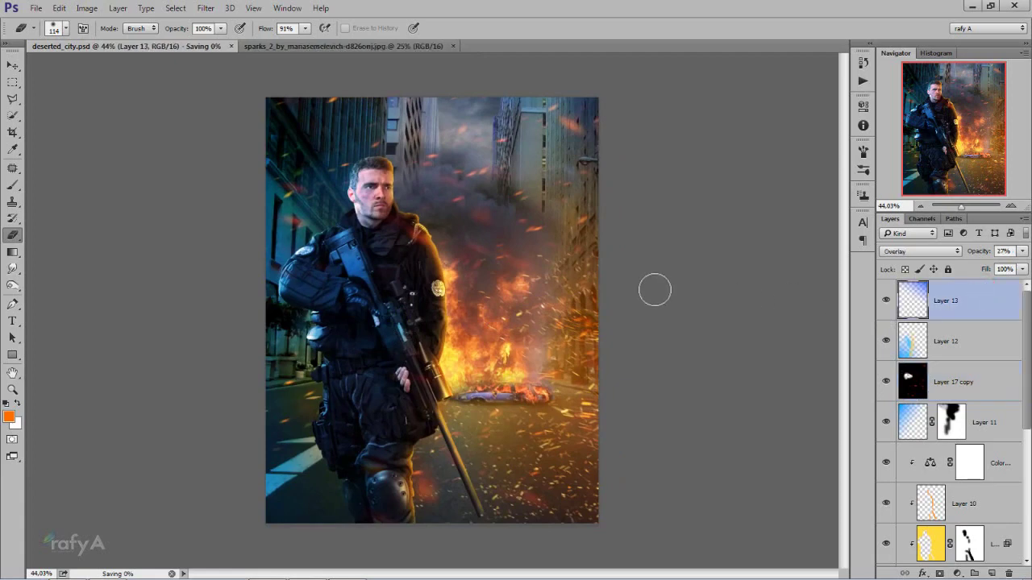
pyautogui.scroll(-1, 367, 339)
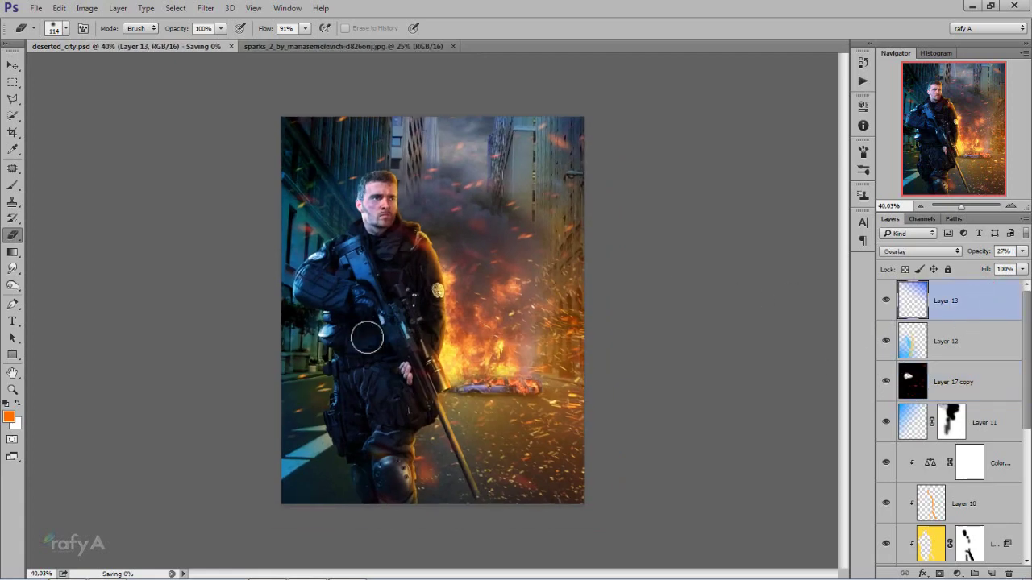
pyautogui.scroll(1, 367, 338)
# - Add a Photo Filter layer using Cooling Filter (LBB) at 22% density and compare it on and off
pyautogui.click(957, 573)
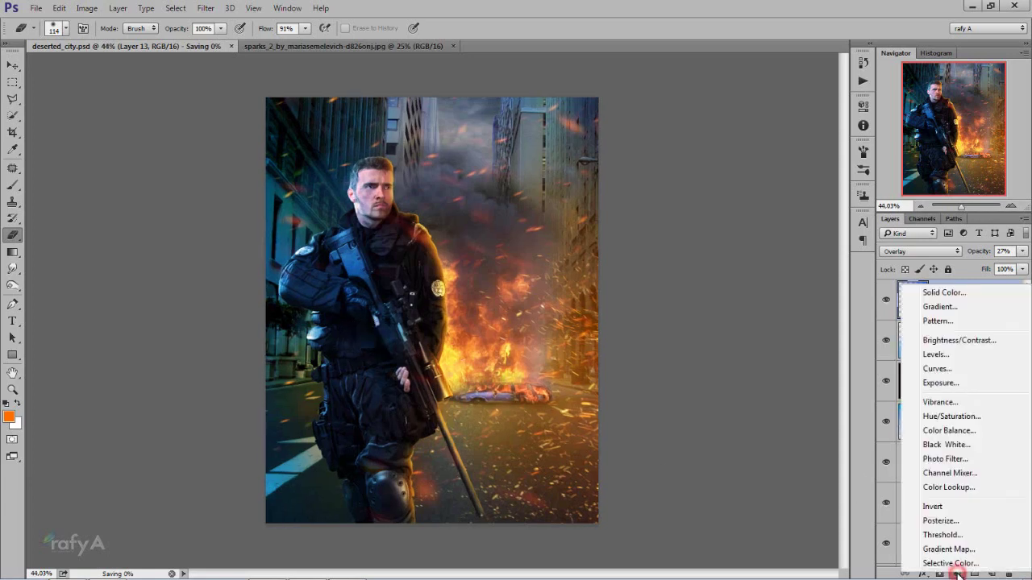
pyautogui.click(966, 460)
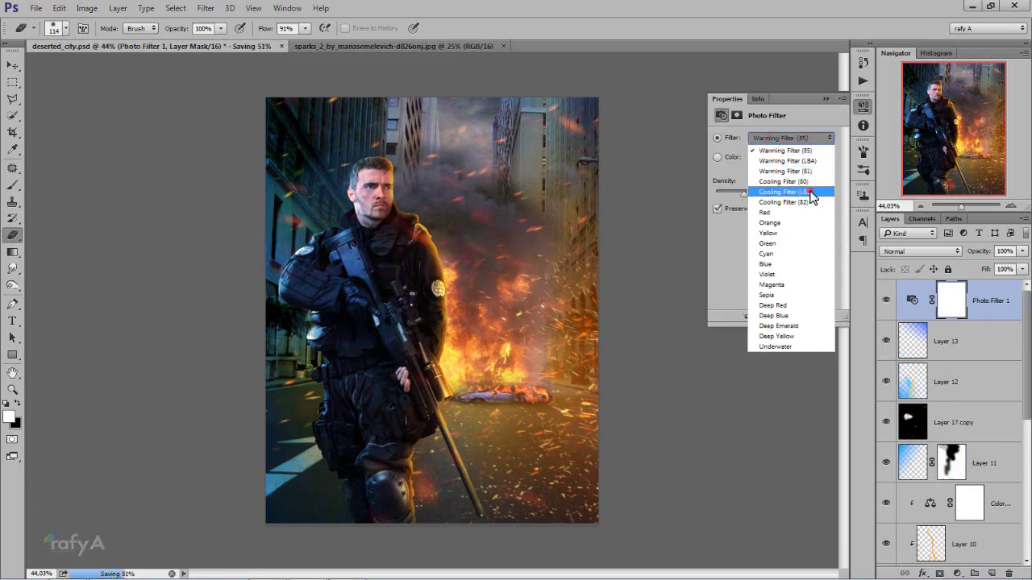
pyautogui.click(809, 192)
pyautogui.moveTo(746, 195); pyautogui.dragTo(756, 198)
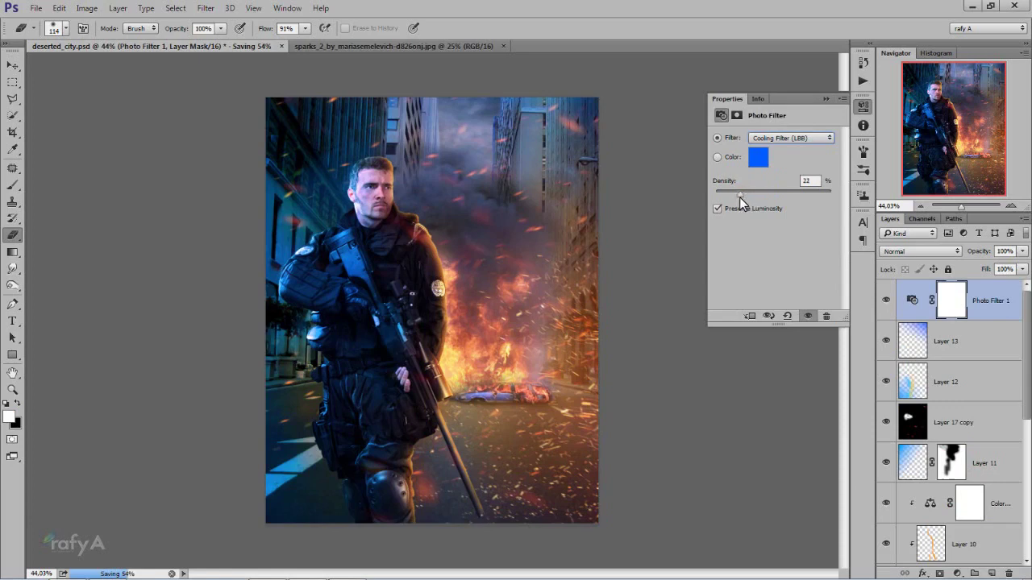
pyautogui.click(829, 98)
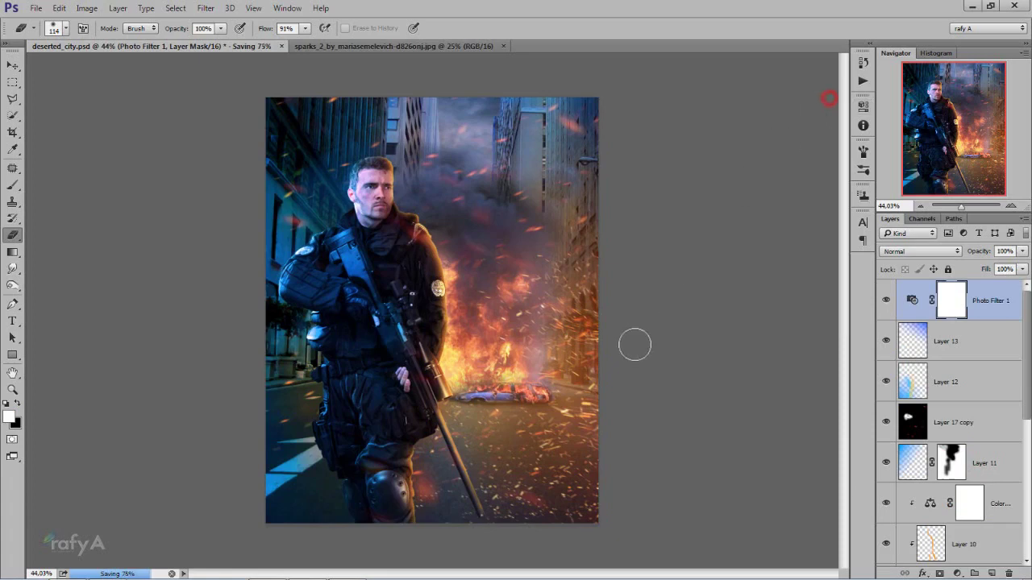
pyautogui.click(887, 301)
pyautogui.click(887, 301)
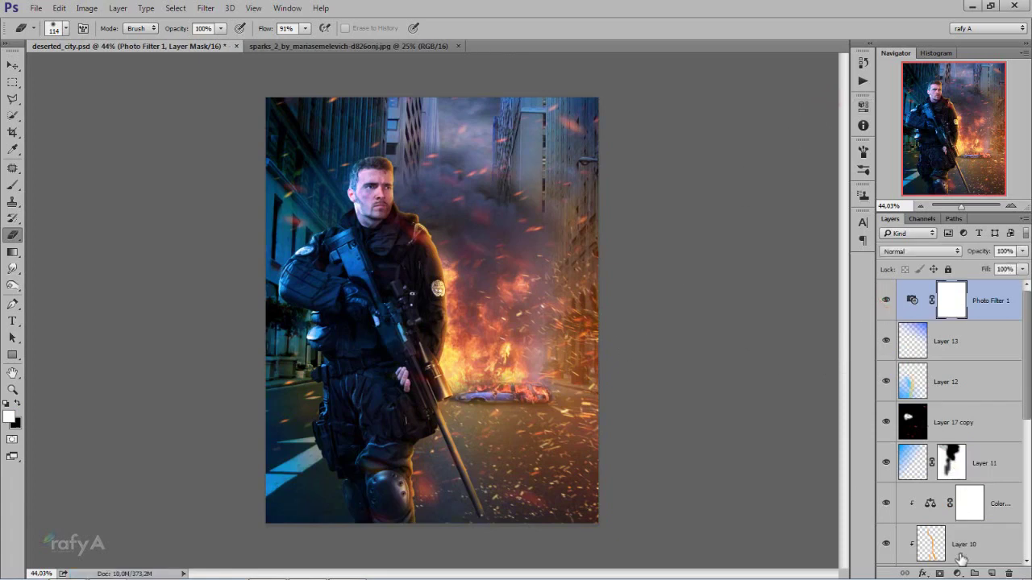
pyautogui.click(957, 574)
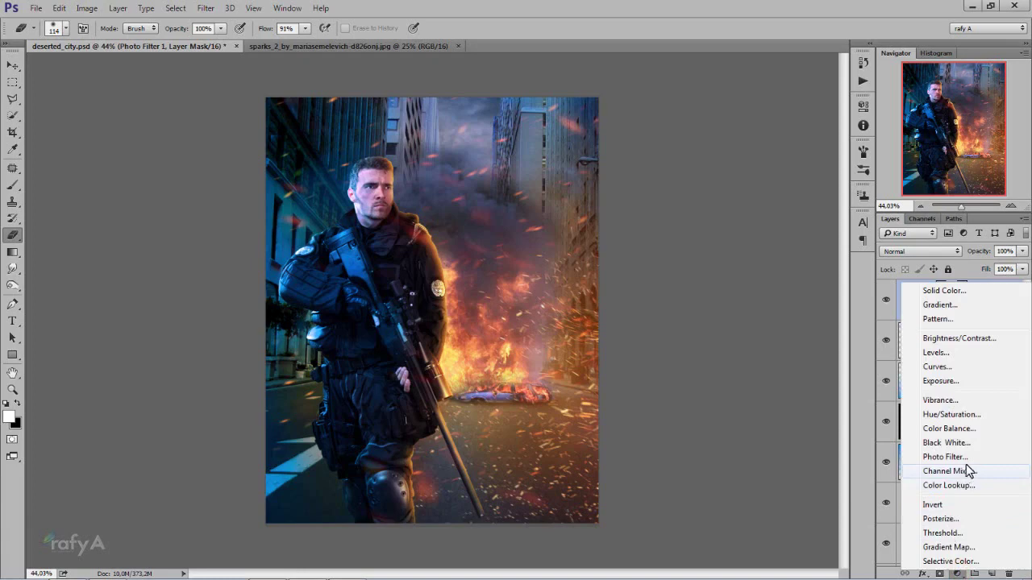
# - Shift the midtones with a new Color Balance layer: Red +19, Green +2, Blue -25
pyautogui.click(968, 428)
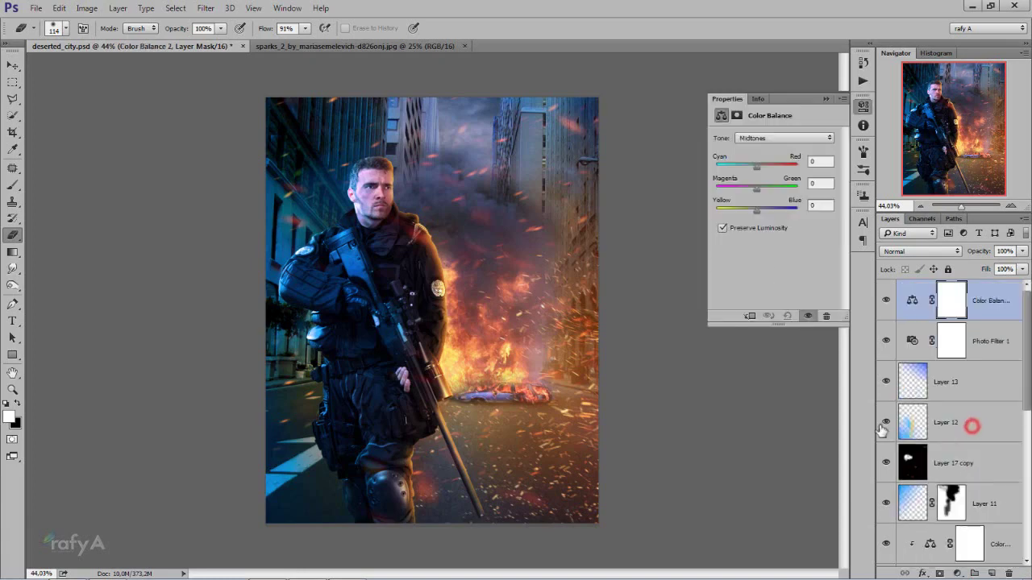
pyautogui.moveTo(757, 212); pyautogui.dragTo(742, 213)
pyautogui.moveTo(760, 167); pyautogui.dragTo(764, 166)
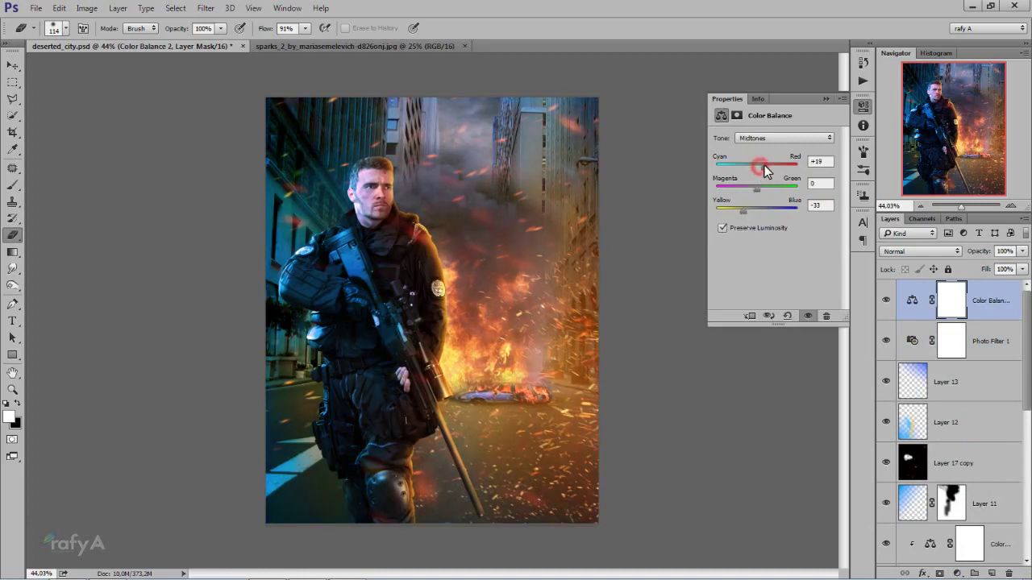
pyautogui.moveTo(745, 212)
pyautogui.mouseDown()
pyautogui.moveTo(765, 194)
pyautogui.moveTo(756, 193)
pyautogui.mouseUp()
# - Close the Color Balance properties and select the bottom Layer 1
pyautogui.click(826, 98)
pyautogui.scroll(-5, 886, 428)
pyautogui.scroll(-3, 968, 442)
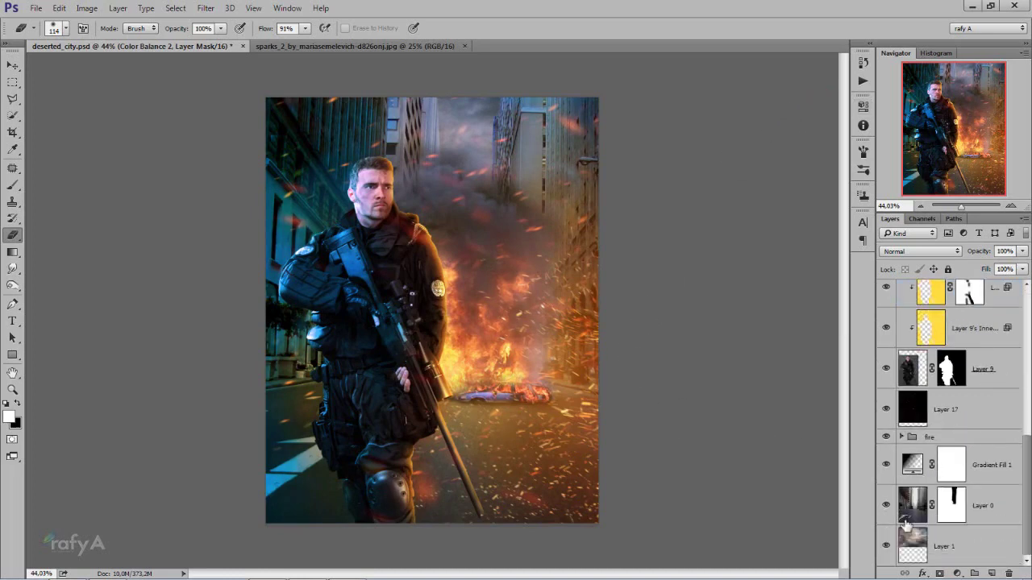
pyautogui.click(926, 548)
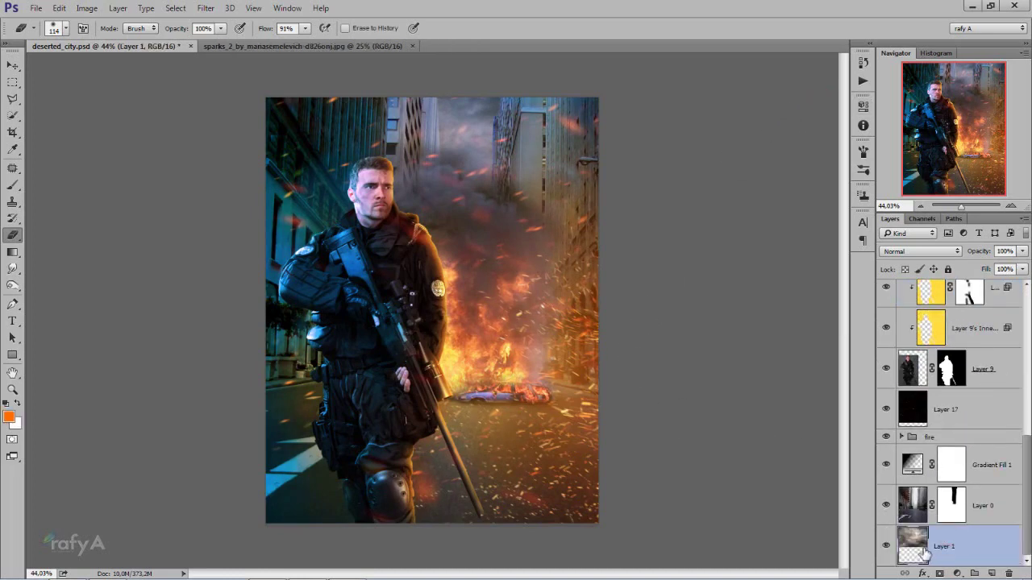
# - Darken Layer 1 with Levels: midtone gamma 0,79 and output white 202
pyautogui.hotkey('ctrl', 'l')
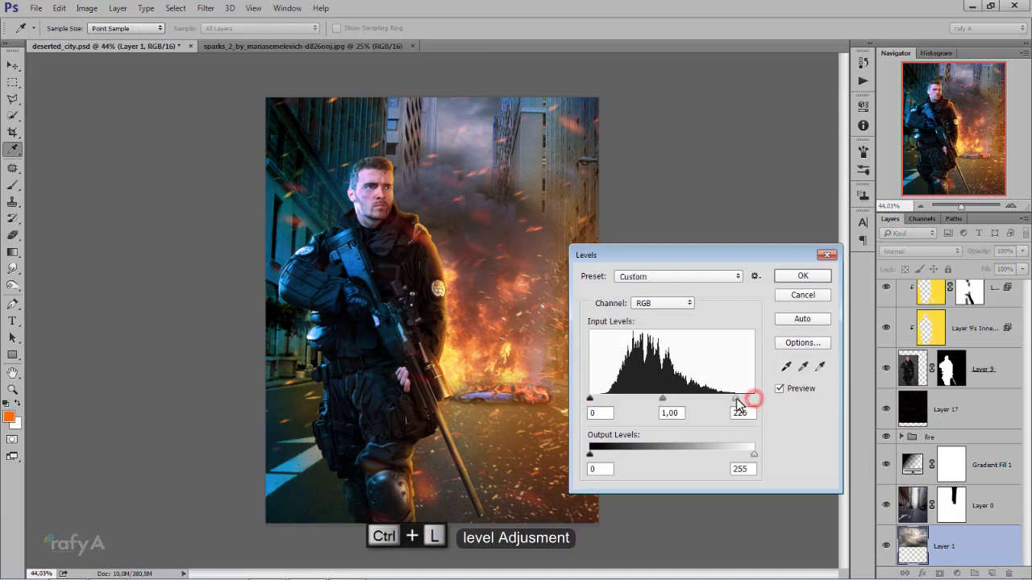
pyautogui.moveTo(754, 399); pyautogui.dragTo(754, 400)
pyautogui.moveTo(719, 466); pyautogui.dragTo(722, 465)
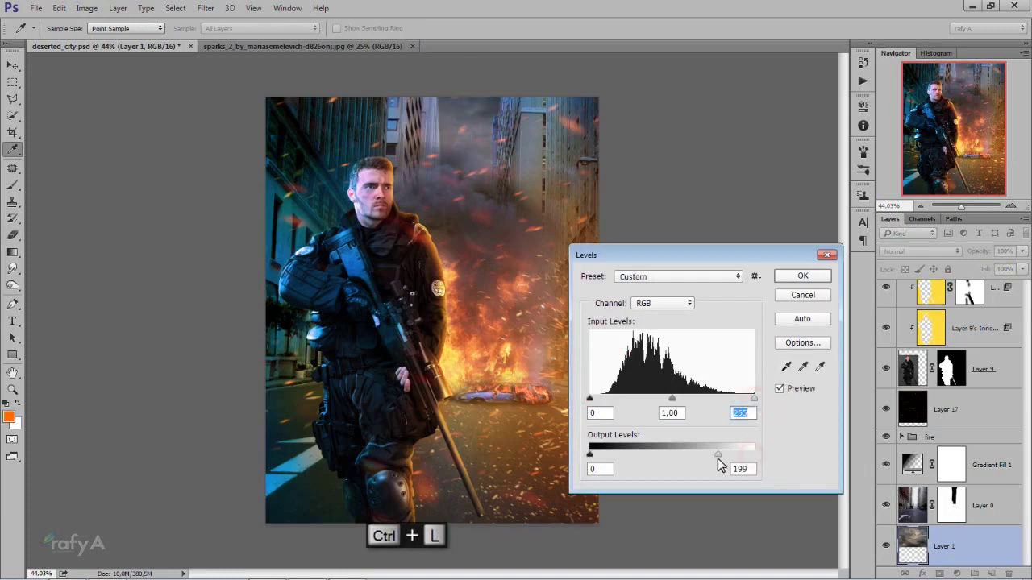
pyautogui.moveTo(677, 408); pyautogui.dragTo(686, 406)
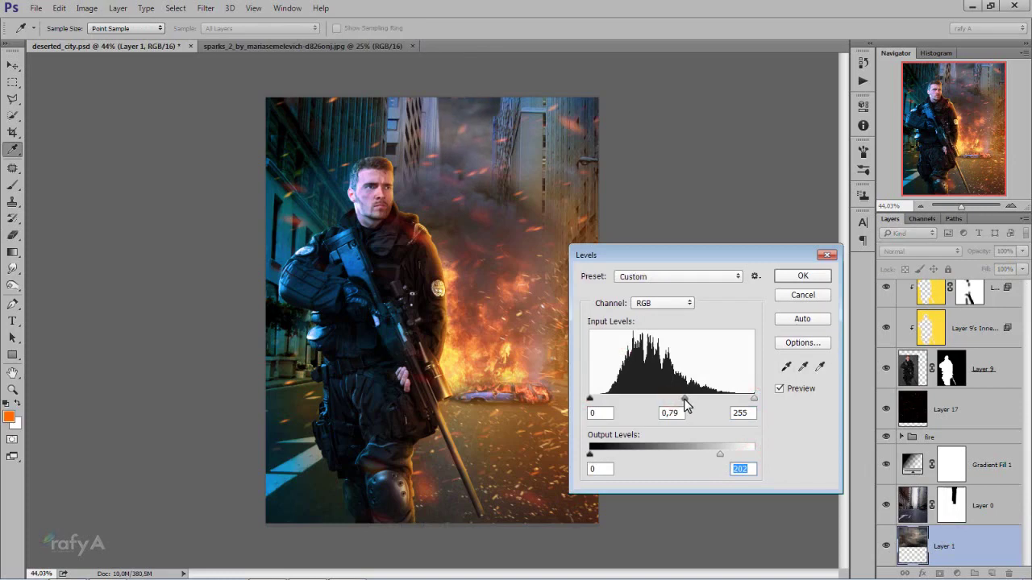
pyautogui.click(802, 276)
pyautogui.press('e')
pyautogui.scroll(-2, 448, 302)
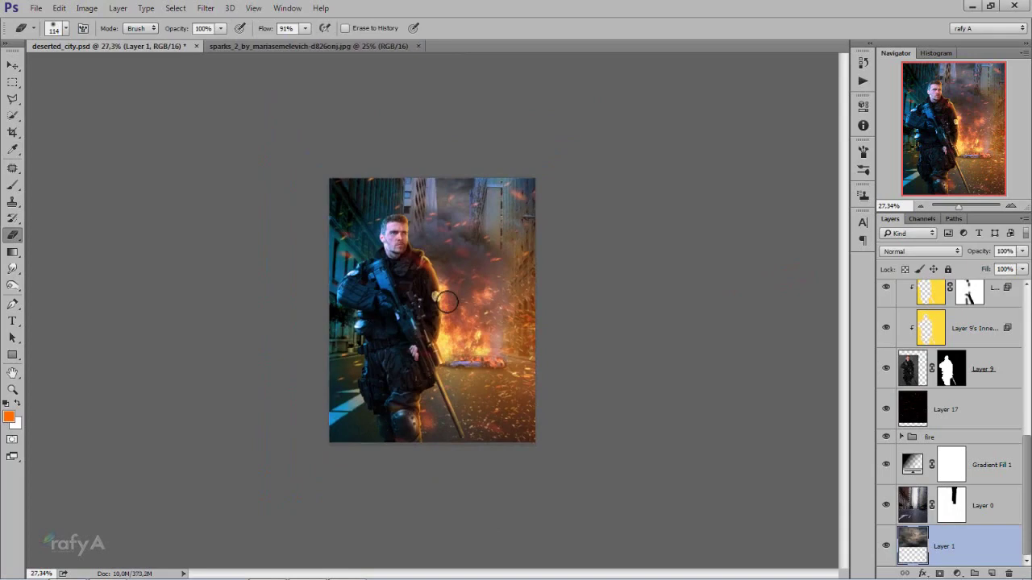
# - Check Layer 17 copy by hiding and showing it
pyautogui.scroll(2, 448, 302)
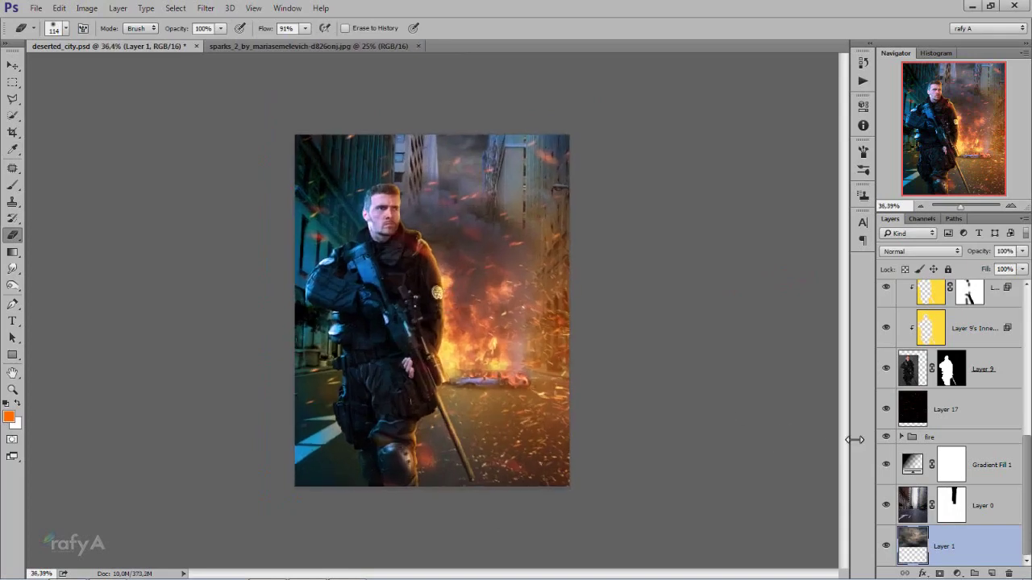
pyautogui.scroll(3, 948, 414)
pyautogui.scroll(3, 952, 413)
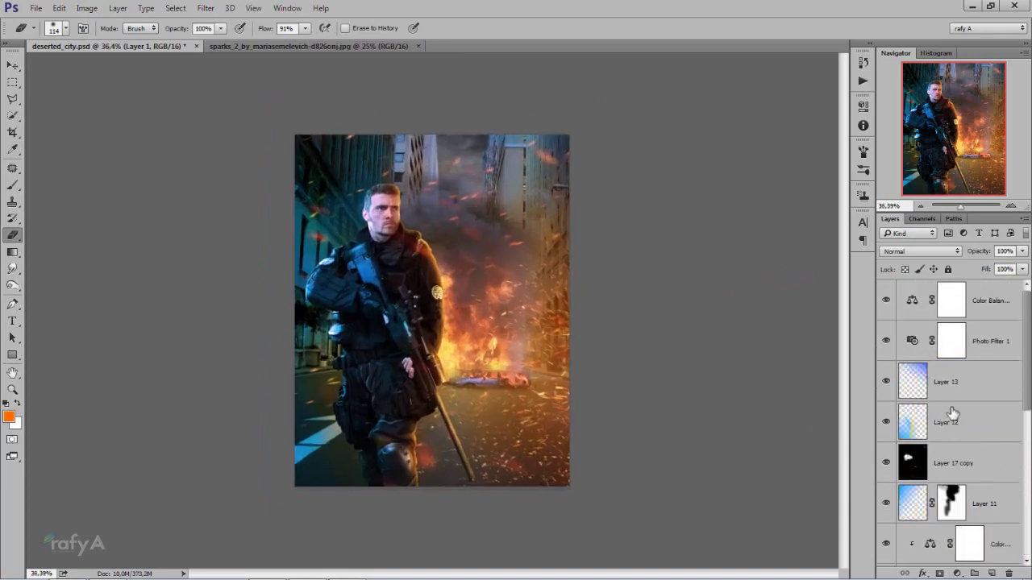
pyautogui.click(951, 419)
pyautogui.click(940, 462)
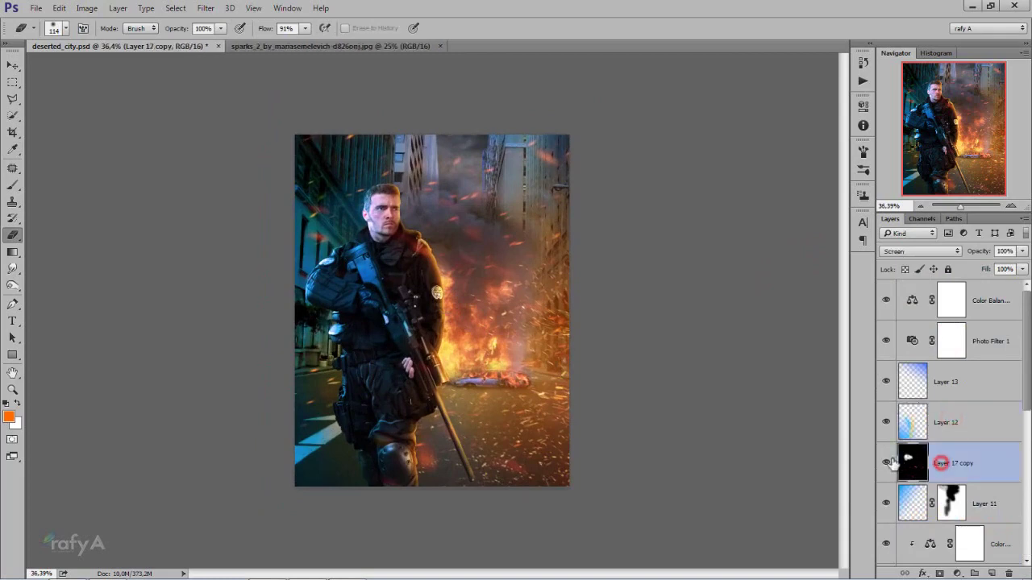
pyautogui.click(888, 461)
pyautogui.click(887, 460)
pyautogui.scroll(-3, 979, 454)
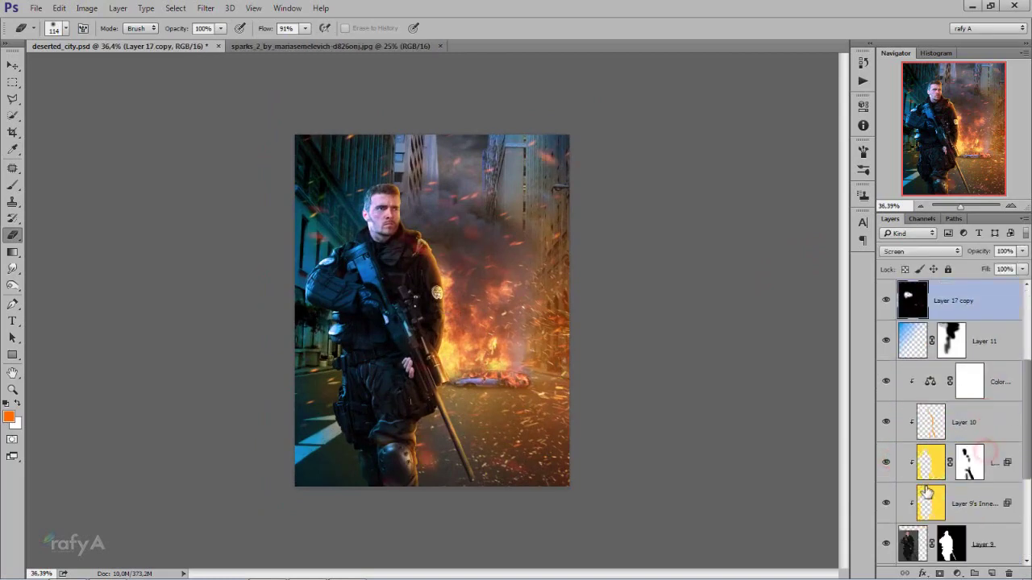
pyautogui.scroll(-3, 927, 488)
# - Rotate Layer 17 by 90° and scale it to about 81% by 97% to cover the canvas
pyautogui.click(961, 425)
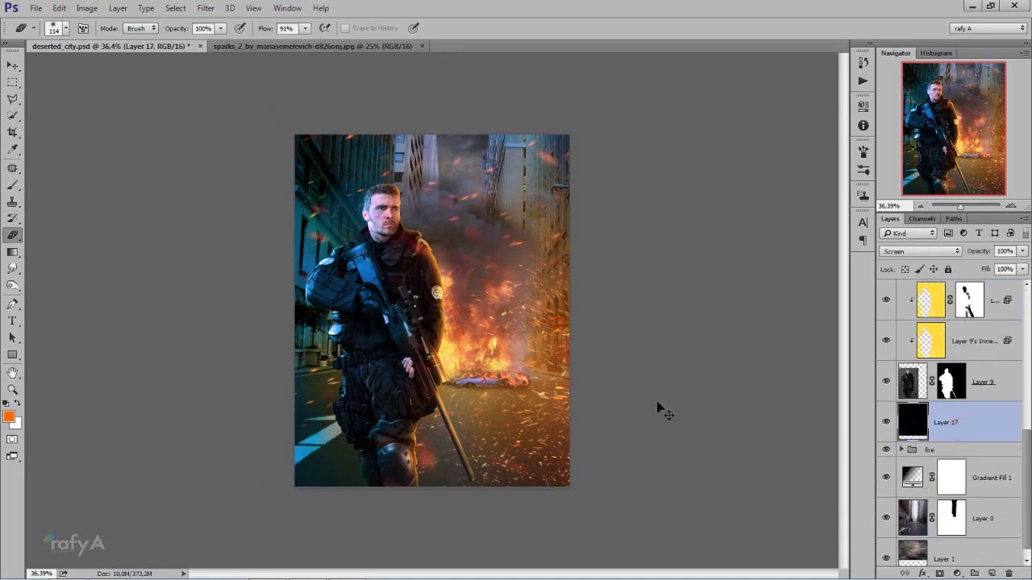
pyautogui.hotkey('ctrl', 't')
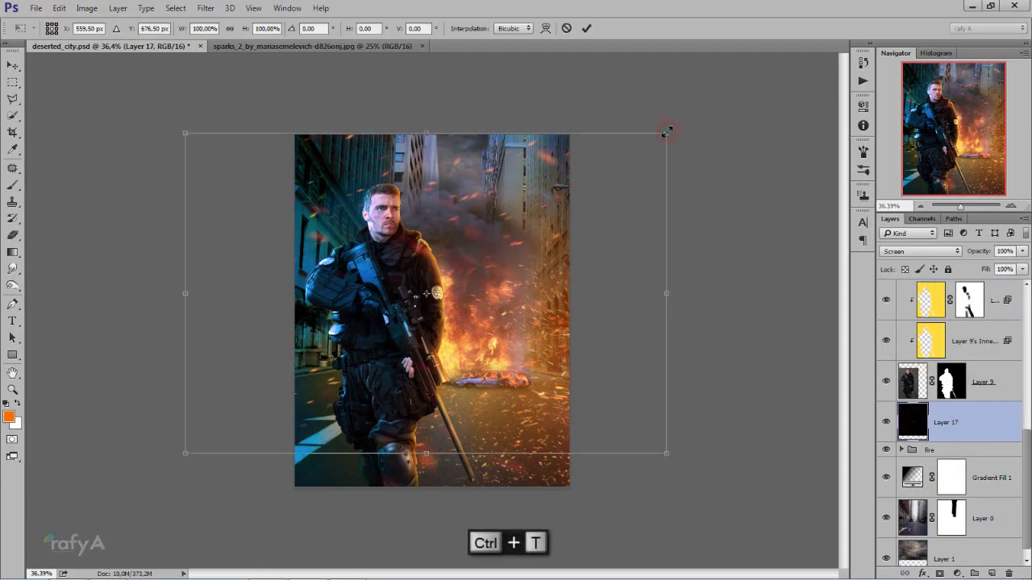
pyautogui.moveTo(665, 131); pyautogui.dragTo(573, 162)
pyautogui.moveTo(647, 378); pyautogui.dragTo(295, 480)
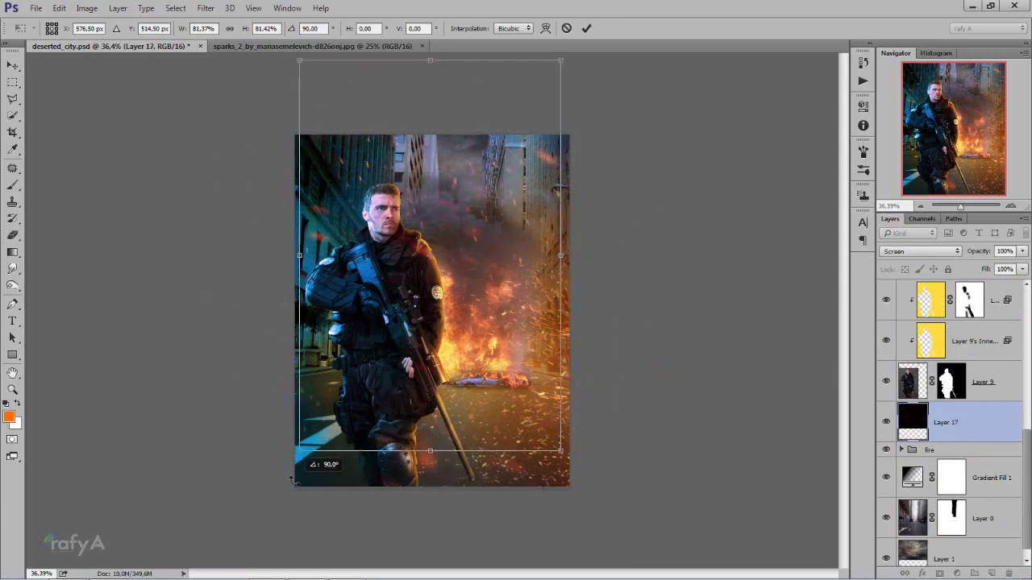
pyautogui.moveTo(371, 390)
pyautogui.mouseDown()
pyautogui.moveTo(385, 424)
pyautogui.moveTo(398, 425)
pyautogui.mouseUp()
pyautogui.moveTo(325, 293); pyautogui.dragTo(276, 293)
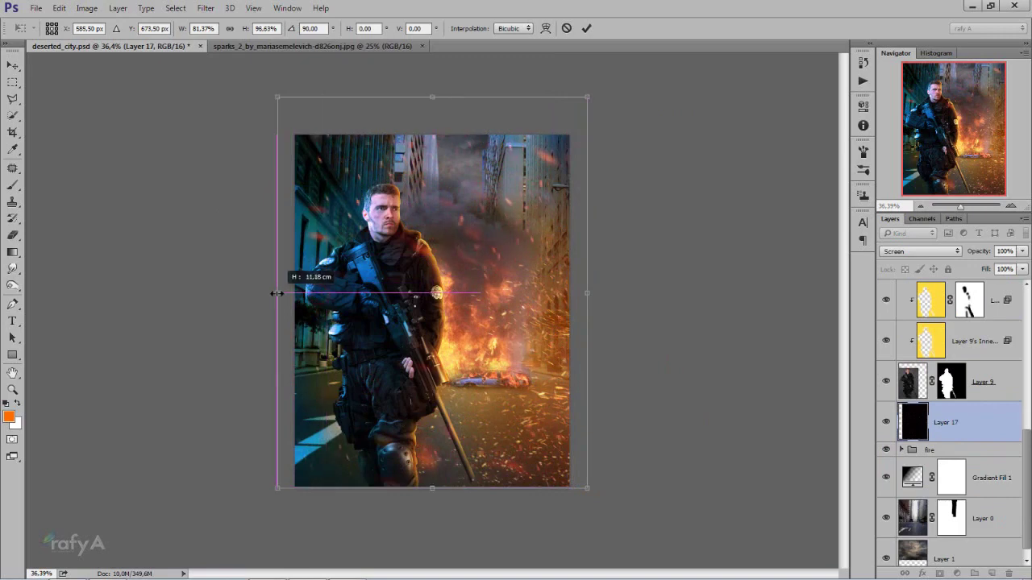
pyautogui.press('e')
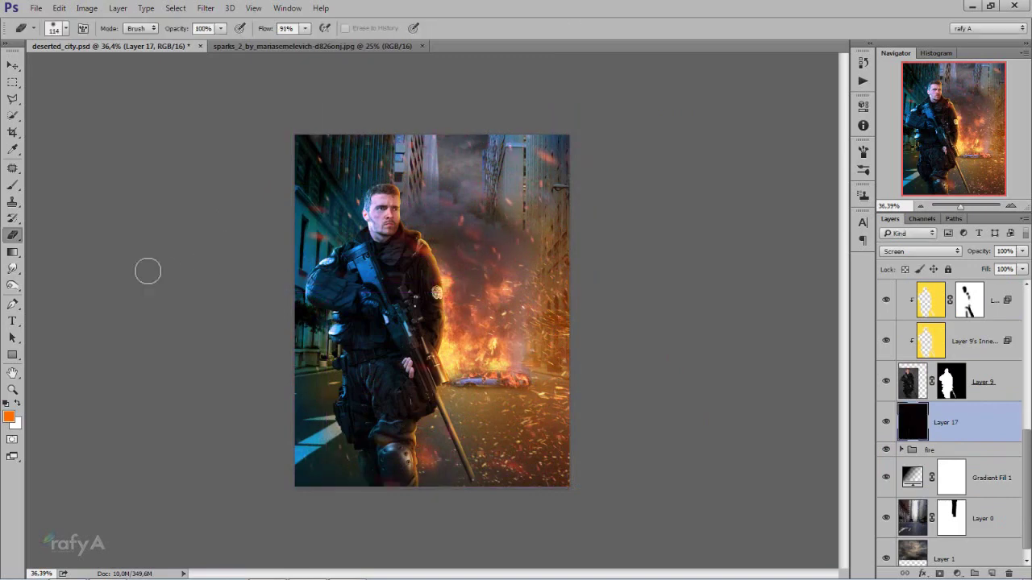
# - Set a 191 px eraser and erase Layer 17's glow near the top and the soldier's shoulder
pyautogui.rightClick(426, 273)
pyautogui.moveTo(545, 306); pyautogui.dragTo(555, 304)
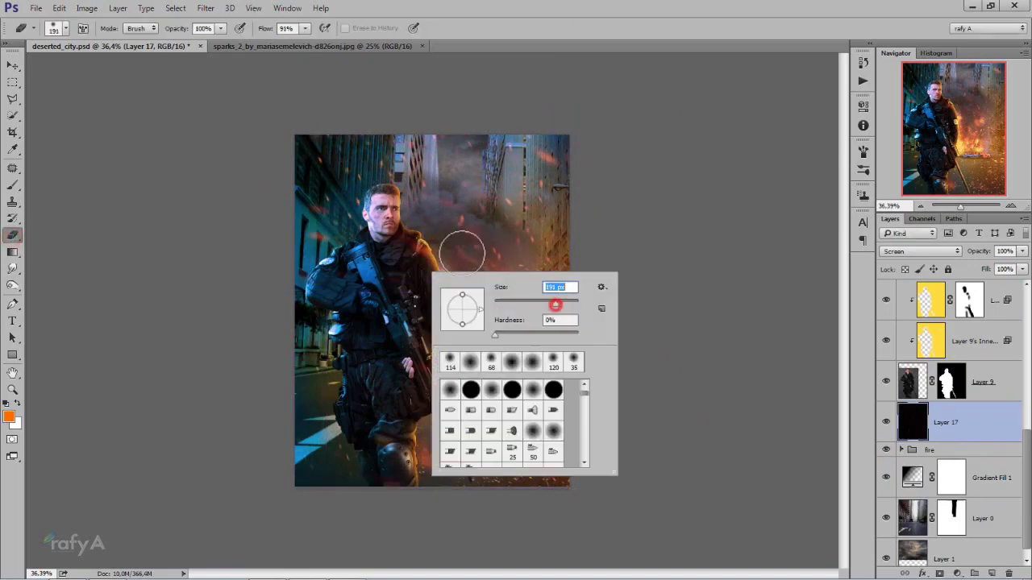
pyautogui.click(462, 253)
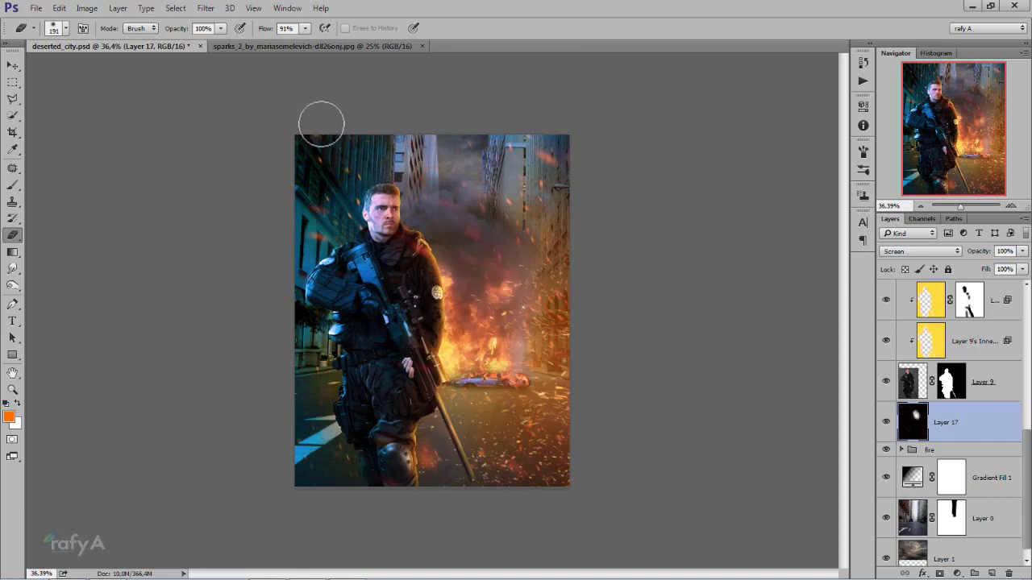
pyautogui.moveTo(333, 295); pyautogui.dragTo(321, 263)
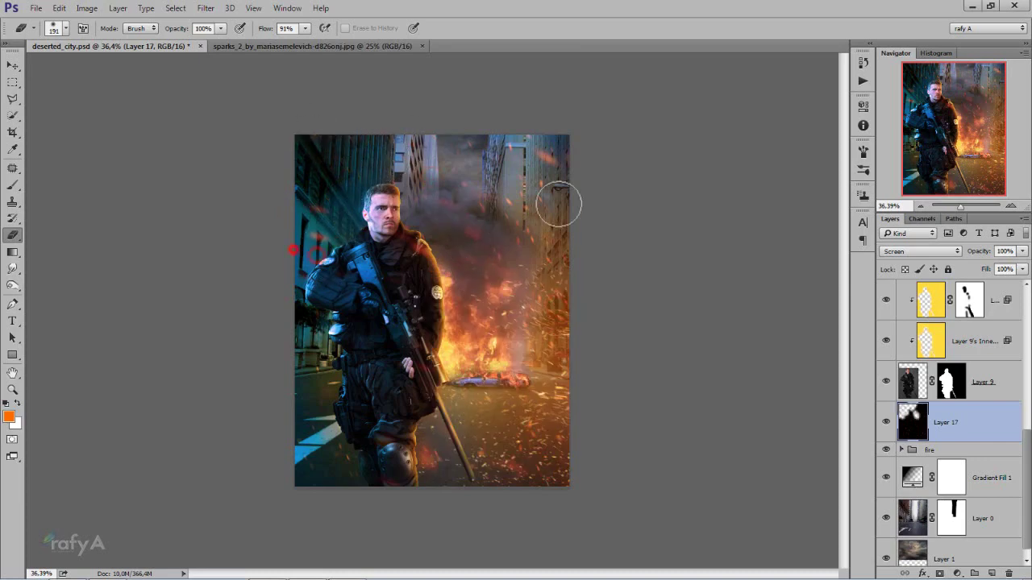
# - Erase the glow along the bottom-left edge, then zoom out and back in to check
pyautogui.click(356, 481)
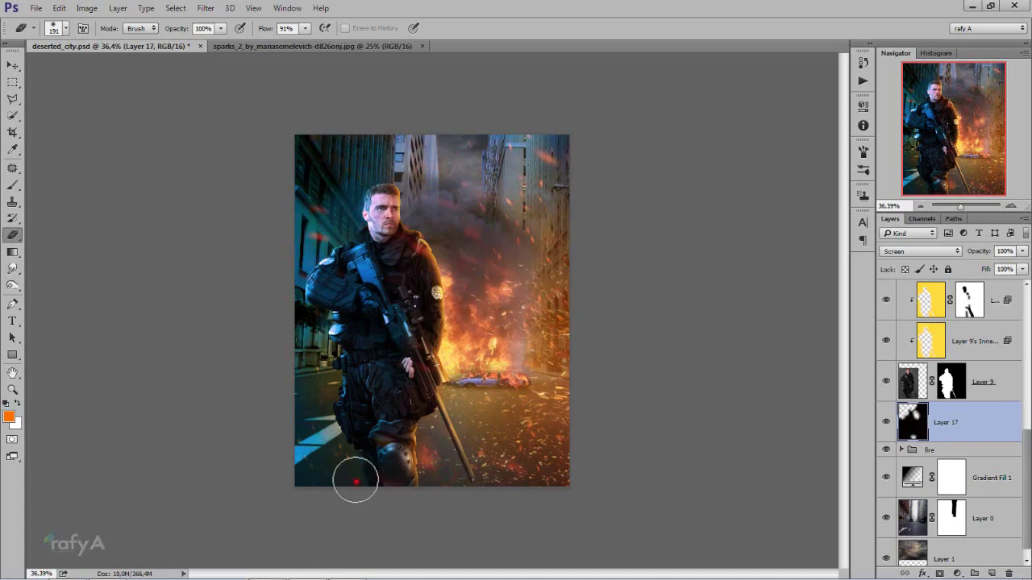
pyautogui.moveTo(356, 482); pyautogui.dragTo(307, 474)
pyautogui.scroll(-1, 291, 337)
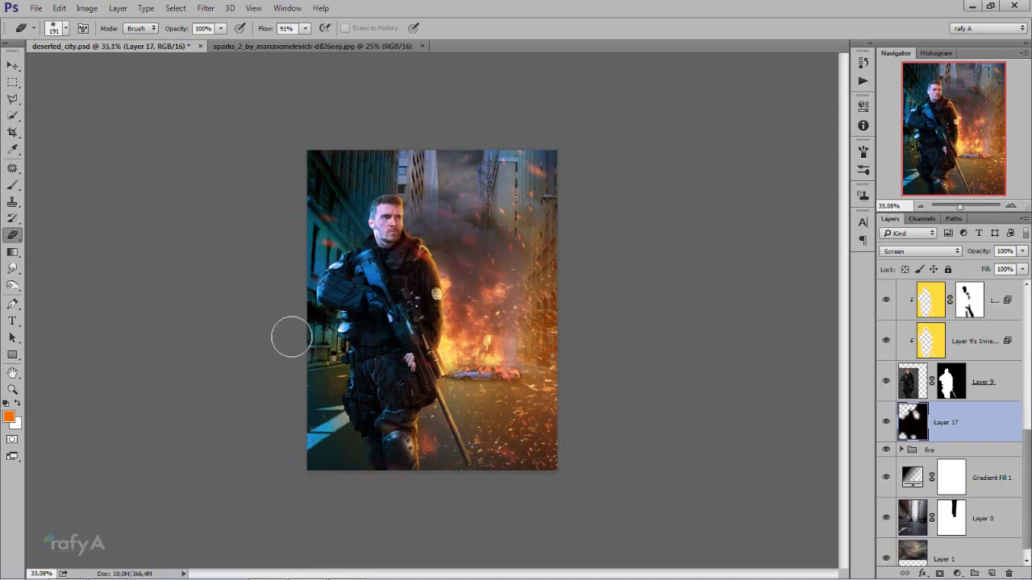
pyautogui.scroll(-1, 291, 337)
pyautogui.scroll(-1, 294, 340)
pyautogui.scroll(-1, 297, 344)
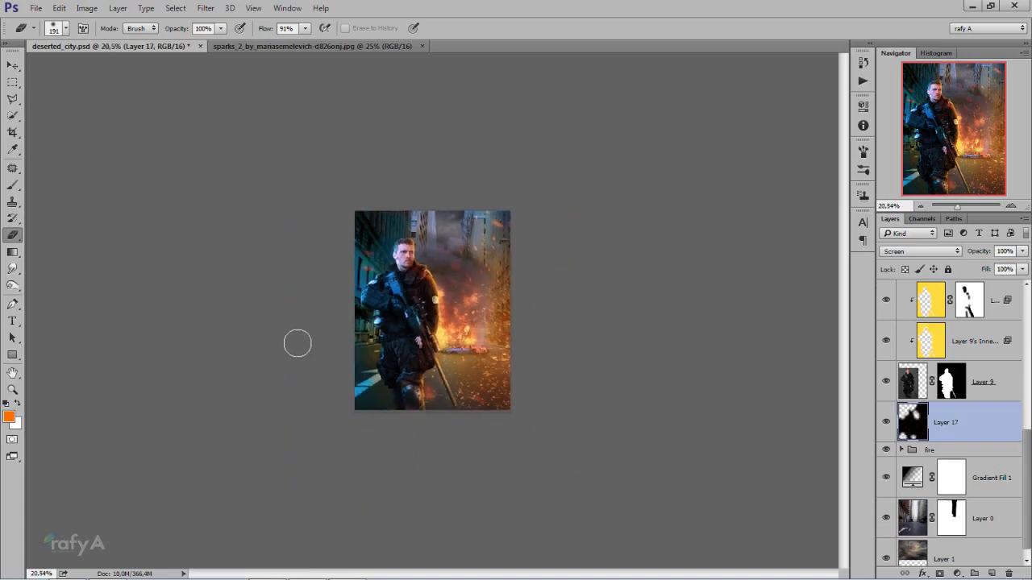
pyautogui.scroll(2, 297, 345)
pyautogui.scroll(2, 295, 342)
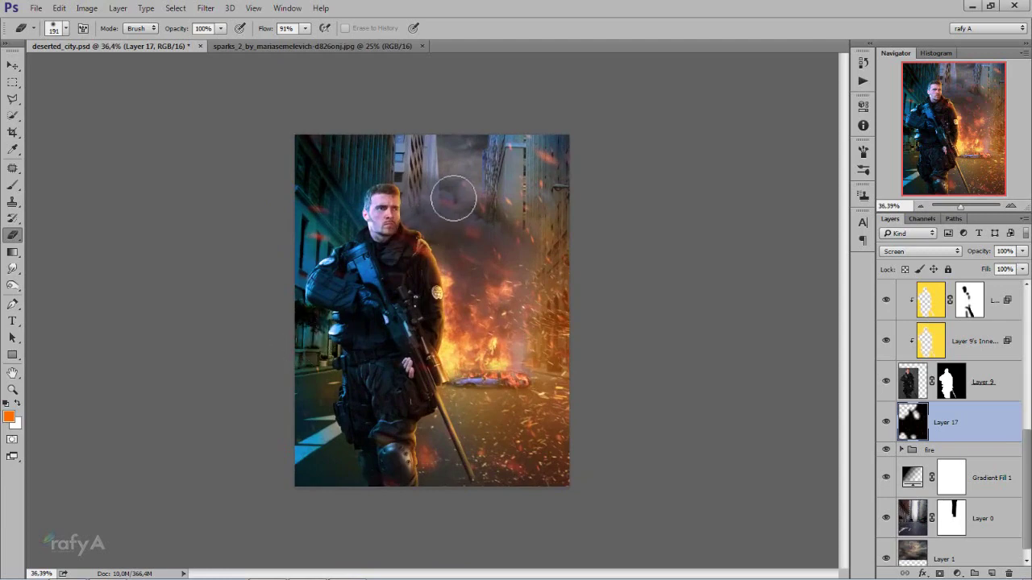
pyautogui.scroll(-1, 940, 443)
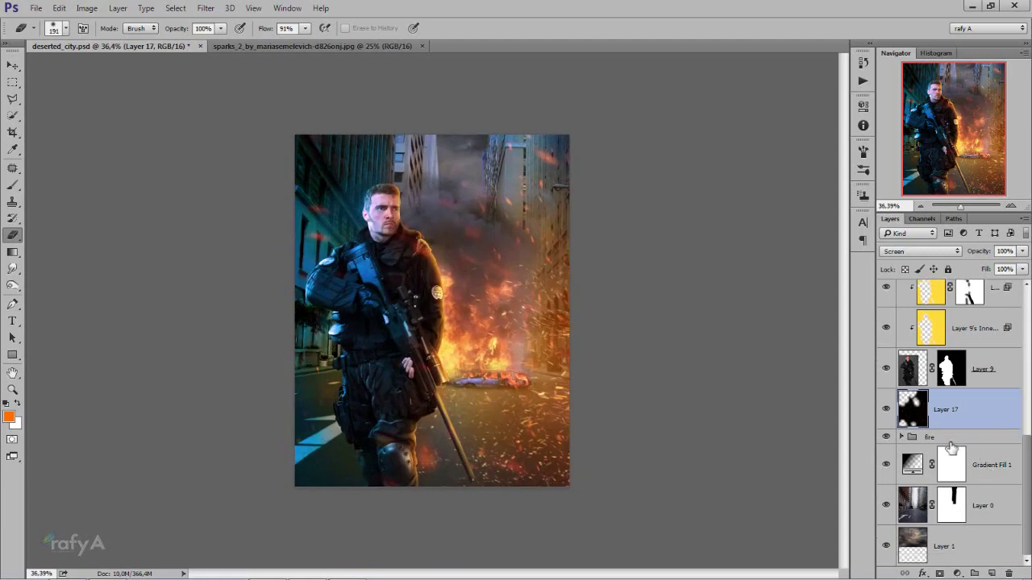
# - On a new layer, drag a black gradient down from the top of the image
pyautogui.click(991, 573)
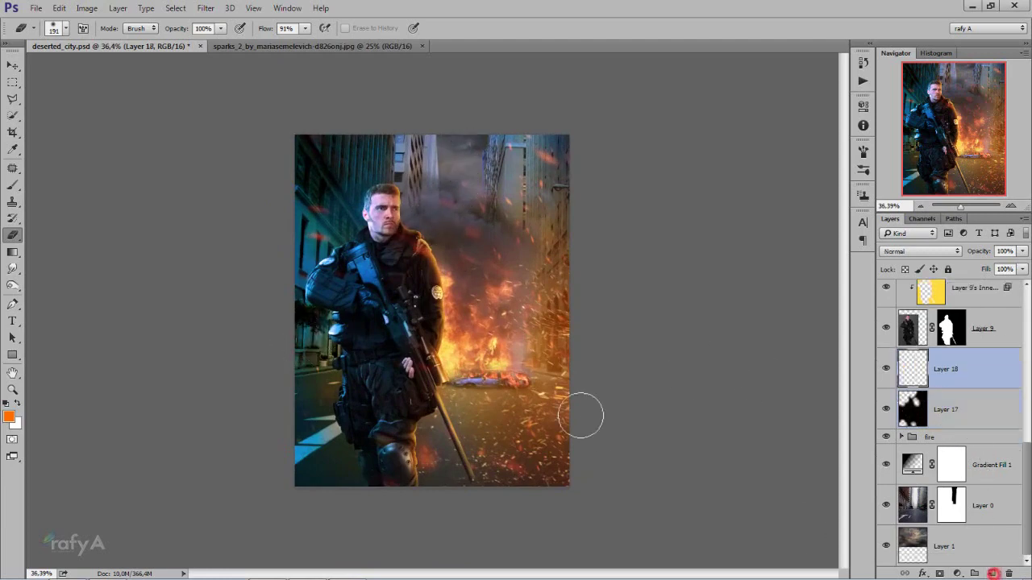
pyautogui.click(6, 403)
pyautogui.click(12, 252)
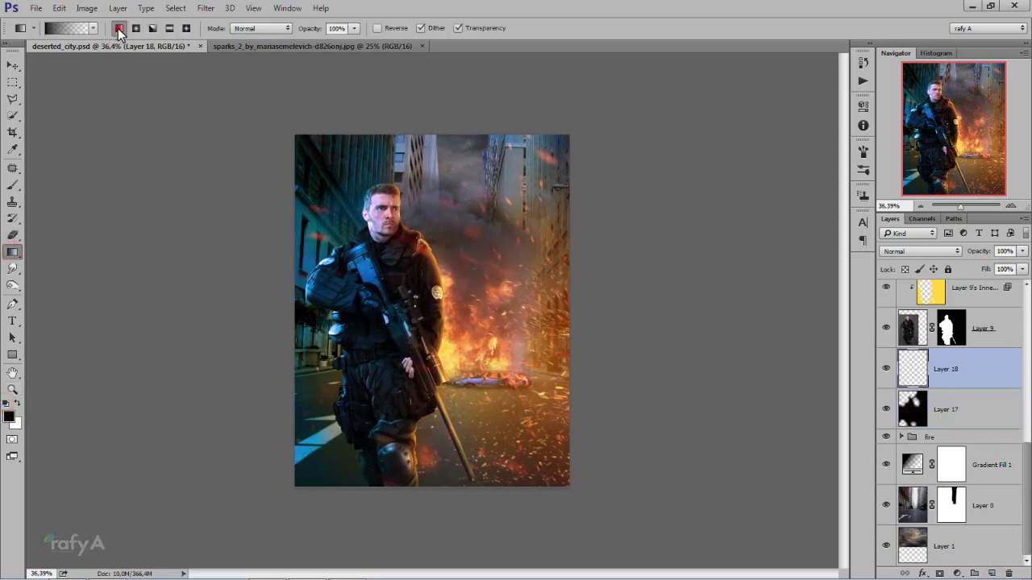
pyautogui.moveTo(463, 104); pyautogui.dragTo(416, 353)
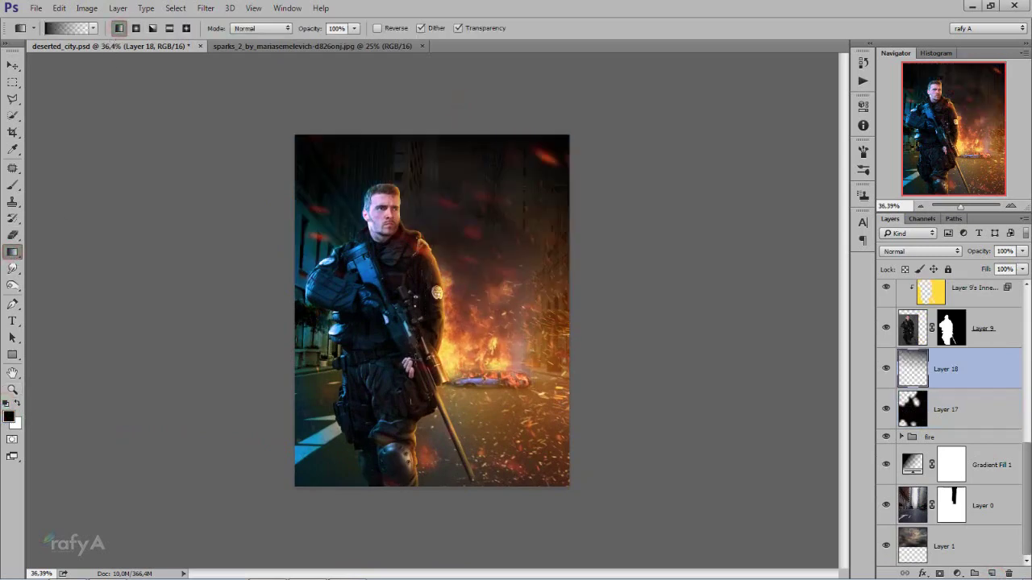
# - Keep the gradient layer in Normal mode and lower its opacity to 28%
pyautogui.click(903, 251)
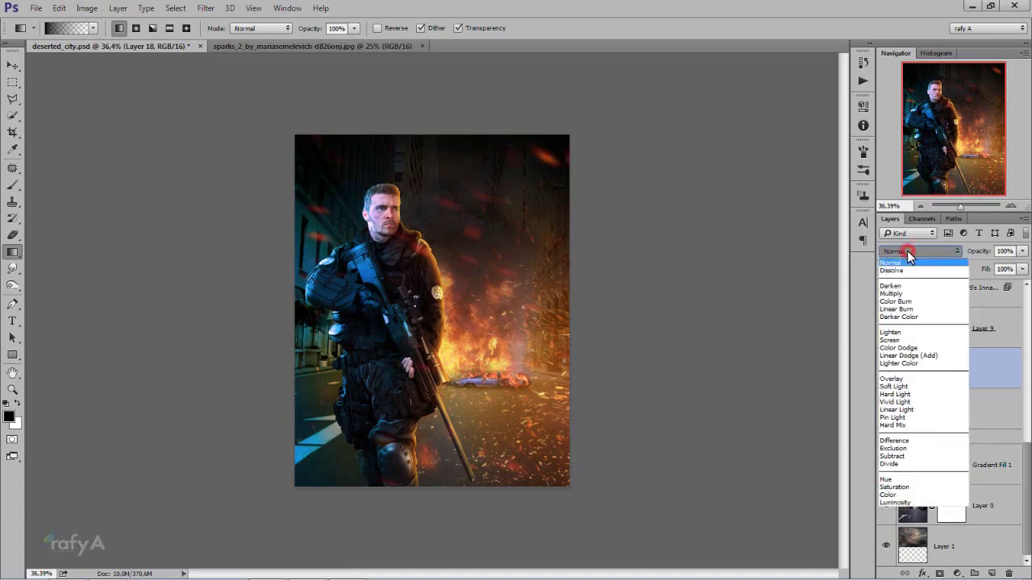
pyautogui.click(909, 252)
pyautogui.click(1021, 251)
pyautogui.moveTo(1017, 267); pyautogui.dragTo(982, 271)
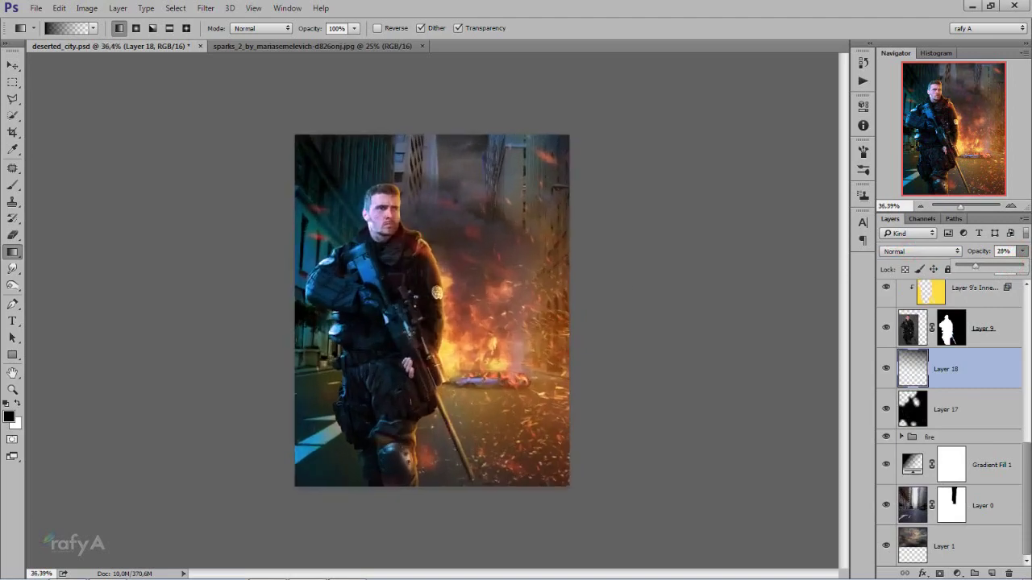
pyautogui.scroll(1, 432, 310)
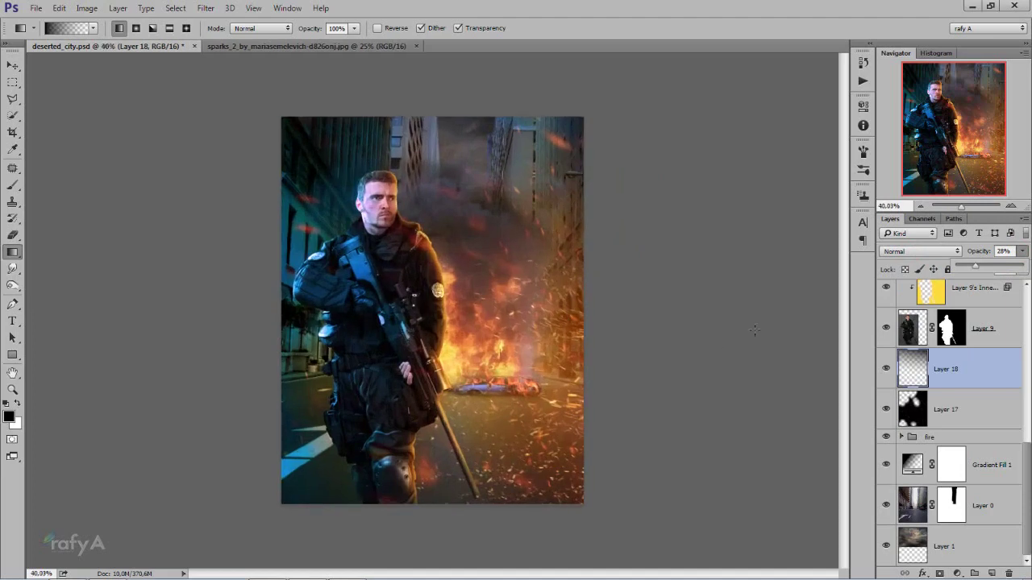
pyautogui.click(968, 296)
pyautogui.scroll(3, 949, 343)
# - Select the top Color Balance layer and switch to the Move tool
pyautogui.scroll(3, 949, 343)
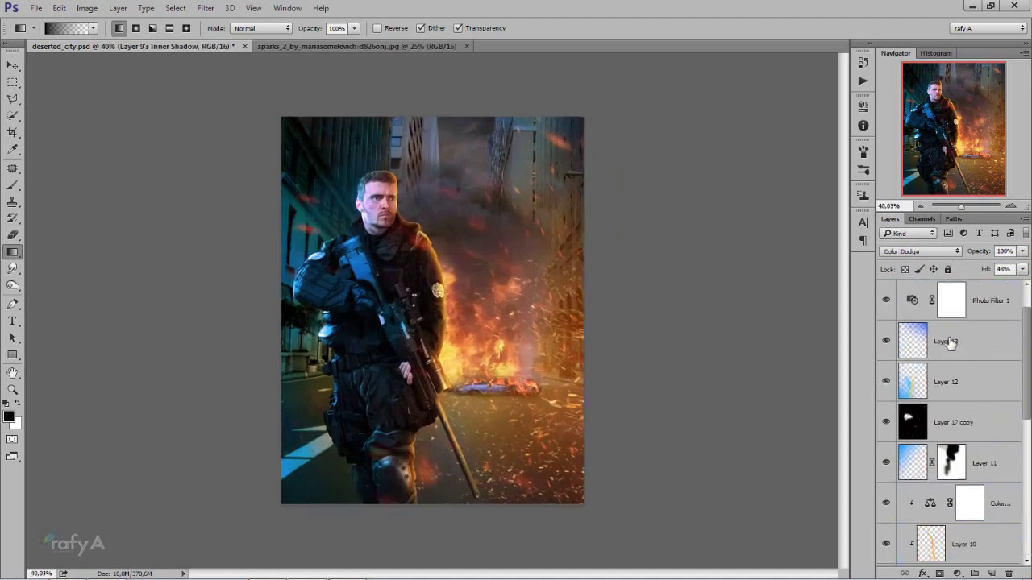
pyautogui.scroll(1, 950, 343)
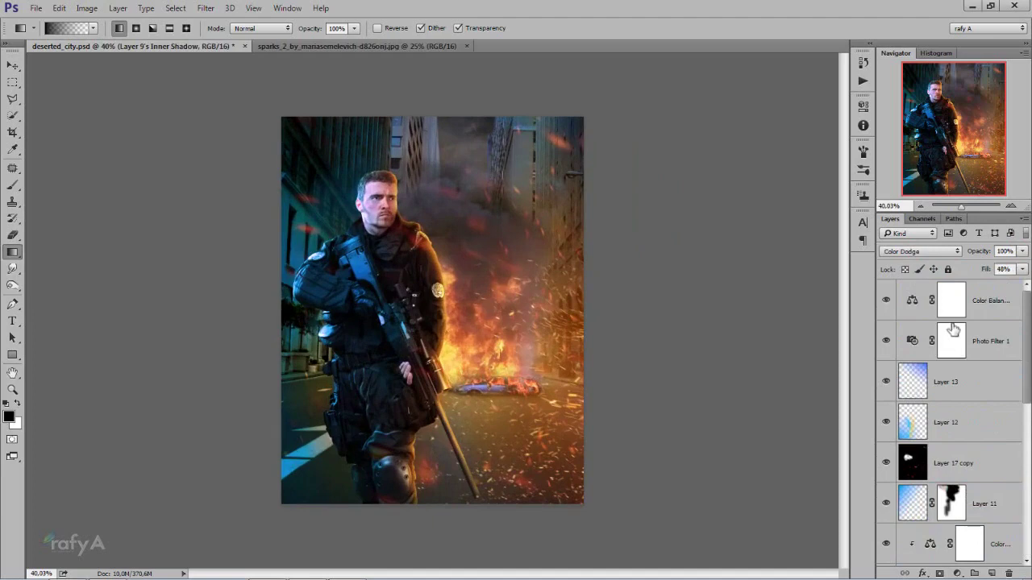
pyautogui.click(982, 292)
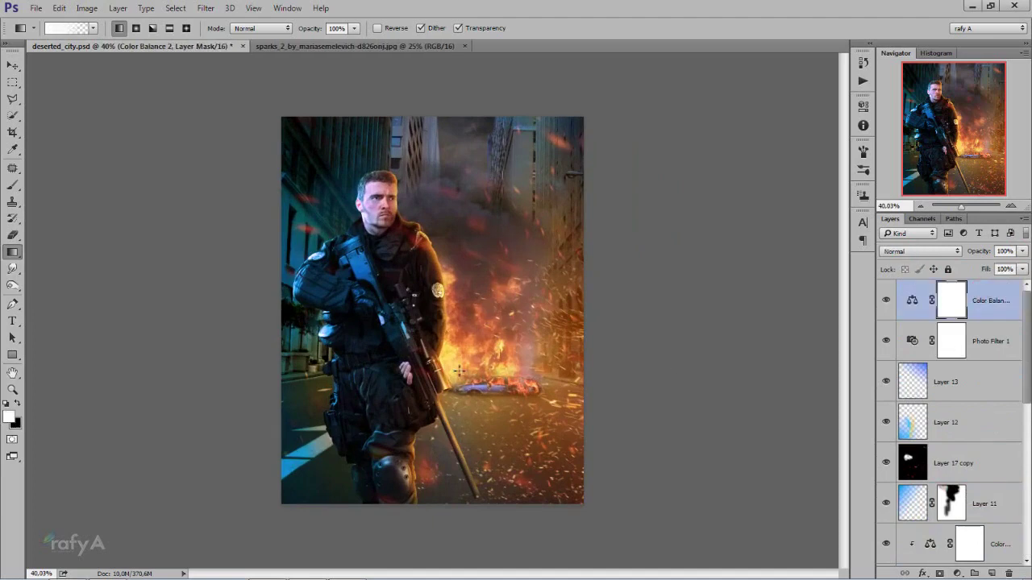
pyautogui.scroll(1, 457, 371)
pyautogui.scroll(1, 457, 371)
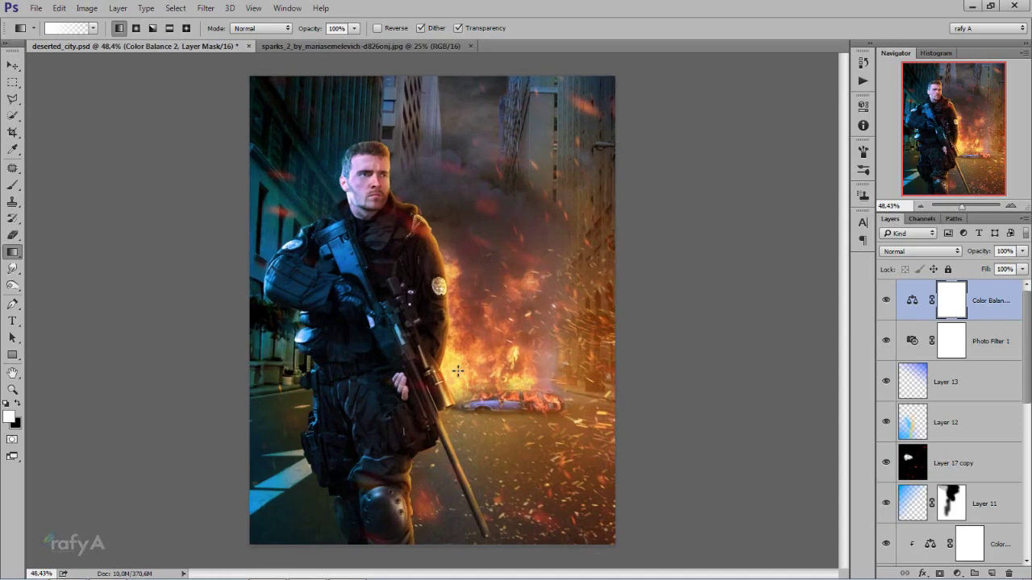
pyautogui.scroll(-2, 767, 466)
pyautogui.click(12, 65)
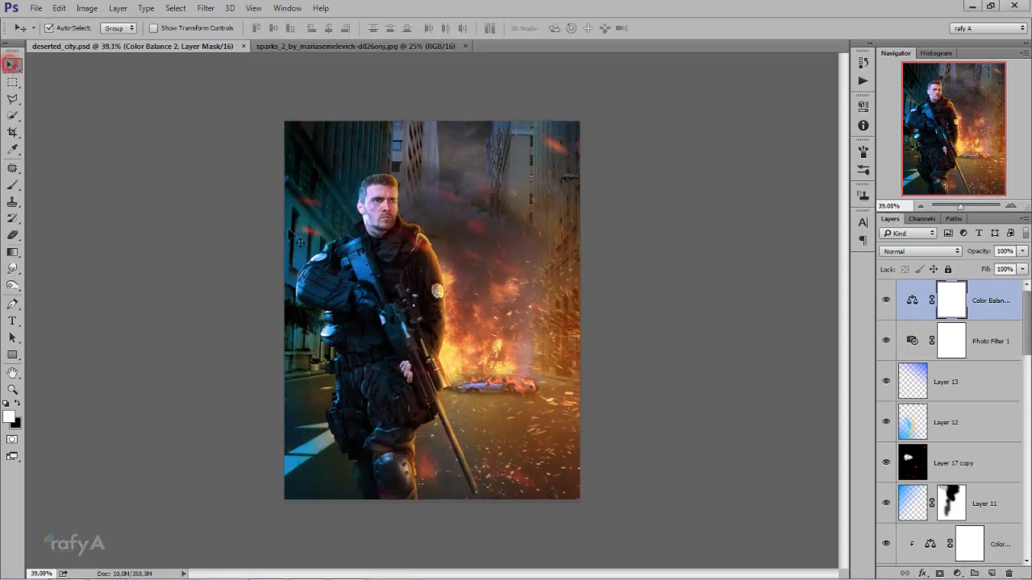
# - Stamp all visible layers into Layer 19 and duplicate it as Layer 19 copy
pyautogui.hotkey('ctrl', 'shift', 'alt', 'e')
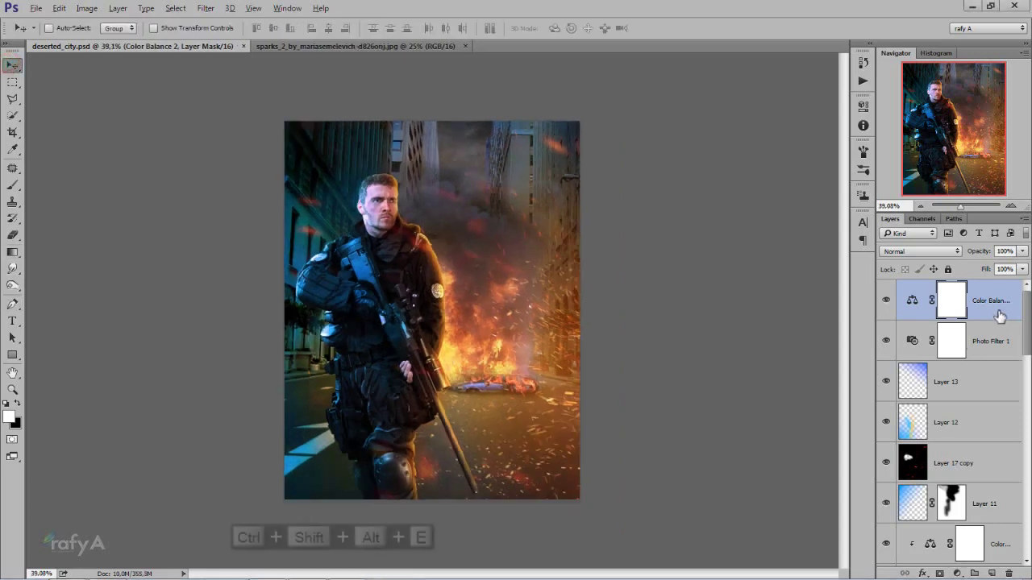
pyautogui.click(987, 301)
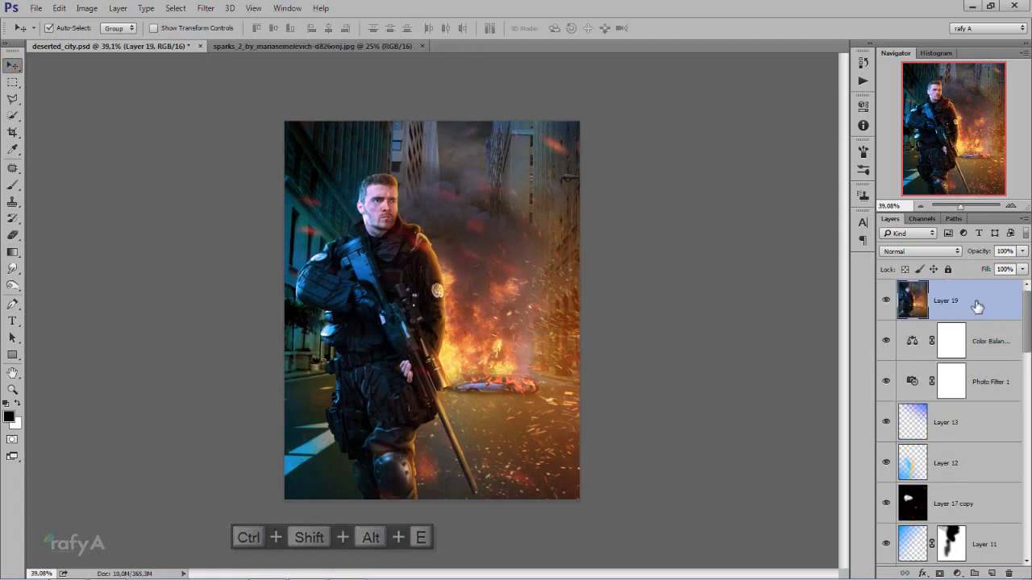
pyautogui.hotkey('ctrl', 'j')
pyautogui.scroll(2, 484, 161)
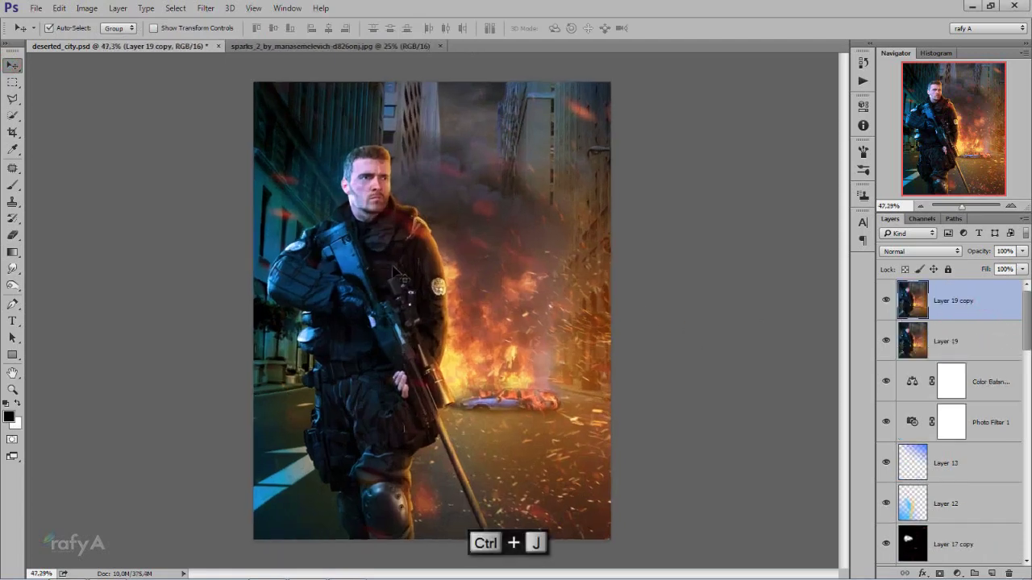
pyautogui.click(60, 9)
pyautogui.moveTo(145, 40)
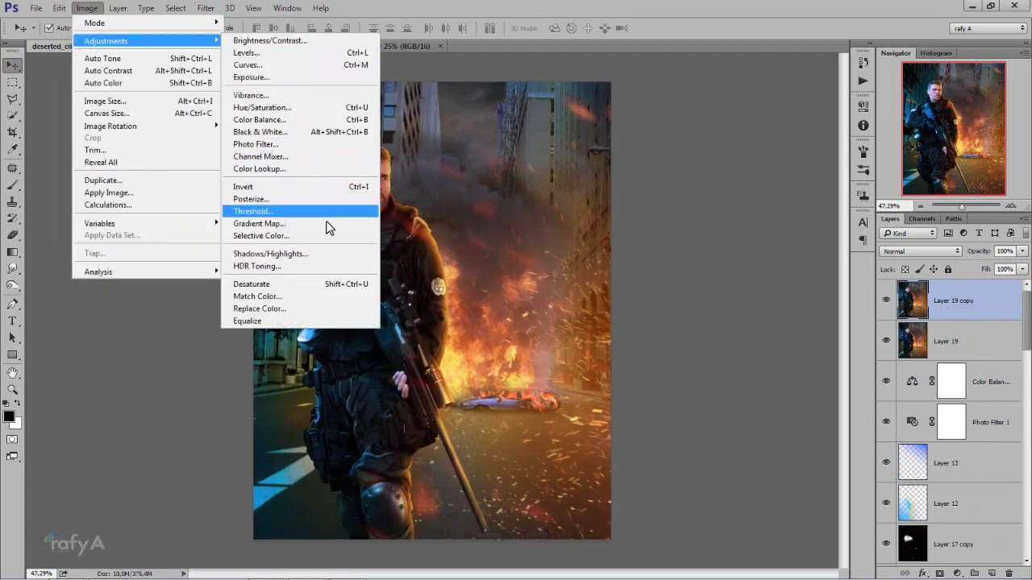
# - Set Shadows/Highlights to Shadows 18%, 142 px radius, Highlights 13%, Color +12, Midtone +31 and apply
pyautogui.click(349, 255)
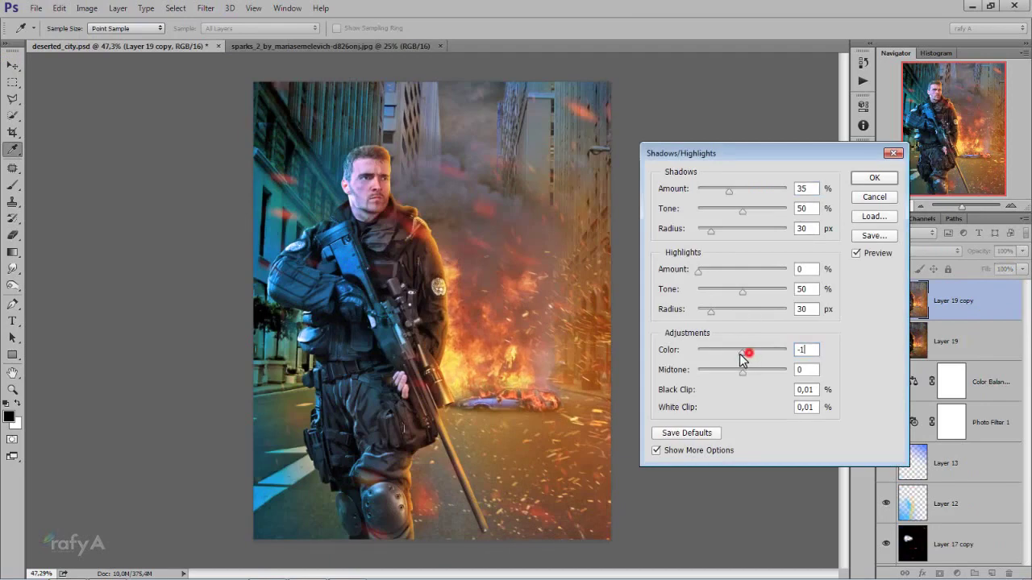
pyautogui.moveTo(747, 350); pyautogui.dragTo(744, 351)
pyautogui.moveTo(728, 197); pyautogui.dragTo(707, 194)
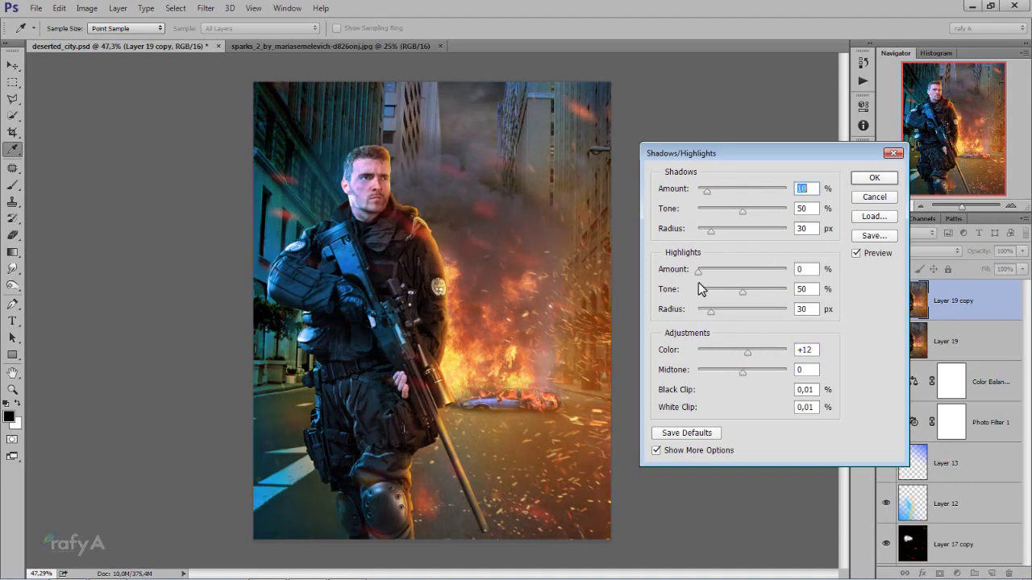
pyautogui.moveTo(701, 277); pyautogui.dragTo(684, 277)
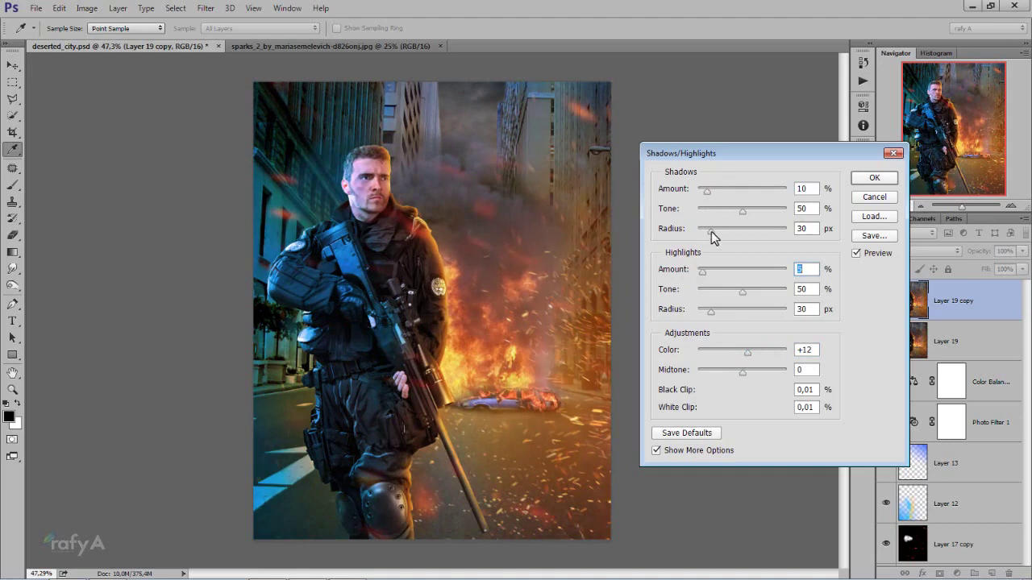
pyautogui.moveTo(711, 232)
pyautogui.mouseDown()
pyautogui.moveTo(743, 236)
pyautogui.moveTo(715, 238)
pyautogui.moveTo(755, 214)
pyautogui.mouseUp()
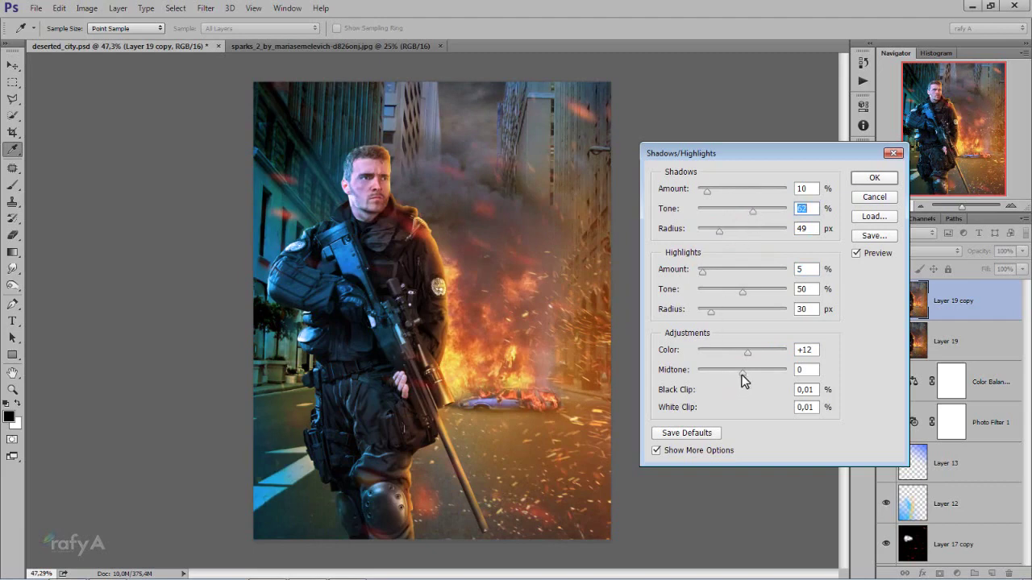
pyautogui.moveTo(741, 373)
pyautogui.mouseDown()
pyautogui.moveTo(760, 378)
pyautogui.moveTo(755, 370)
pyautogui.mouseUp()
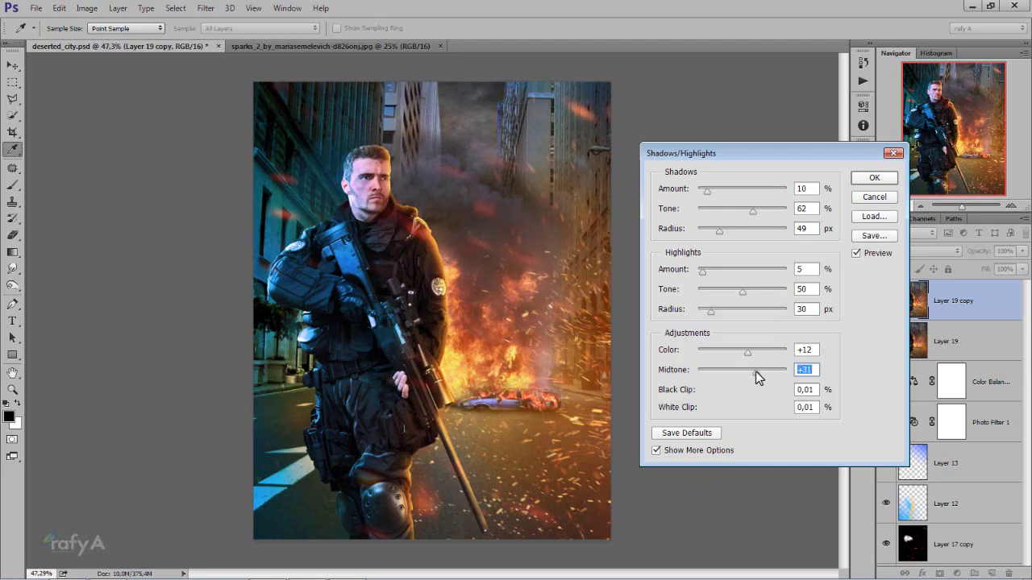
pyautogui.moveTo(706, 273); pyautogui.dragTo(713, 272)
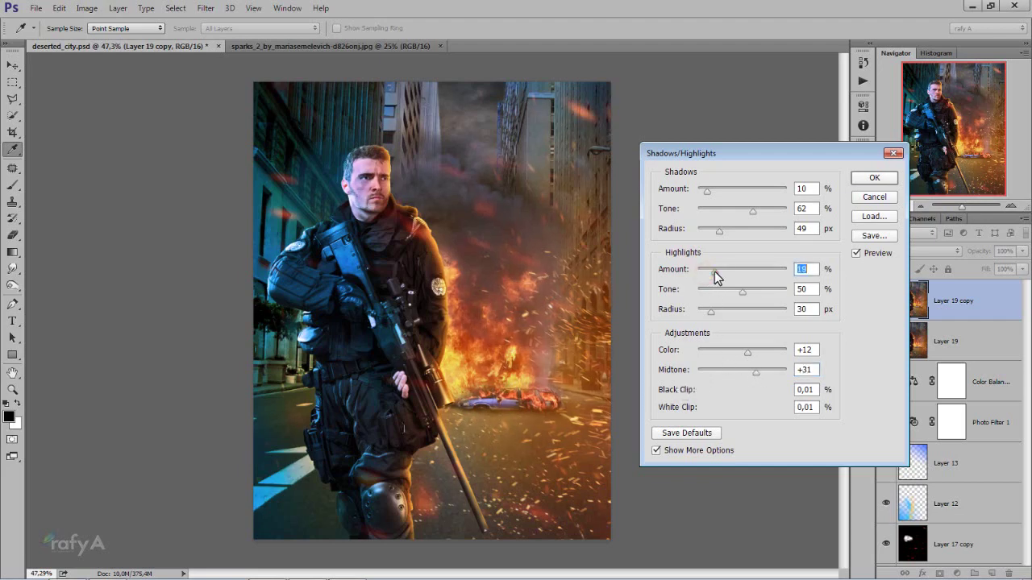
pyautogui.moveTo(707, 191); pyautogui.dragTo(715, 193)
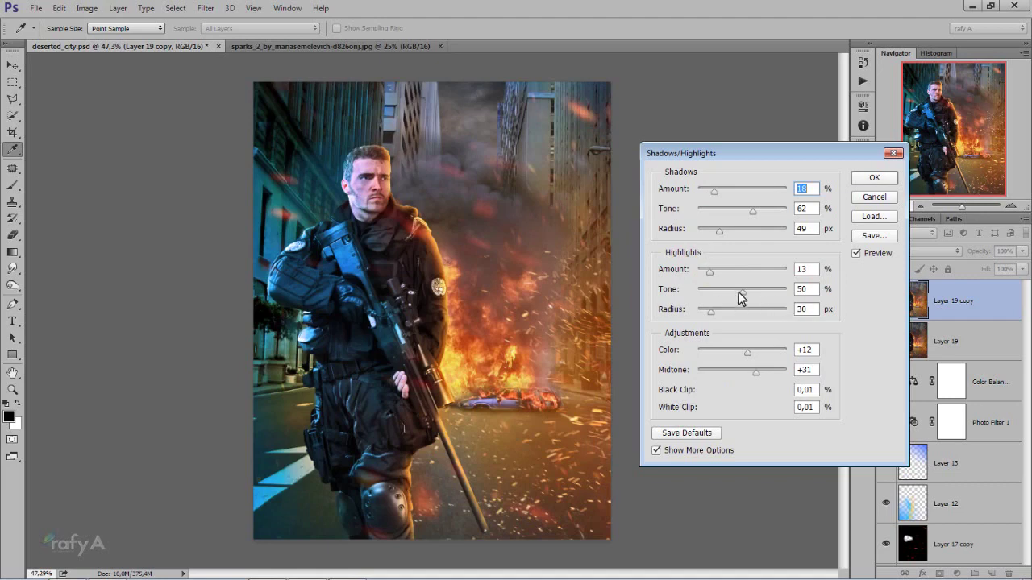
pyautogui.moveTo(719, 230); pyautogui.dragTo(752, 232)
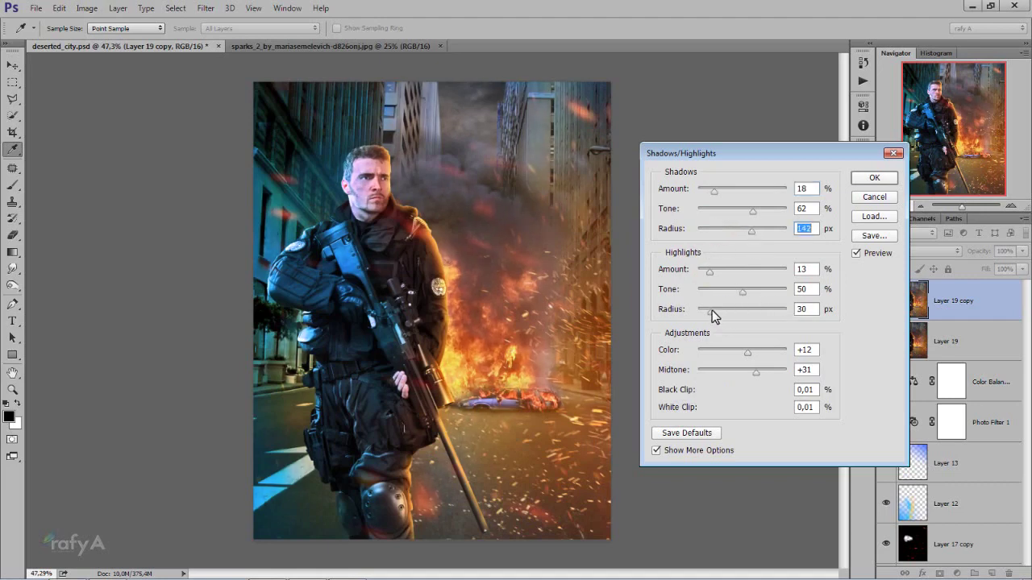
pyautogui.moveTo(711, 312); pyautogui.dragTo(730, 313)
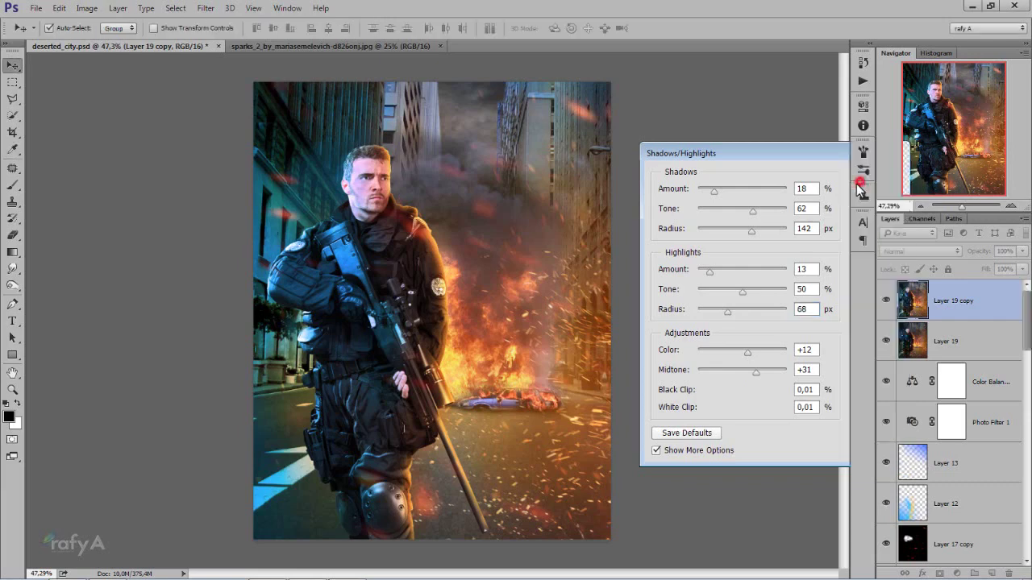
pyautogui.click(874, 178)
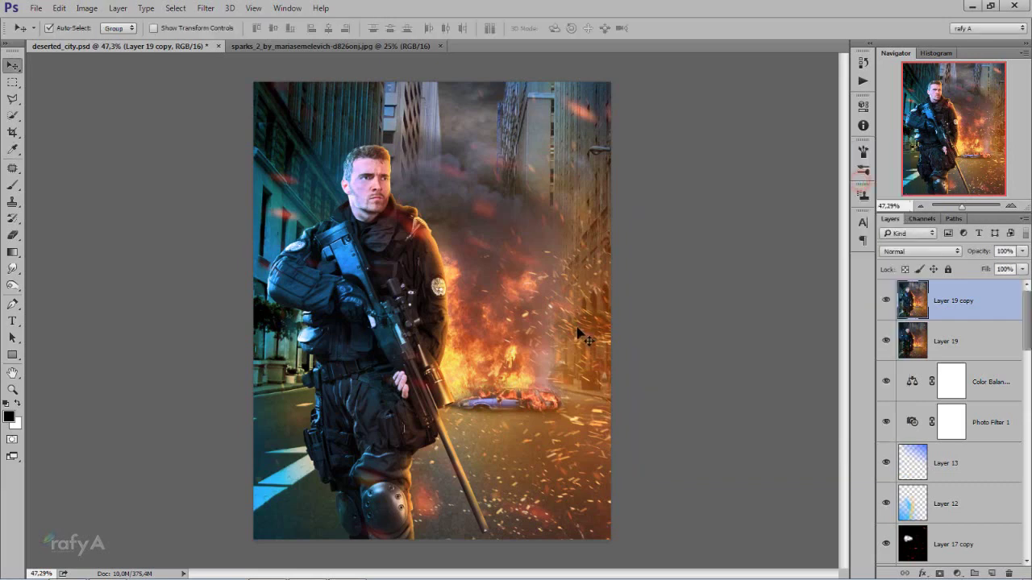
# - Compare Layer 19 copy on and off, then add a Levels layer brightening midtones slightly
pyautogui.click(886, 300)
pyautogui.click(886, 299)
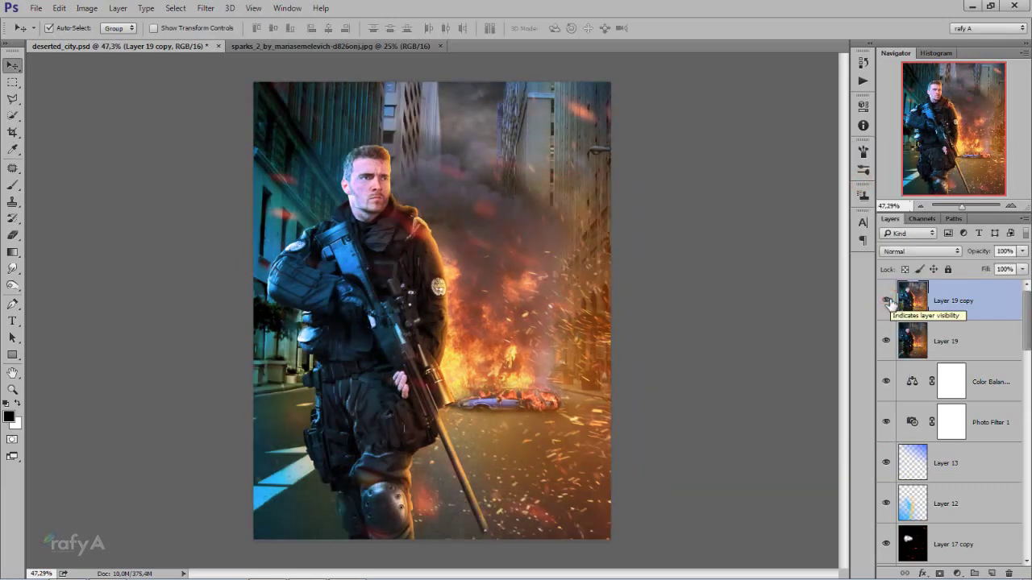
pyautogui.click(958, 573)
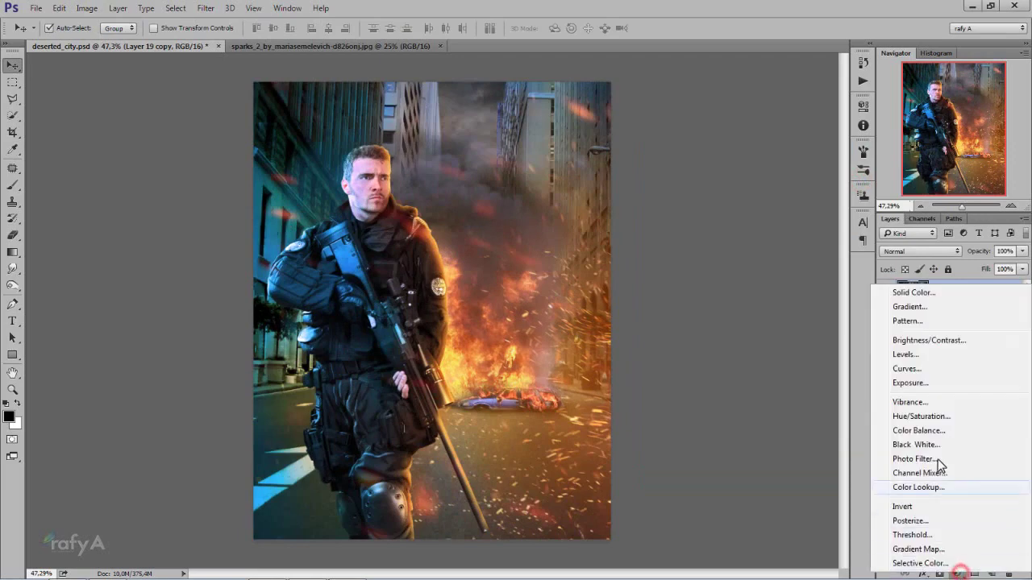
pyautogui.click(911, 351)
pyautogui.moveTo(786, 231); pyautogui.dragTo(780, 232)
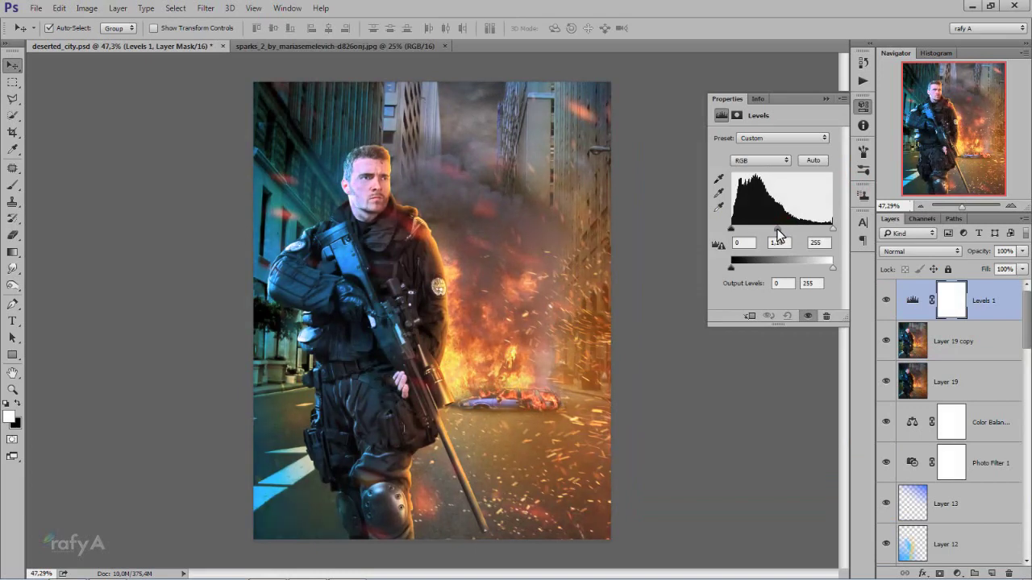
pyautogui.click(826, 98)
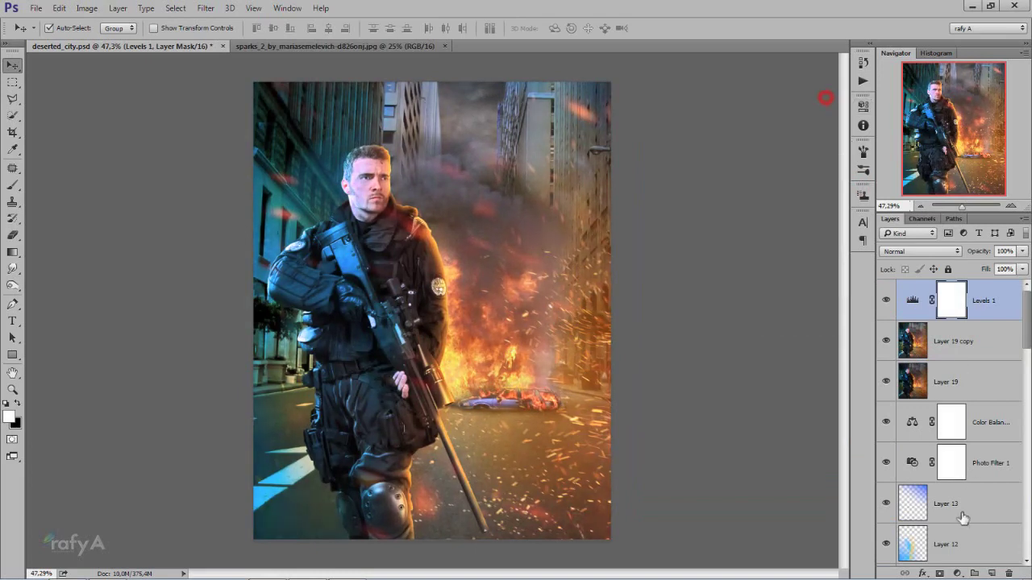
# - Add a Brightness/Contrast layer with contrast raised to 11 and compare the soldier copy
pyautogui.click(958, 574)
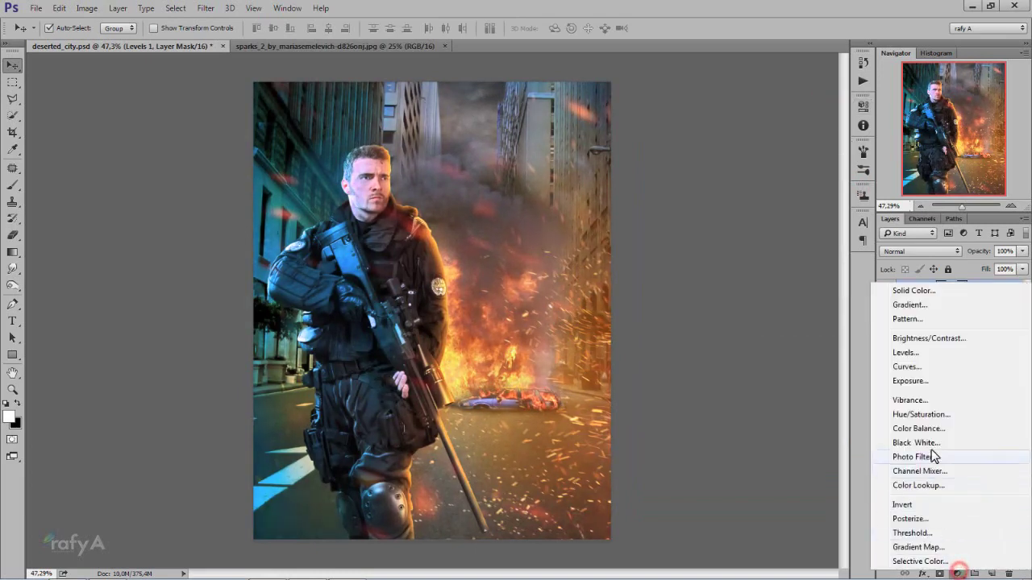
pyautogui.click(931, 338)
pyautogui.moveTo(774, 198); pyautogui.dragTo(784, 197)
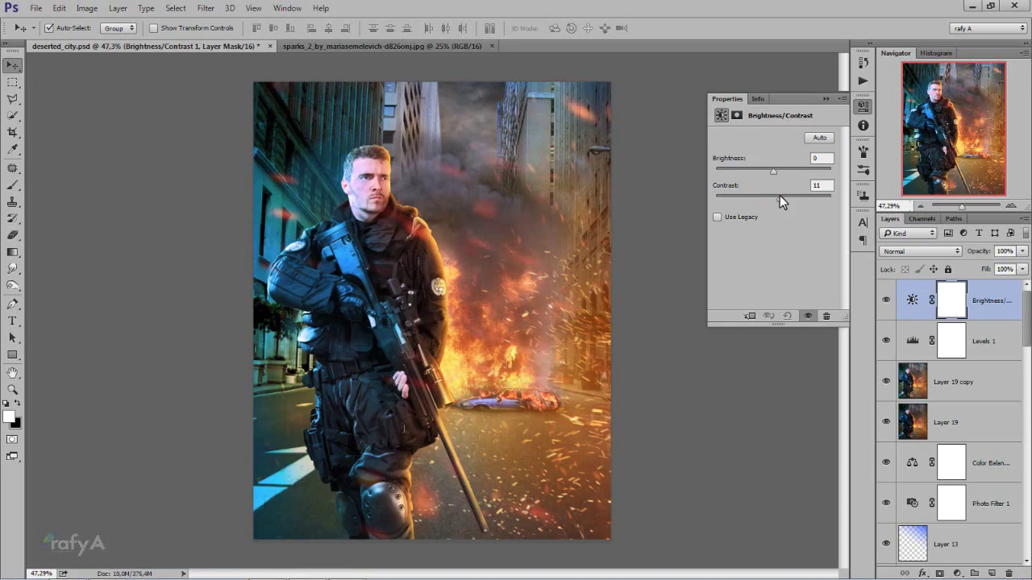
pyautogui.click(825, 98)
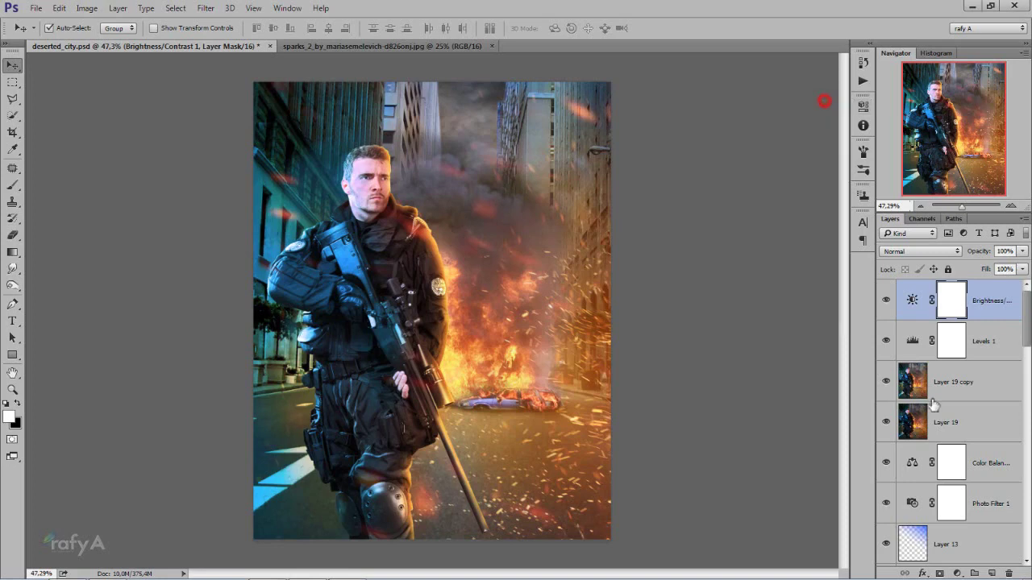
pyautogui.click(884, 381)
pyautogui.click(884, 381)
pyautogui.click(962, 383)
# - Erase part of Layer 19 copy over the soldier's face and compare it on and off
pyautogui.click(12, 234)
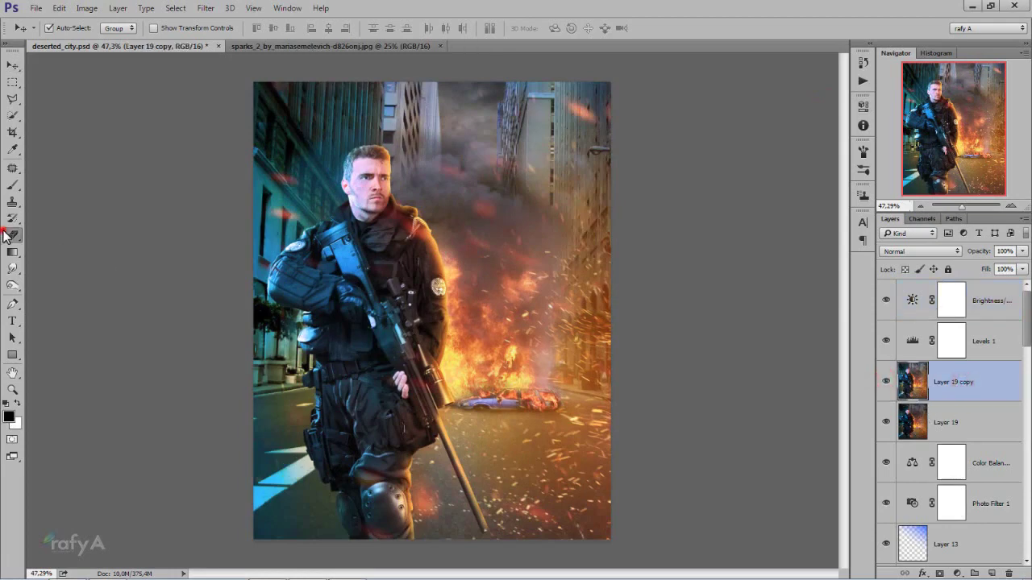
pyautogui.moveTo(379, 242)
pyautogui.mouseDown()
pyautogui.moveTo(357, 171)
pyautogui.moveTo(361, 194)
pyautogui.moveTo(348, 195)
pyautogui.moveTo(304, 255)
pyautogui.mouseUp()
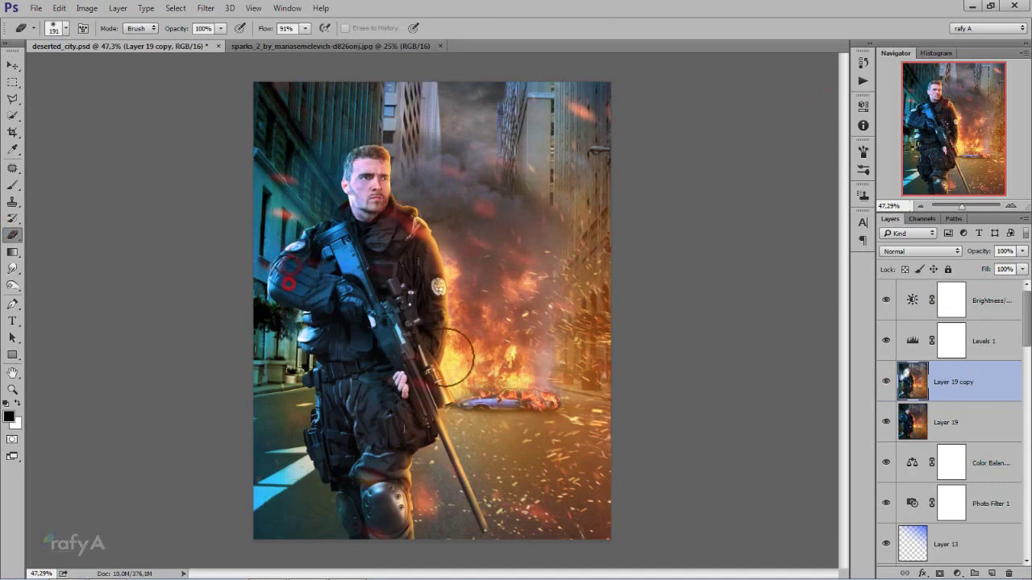
pyautogui.scroll(-2, 322, 339)
pyautogui.scroll(2, 323, 339)
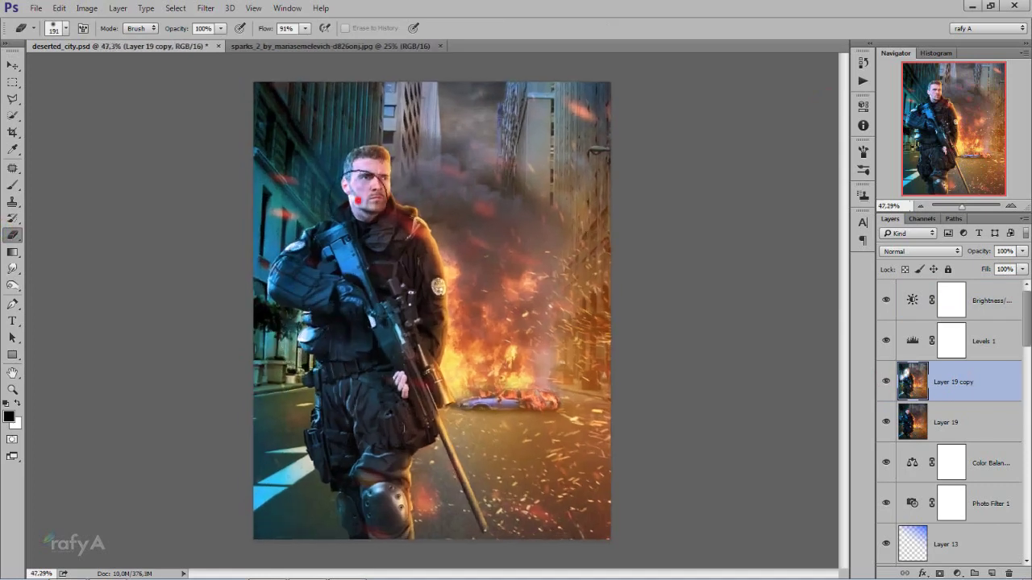
pyautogui.click(886, 382)
pyautogui.click(885, 381)
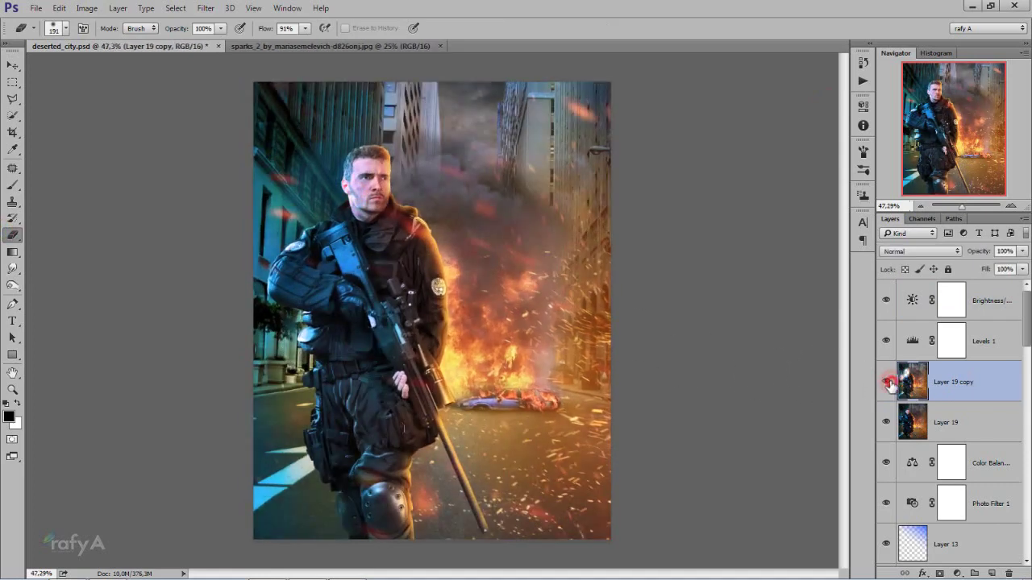
pyautogui.scroll(-3, 457, 277)
pyautogui.scroll(3, 457, 277)
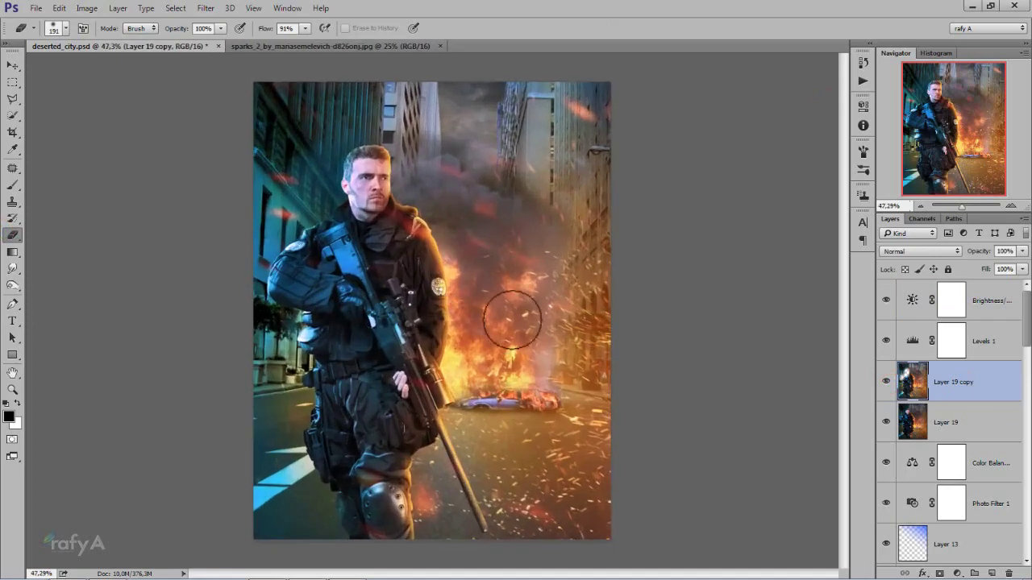
# - Stamp all visible layers into a new merged Layer 20 at the top of the stack
pyautogui.click(1000, 296)
pyautogui.press('x')
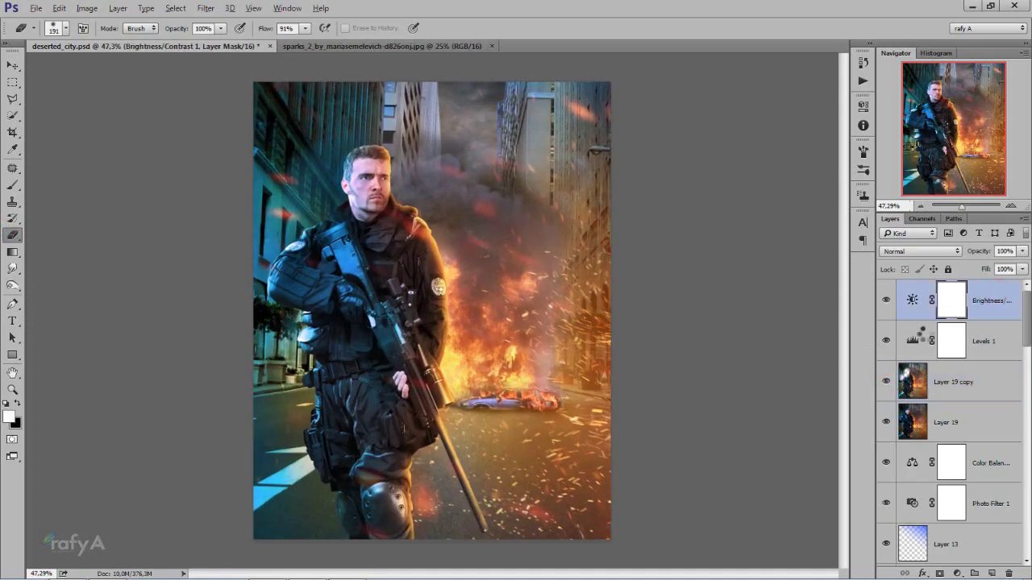
pyautogui.hotkey('ctrl', 'shift', 'alt', 'e')
pyautogui.press('x')
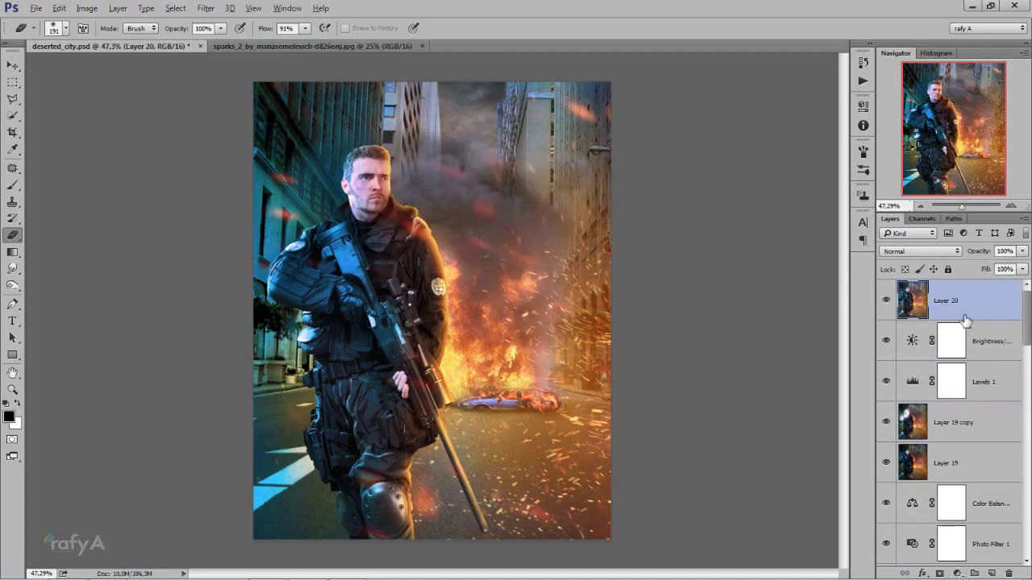
# - Set Layer 20 to Vivid Light, apply a small-radius High Pass, then toggle its visibility to compare
pyautogui.click(928, 251)
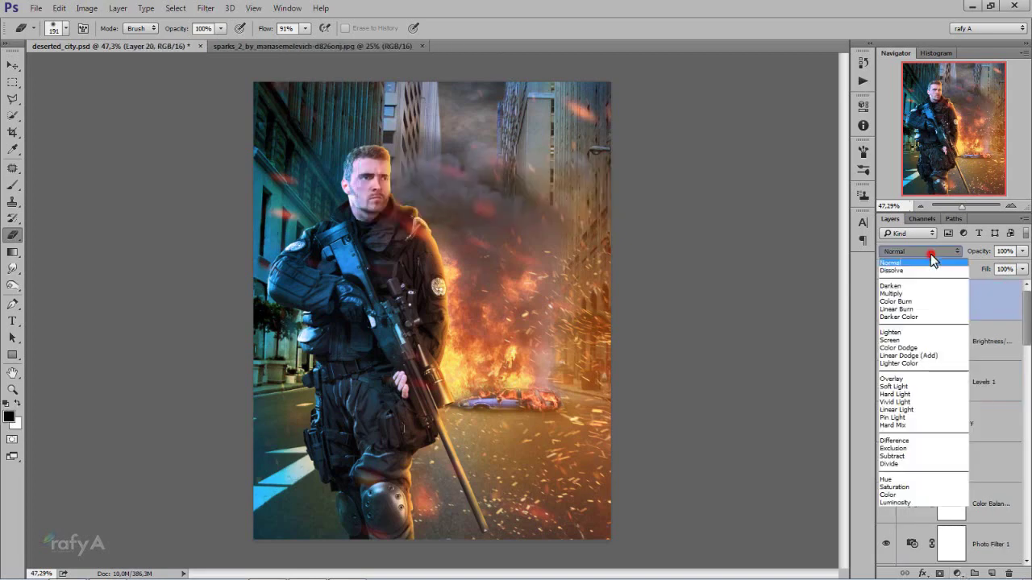
pyautogui.click(923, 402)
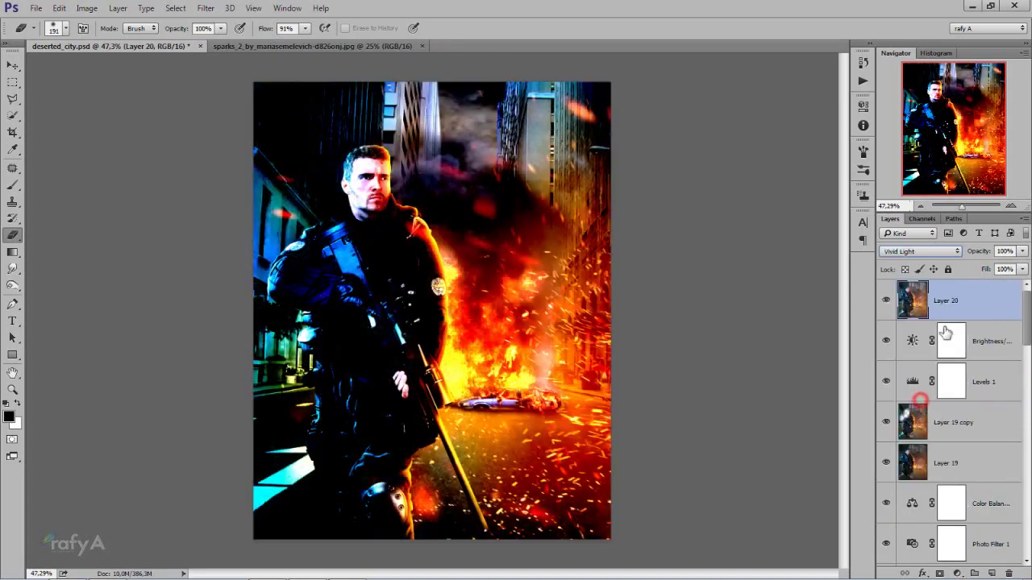
pyautogui.click(209, 9)
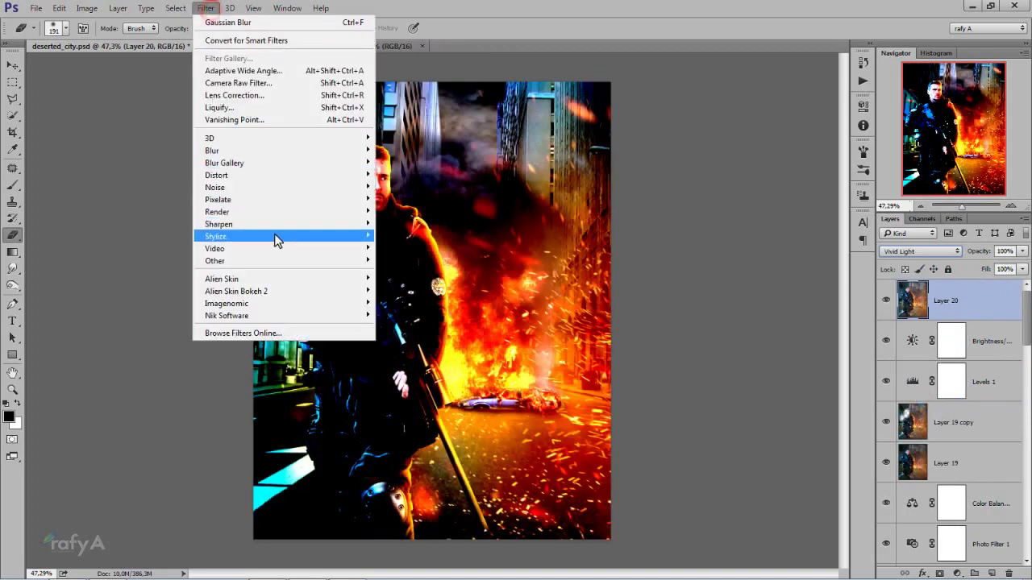
pyautogui.moveTo(215, 261)
pyautogui.click(387, 274)
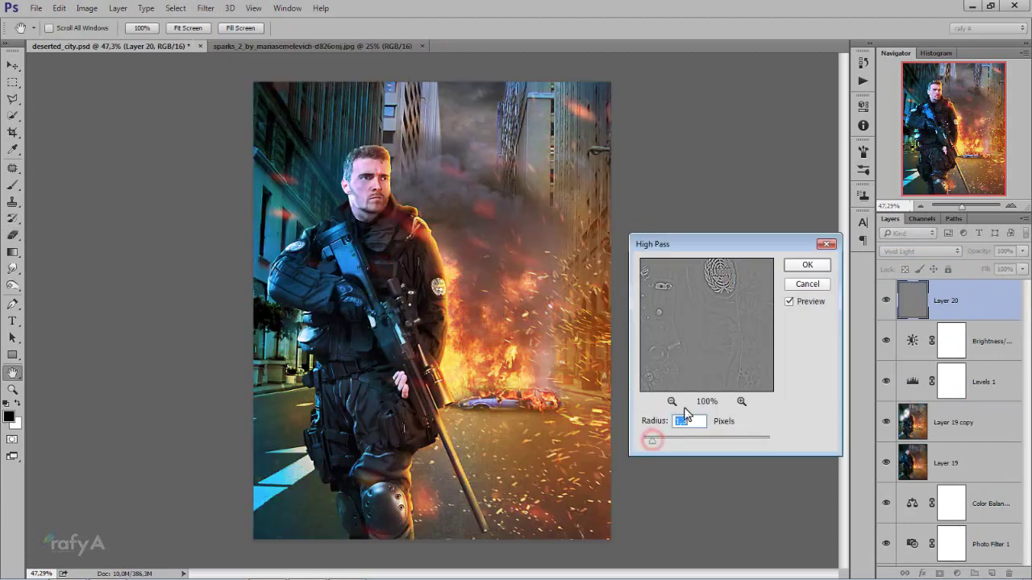
pyautogui.click(803, 264)
pyautogui.click(885, 301)
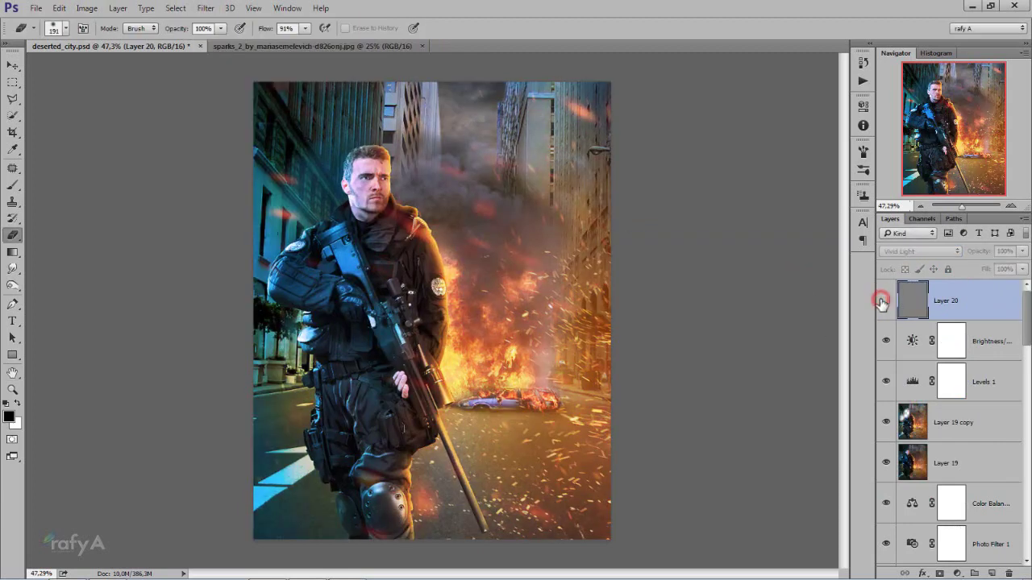
pyautogui.click(884, 300)
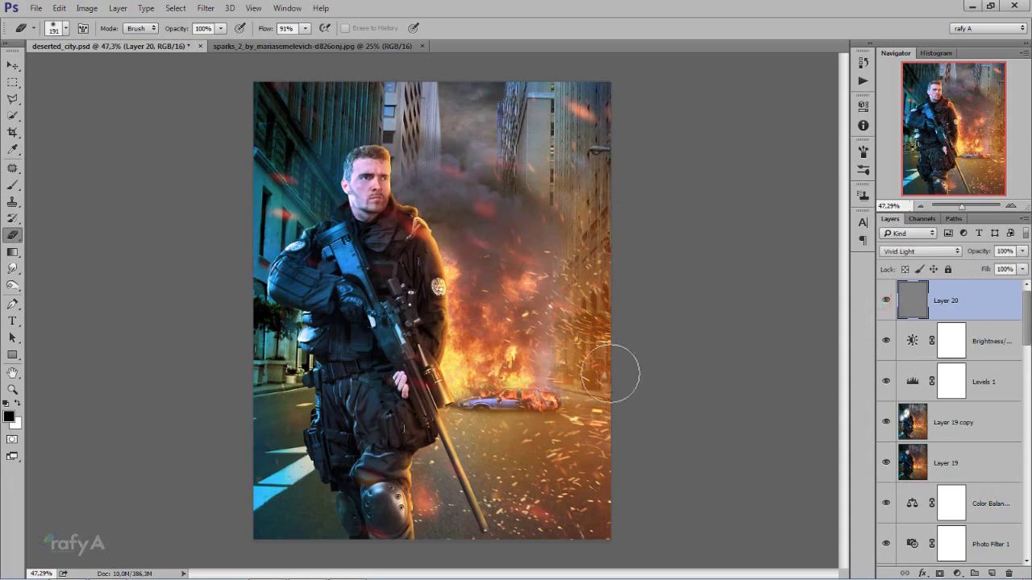
# - Add a Gradient Map adjustment layer using the Violet, Orange gradient preset
pyautogui.click(958, 573)
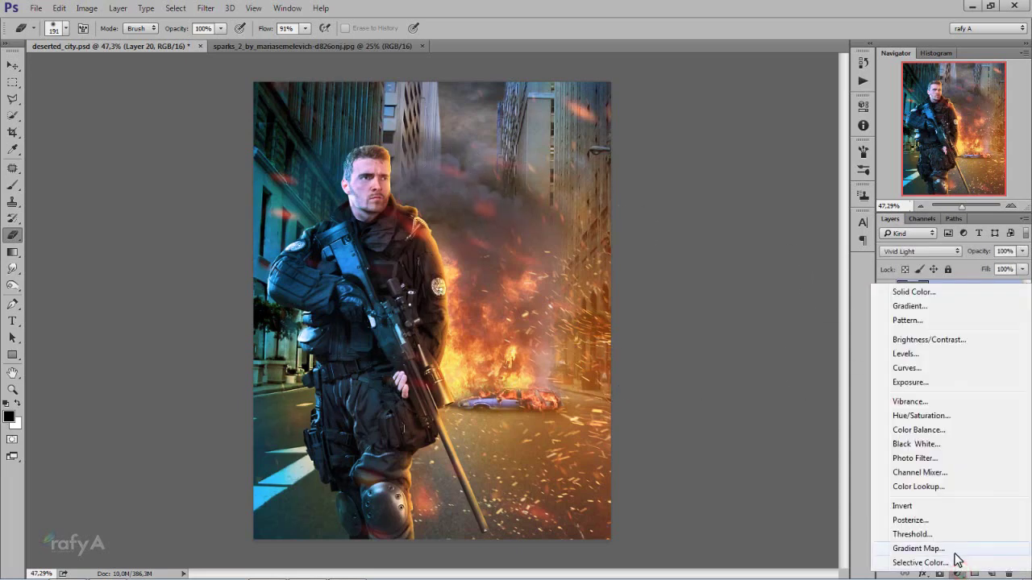
pyautogui.click(956, 550)
pyautogui.click(753, 145)
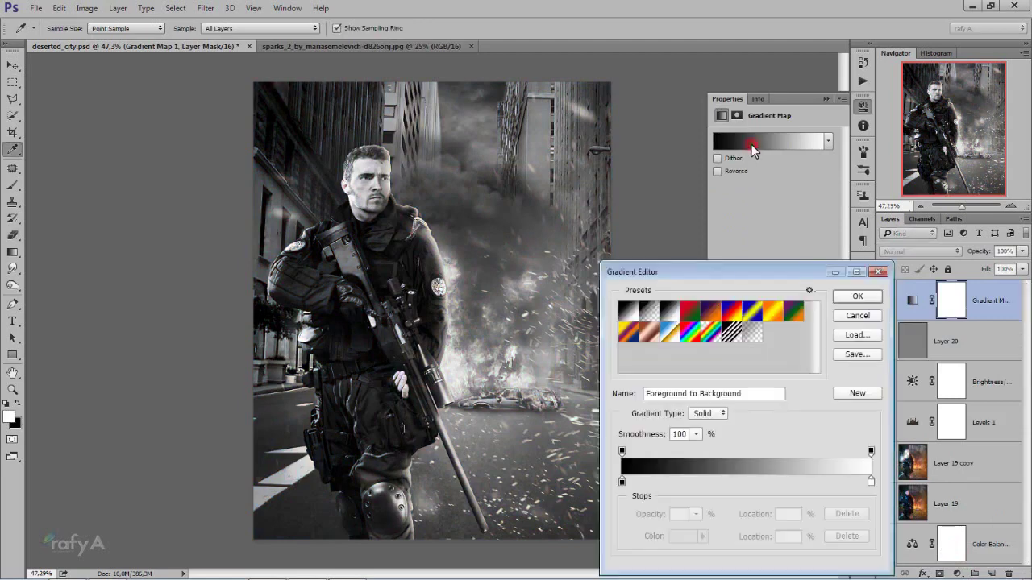
pyautogui.click(712, 313)
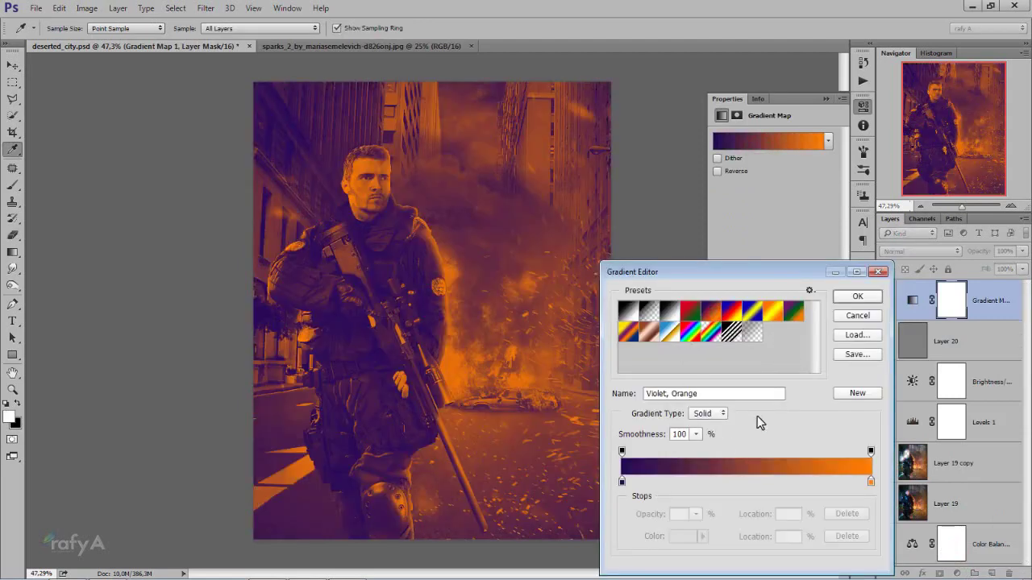
pyautogui.click(857, 298)
pyautogui.click(825, 100)
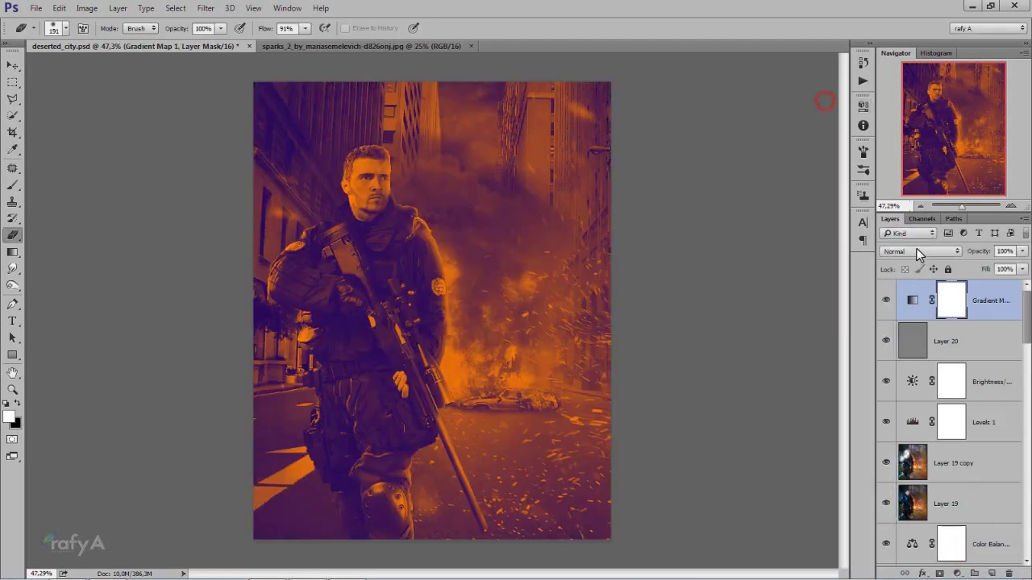
# - Blend the gradient map as Overlay at 40% opacity
pyautogui.click(919, 251)
pyautogui.click(891, 379)
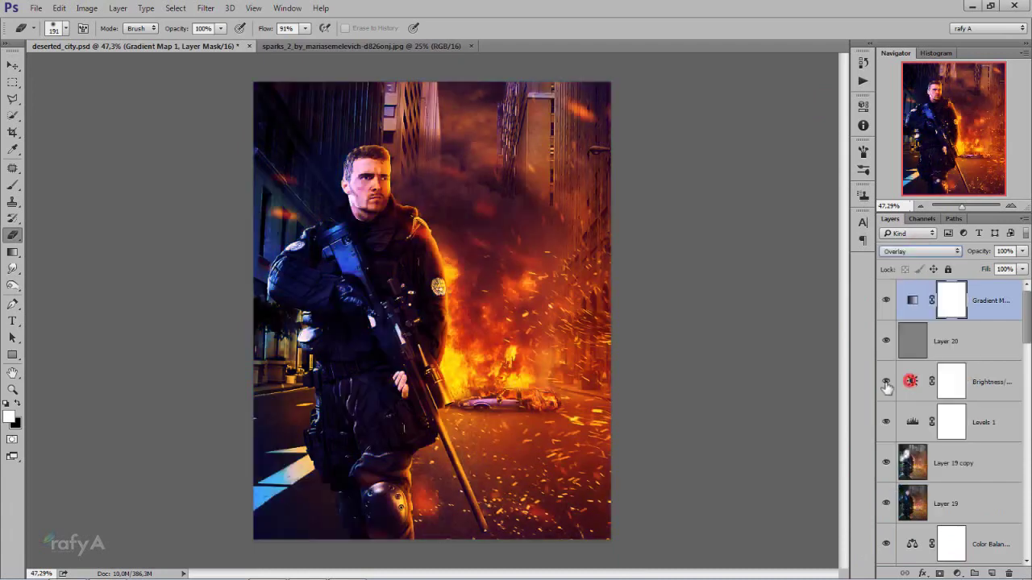
pyautogui.click(1022, 251)
pyautogui.moveTo(1021, 266); pyautogui.dragTo(981, 271)
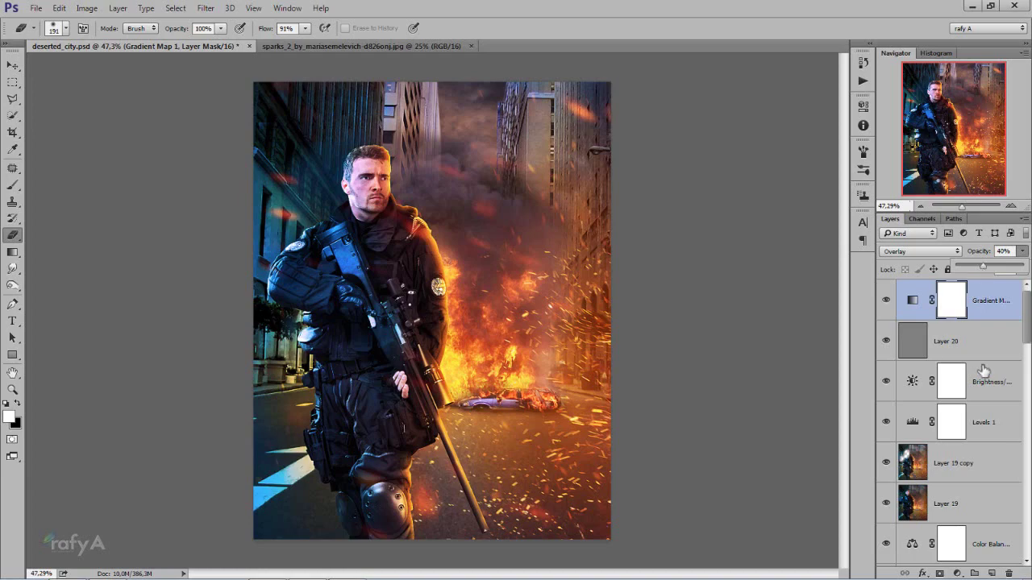
pyautogui.click(912, 300)
pyautogui.scroll(-1, 432, 353)
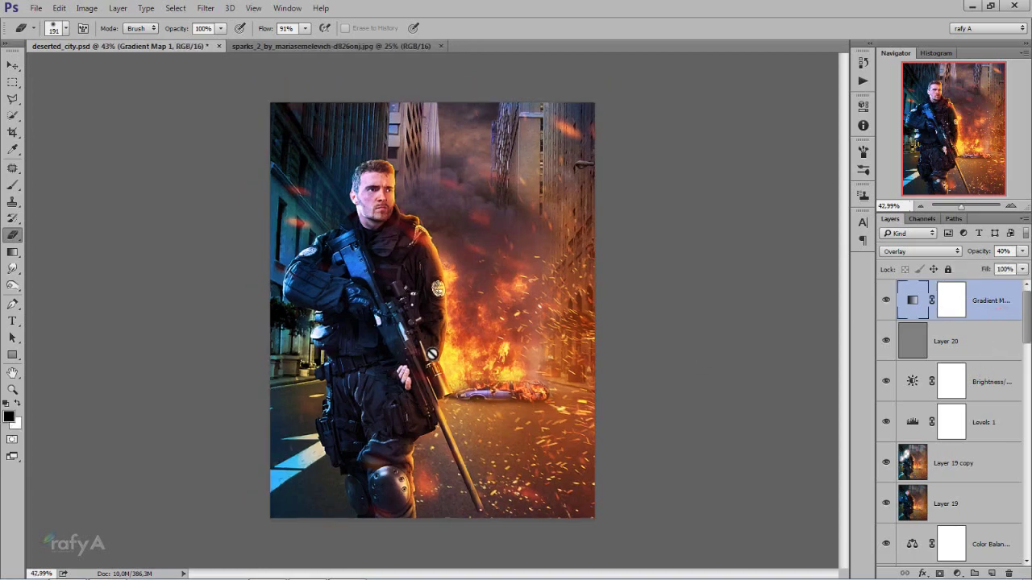
pyautogui.scroll(1, 432, 353)
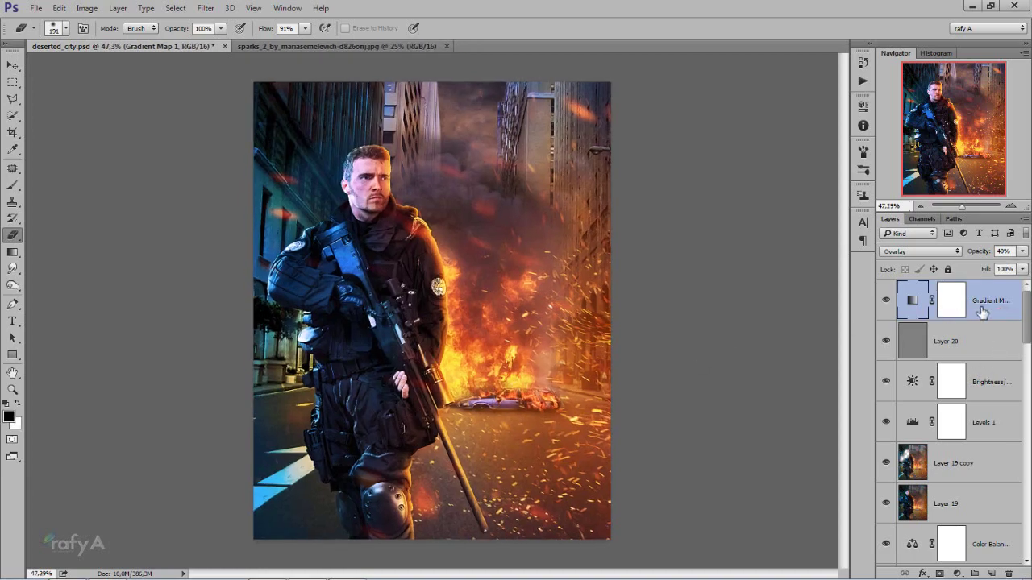